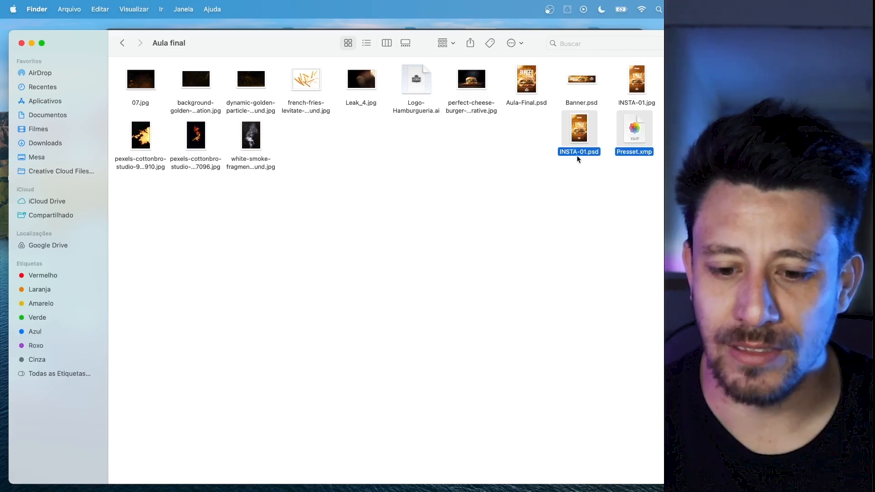
- Move Aula-Final.psd below Presset.xmp, grouping it with the other finished files in the Aula final folder
left_click_drag(526, 100, 626, 195)
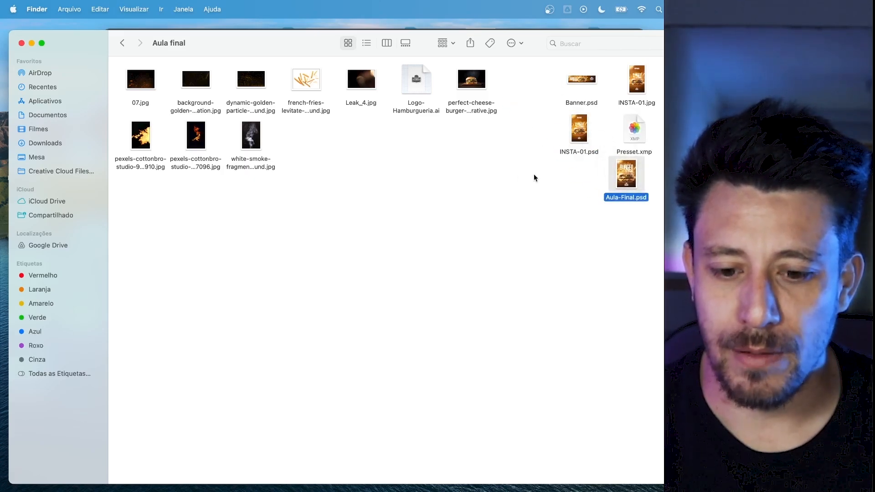
left_click(501, 178)
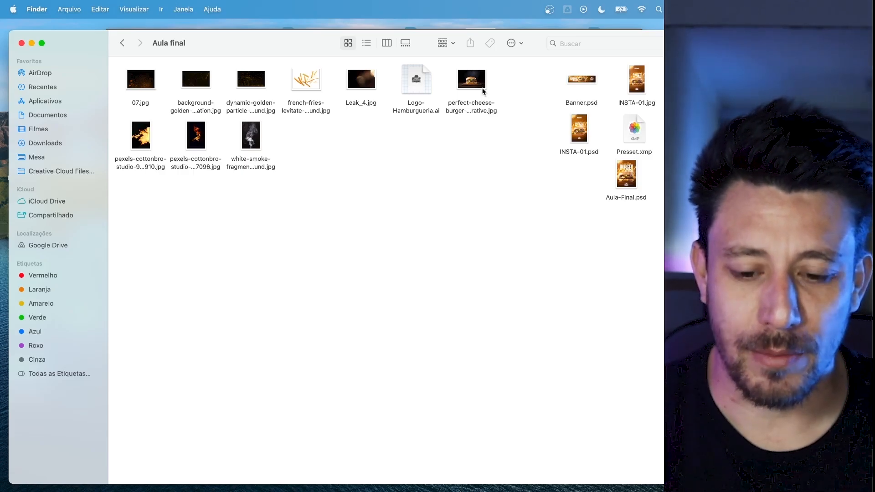
- Switch to Photoshop and set up a new document with the A5 print preset, 148 × 210 mm
left_click(144, 475)
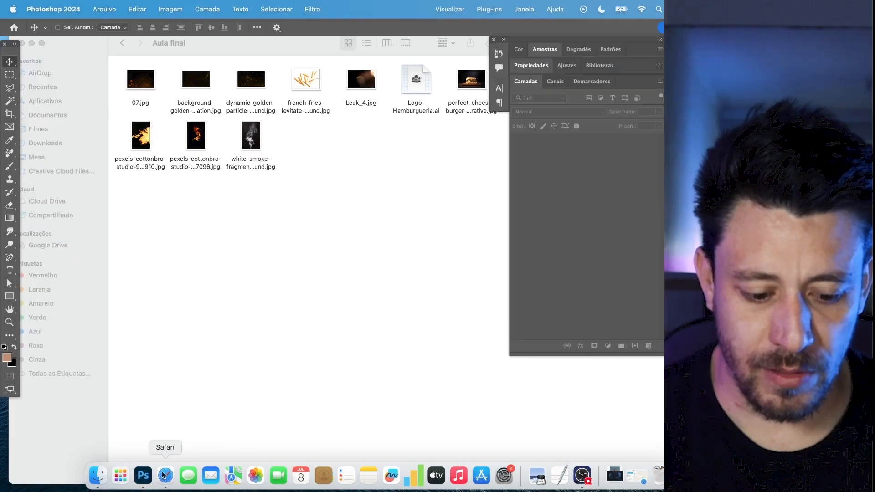
key("super+n")
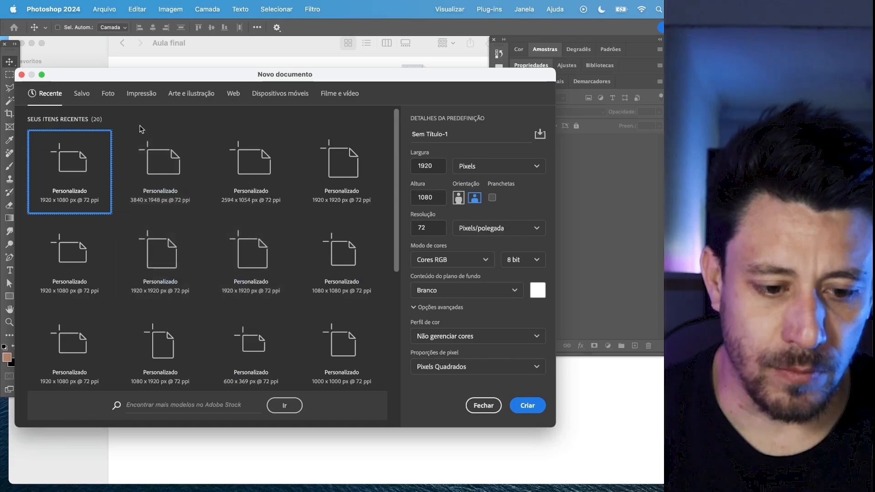
left_click(143, 93)
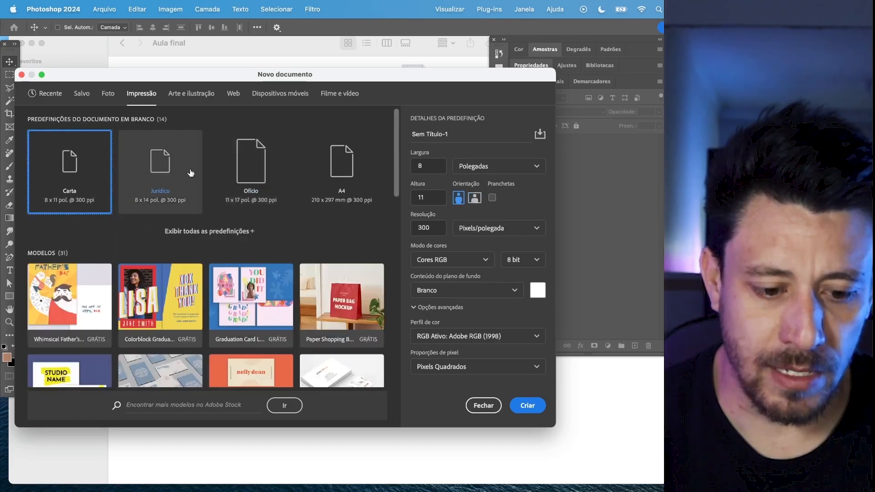
left_click_drag(395, 170, 389, 238)
scroll(385, 205, "up", 5)
left_click(367, 164)
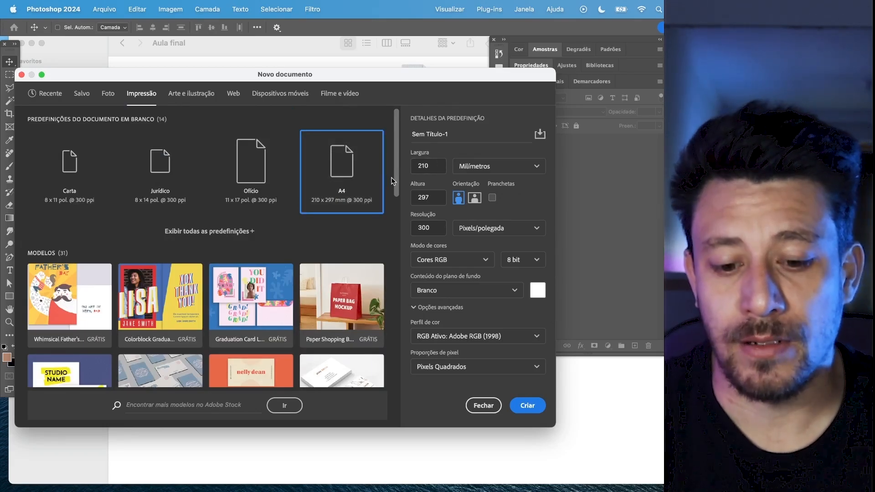
left_click(253, 231)
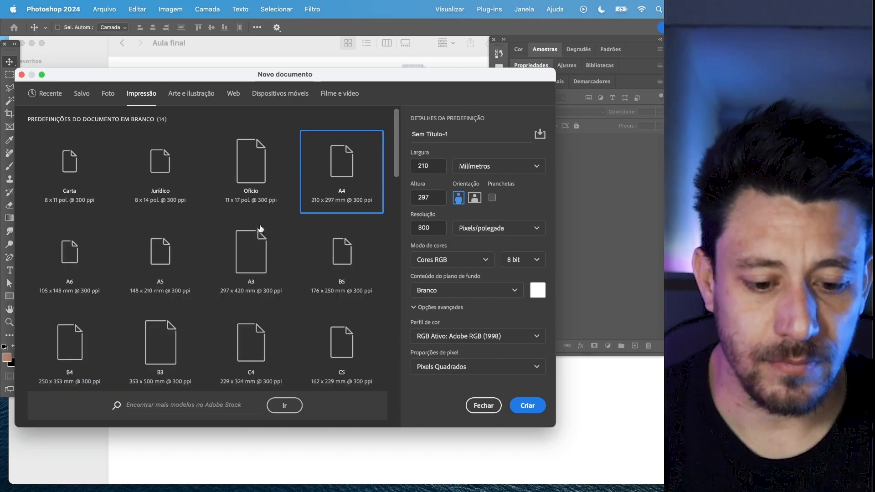
left_click(161, 254)
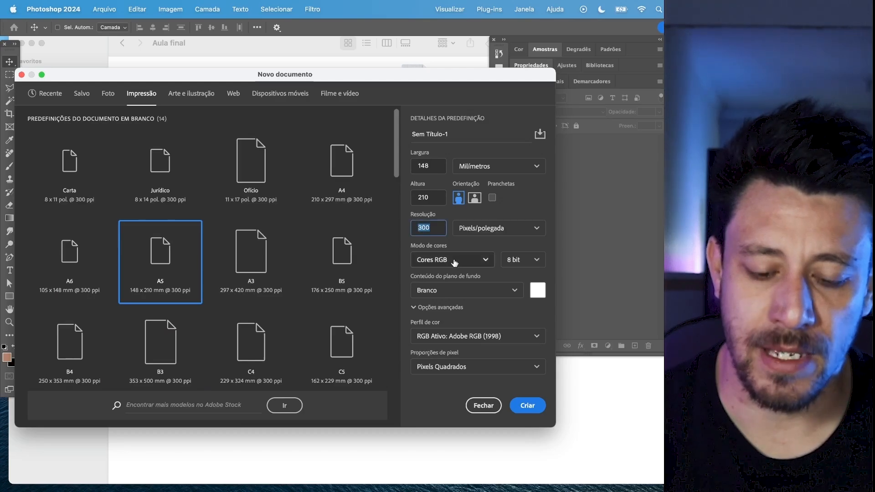
- Create the document in RGB with the sRGB IEC61966-2.1 colour profile, keeping millimetres as the unit
left_click(474, 259)
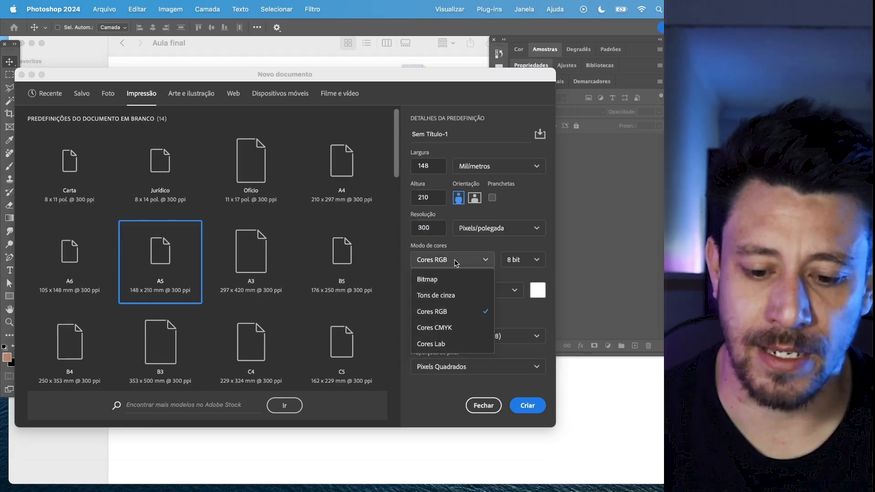
left_click(472, 314)
left_click(469, 336)
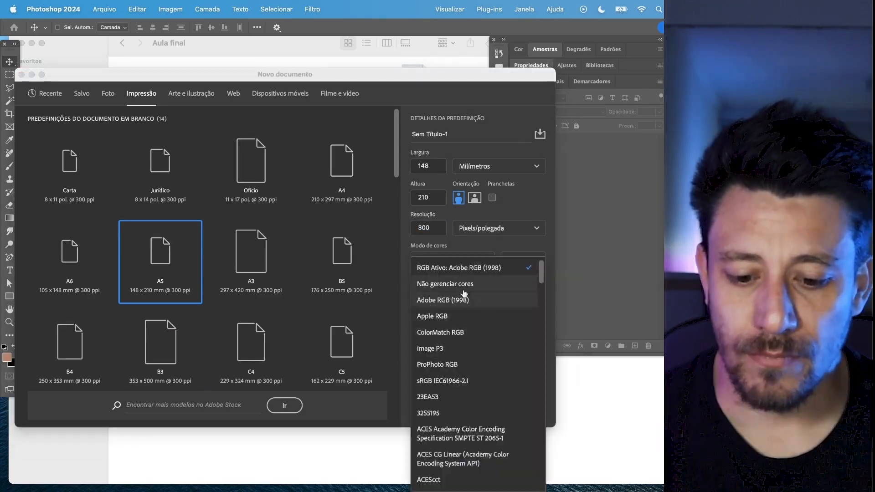
left_click(444, 382)
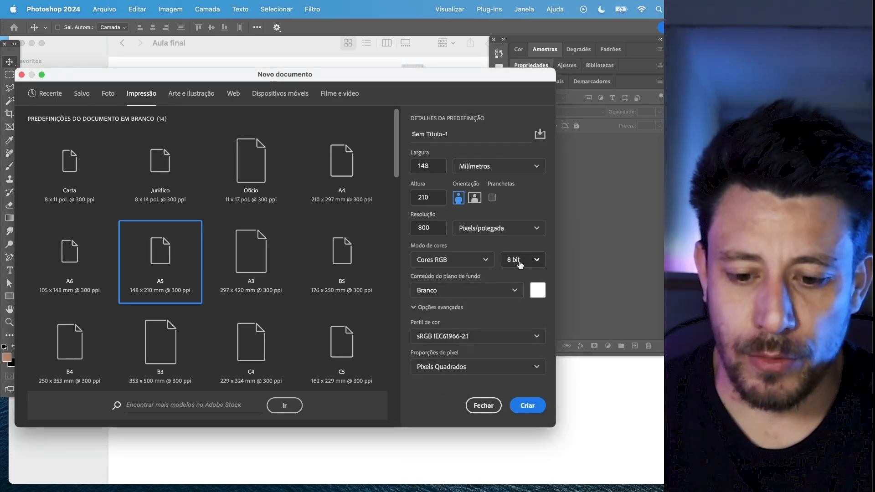
left_click(482, 168)
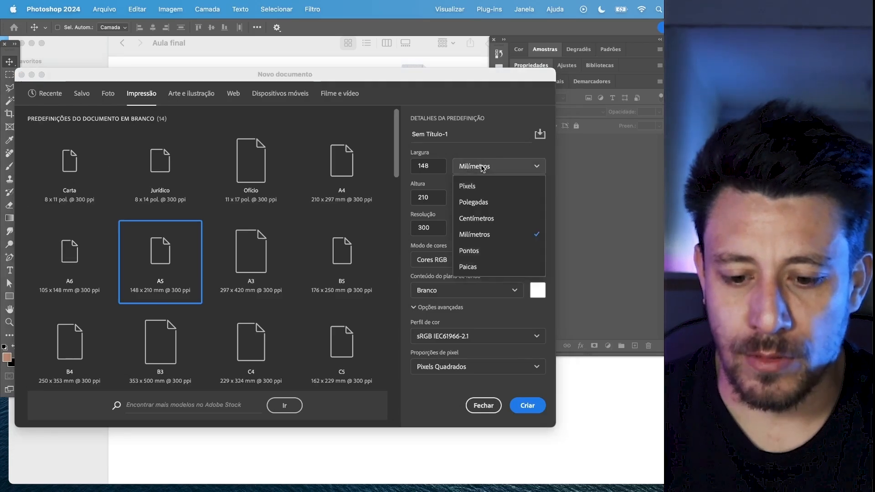
left_click(498, 237)
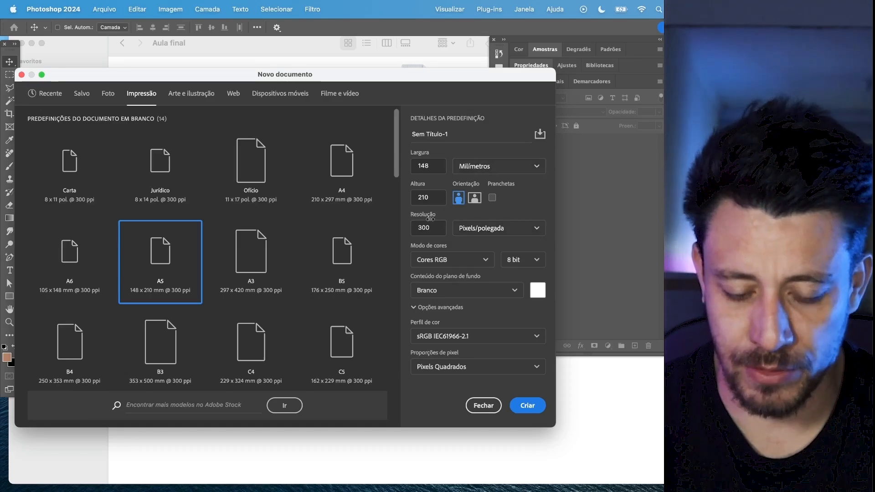
key("Return")
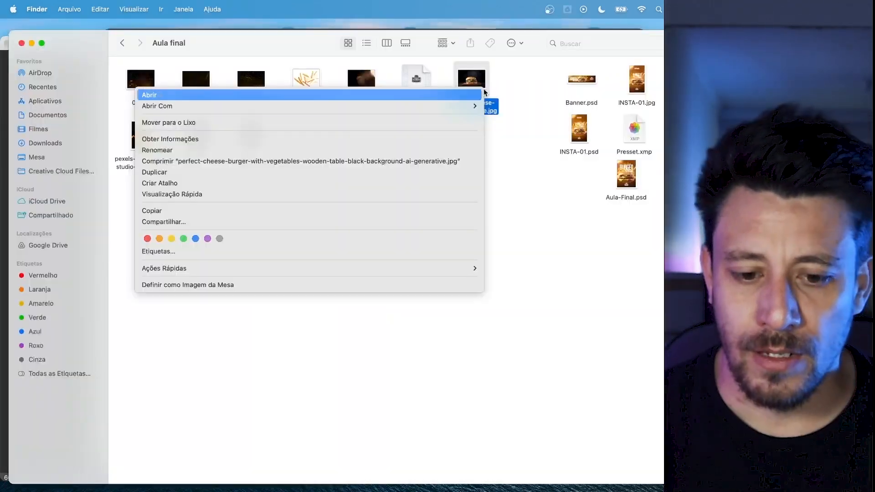
- Open the perfect-cheese-burger JPG in Photoshop 2024 without colour management and select the burger with Select Subject
mouse_move(465, 105)
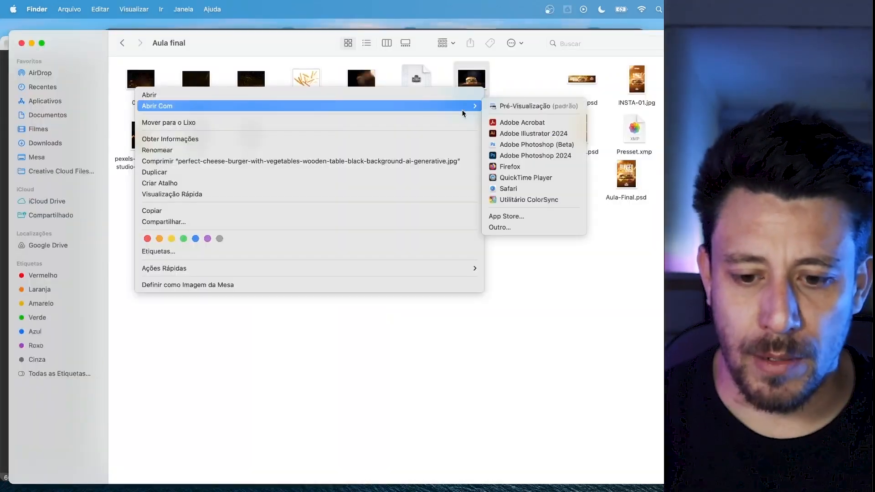
left_click(518, 158)
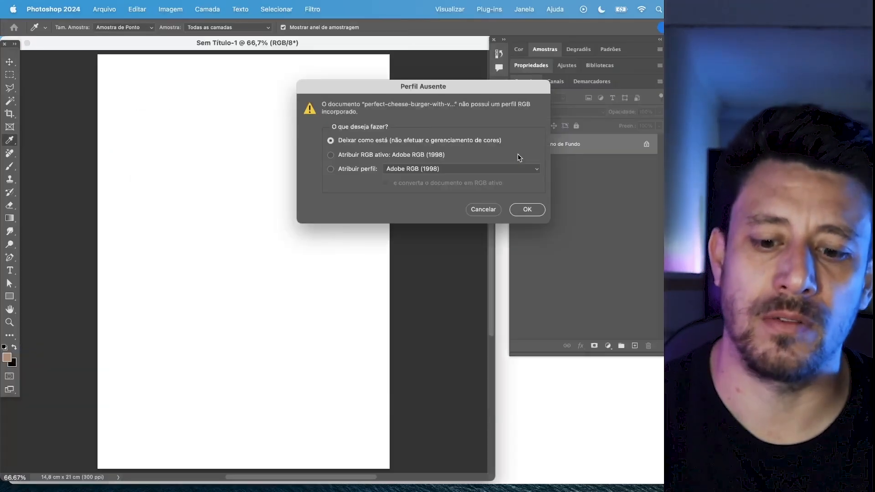
key("Return")
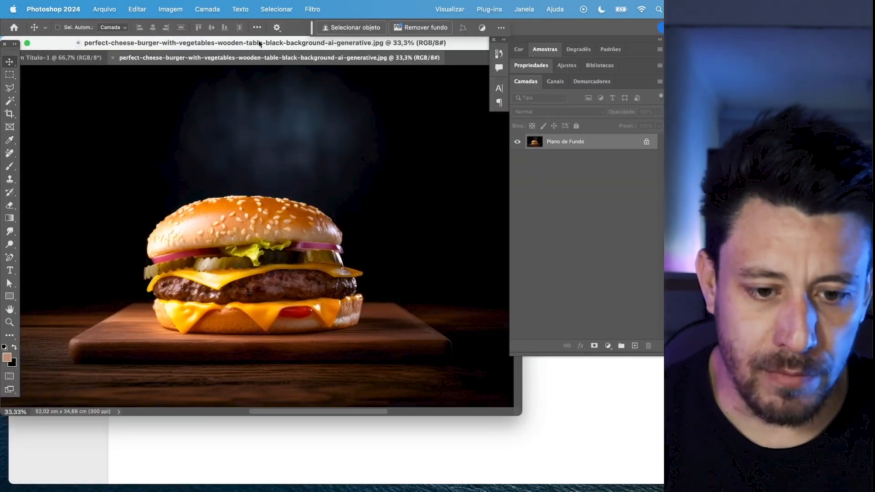
left_click(269, 10)
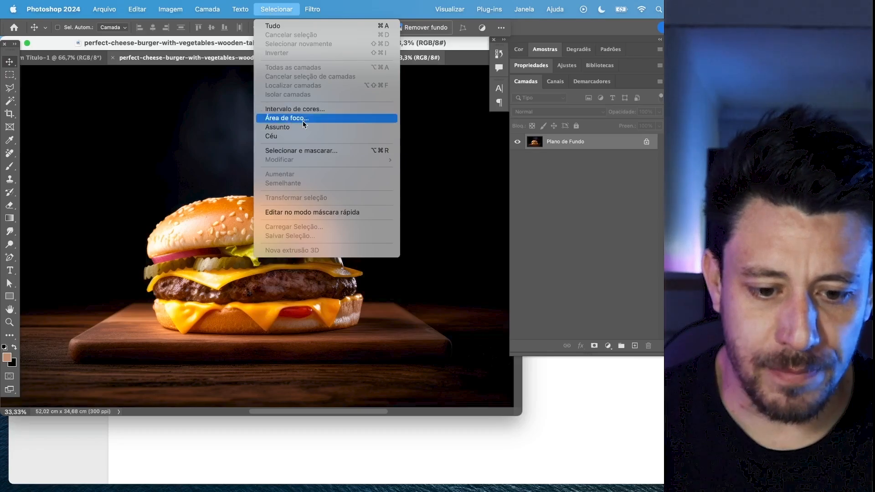
left_click(293, 127)
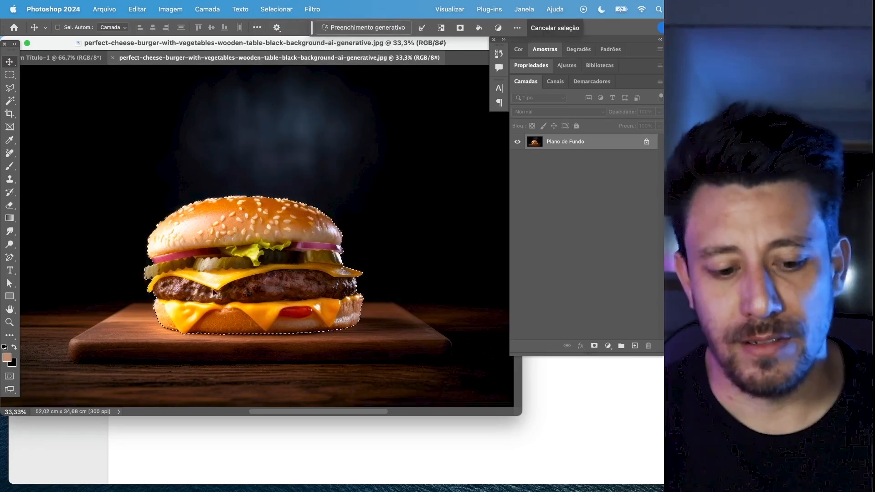
- Subtract the dark gaps beneath the burger's left pickle from the selection with the Lasso tool, using a 1 px feather
key("z")
left_click_drag(169, 300, 226, 274)
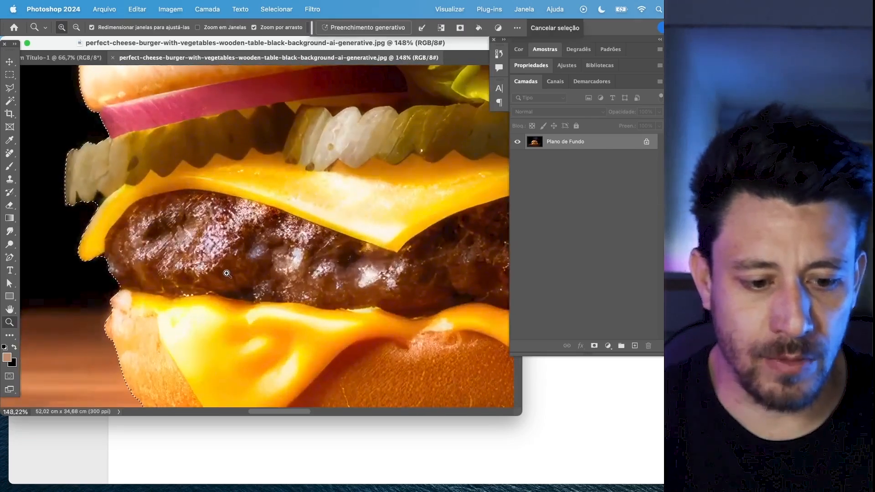
scroll(119, 280, "up", 5)
left_click_drag(140, 283, 191, 280)
left_click(10, 88)
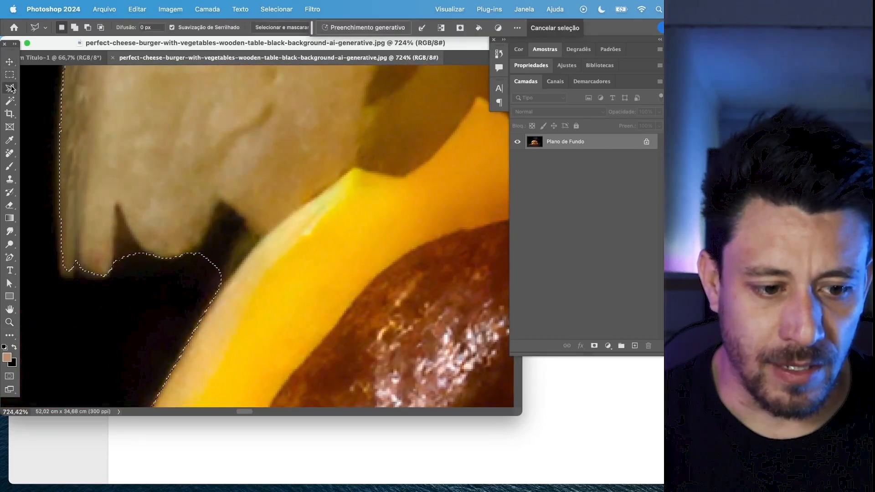
left_click(45, 88)
mouse_move(114, 270)
left_mouse_down()
mouse_move(116, 246)
mouse_move(136, 239)
mouse_move(137, 291)
mouse_move(117, 273)
mouse_move(117, 208)
left_mouse_up()
key("super+z")
mouse_move(159, 274)
left_mouse_down()
mouse_move(211, 235)
mouse_move(225, 209)
mouse_move(252, 254)
mouse_move(241, 273)
left_mouse_up()
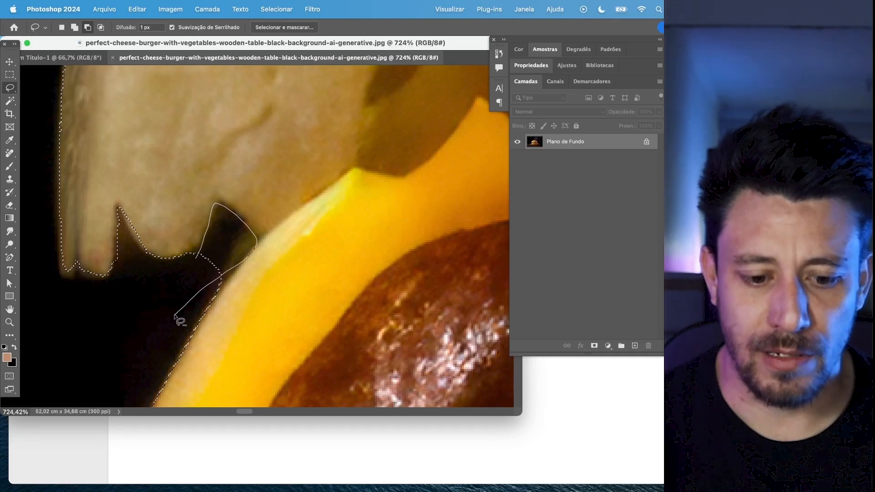
mouse_move(196, 310)
left_mouse_down()
mouse_move(230, 287)
mouse_move(227, 236)
mouse_move(215, 255)
left_mouse_up()
key("super+minus")
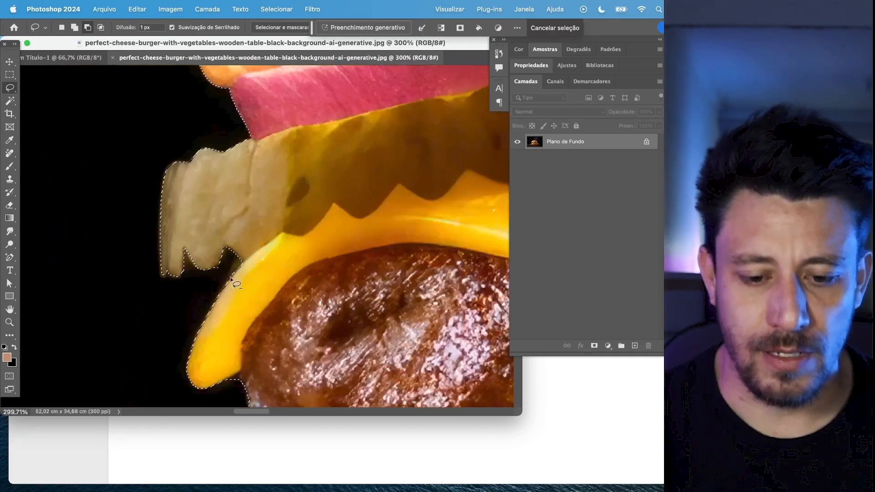
- Check the selection edge around the bun and subtract the dark gap between the right onion and pickle
scroll(228, 274, "up", 10)
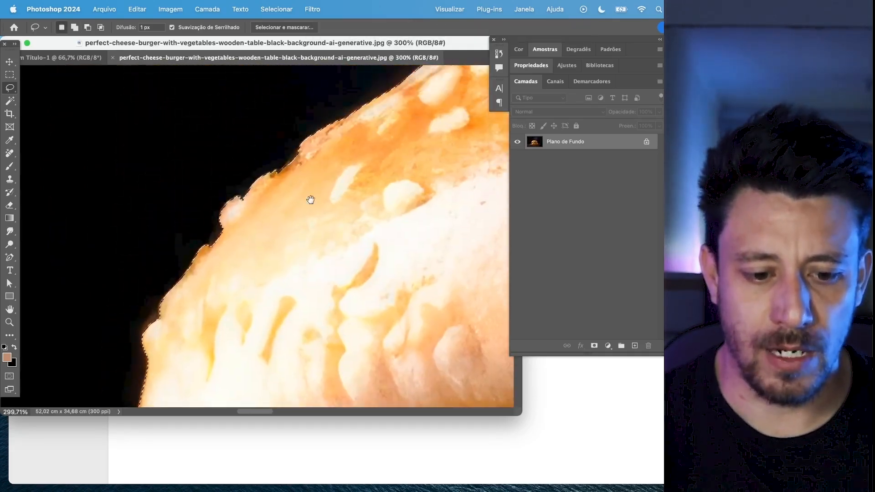
left_click_drag(310, 199, 152, 228)
left_click_drag(275, 199, 151, 203)
scroll(151, 203, "right", 15)
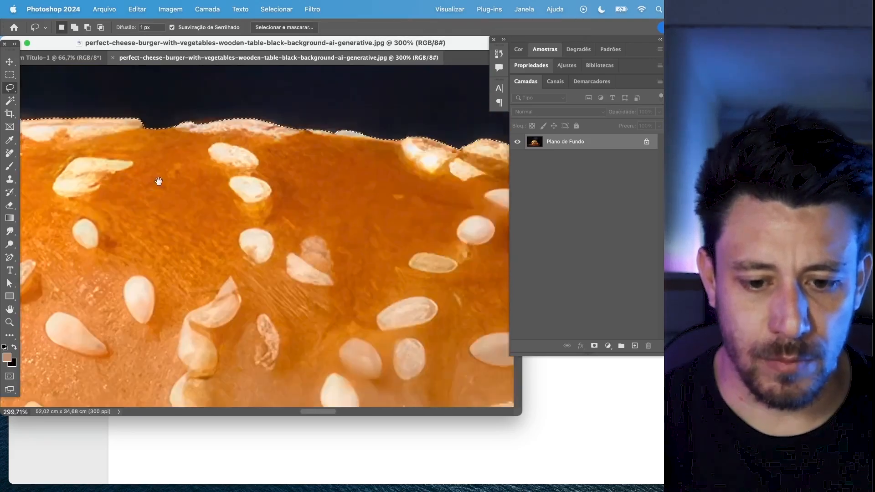
scroll(327, 260, "down", 10)
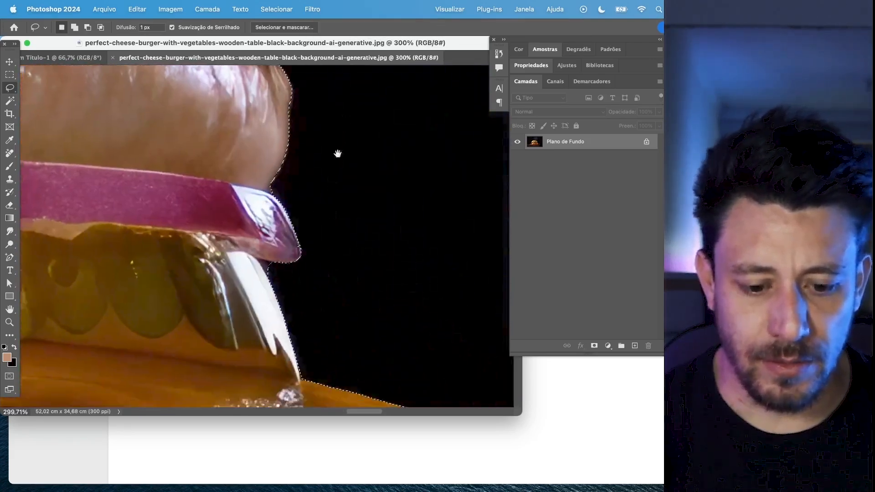
scroll(284, 186, "up", 5)
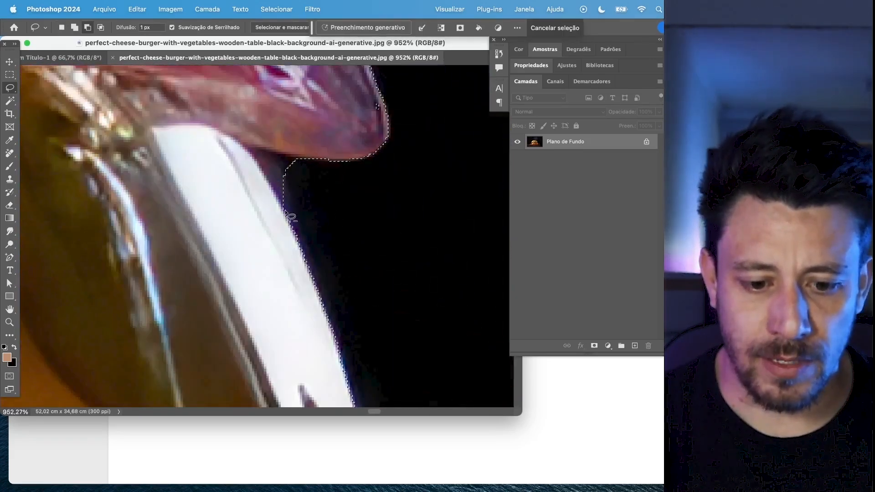
scroll(362, 247, "down", 10)
left_click_drag(368, 287, 395, 260)
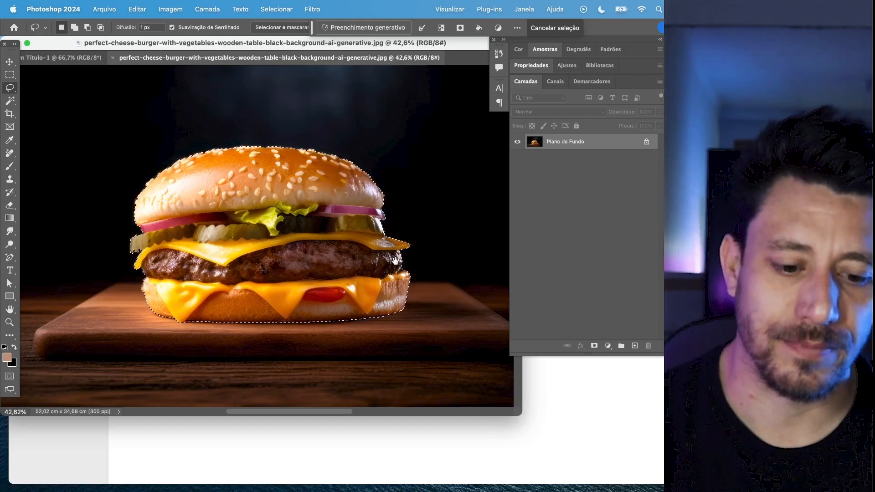
- Turn the burger selection into a layer mask and save the file as a layered Photoshop PSD in Aula final, maximizing compatibility
left_click(594, 346)
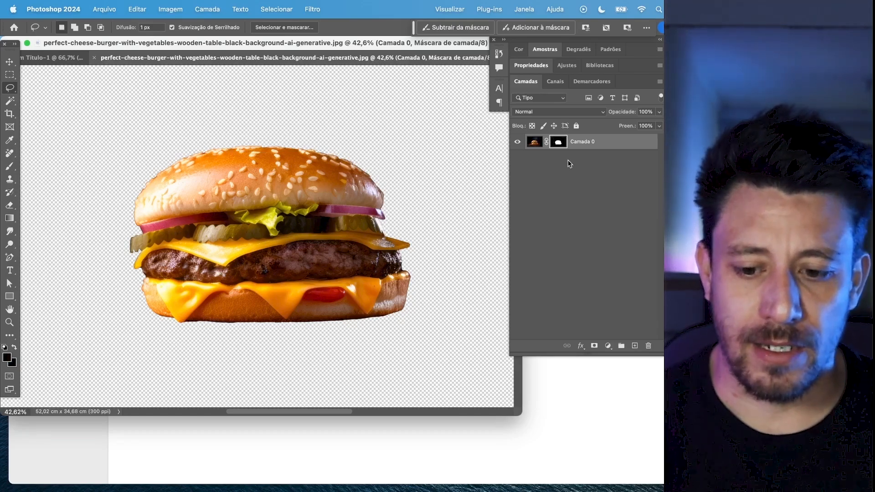
key("super+shift+s")
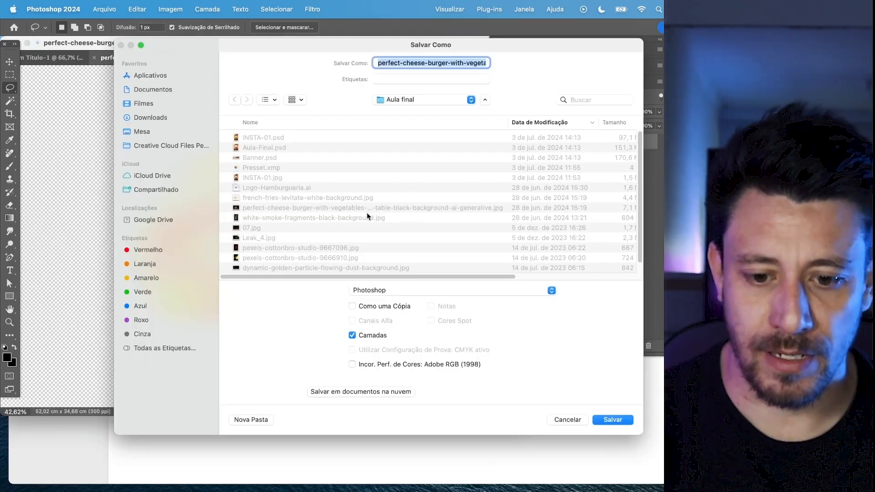
key("Return")
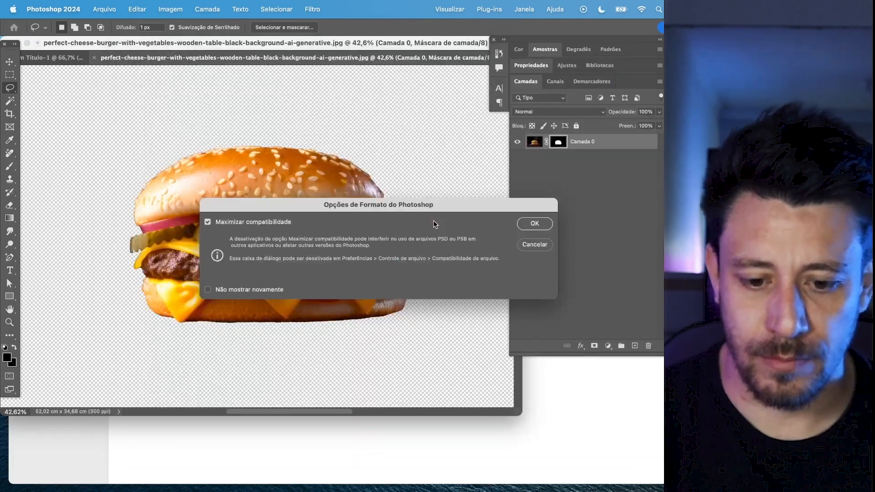
key("Return")
- Crop the canvas closely around the cut-out burger to about 23.2 × 16.4 cm
key("c")
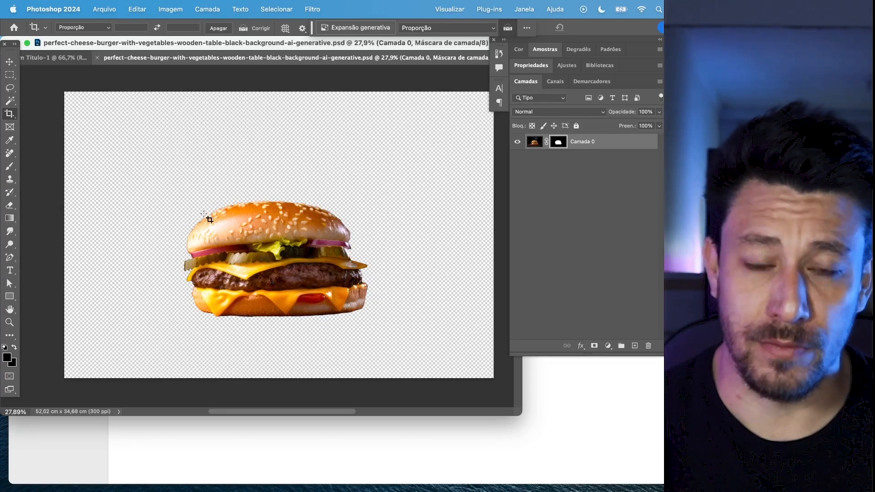
left_click_drag(176, 185, 370, 320)
key("Return")
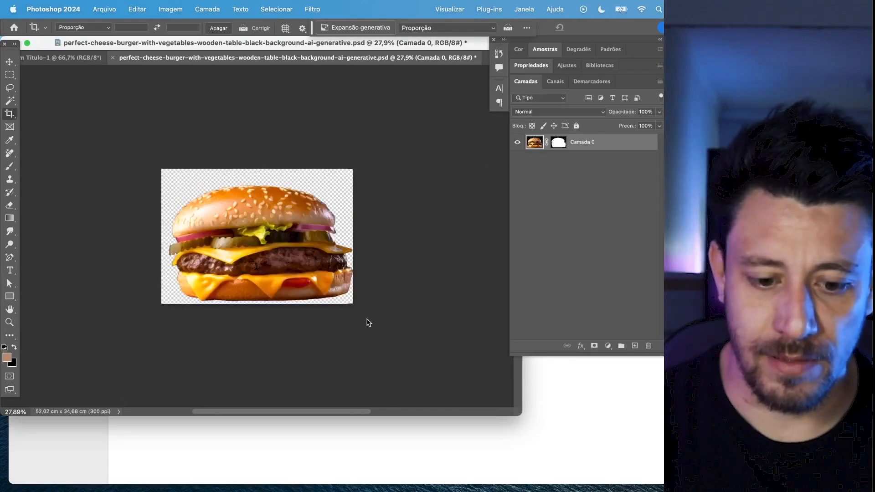
- Flatten the cropped burger image
left_click(207, 9)
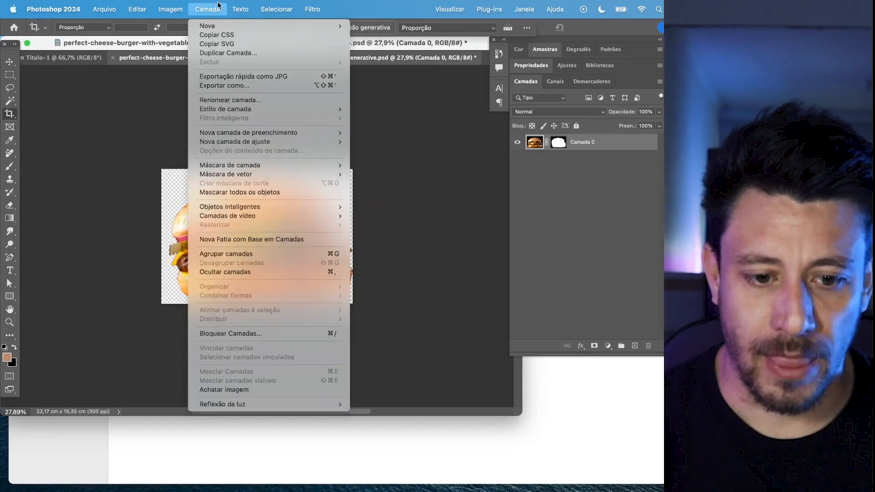
left_click(262, 391)
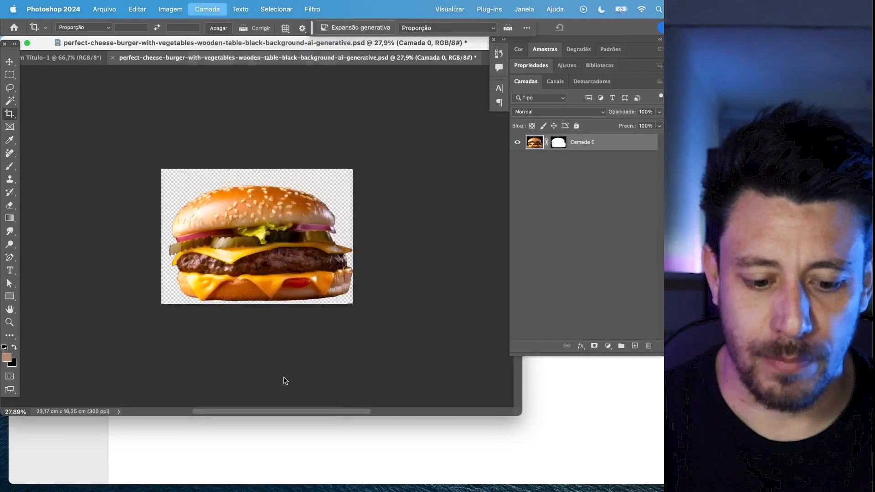
- Downsample the flattened burger image to 72 ppi and about 0.25 × 0.18 cm, reducing it to a few colour blocks
left_click(172, 10)
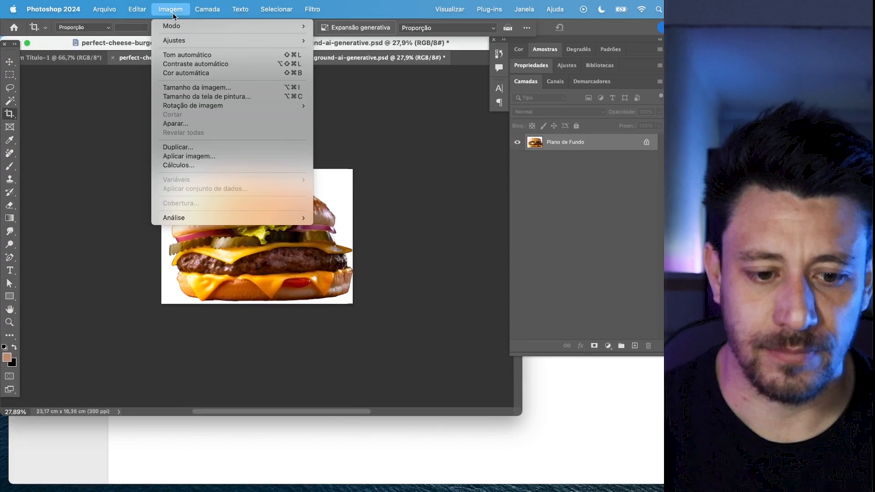
left_click(212, 91)
double_click(447, 261)
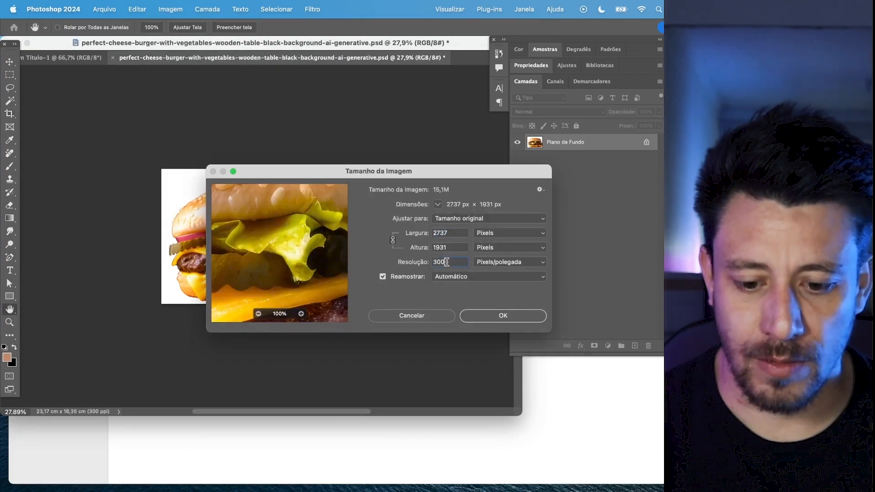
type("72")
key("shift+Tab")
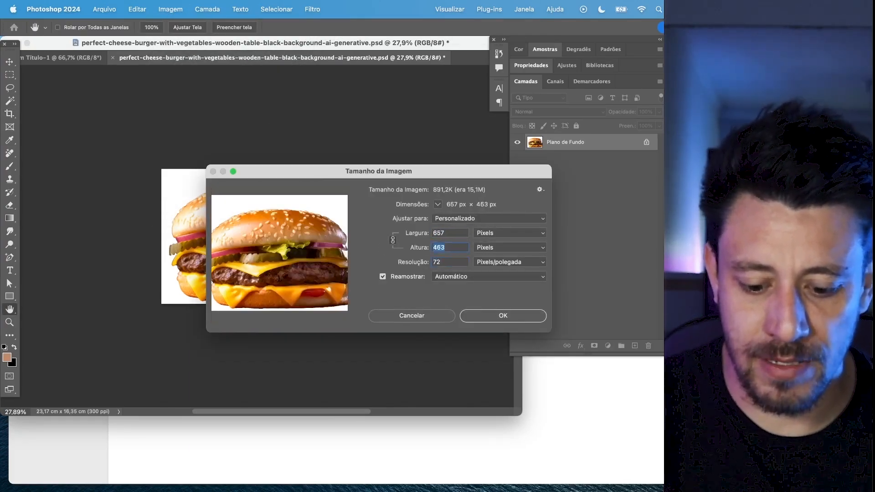
key("Return")
- Capture a screenshot of the enlarged burger colour blocks and close the pixelated image without saving
key("z")
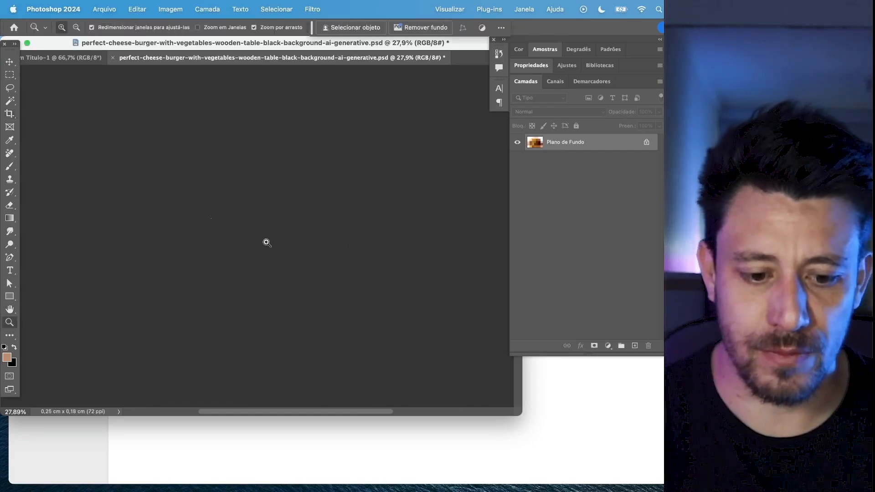
left_click_drag(203, 221, 468, 94)
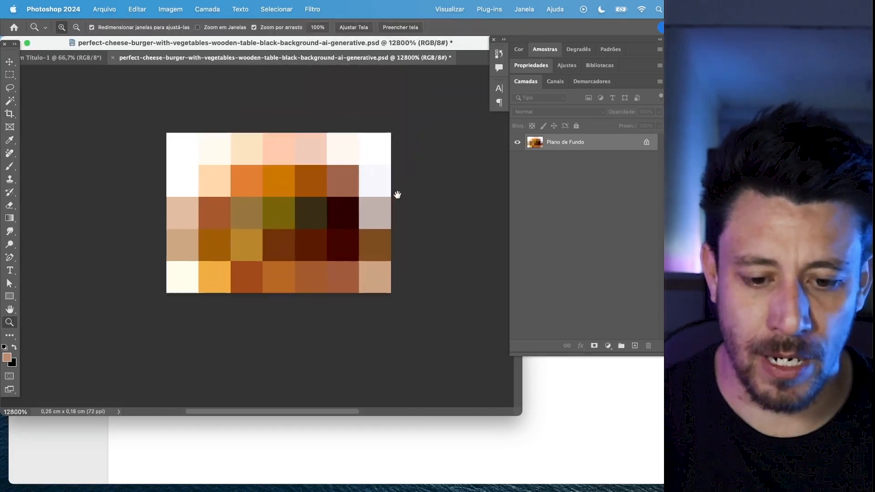
key("super+shift+4")
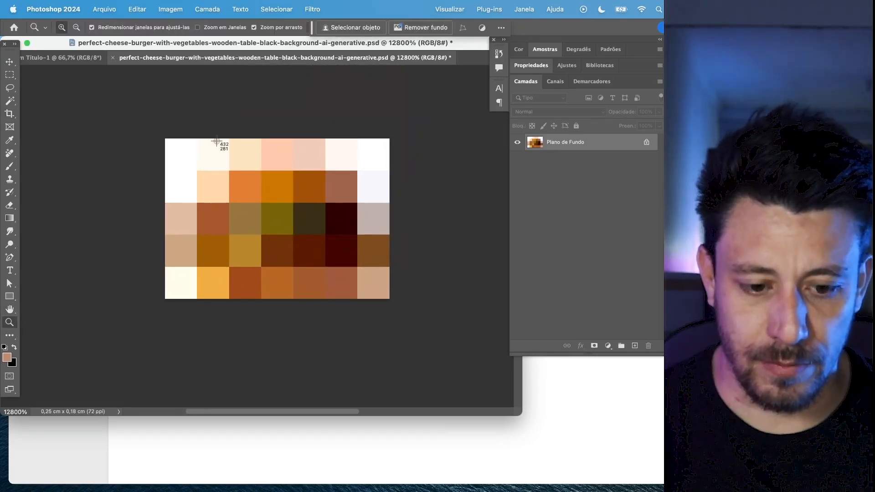
left_click_drag(166, 137, 391, 297)
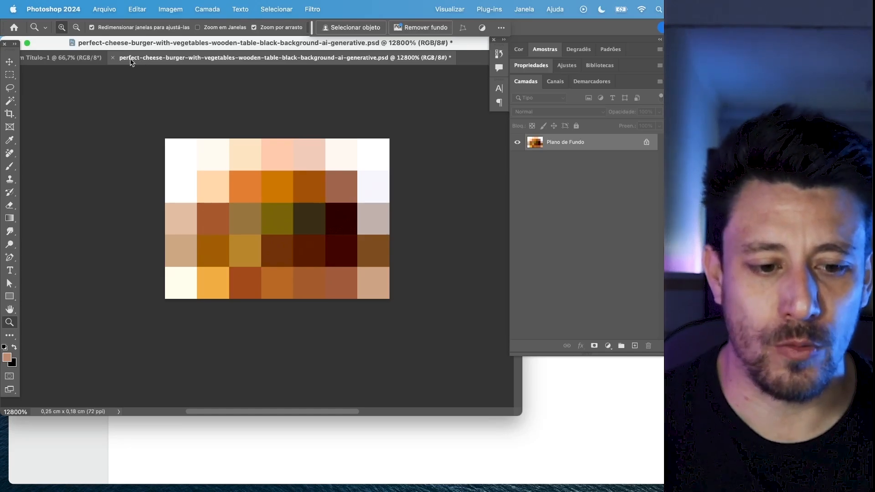
left_click(113, 57)
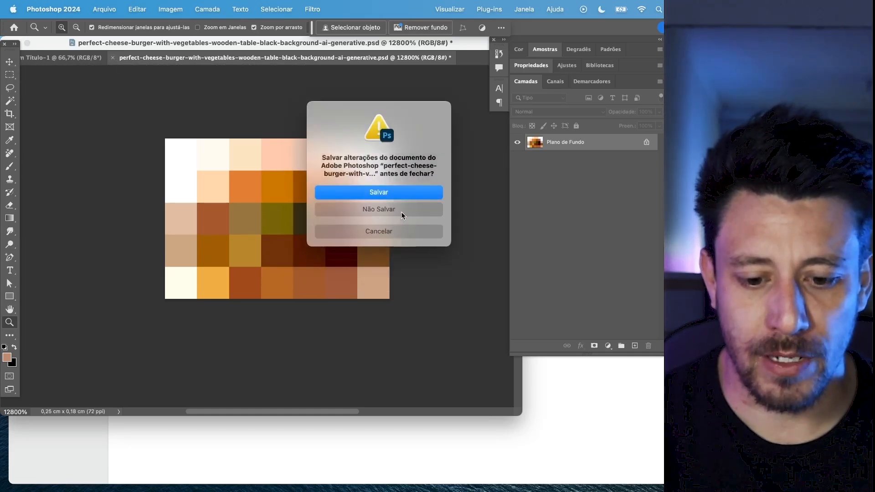
left_click(402, 211)
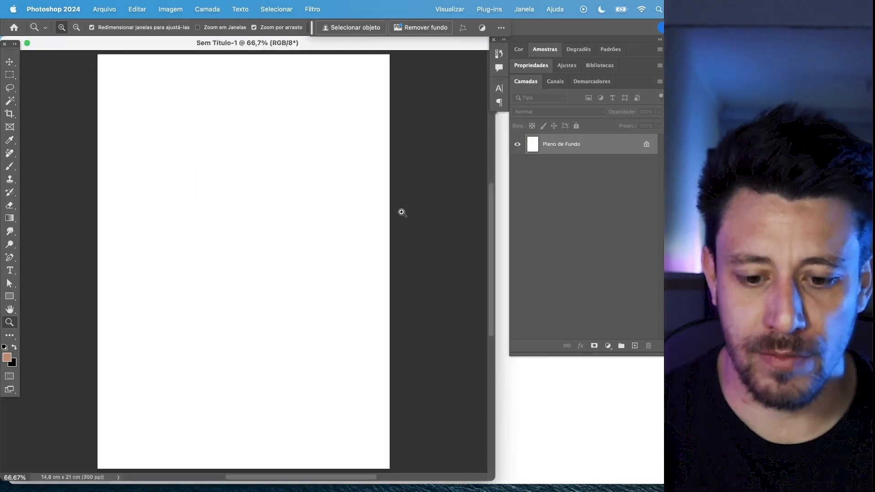
- Place the cut-out burger PSD from the Aula final folder in the blank flyer as a linked file
left_click(109, 6)
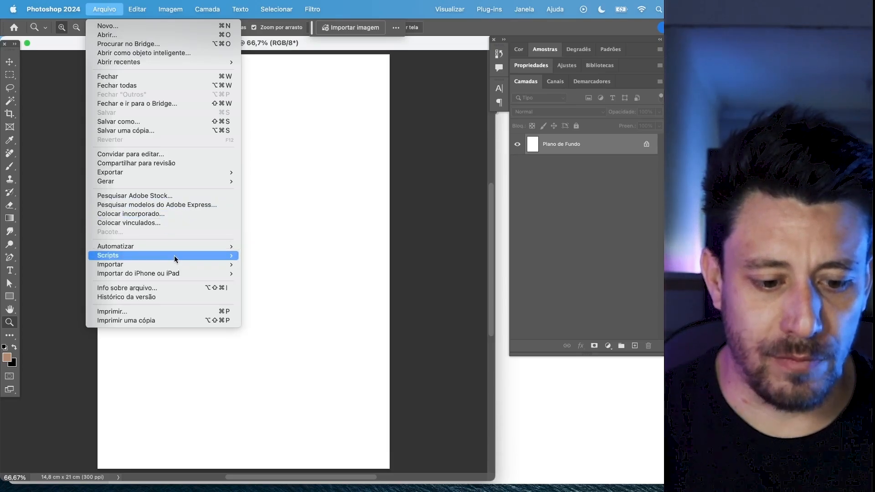
mouse_move(141, 172)
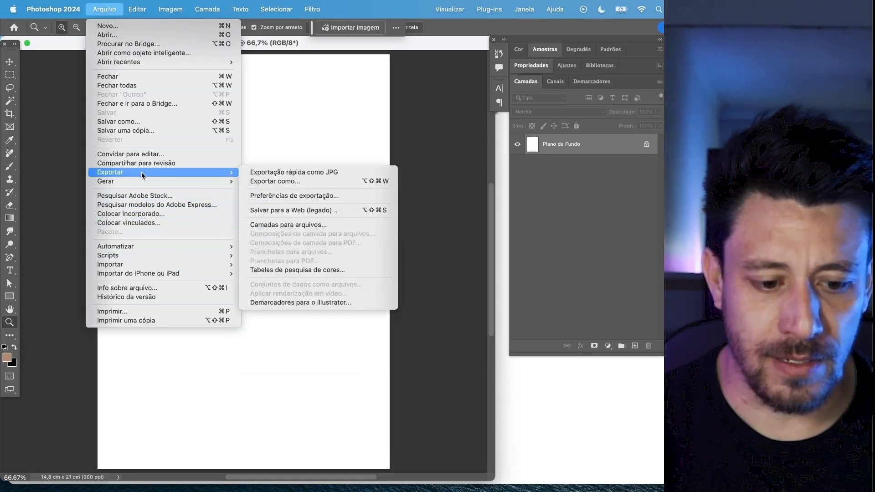
left_click(150, 223)
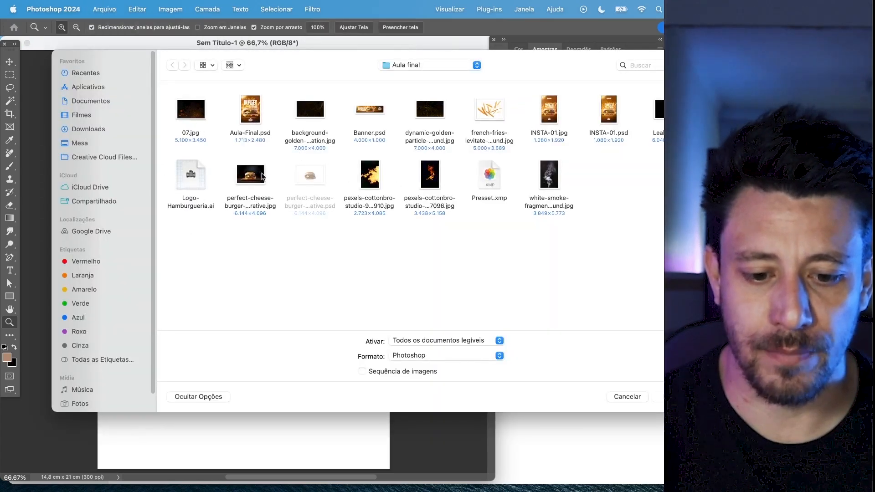
double_click(303, 176)
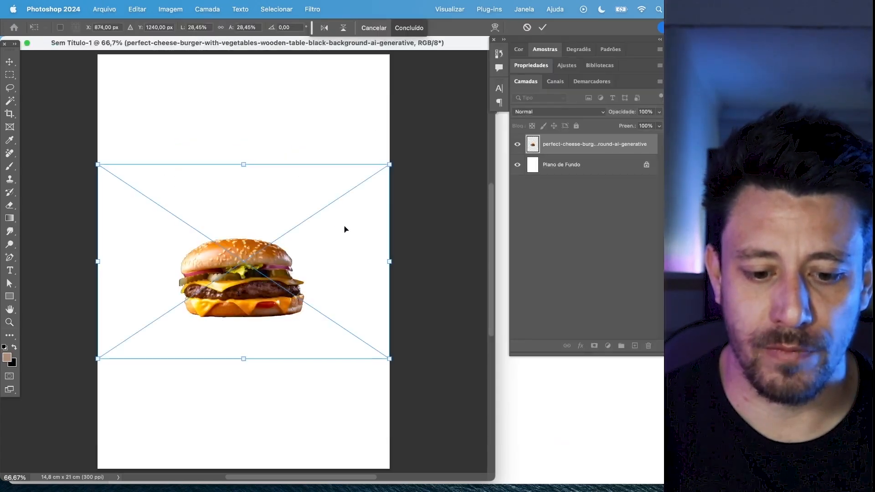
- Scale the placed burger to about 59% and position it in the middle of the page
scroll(275, 239, "down", 3)
left_click_drag(336, 141, 359, 170)
left_click_drag(273, 247, 274, 231)
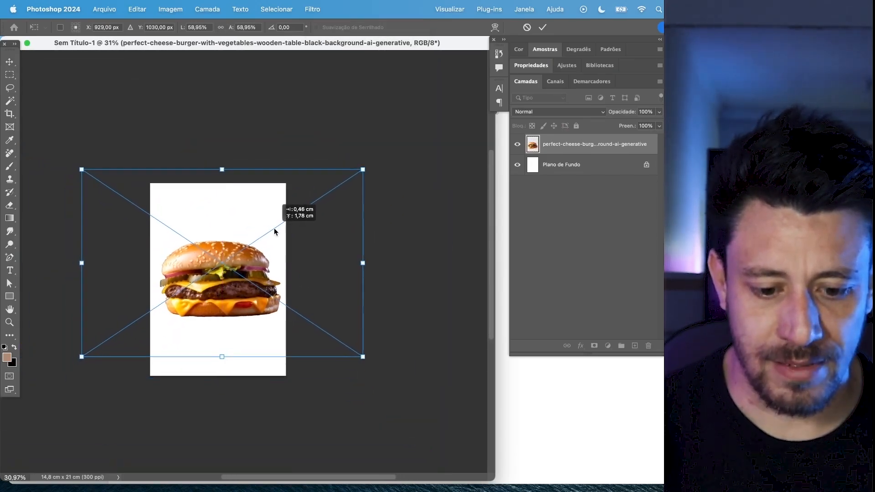
key("Return")
key("super+0")
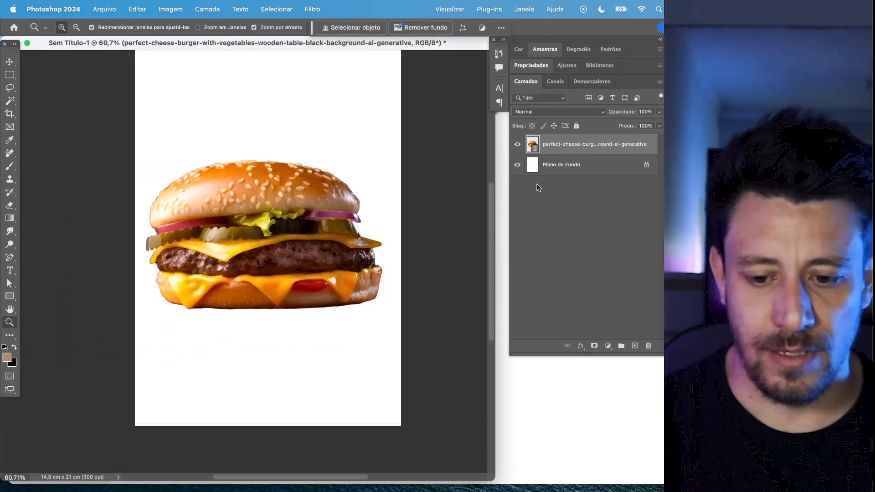
- Show the rulers, add horizontal and vertical guides through the page centre, and align the burger to them
left_click(594, 173)
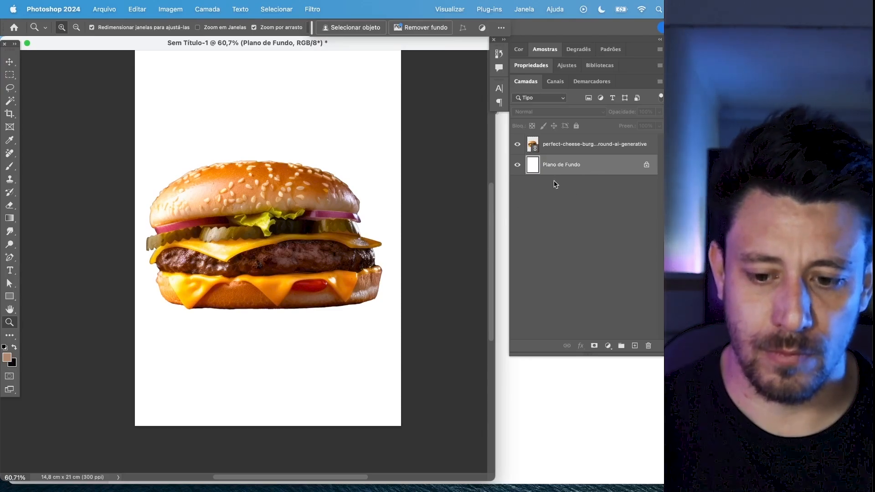
key("super+a")
key("super+t")
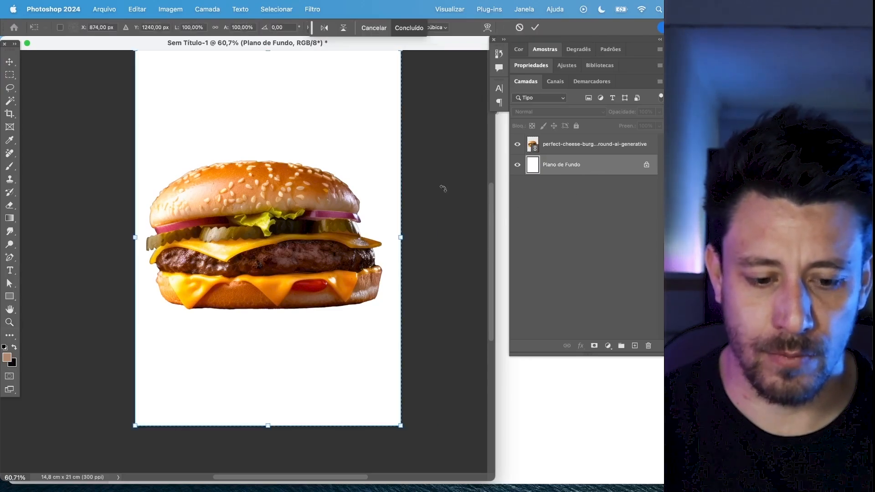
key("super+0")
key("super+r")
left_click_drag(2, 409, 248, 311)
left_click_drag(297, 54, 363, 266)
scroll(147, 221, "up", 2)
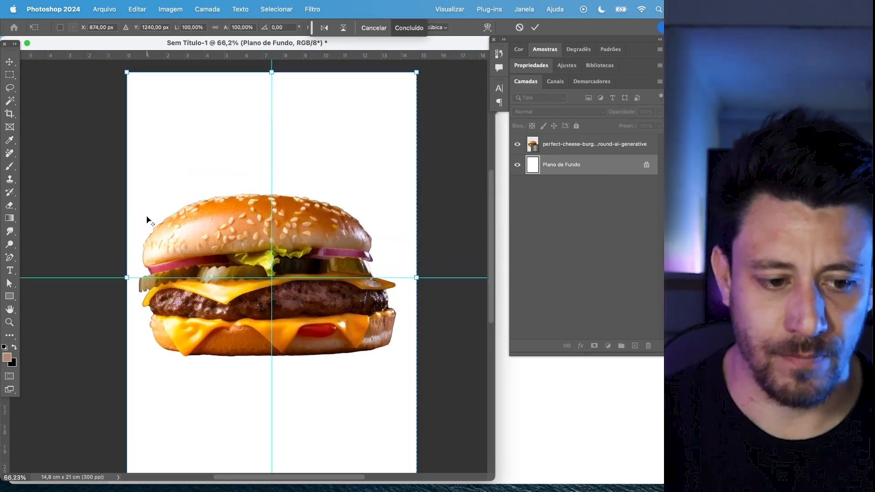
key("Return")
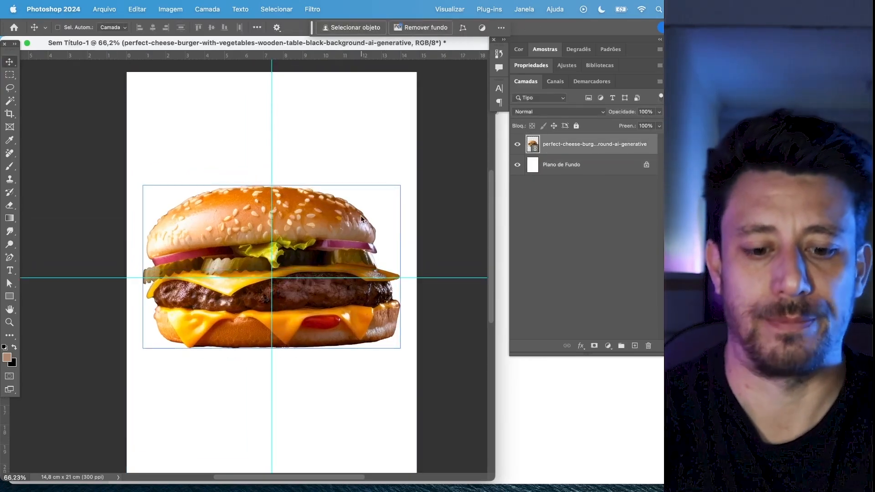
- Open the colour block screenshot Captura de Tela 2024-07-08 às 13.44.17.png from the Mesa folder
key("super+o")
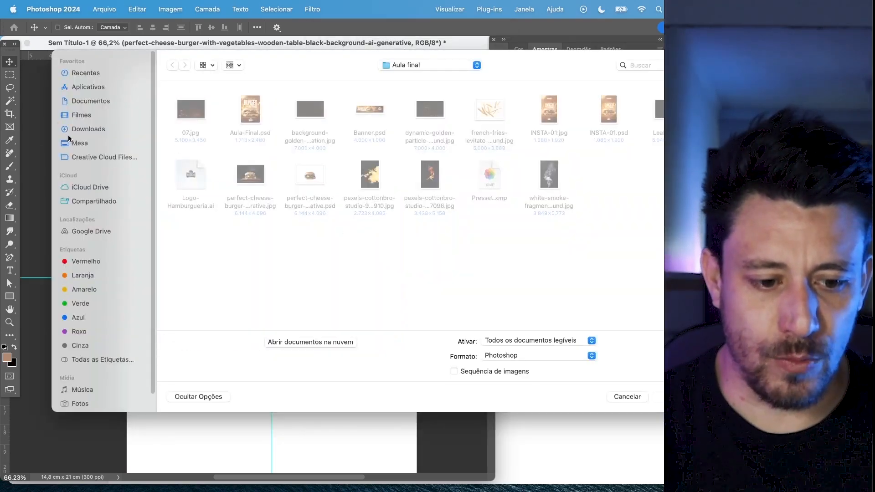
left_click(69, 133)
left_click(85, 143)
double_click(418, 297)
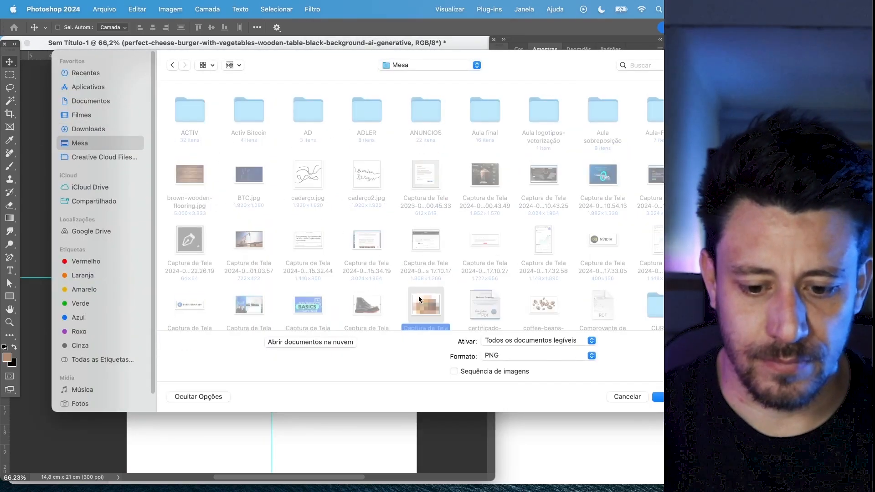
key("Return")
- Copy the colour blocks into the flyer, converting to preserve colour appearance, and position them above the burger
key("super+a")
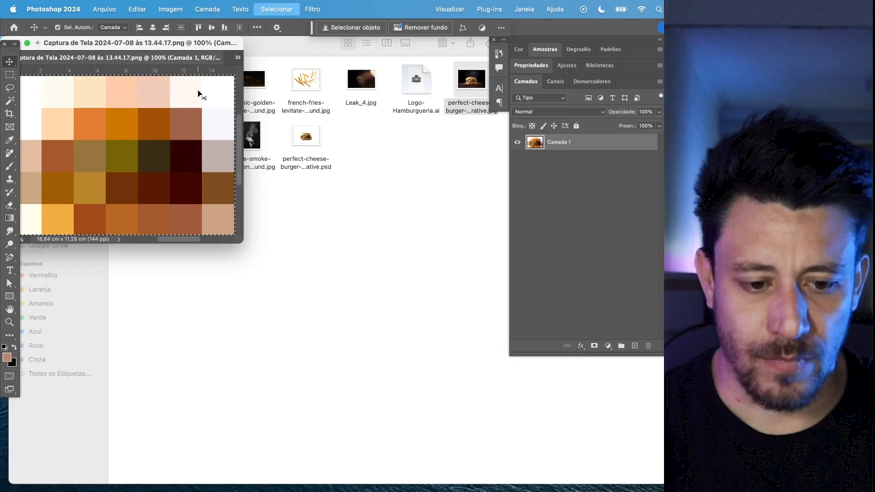
left_click_drag(193, 59, 230, 125)
key("super+v")
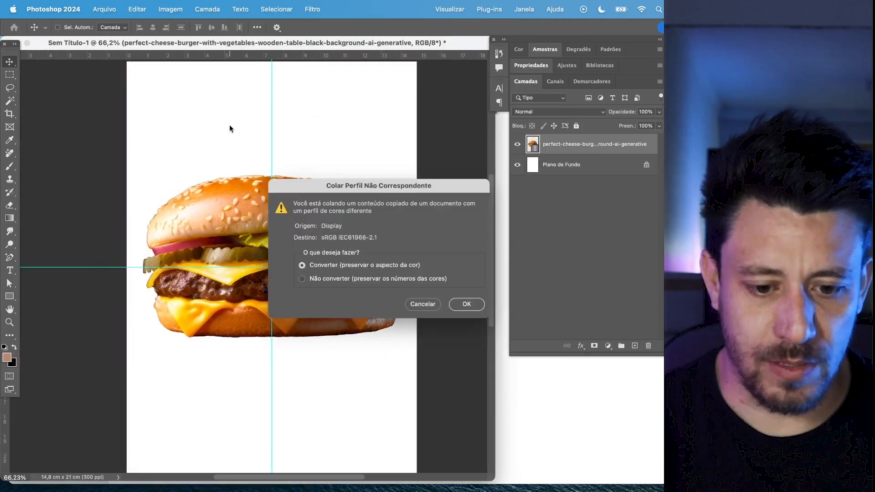
left_click(465, 290)
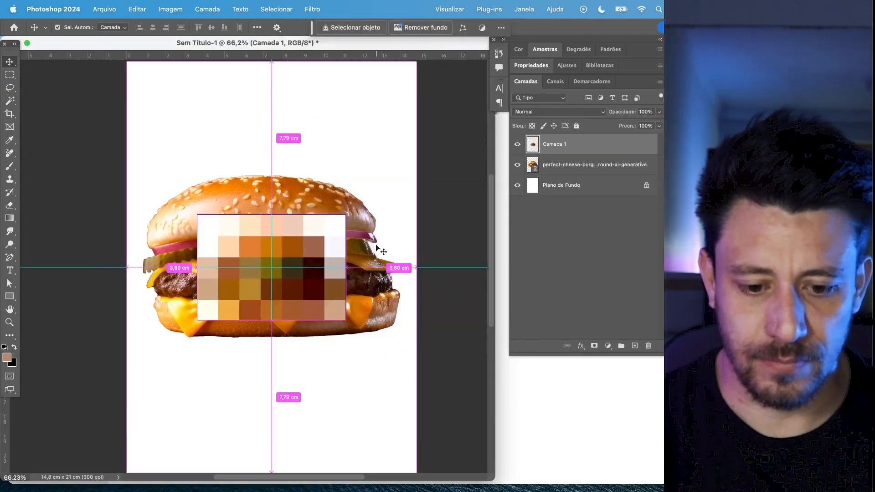
key("super+t")
left_click_drag(343, 234, 333, 91)
key("Return")
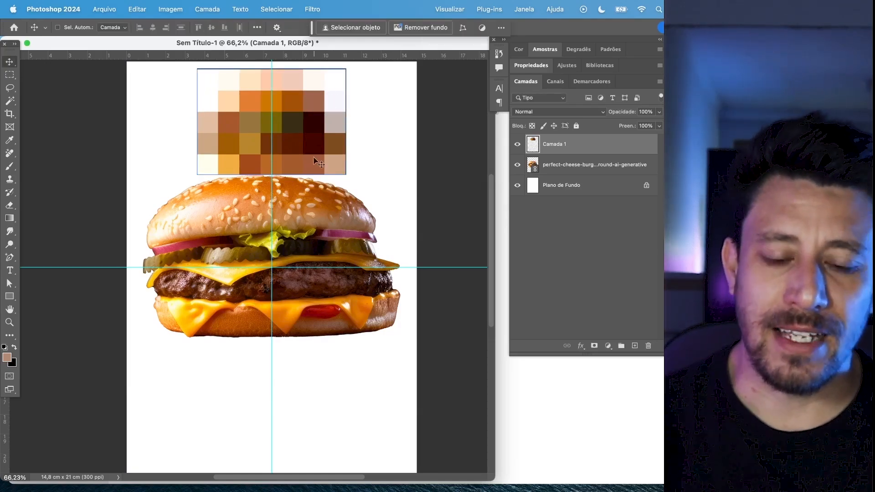
- Delete the white Plano de Fundo layer and hide the guides
left_click(588, 183)
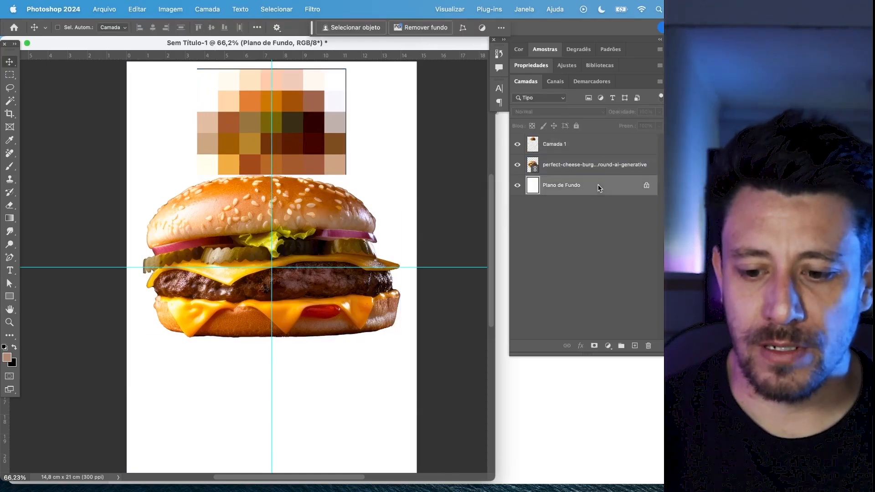
key("BackSpace")
key("super+semicolon")
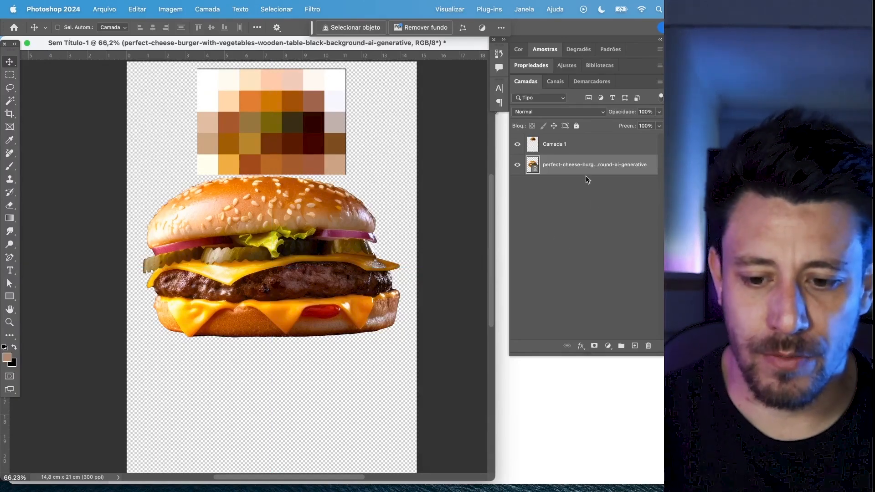
- Add a solid colour fill layer, sampling orange from the colour blocks and adjusting it to ffa928
left_click(607, 346)
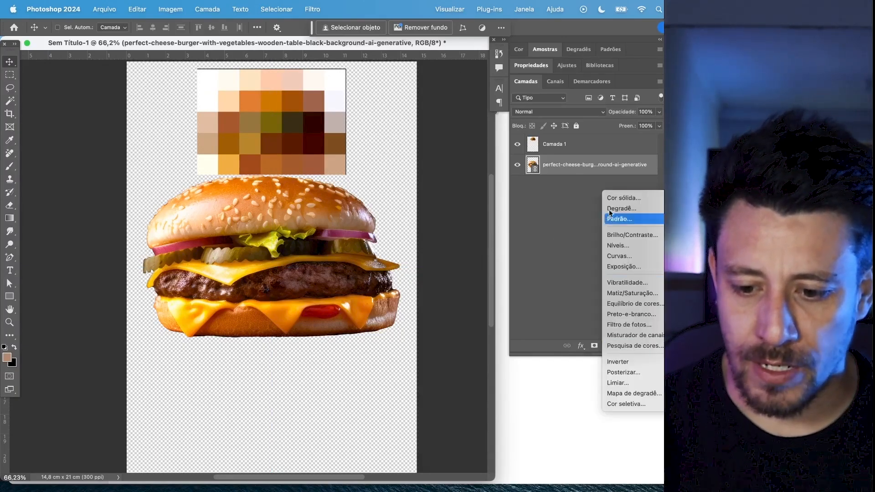
left_click(624, 196)
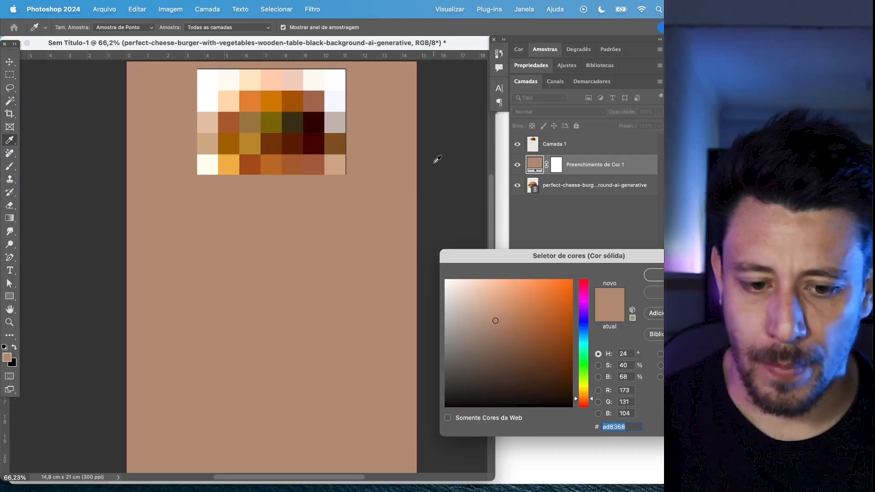
left_click(249, 101)
left_click(235, 165)
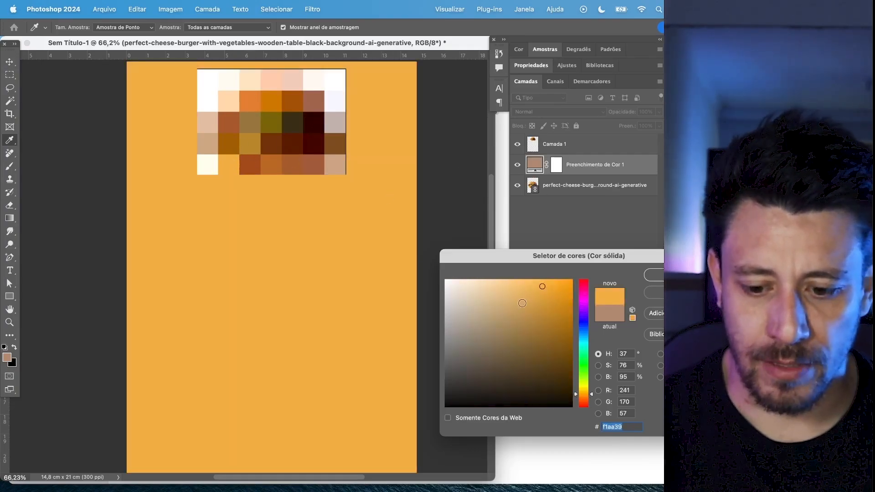
type("ffa928")
key("Return")
key("v")
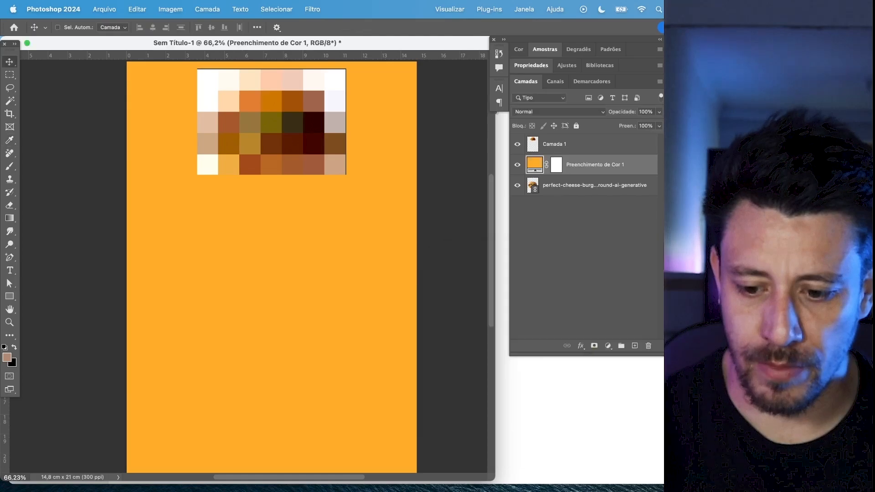
- Move the orange fill layer below the burger layer
key("super+bracketleft")
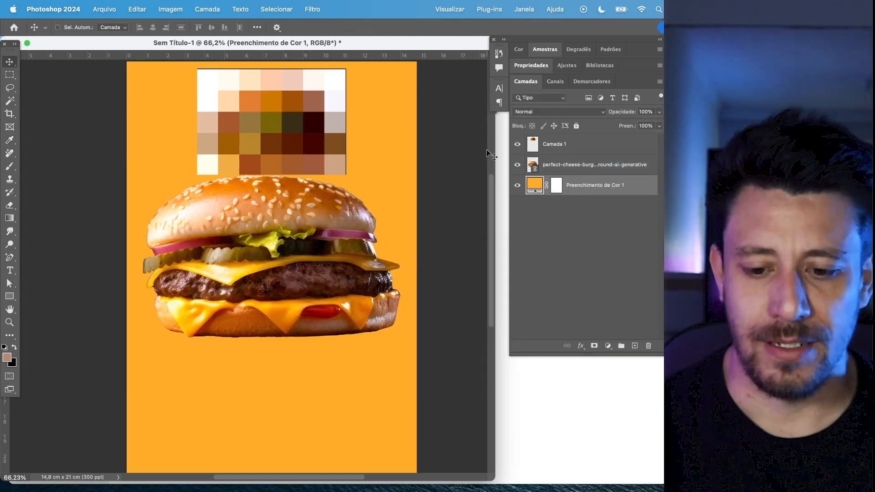
left_click(516, 145)
left_click(515, 146)
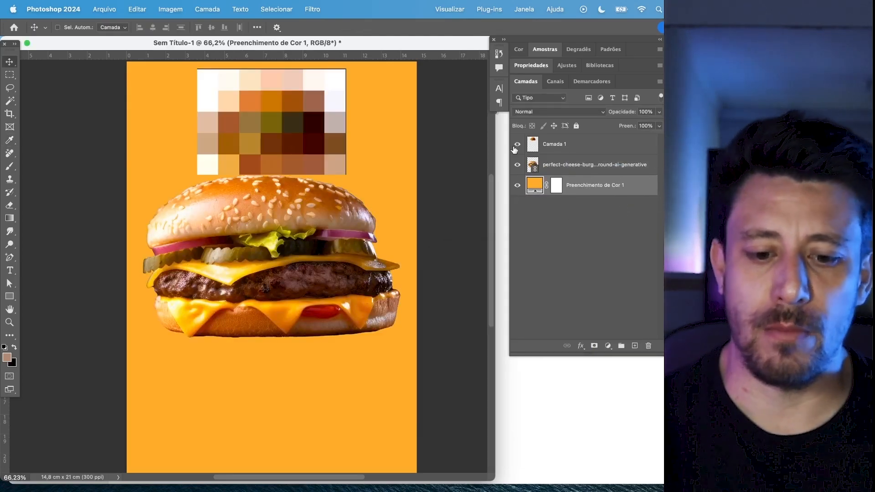
- Sample the light cream from the colour blocks, hide their layer, and add an empty layer above the orange fill
key("i")
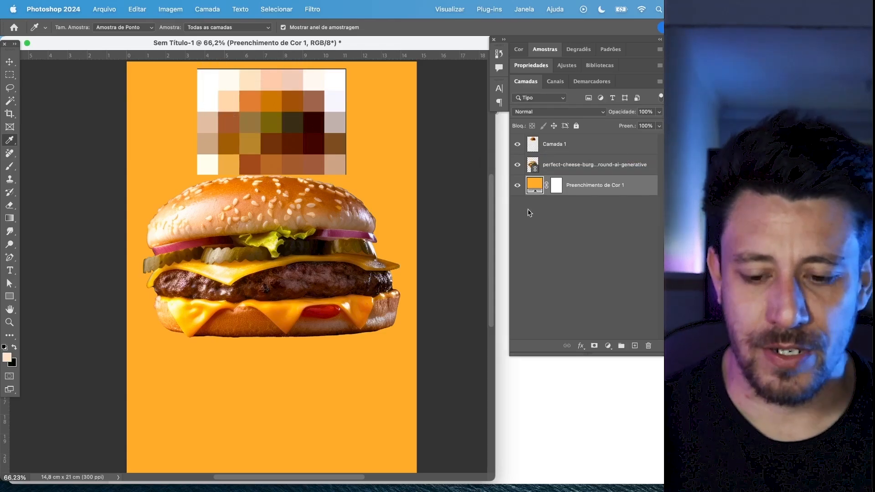
left_click(518, 144)
left_click(635, 346)
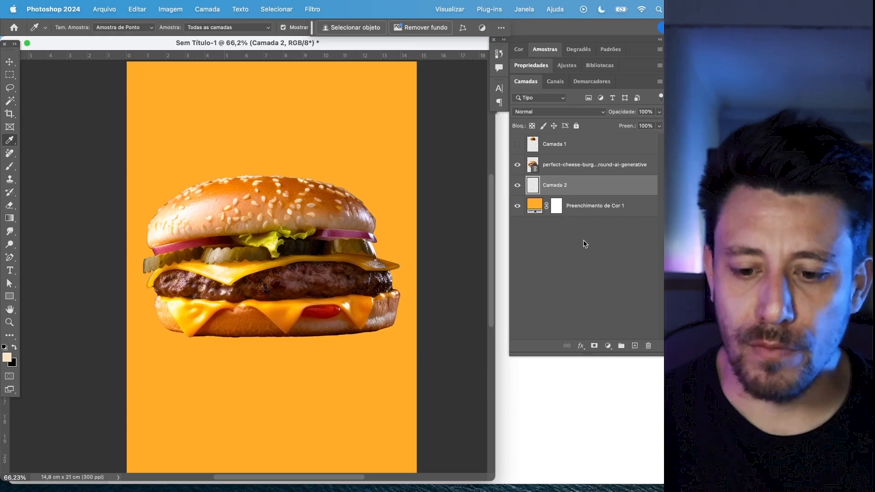
- Draw a reflected cream-to-transparent gradient on the empty layer, with its light band behind the lower part of the burger
left_click_drag(10, 218, 39, 216)
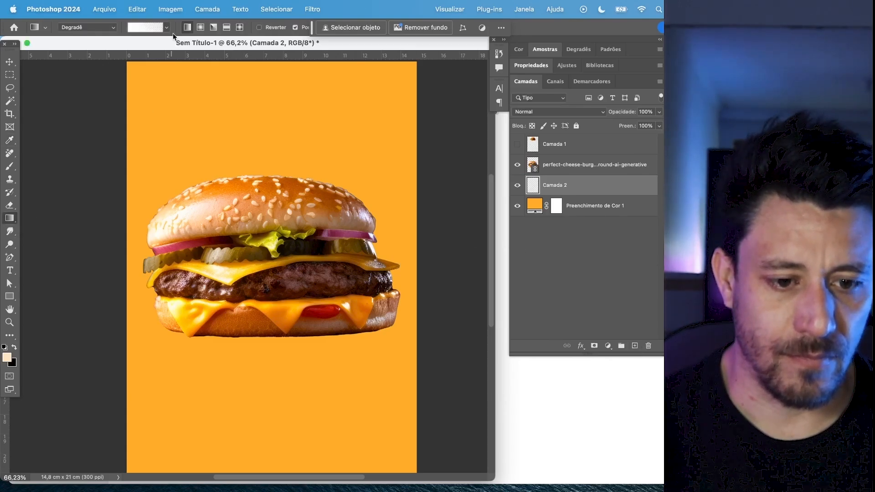
left_click(147, 28)
left_click(123, 61)
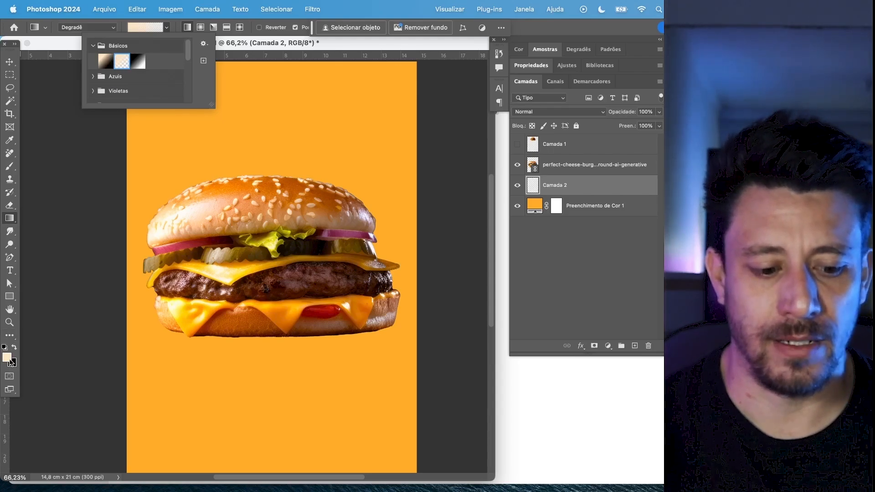
left_click(226, 28)
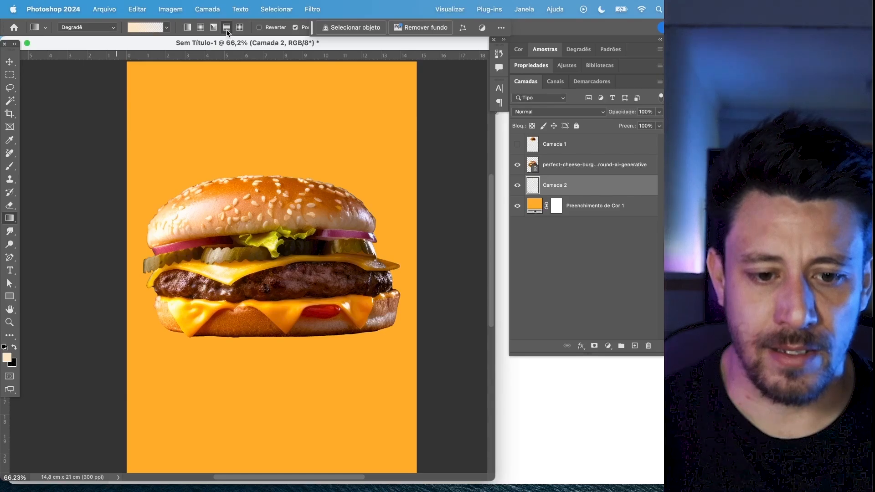
left_click_drag(299, 359, 300, 233)
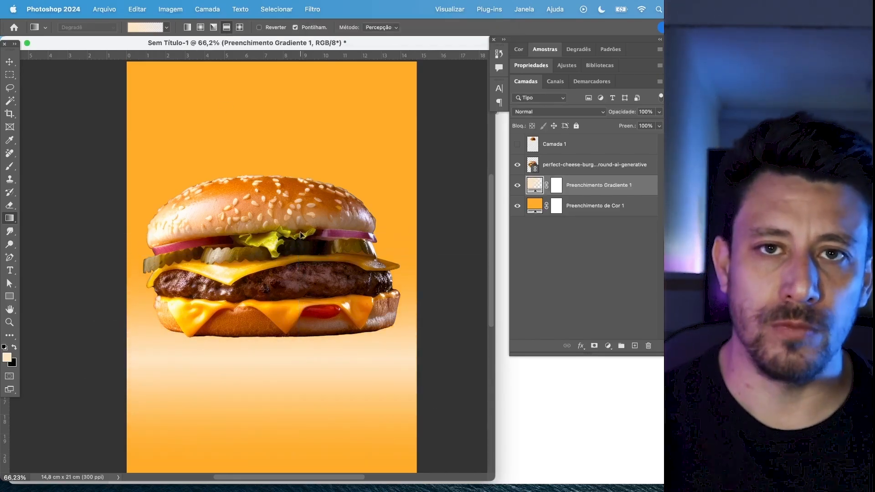
left_click_drag(267, 313, 282, 143)
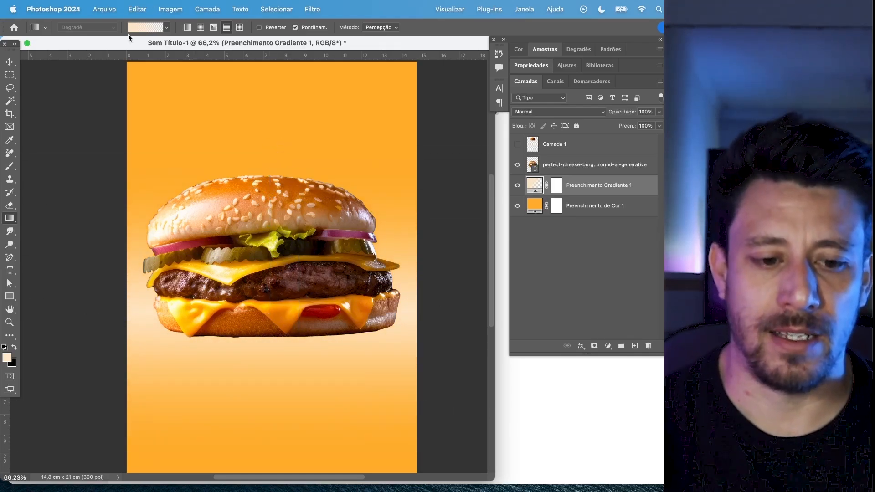
- Redraw the reflected cream gradient and move its light band up behind the middle of the burger, aligned with the page's vertical centre guide
left_click(145, 27)
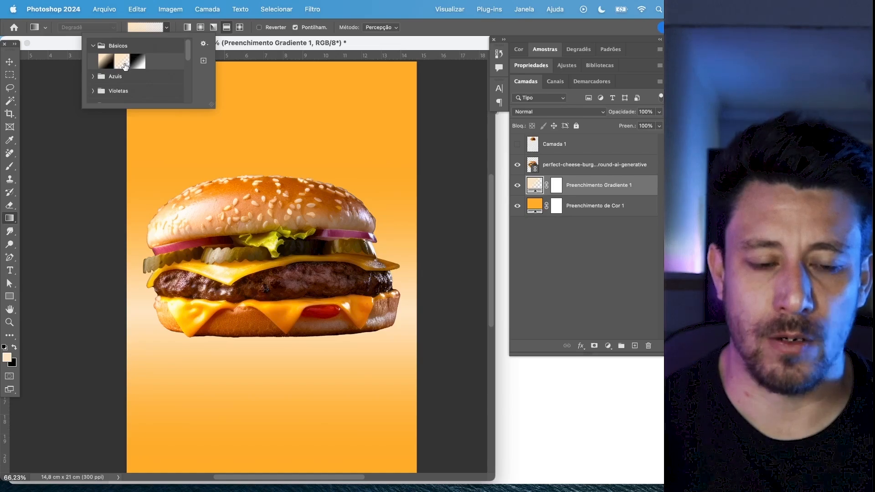
left_click(267, 46)
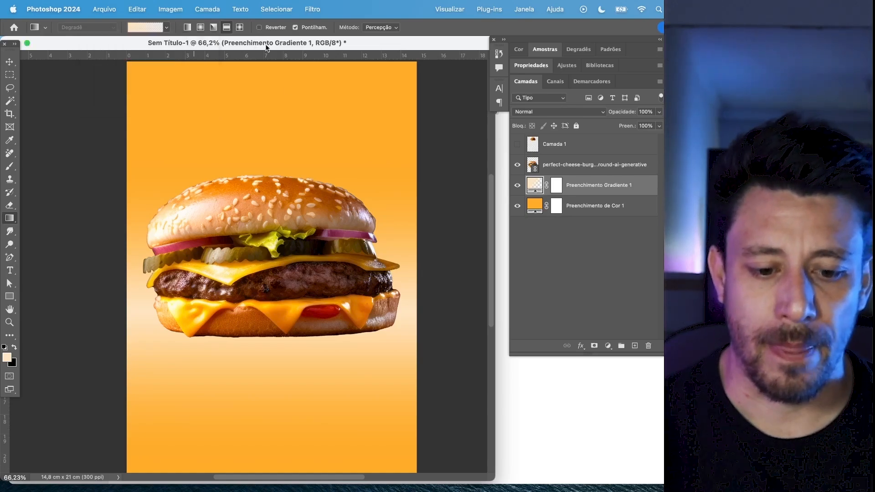
left_click(518, 186)
left_click(517, 185)
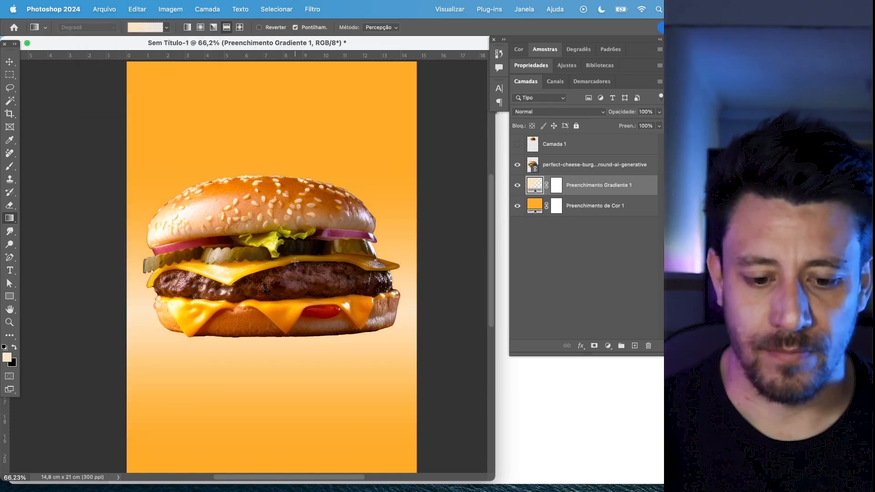
left_click_drag(280, 269, 287, 217)
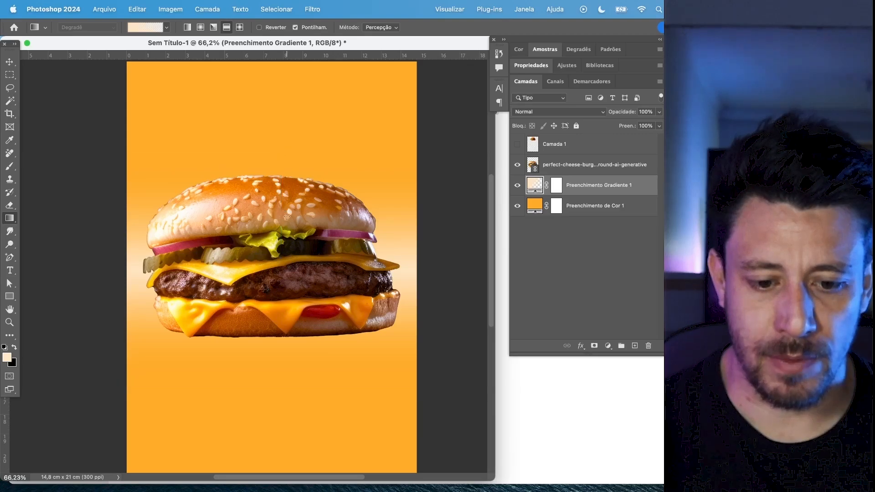
left_click_drag(286, 259, 284, 254)
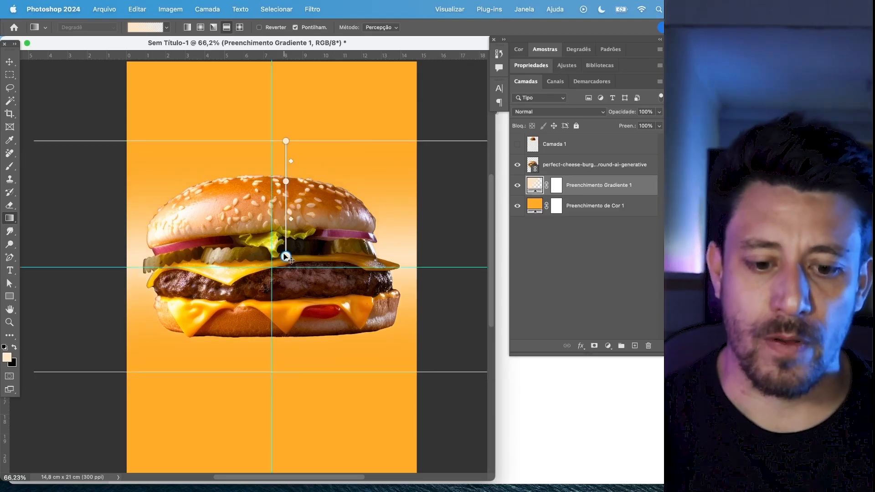
left_click_drag(290, 266, 280, 267)
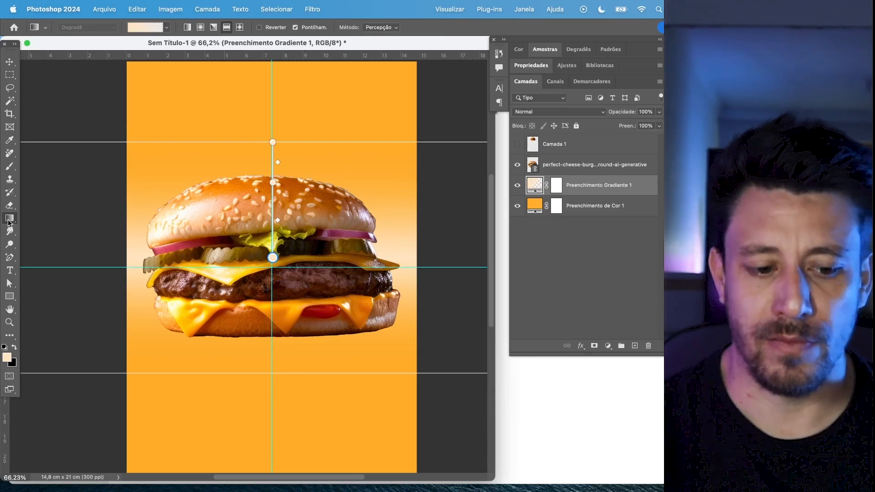
key("v")
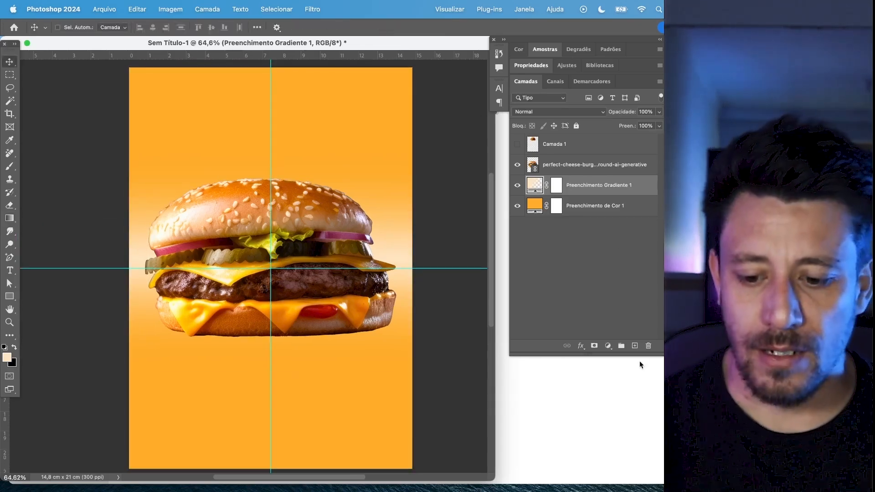
- Add an empty layer above the cream gradient, sample the brown from the colour blocks, and hide the blocks' layer again
left_click(634, 346)
key("super+z")
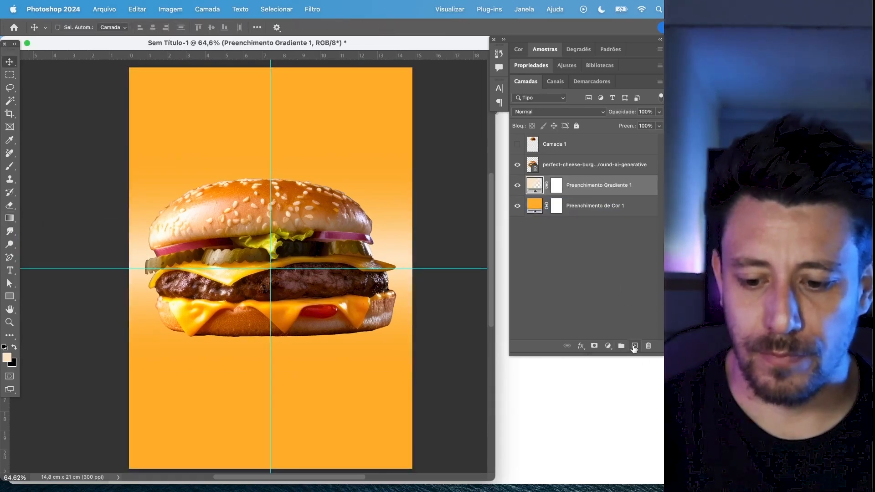
left_click(634, 346)
left_click(518, 145)
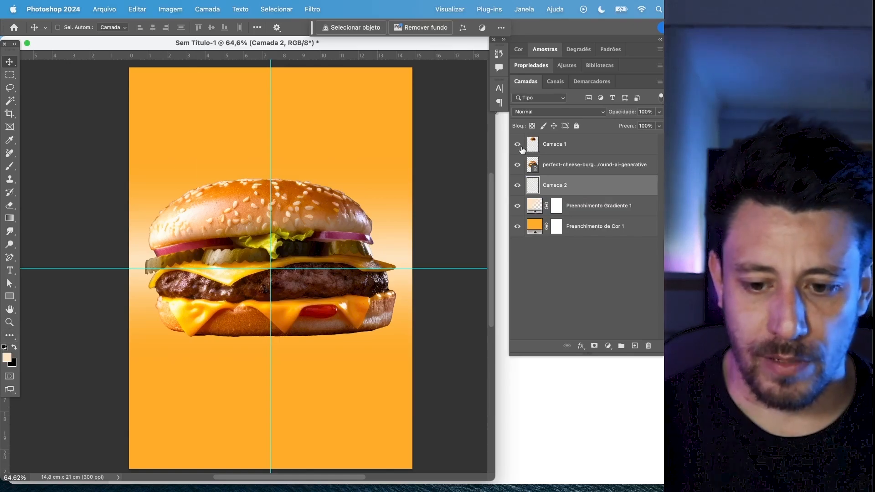
key("i")
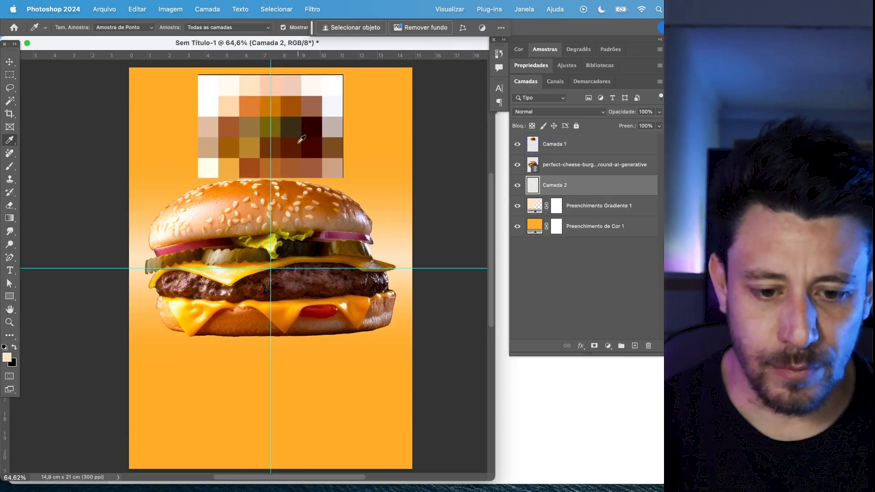
left_click(280, 146)
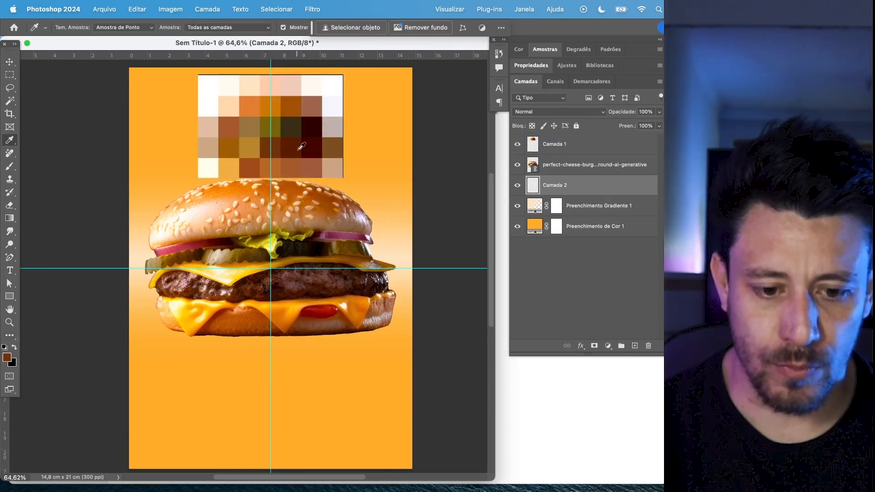
left_click(517, 144)
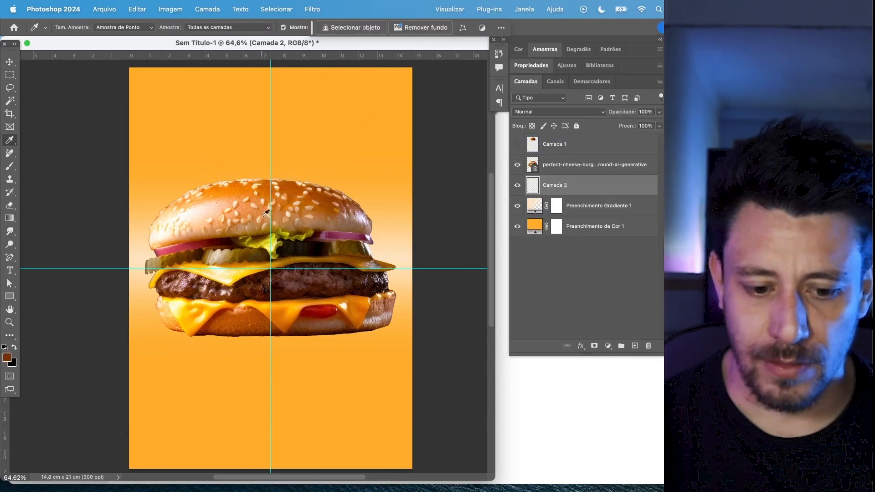
- Draw a linear brown-to-transparent gradient from the page's bottom edge up to the burger's top bun, and hide the guides
left_click(9, 218)
left_click(53, 219)
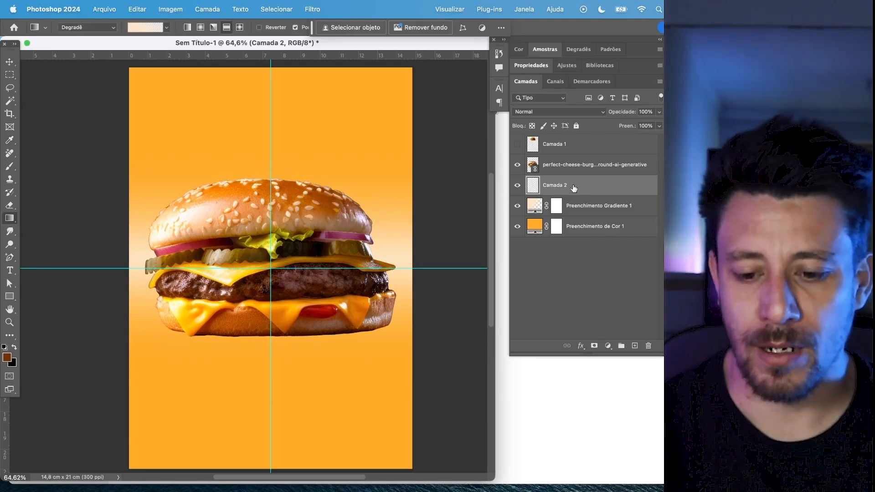
left_click(186, 28)
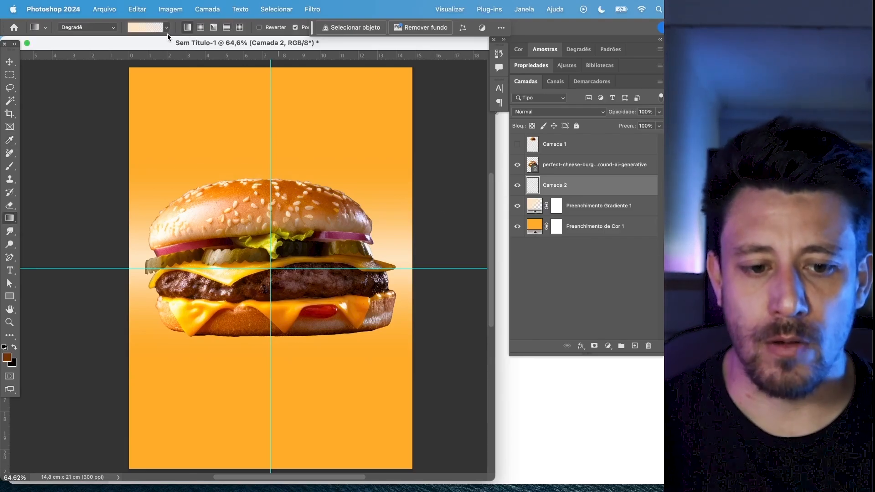
left_click(166, 28)
left_click(123, 59)
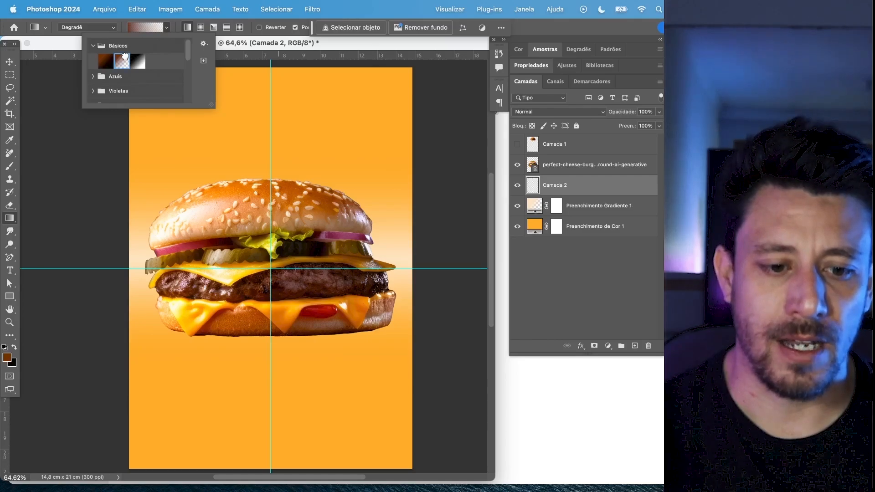
left_click(292, 444)
left_click_drag(295, 462, 295, 217)
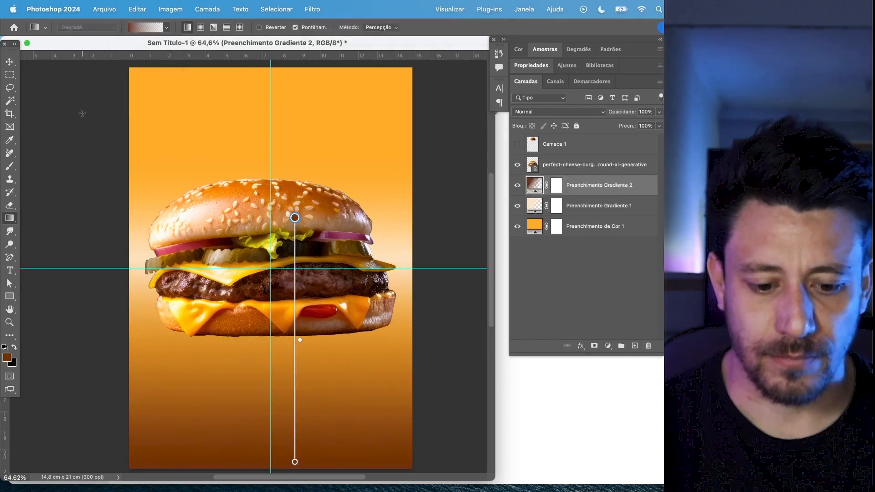
left_click(8, 63)
key("super+0")
key("super+;")
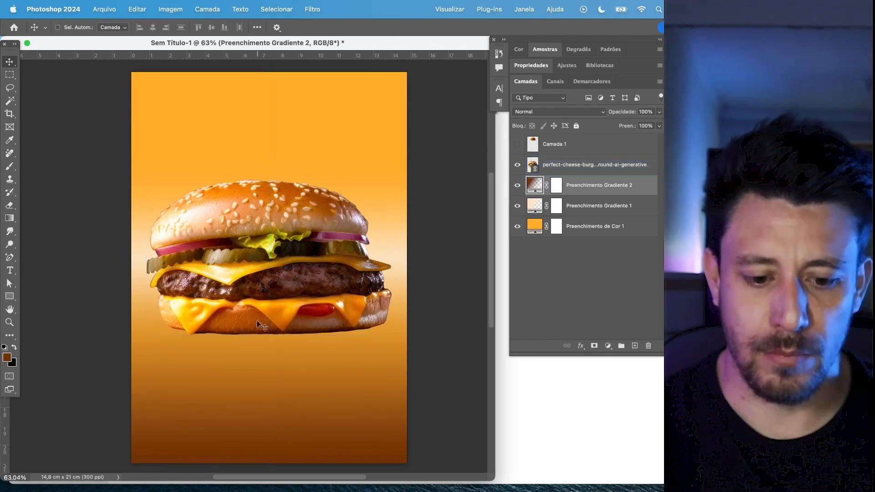
- Add an empty layer between the brown gradient and the burger, and fill it with neutral mid-grey
scroll(283, 358, "up", 1)
scroll(309, 259, "up", 1)
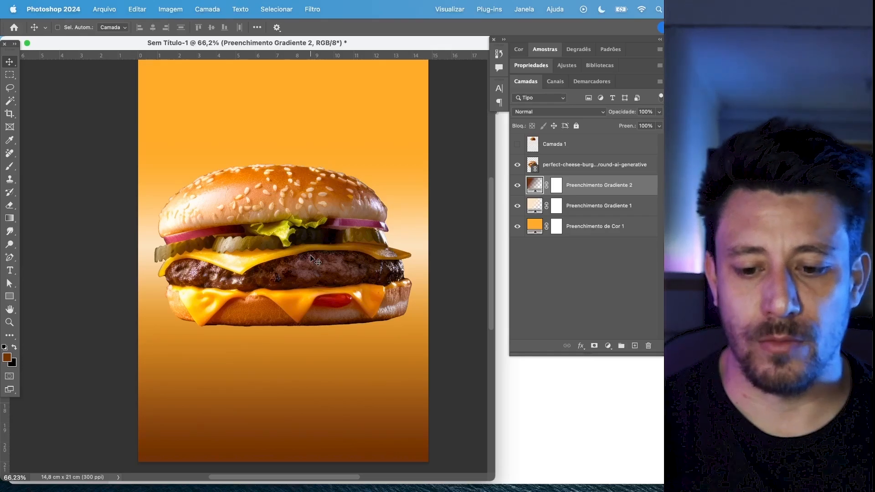
left_click(634, 345)
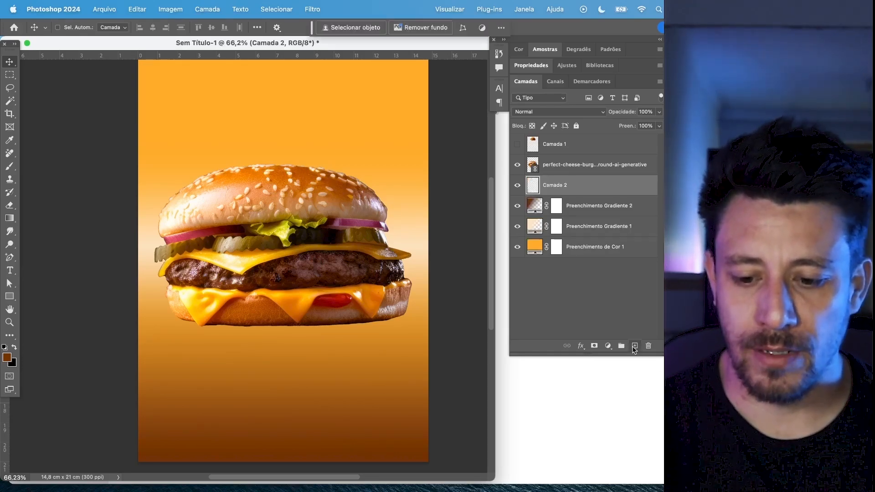
left_click(155, 9)
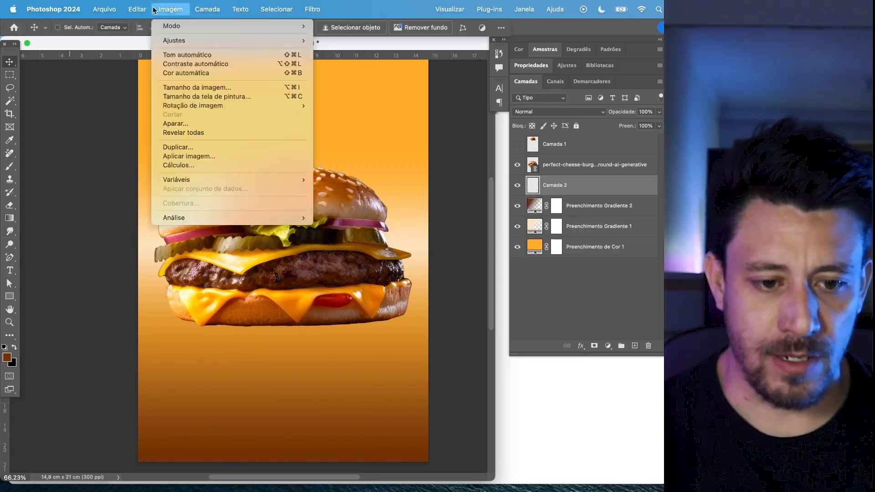
mouse_move(137, 9)
left_click(174, 165)
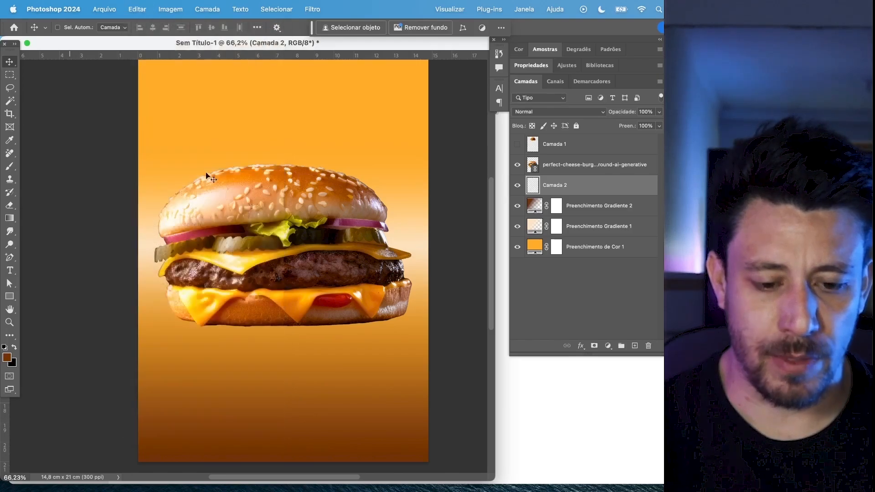
left_click(471, 201)
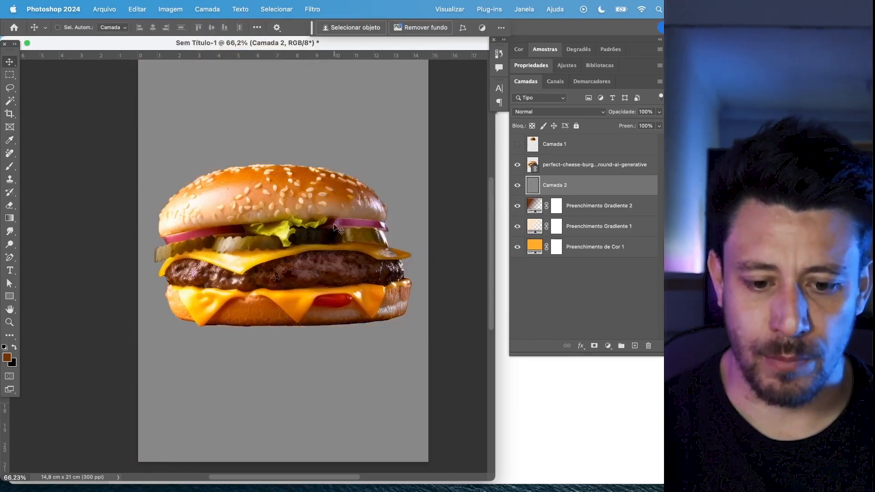
- Apply Add Noise to the grey layer with an intensity of 63.61%, Gaussian distribution and monochromatic
key("z")
left_click_drag(308, 130, 356, 128)
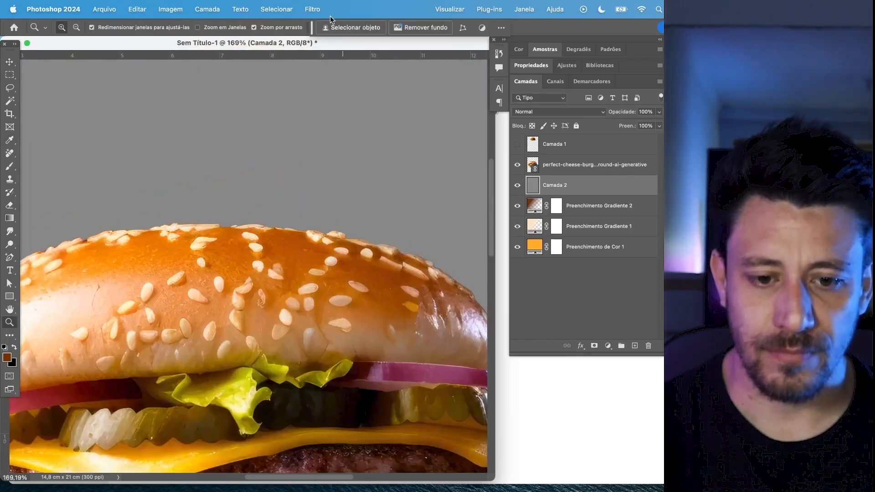
left_click(312, 9)
mouse_move(360, 229)
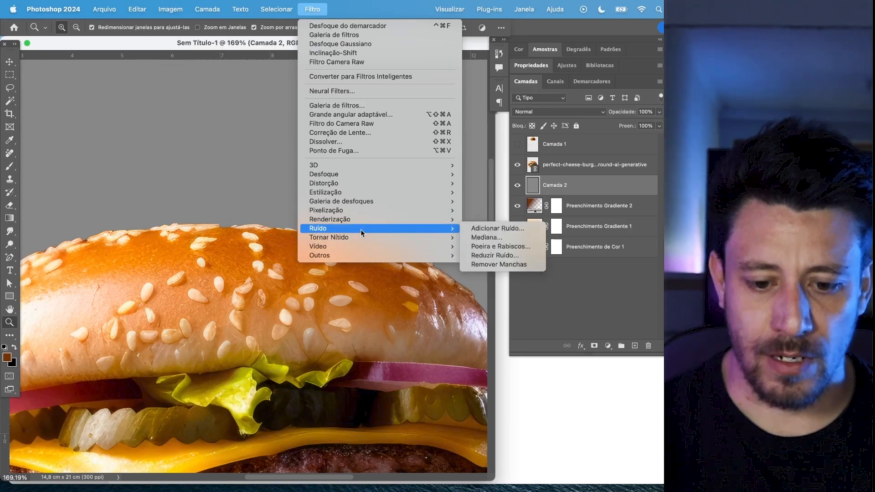
left_click(495, 229)
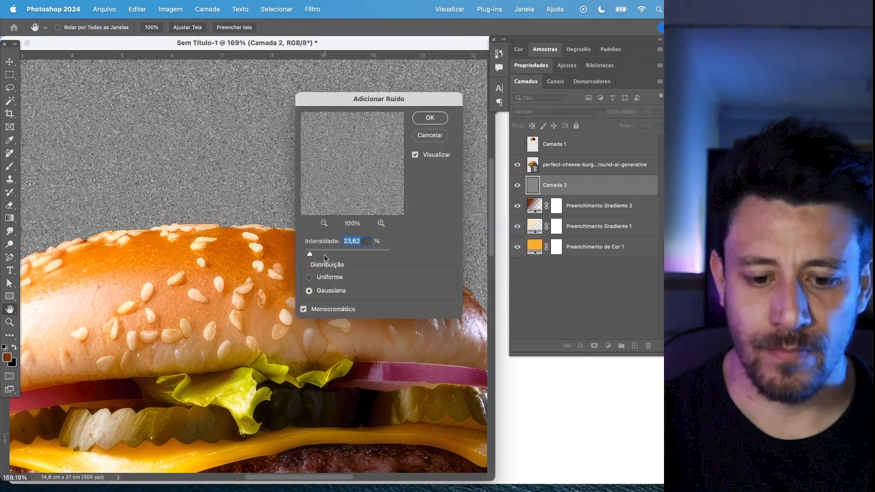
left_click_drag(316, 253, 318, 255)
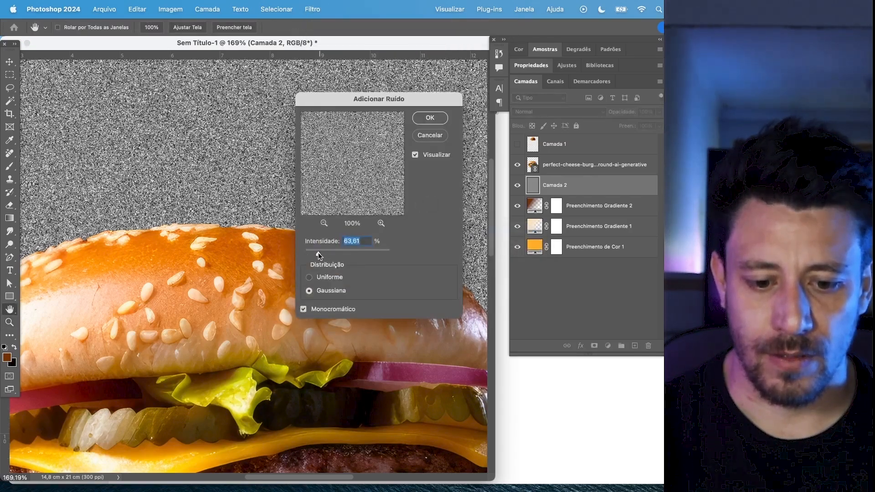
left_click(430, 118)
- Set the noise layer's blending mode to Sobrepor and lower its fill (Preen.) to 18%
left_click_drag(255, 255, 192, 255)
left_click(558, 111)
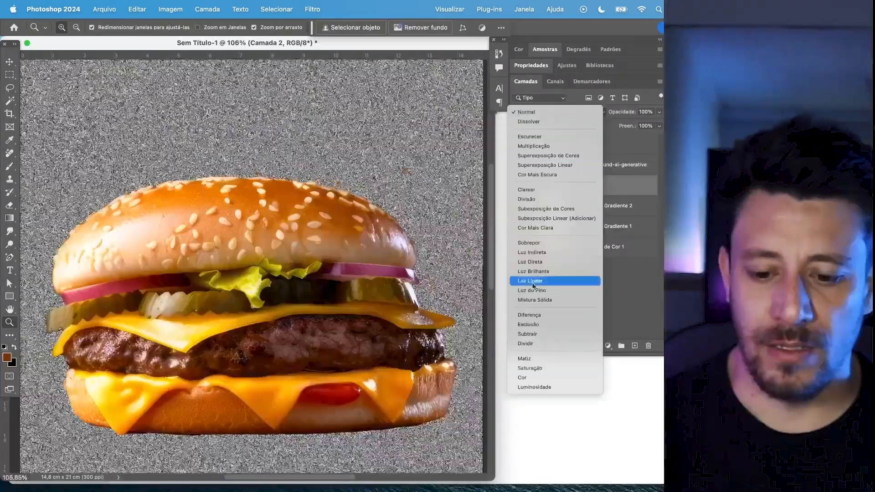
left_click(529, 243)
left_click_drag(369, 178, 353, 178)
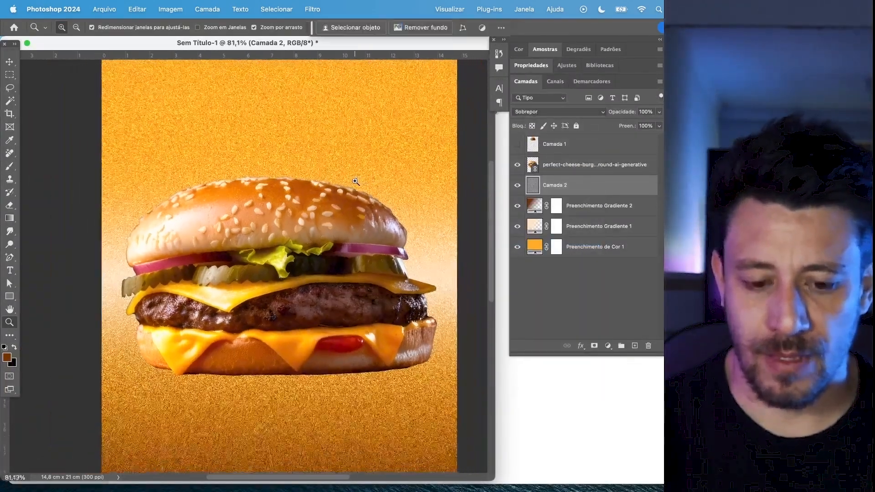
left_click(650, 127)
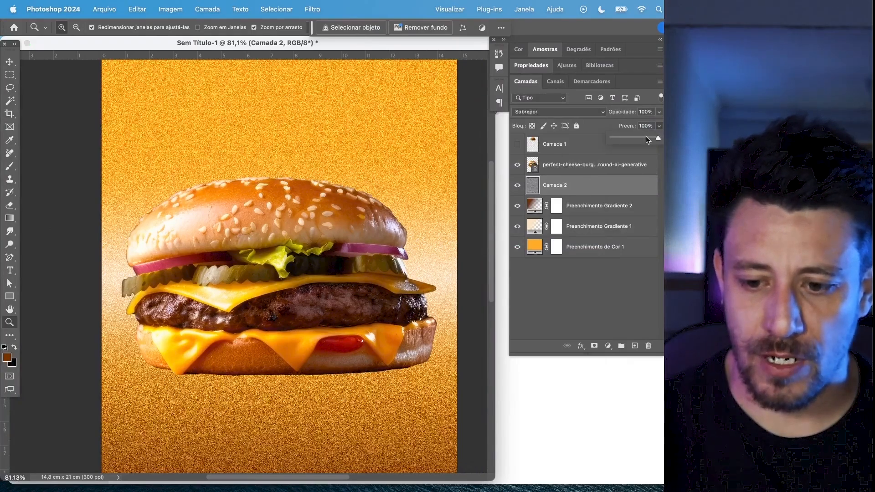
left_click_drag(648, 140, 622, 140)
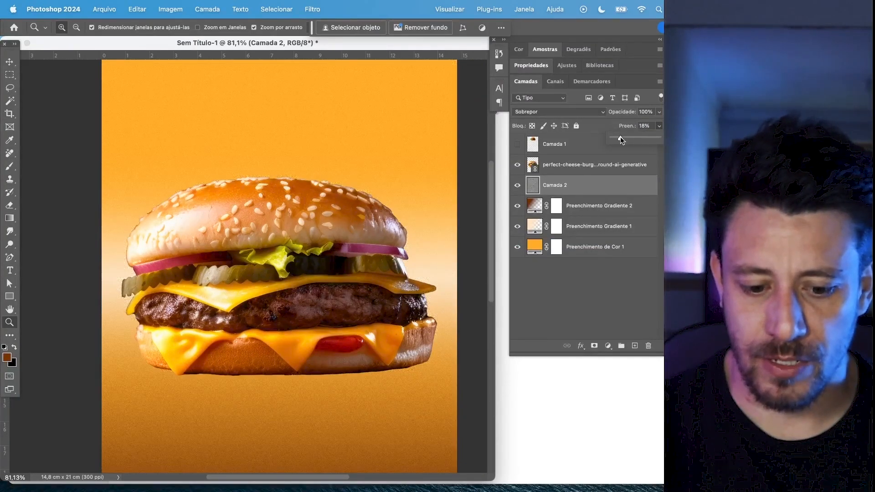
- Examine the background's noise grain up close and group the noise, gradient and colour fill layers as Background
scroll(373, 288, "down", 3)
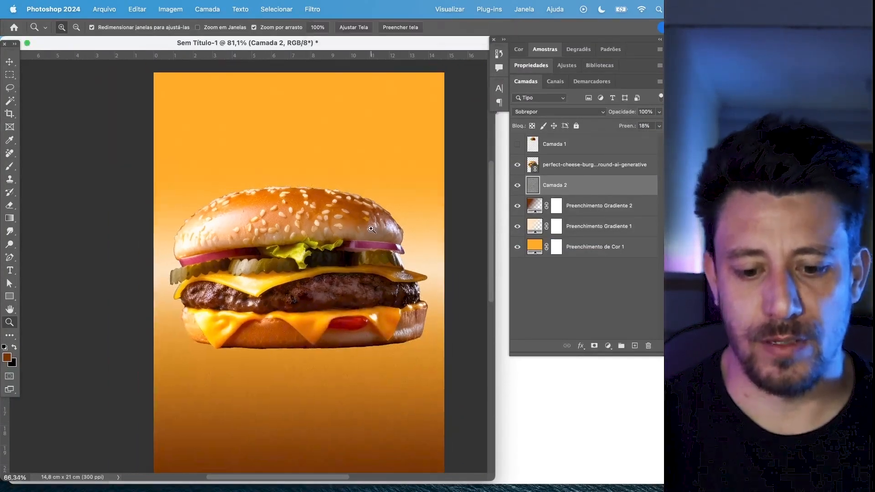
left_click_drag(373, 288, 376, 293)
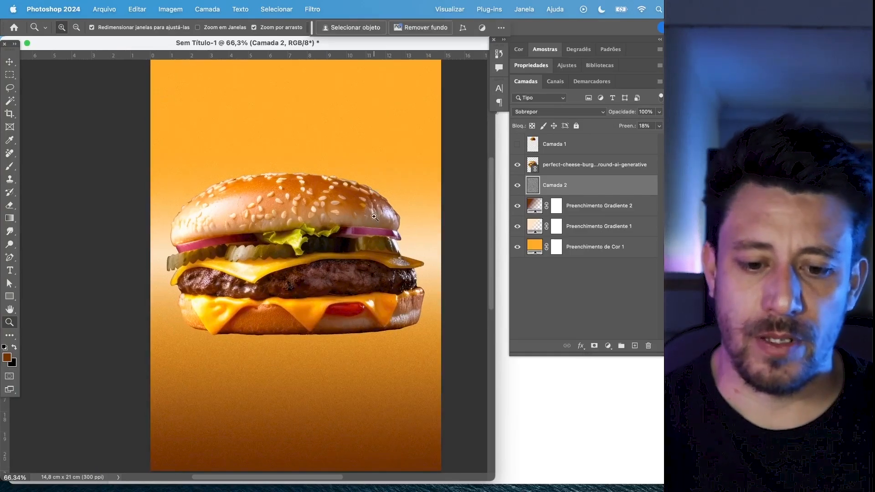
left_click(279, 5)
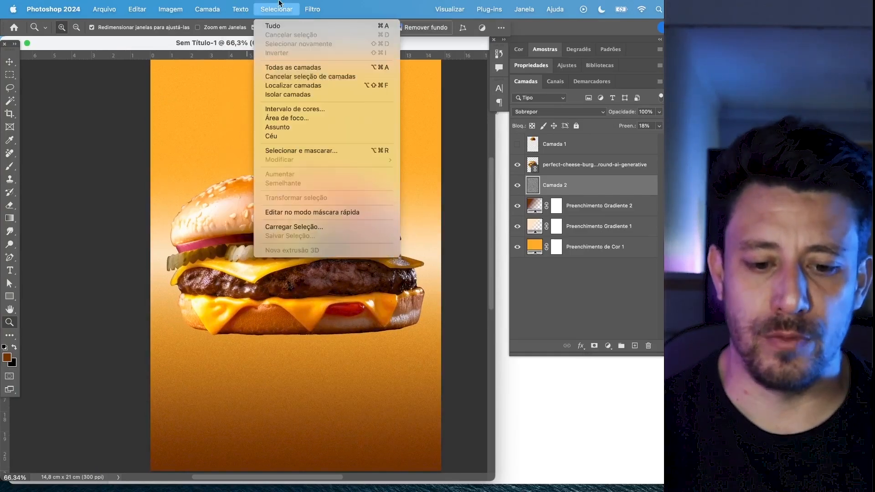
left_click(220, 86)
scroll(232, 149, "up", 10)
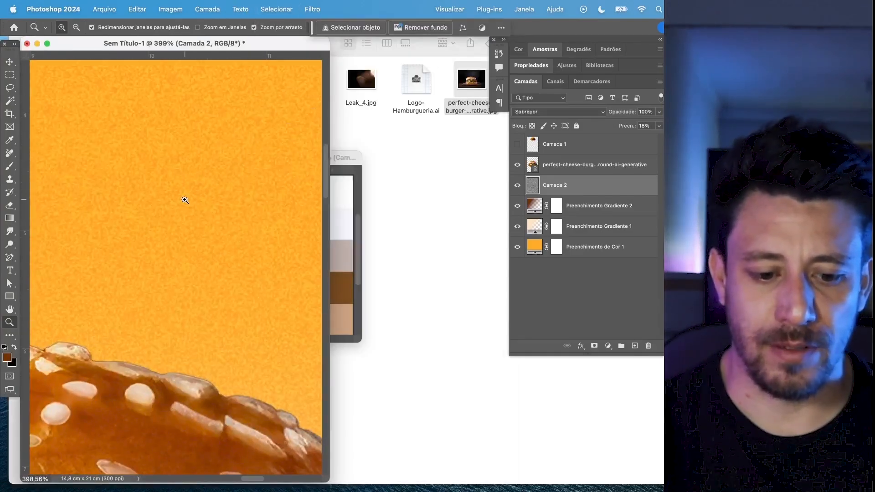
scroll(185, 200, "down", 5)
left_click_drag(317, 477, 613, 481)
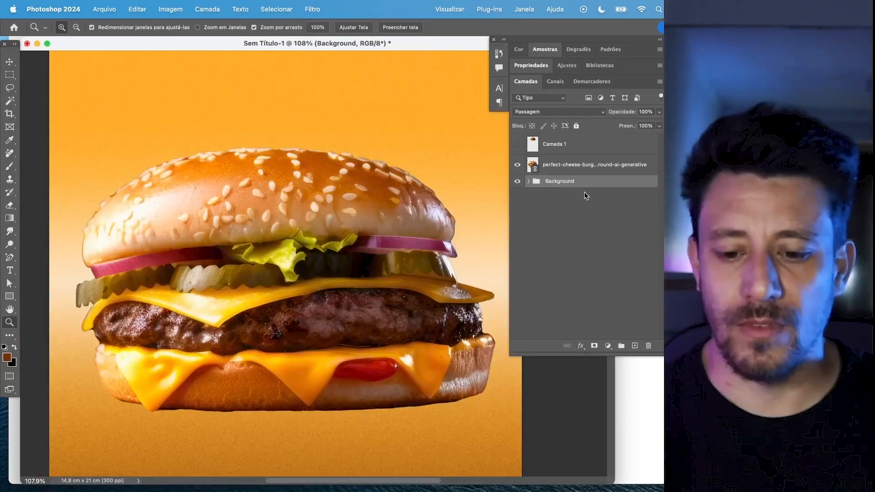
- Add a Curves adjustment above the burger layer and raise the RGB curve strongly from the dark tones to brighten the image
left_click(575, 169)
left_click(605, 346)
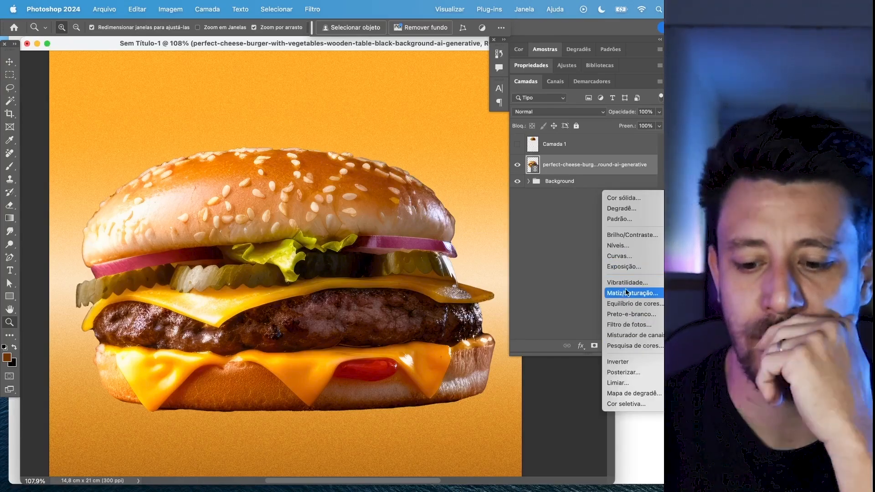
left_click(632, 256)
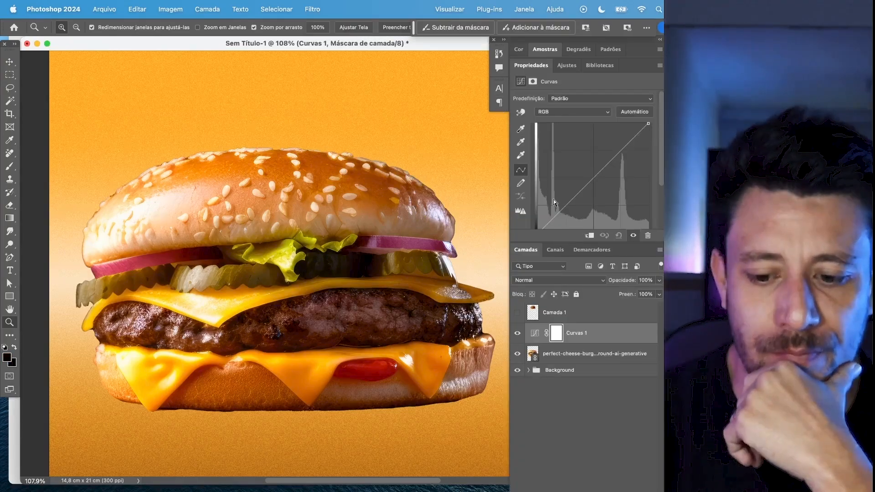
left_click(521, 112)
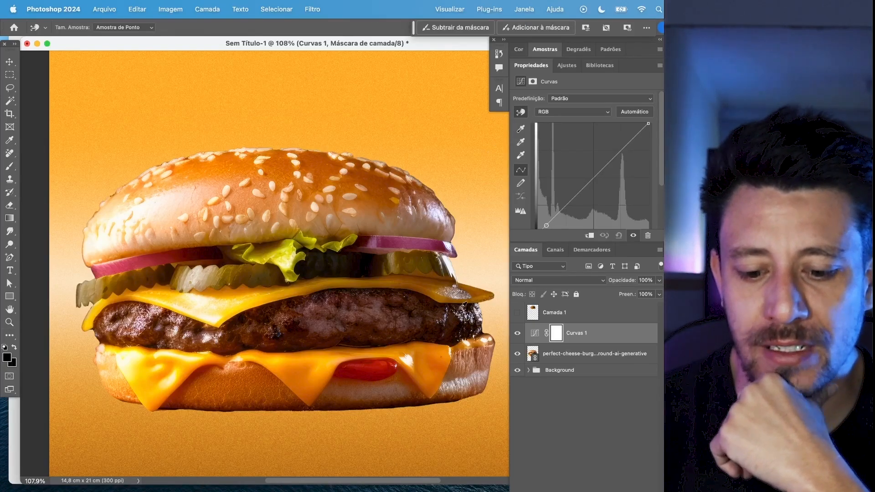
left_click_drag(460, 327, 457, 319)
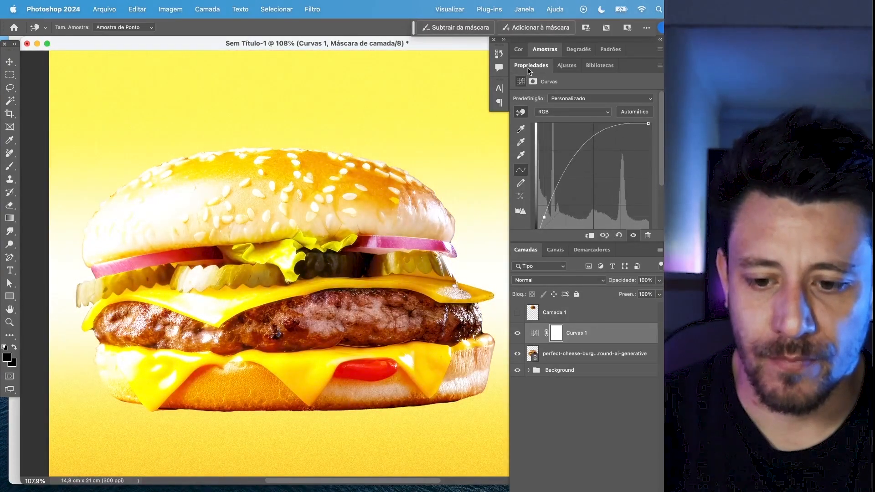
double_click(529, 68)
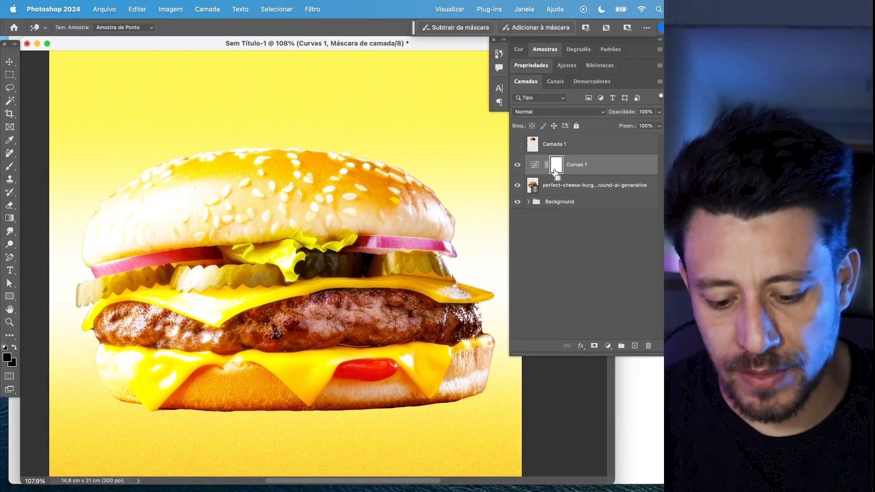
- Invert the Curves mask to black and clip the adjustment to the burger layer
key("super+i")
key("z")
left_click(565, 175, "alt")
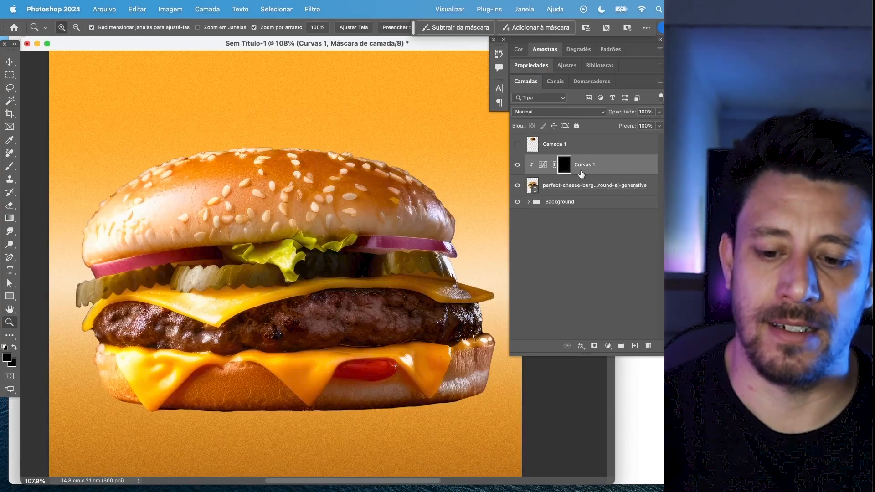
- Paint white on the Curves mask over the patty, lettuce and pickles with a 283 px soft brush at 28% opacity, and compare before and after
key("b")
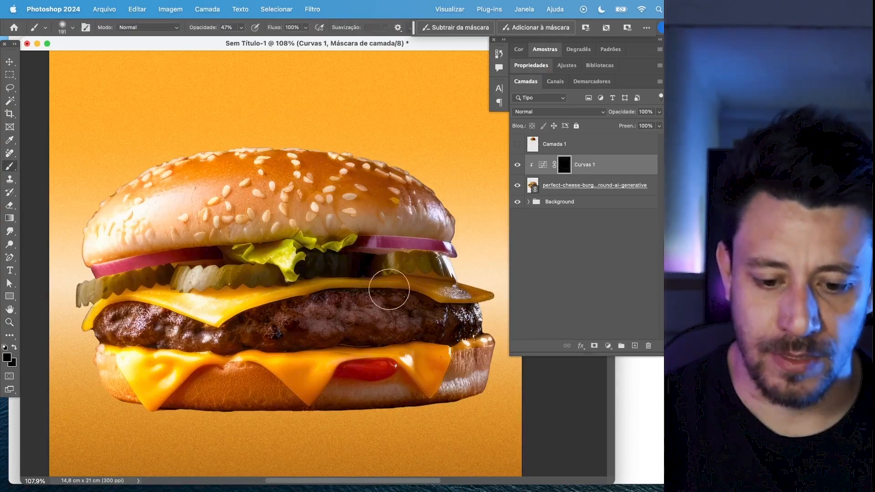
key("x")
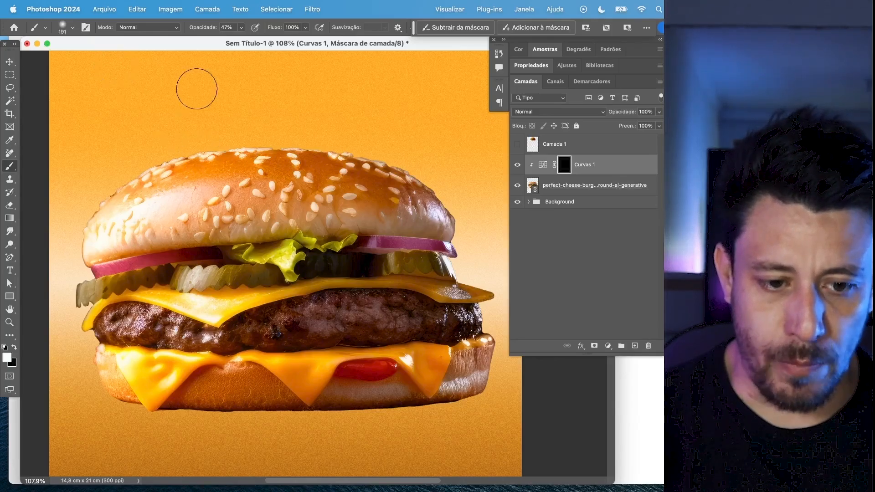
left_click_drag(239, 31, 234, 41)
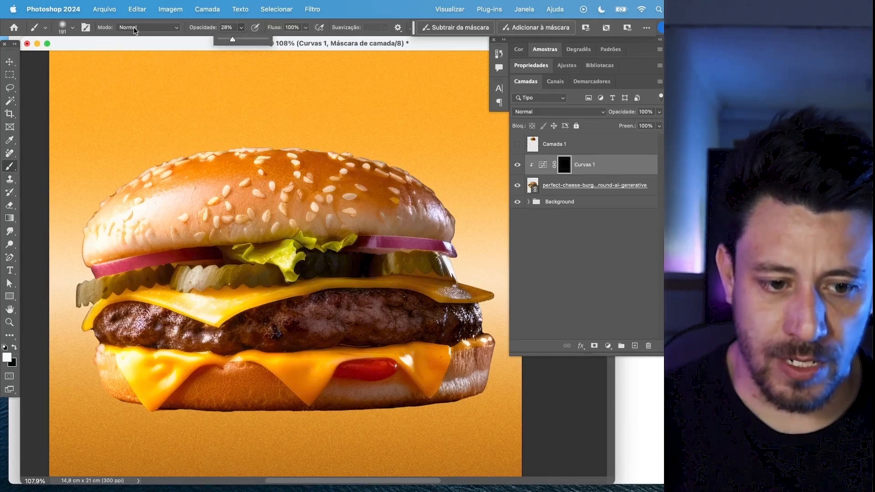
left_click(74, 28)
left_click_drag(98, 59, 112, 59)
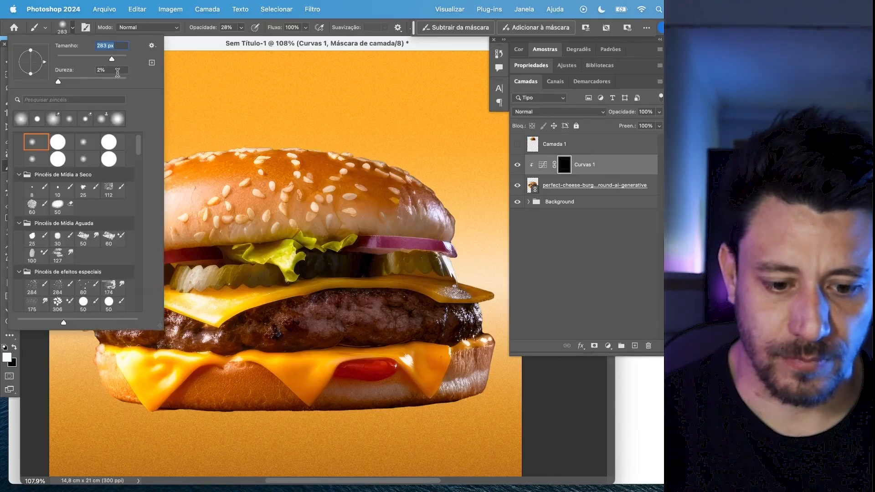
mouse_move(250, 325)
left_mouse_down()
mouse_move(456, 323)
mouse_move(117, 322)
left_mouse_up()
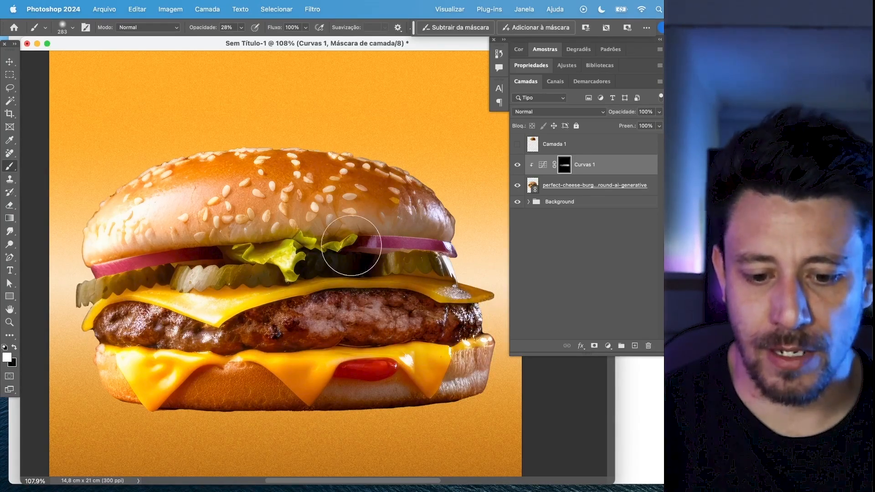
mouse_move(318, 264)
left_mouse_down()
mouse_move(381, 267)
mouse_move(293, 260)
mouse_move(182, 269)
left_mouse_up()
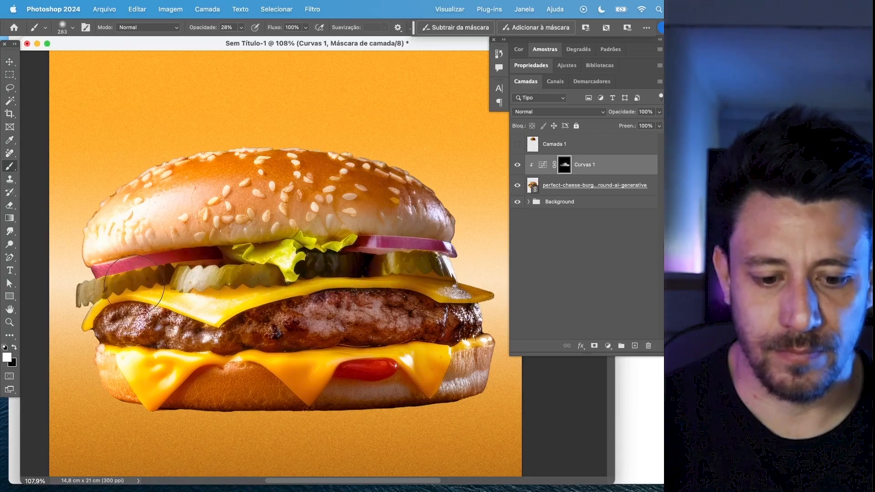
left_click(517, 164)
left_click(517, 164)
left_click(517, 165)
left_click(517, 164)
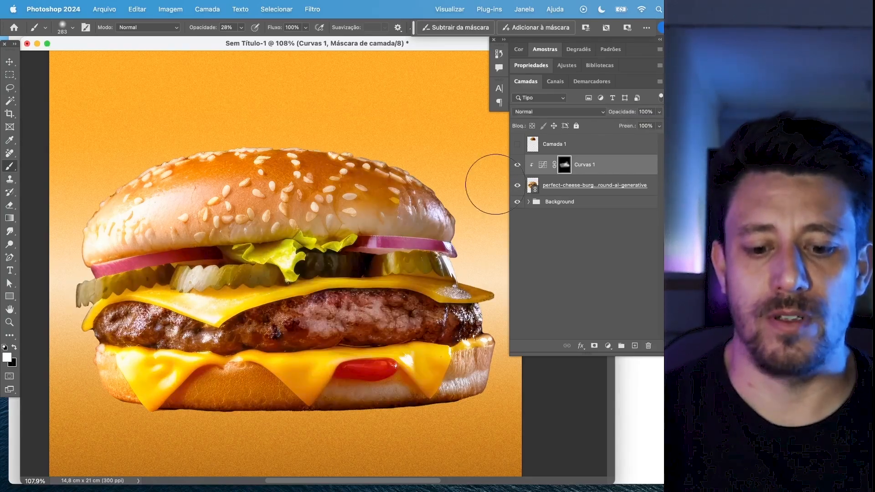
- Add a Hue/Saturation adjustment above Curves, set its saturation to +15 and clip it to the burger
key("z")
left_click_drag(381, 281, 345, 299)
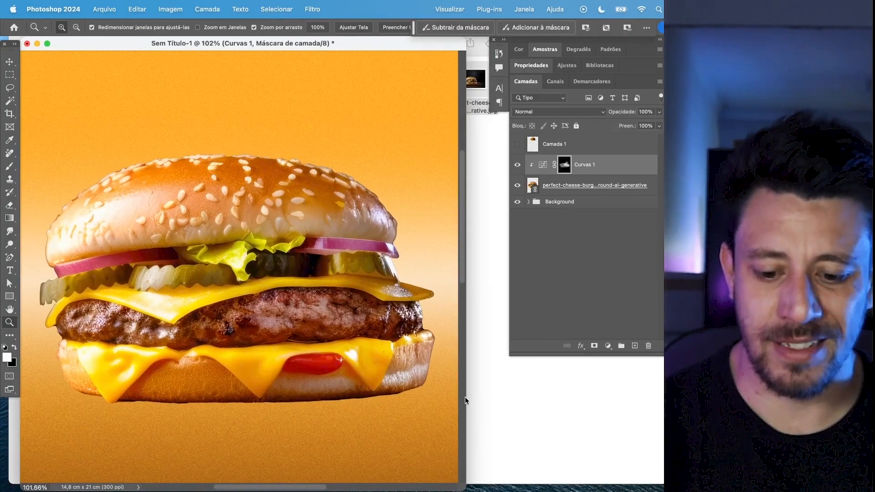
left_click(464, 398)
left_click_drag(465, 490, 532, 491)
left_click_drag(343, 139, 328, 408)
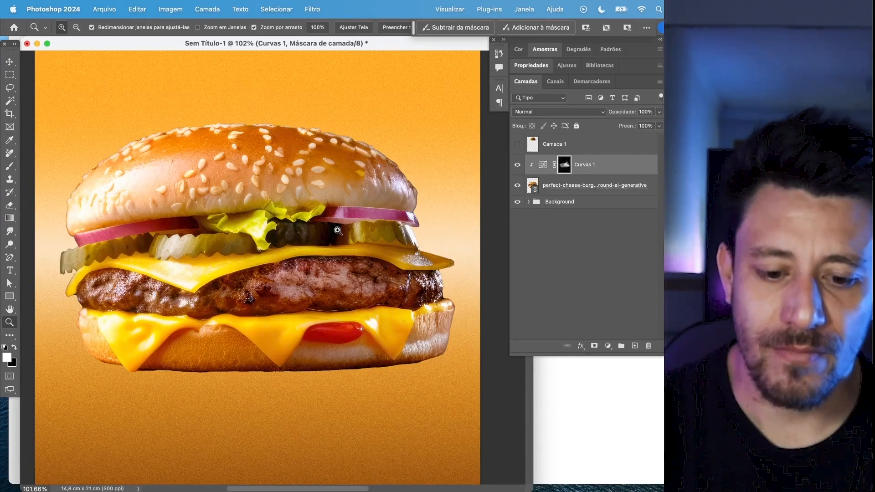
left_click(608, 345)
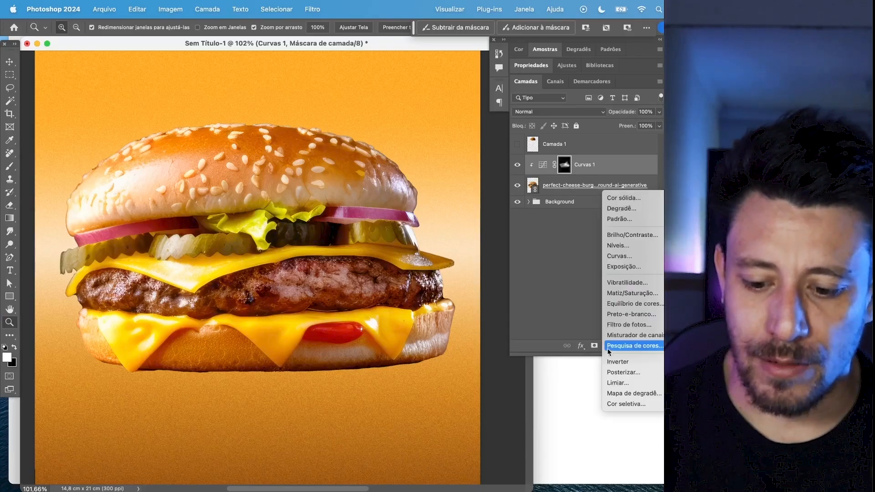
left_click(631, 293)
left_click_drag(586, 158, 593, 156)
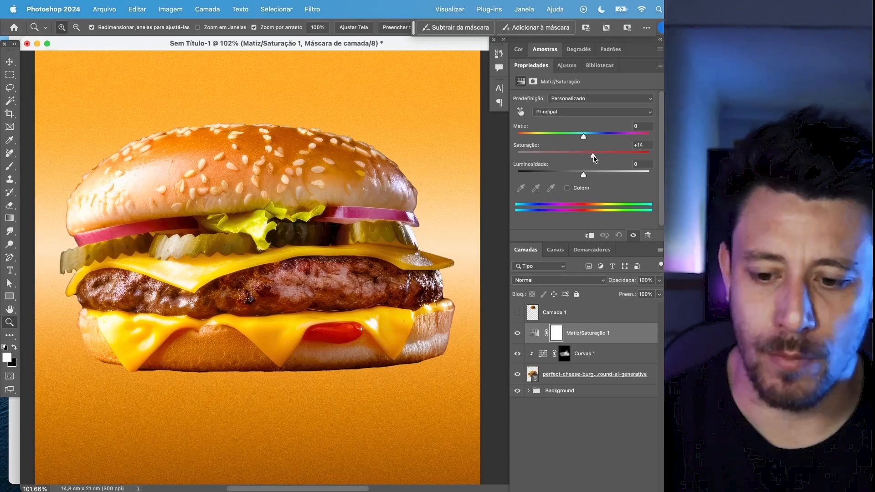
left_click(590, 236)
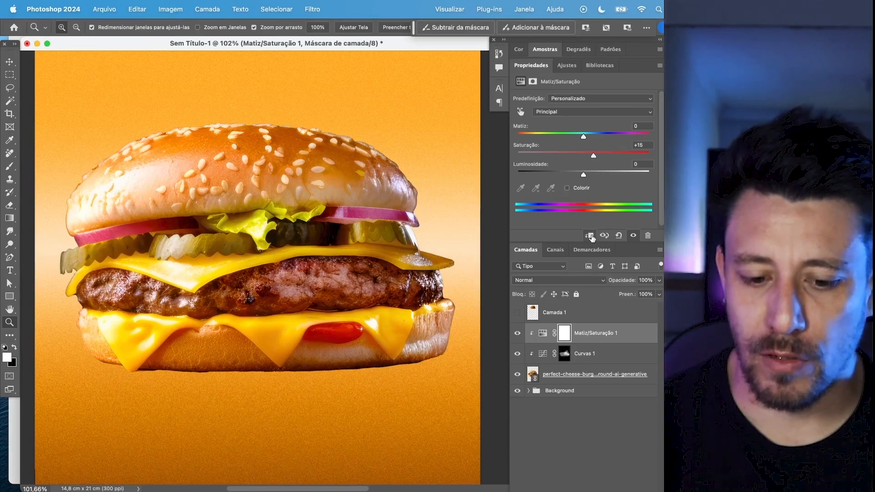
- Raise the burger's Hue/Saturation saturation to +25 and try a slight hue shift
left_click(519, 333)
left_click_drag(600, 157, 598, 158)
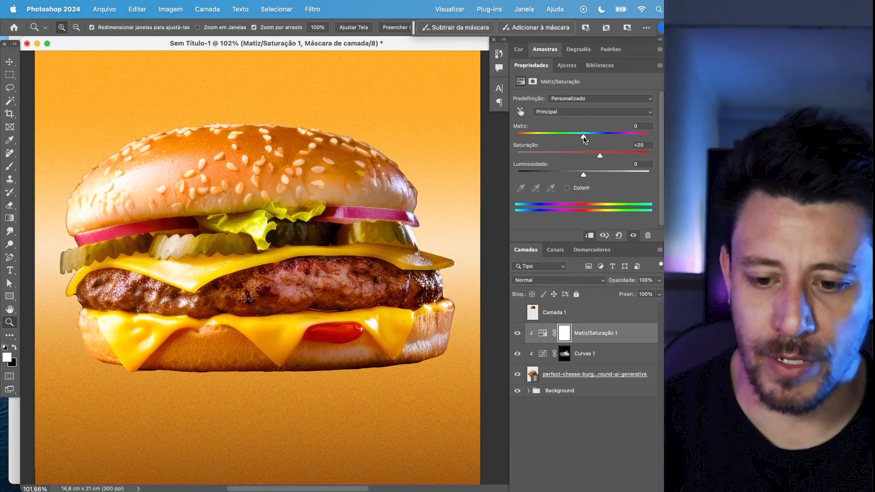
mouse_move(584, 136)
left_mouse_down()
mouse_move(576, 134)
mouse_move(586, 136)
left_mouse_up()
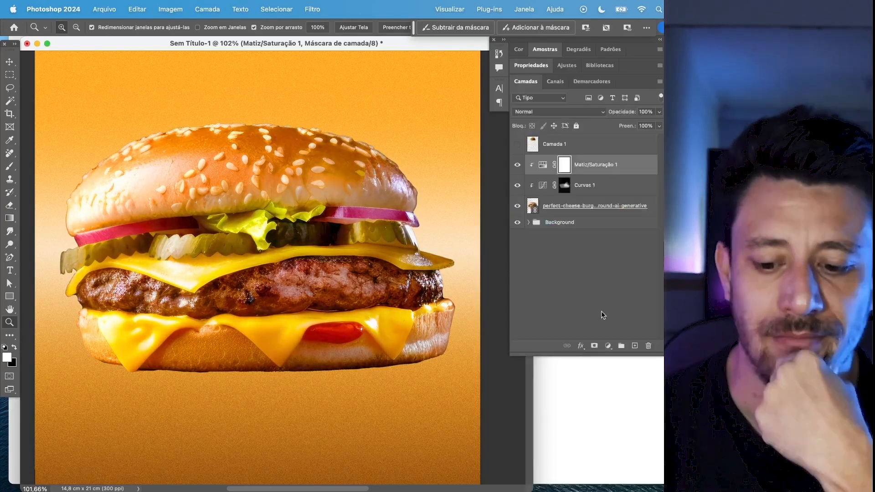
- Add a clipped Selective Color adjustment and set its yellows to cyan -16%, magenta -10% and yellow +5%
left_click(608, 345)
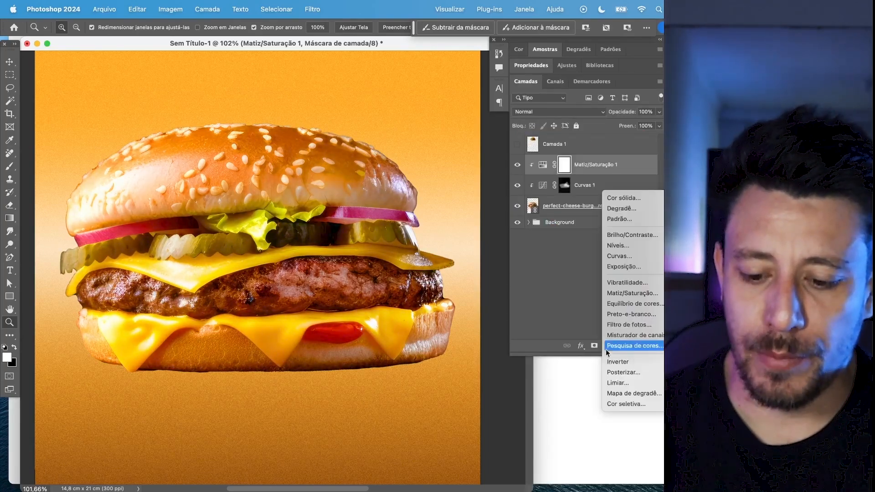
left_click(636, 404)
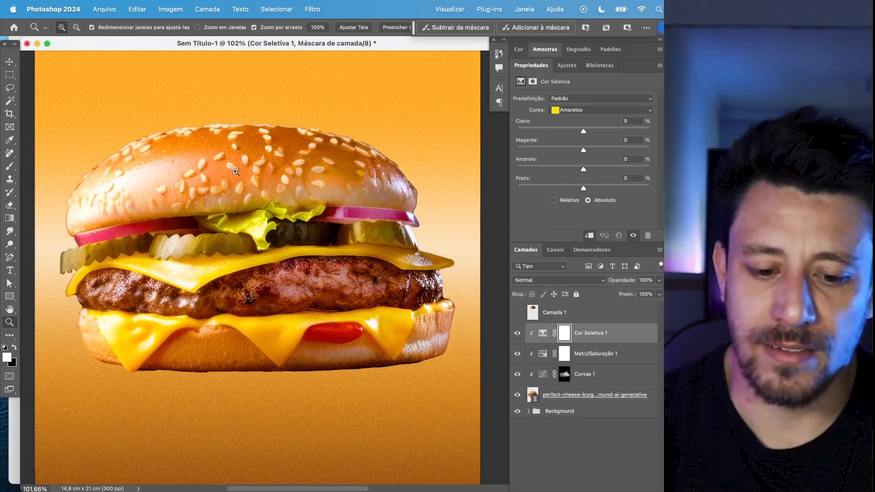
mouse_move(583, 132)
left_mouse_down()
mouse_move(602, 132)
mouse_move(583, 132)
left_mouse_up()
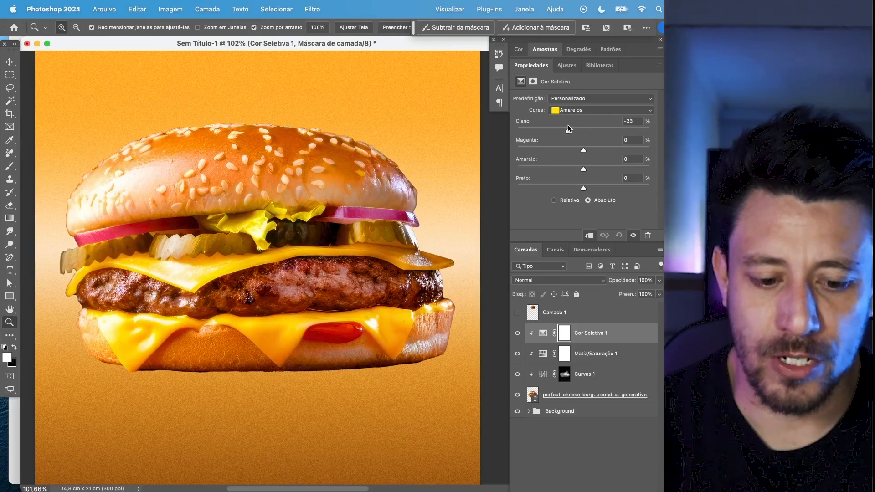
left_click_drag(567, 126, 564, 167)
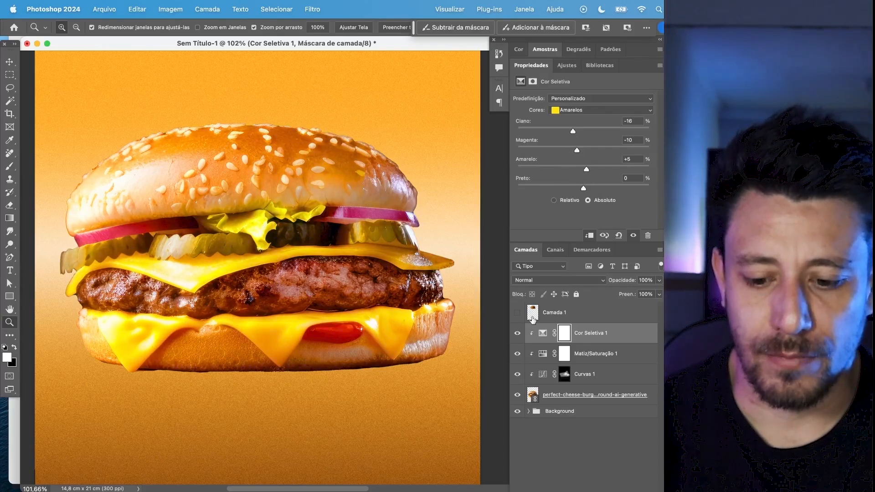
- Compare the burger with and without the Selective Color adjustment, and lower the adjustment's fill (Preen.) to 53%
left_click(517, 337)
left_click(517, 337)
left_click(517, 337)
left_click(517, 338)
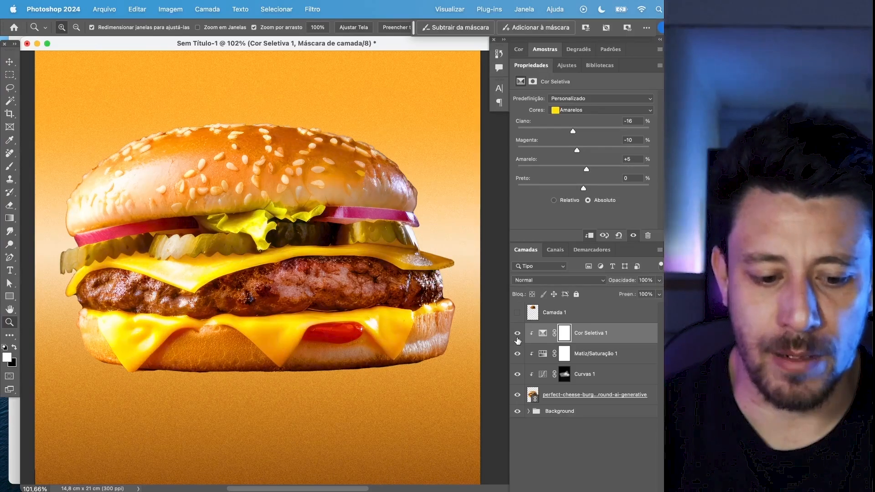
left_click_drag(659, 294, 638, 309)
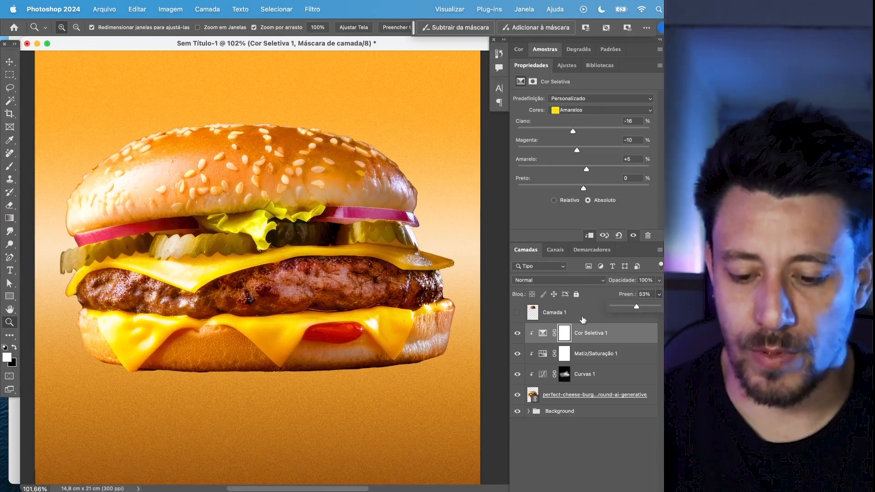
- Invert the Selective Color mask to black and brush white over the cheese slices to restrict the correction to them
left_click(565, 333)
key("super+i")
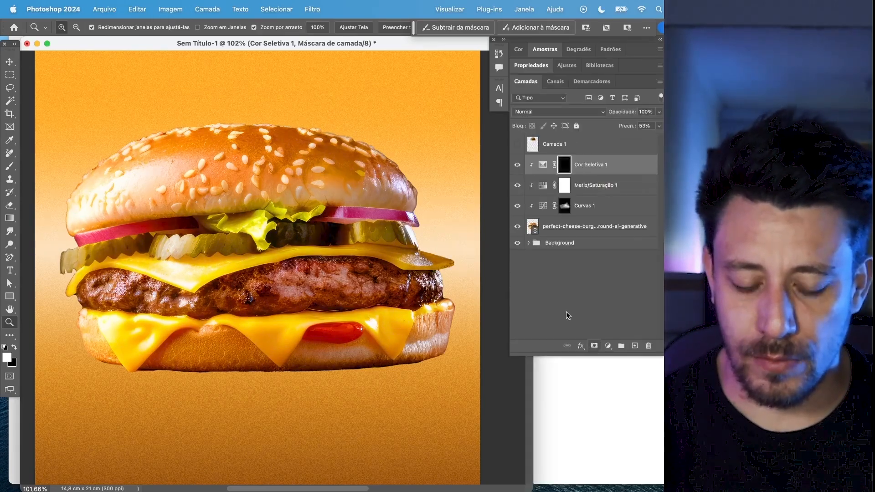
key("b")
mouse_move(180, 266)
left_mouse_down()
mouse_move(209, 274)
mouse_move(101, 298)
mouse_move(141, 344)
mouse_move(266, 336)
mouse_move(311, 351)
mouse_move(261, 333)
mouse_move(380, 335)
left_mouse_up()
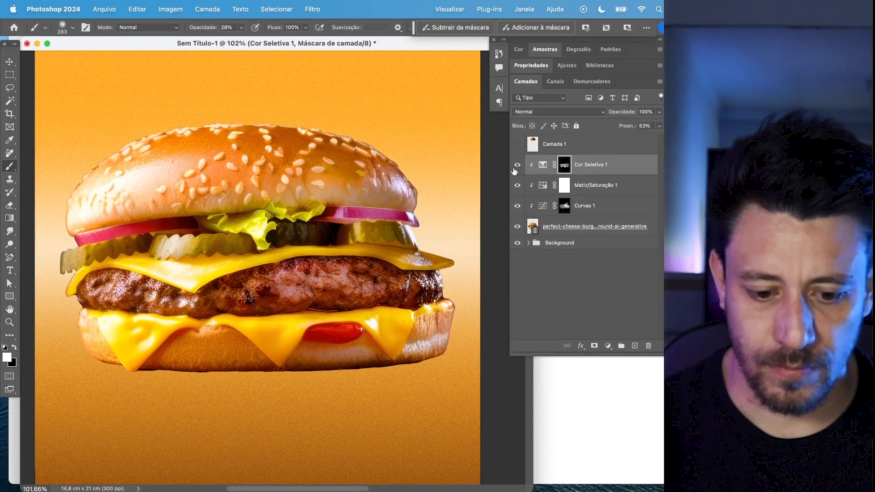
- Raise the Selective Color layer's fill (Preen.) to 85% and compare the burger with and without it
left_click(659, 126)
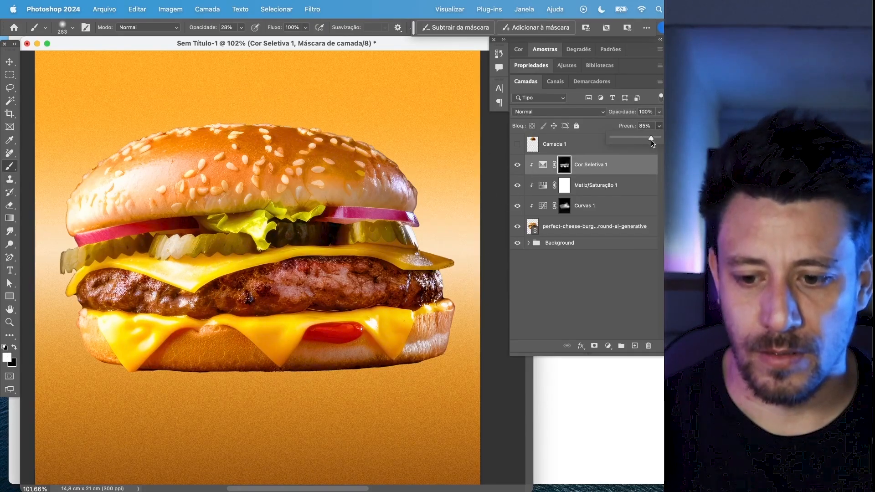
left_click(518, 166)
left_click(518, 166)
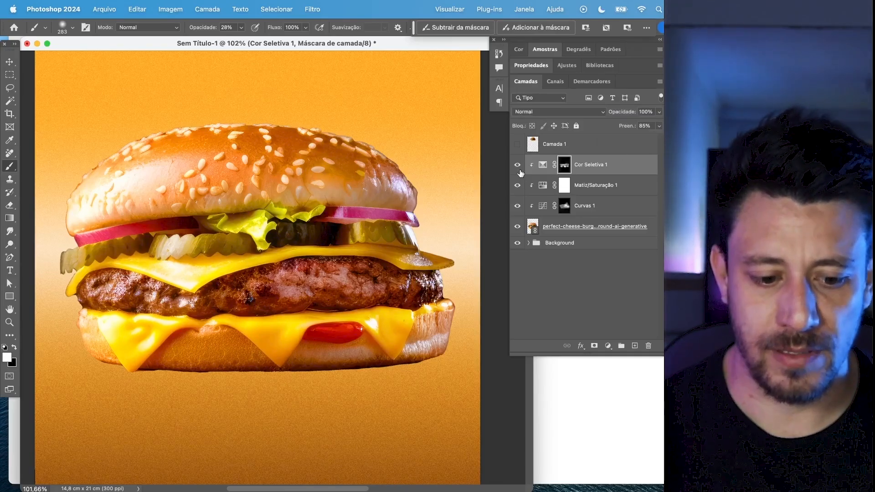
- Add a darkening Curves adjustment above the Selective Color layer, invert its mask to black and clip it to the burger
left_click(518, 166)
left_click(518, 165)
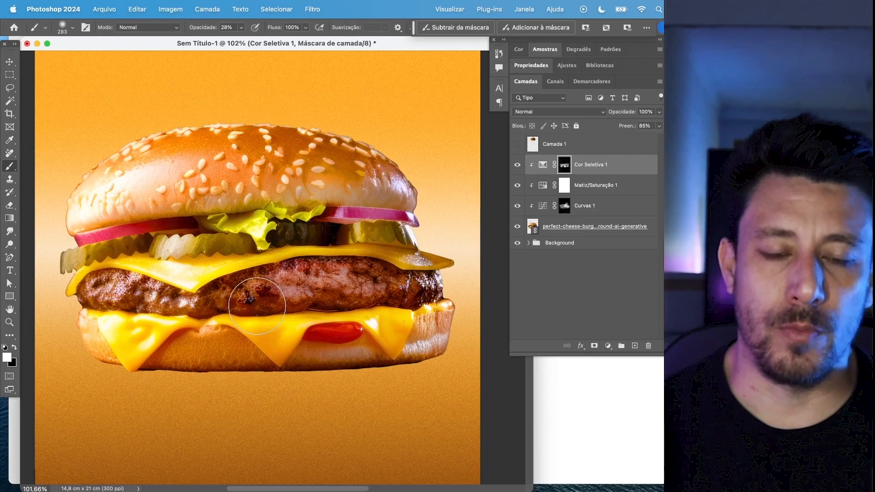
left_click(606, 346)
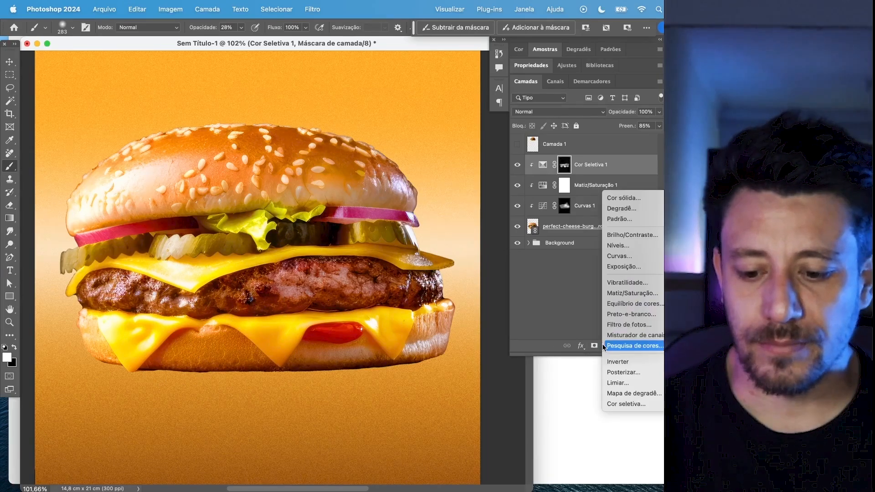
left_click(637, 256)
mouse_move(587, 178)
left_mouse_down()
mouse_move(592, 196)
mouse_move(592, 184)
left_mouse_up()
double_click(531, 66)
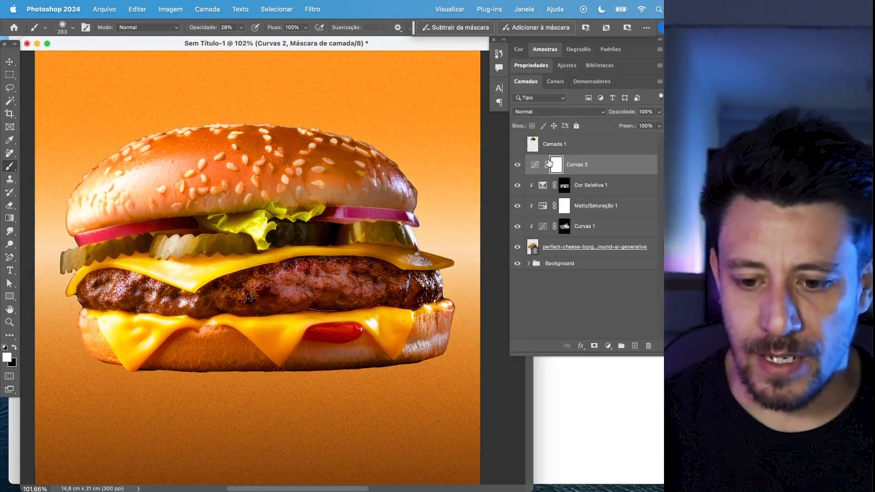
key("super+i")
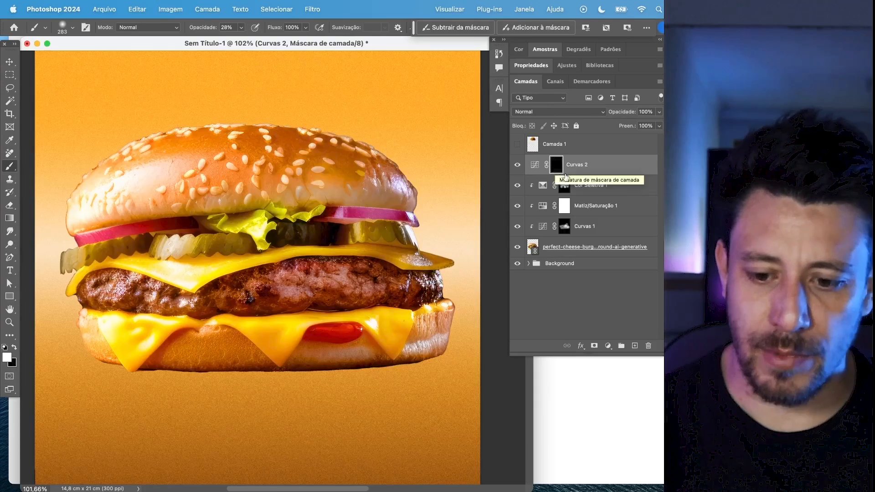
left_click(554, 175, "alt")
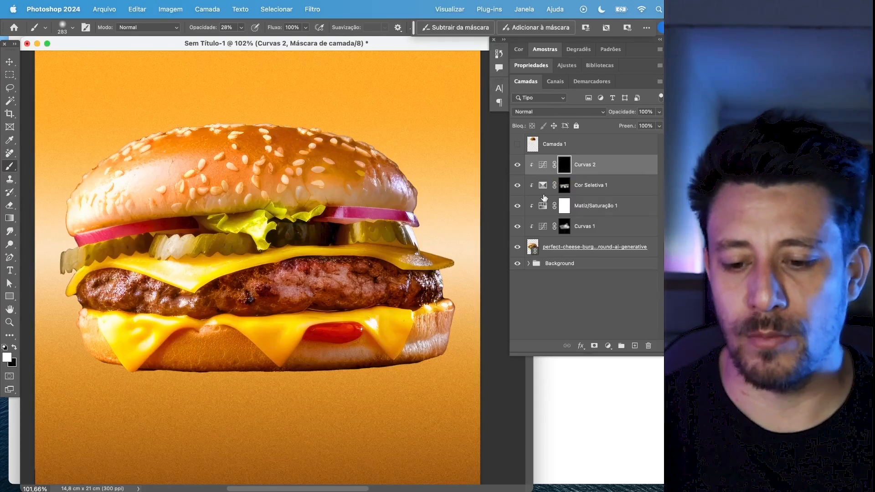
- Enlarge the brush to about 168 px and paint white on the Curvas 2 mask over the shaded pickles above the upper cheese slice
scroll(292, 226, "up", 5)
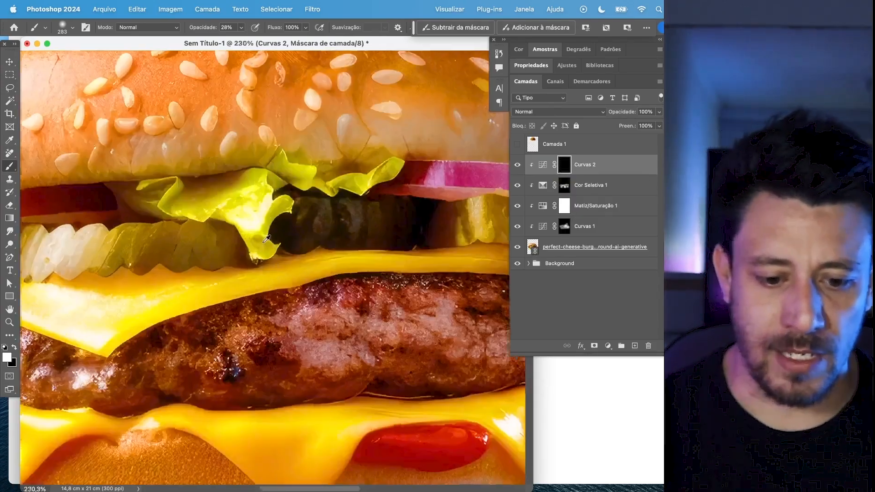
left_click(64, 30)
type("25")
key("Return")
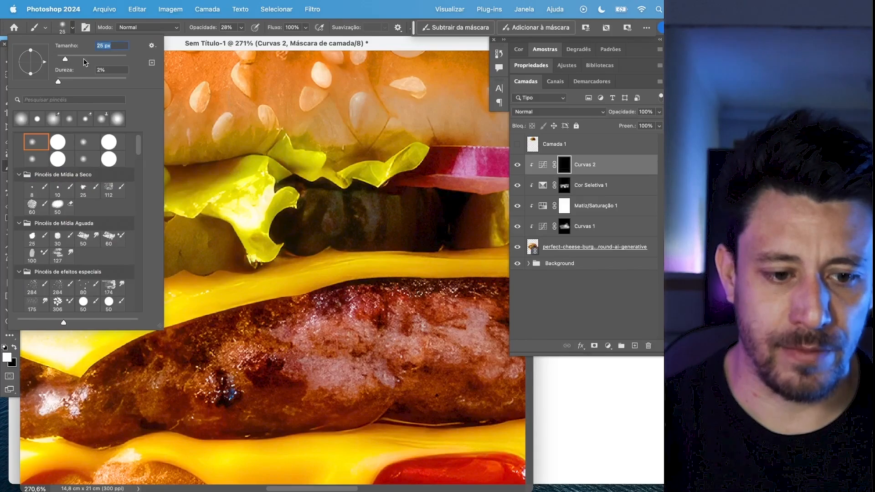
left_click_drag(66, 59, 91, 58)
scroll(314, 307, "down", 5)
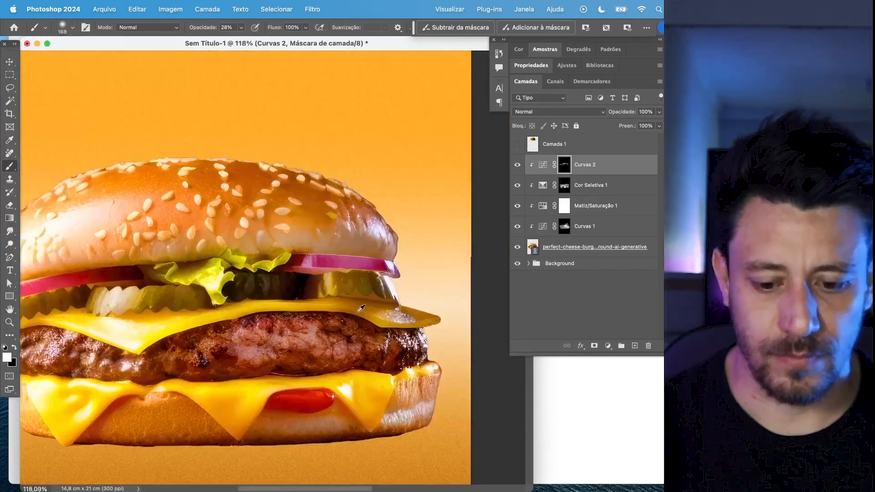
left_click_drag(314, 307, 353, 285)
- Compare the burger with and without the Curvas 2 adjustment
left_click(517, 165)
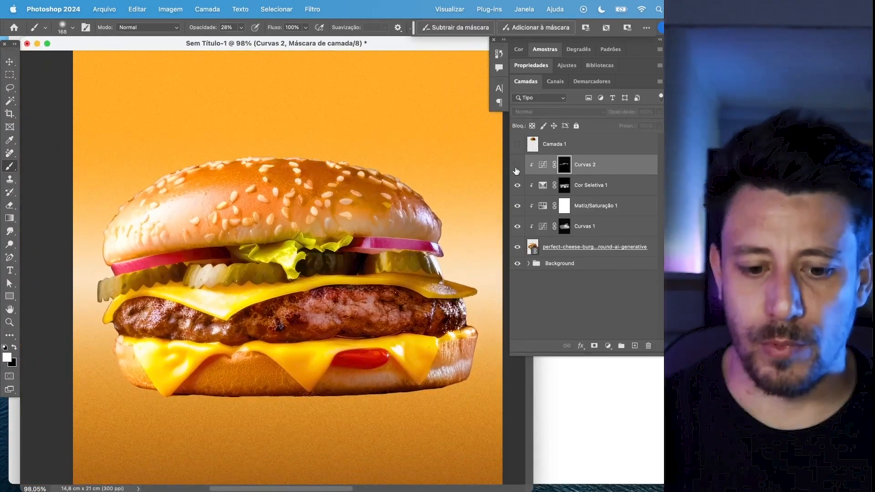
left_click(517, 165)
left_click(517, 167)
left_click(517, 166)
left_click(516, 166)
left_click(516, 165)
- Add another Curves adjustment and darken the highlights by sampling the bright area of the top bun with the on-image adjustment
left_click(608, 345)
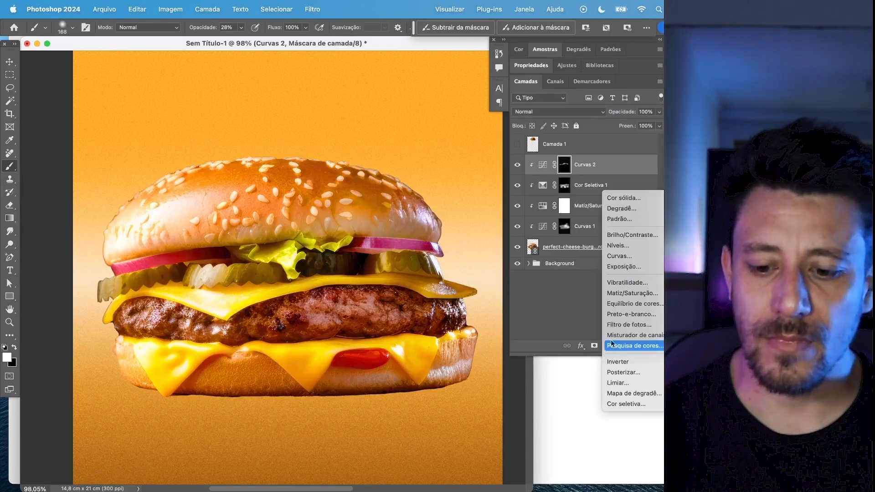
left_click(627, 256)
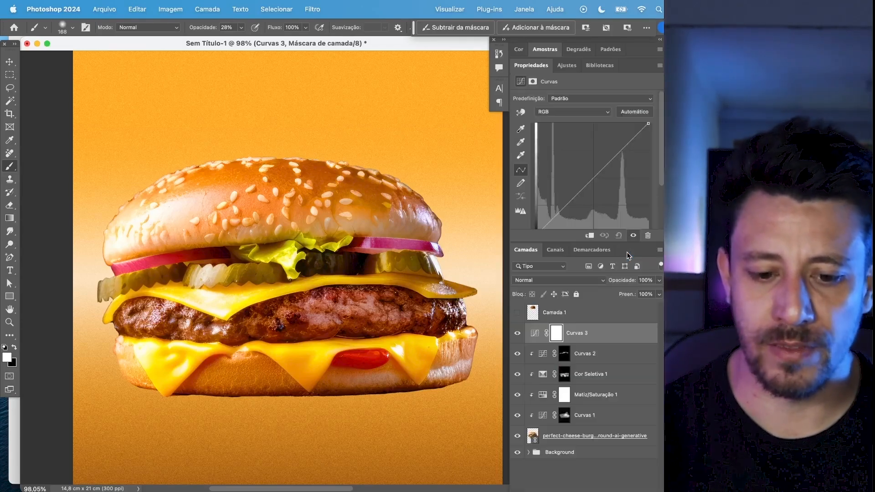
left_click(524, 115)
mouse_move(371, 189)
left_mouse_down()
mouse_move(365, 148)
mouse_move(360, 198)
mouse_move(362, 188)
left_mouse_up()
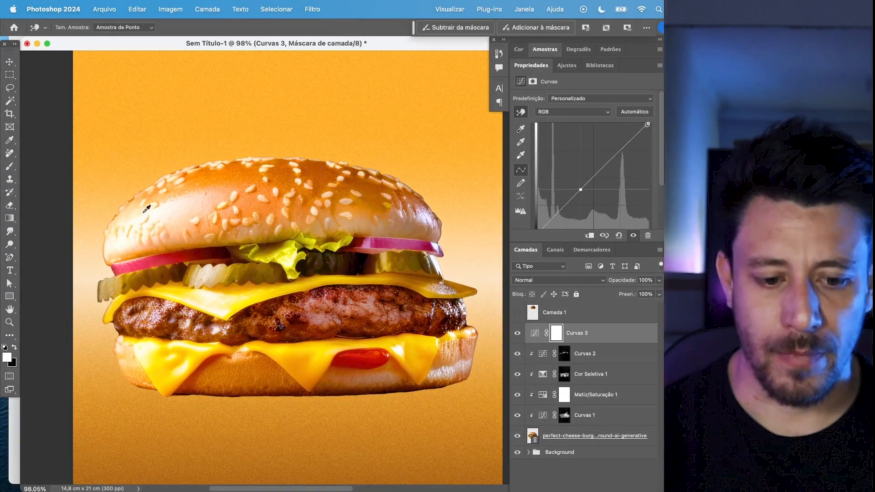
left_click_drag(141, 214, 139, 222)
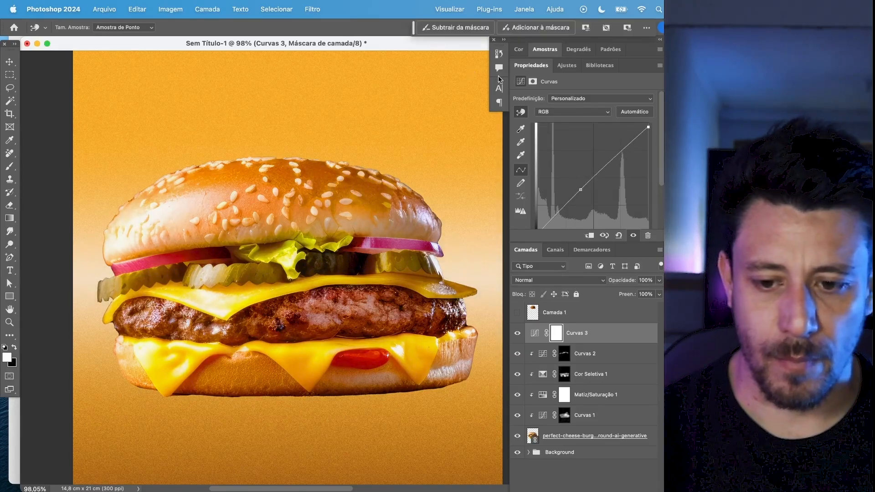
double_click(530, 66)
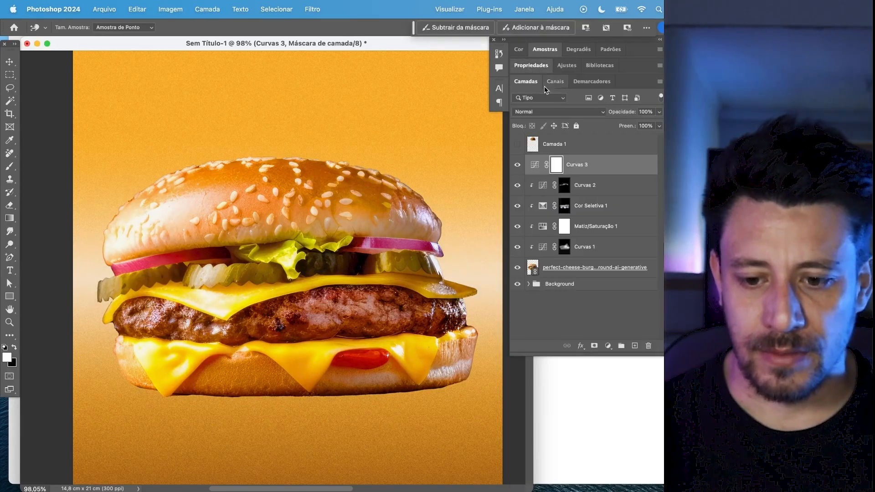
- Invert the Curvas 3 mask to black, clip the layer to the burger and brush white over the bun's bright areas
key("super+i")
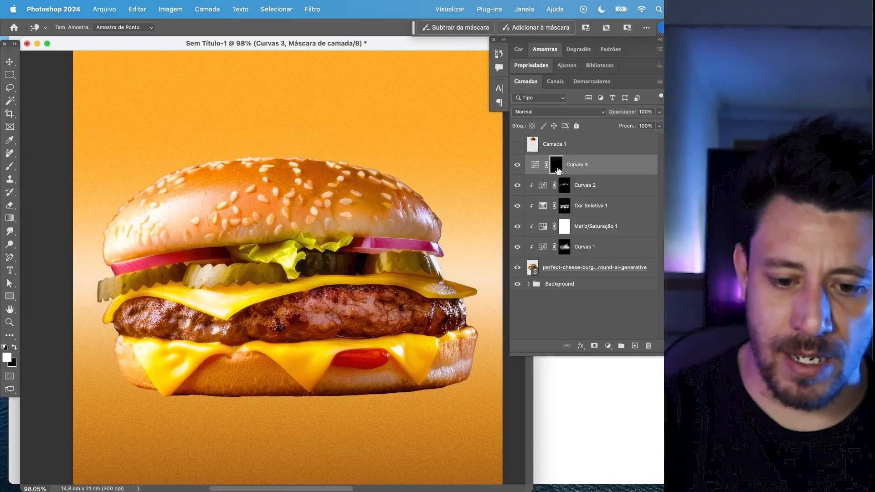
left_click(582, 173, "alt")
key("b")
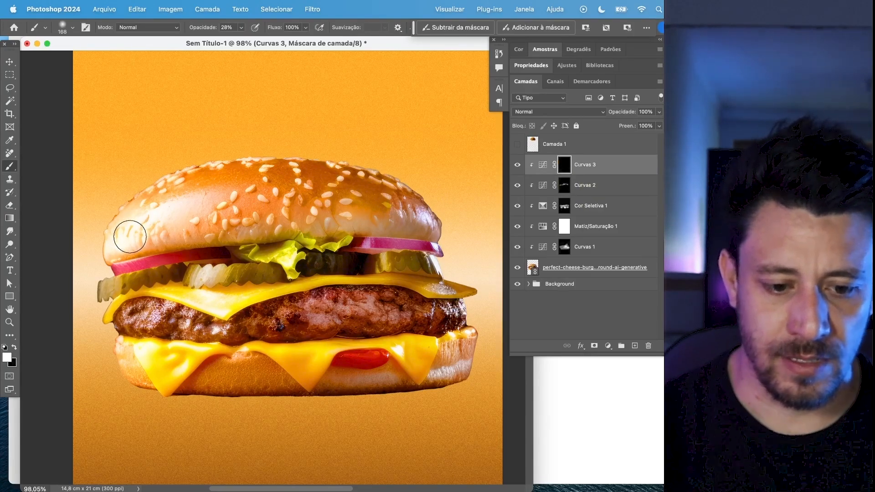
mouse_move(262, 220)
left_mouse_down()
mouse_move(218, 205)
mouse_move(303, 196)
mouse_move(426, 221)
mouse_move(401, 199)
mouse_move(254, 187)
mouse_move(203, 201)
left_mouse_up()
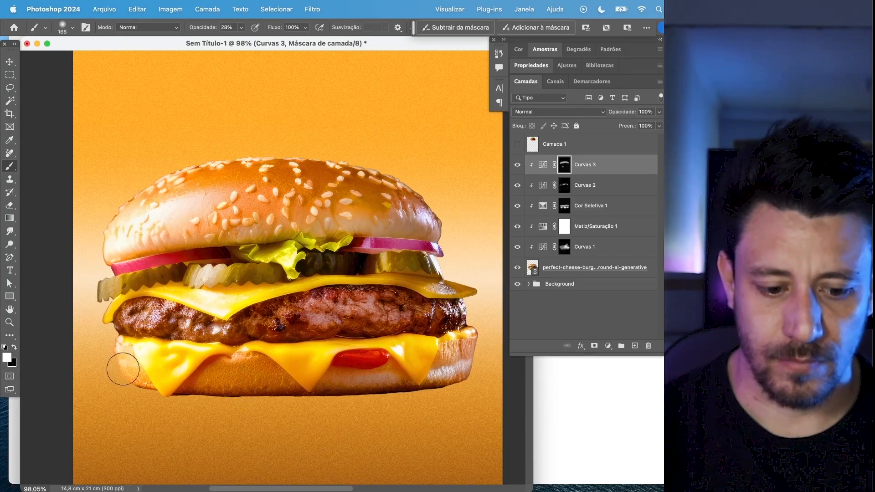
- Select the five clipped adjustment layers, from Curvas 3 down to Curvas 1, and compare the burger with and without them
key("super+0")
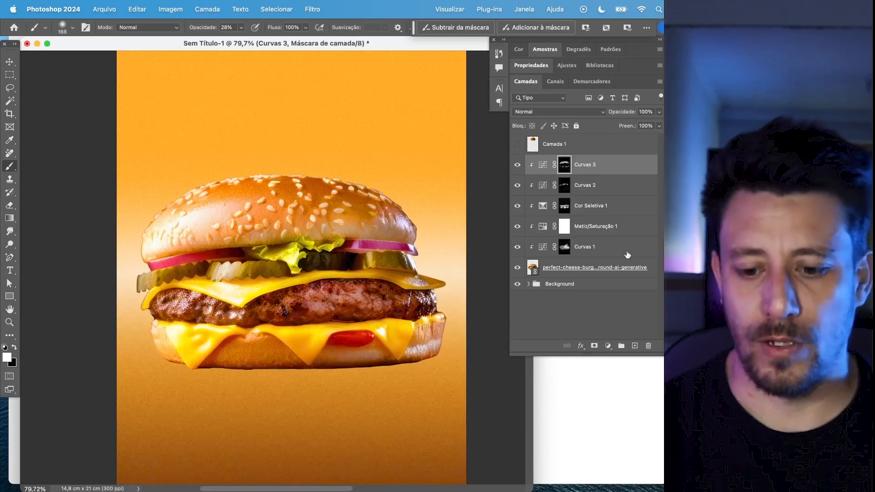
left_click(622, 252, "shift")
key("super+g")
key("super+shift+g")
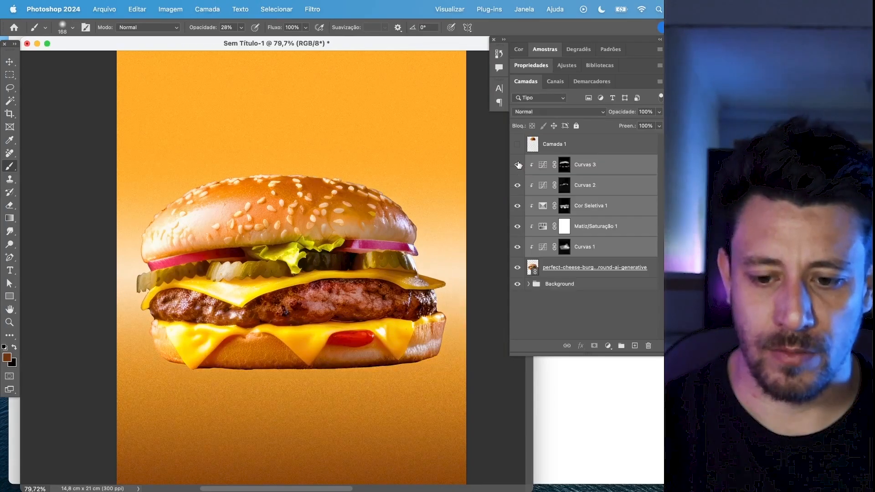
left_click_drag(519, 255, 518, 166)
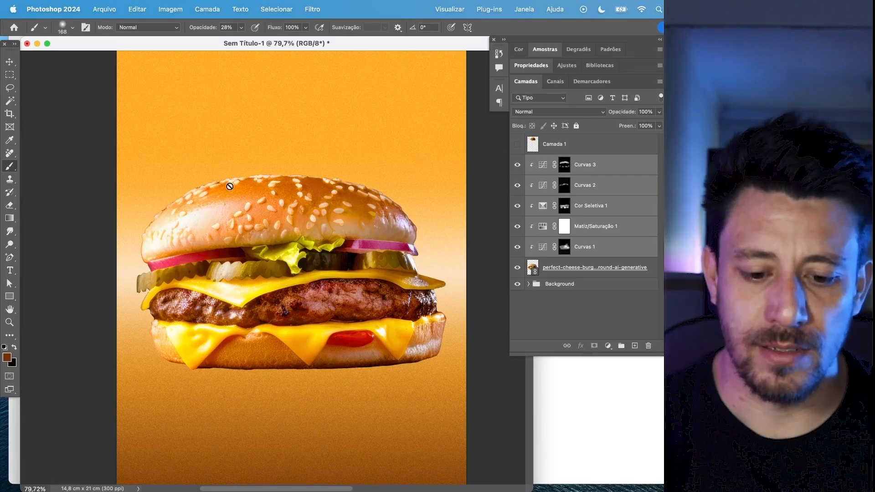
- Add an empty clipped layer directly above the burger photo and activate the Clone Stamp with all layers sampled (Todas Cam.)
key("z")
left_click_drag(325, 219, 369, 201)
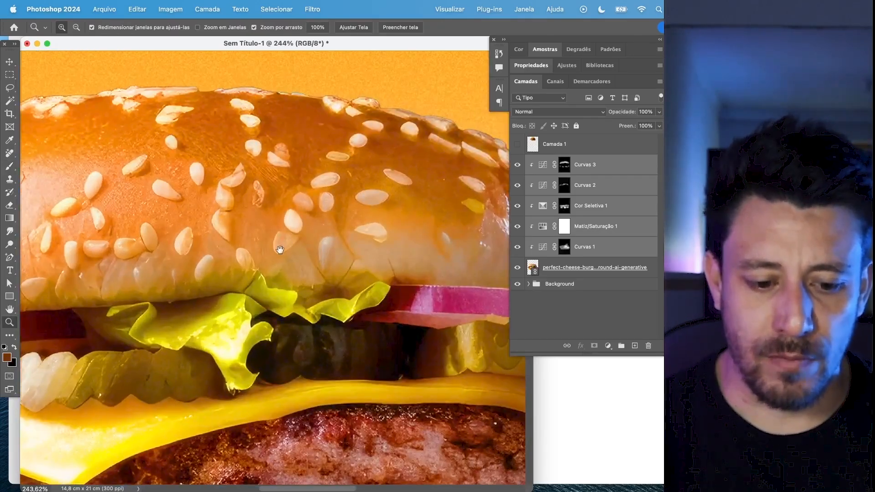
left_click_drag(351, 240, 361, 236)
left_click(575, 265)
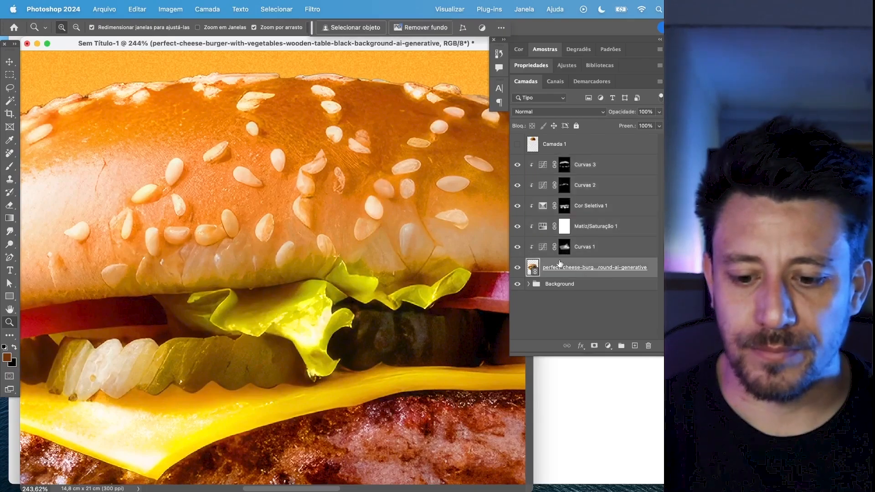
left_click_drag(392, 168, 410, 281)
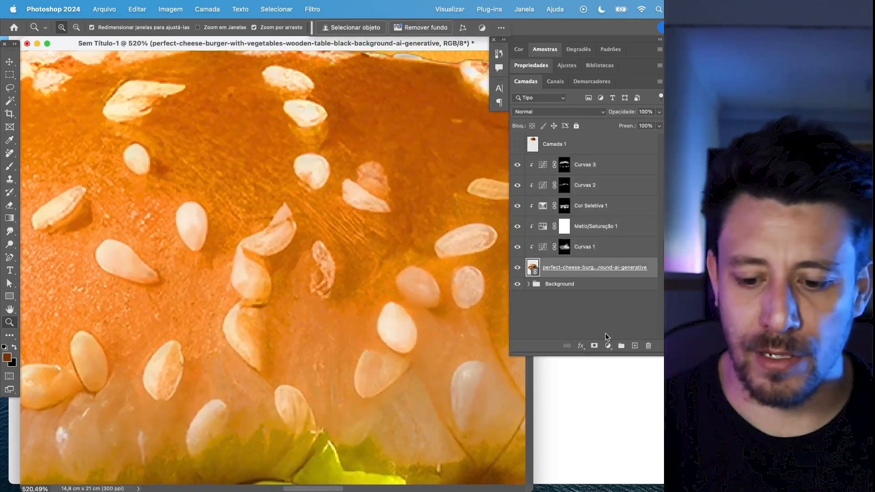
left_click(635, 345)
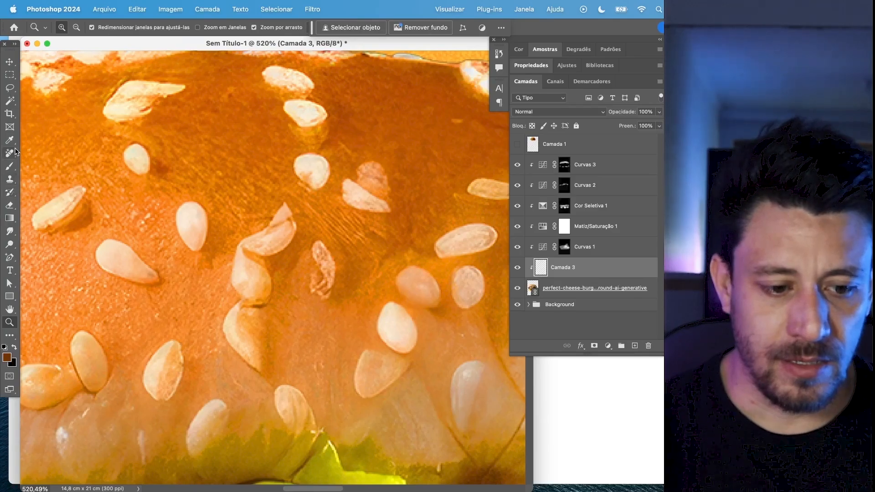
left_click(12, 181)
left_click(59, 177)
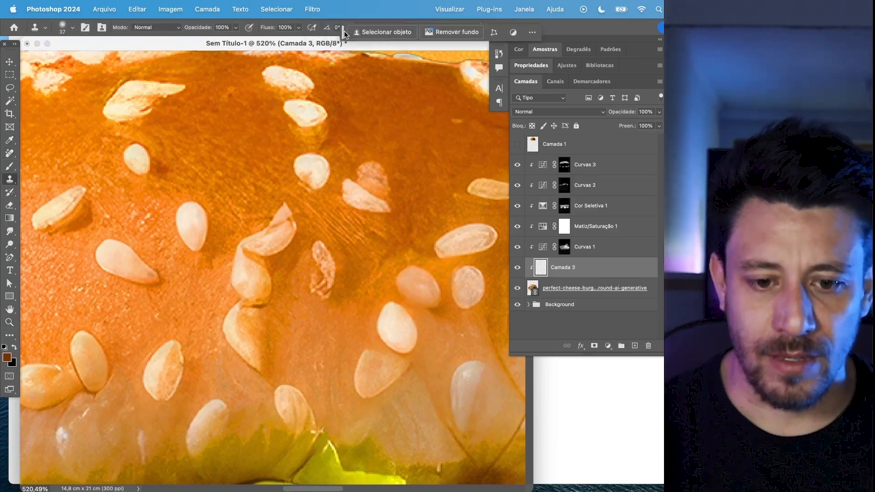
left_click(418, 28)
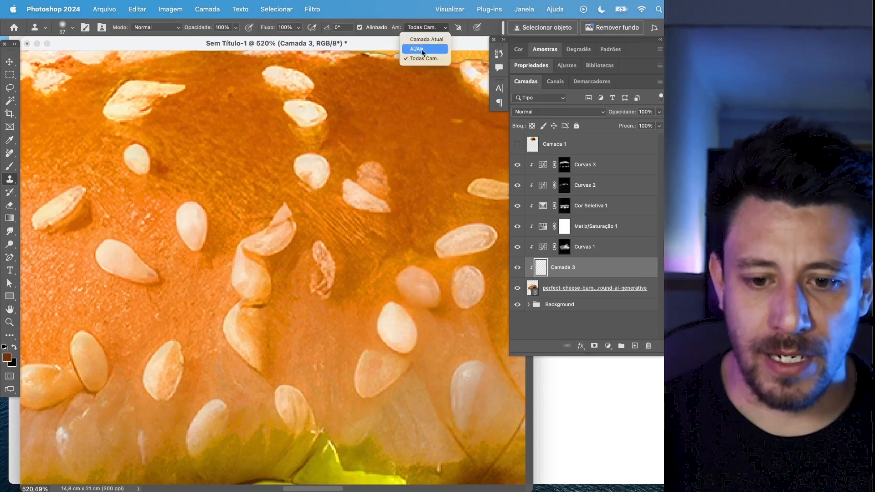
left_click(402, 82)
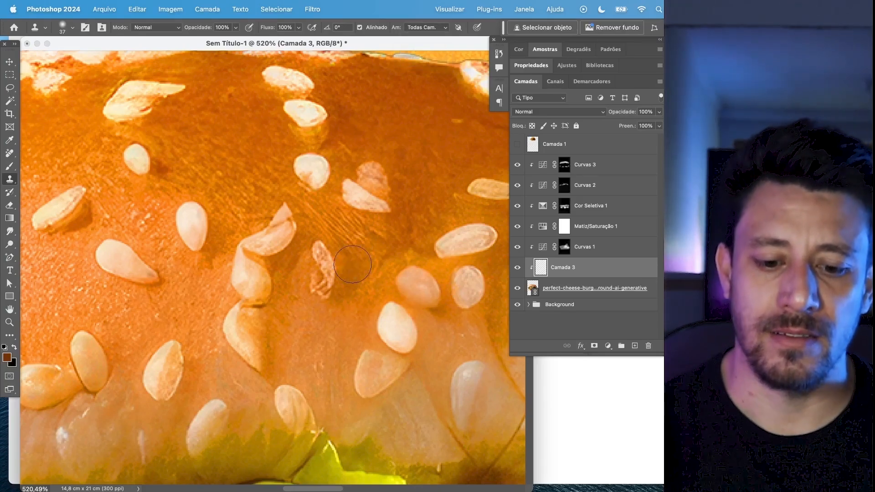
- Try to clone bun texture over the shrivelled seed in the middle of the bun with the adjustments still visible
left_click_drag(323, 292, 319, 265)
key("super+z")
left_click_drag(323, 314, 322, 255)
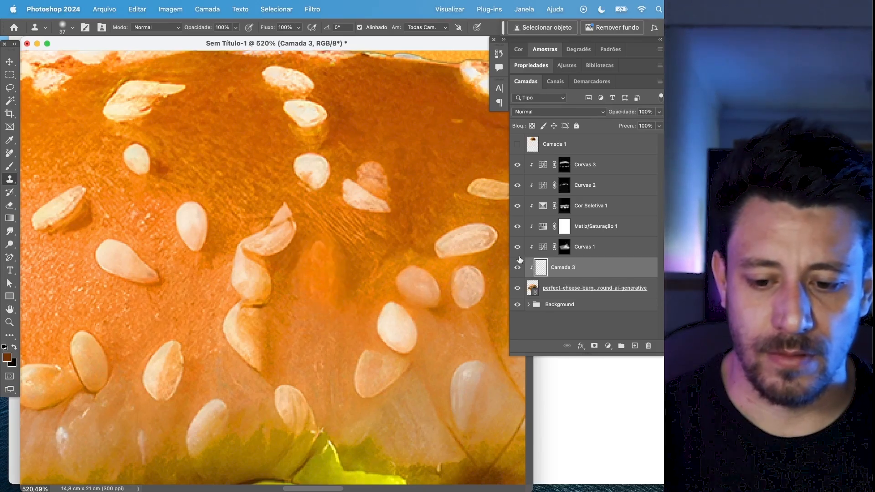
- Hide the five adjustment layers and clone bun texture over the shrivelled seed and the faded seed on the top bun
left_click_drag(517, 247, 517, 165)
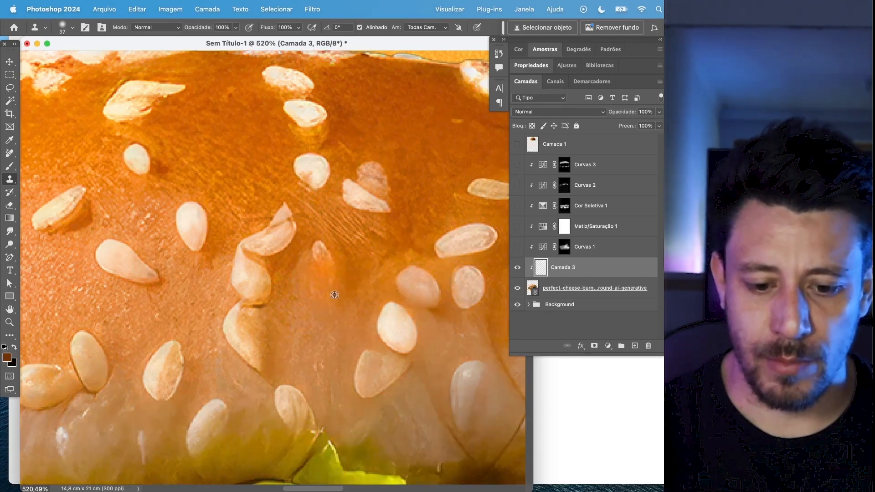
left_click(346, 255, "alt")
mouse_move(330, 267)
left_mouse_down()
mouse_move(323, 254)
mouse_move(329, 281)
mouse_move(312, 263)
left_mouse_up()
scroll(426, 365, "down", 2)
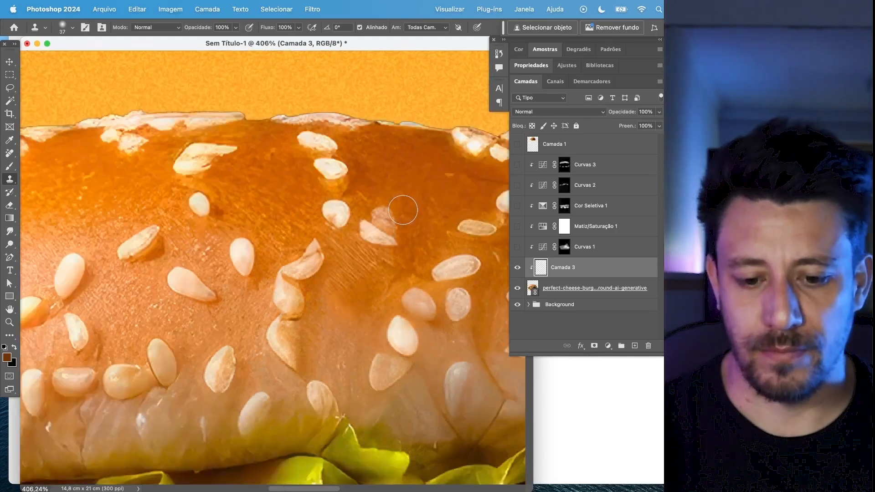
mouse_move(391, 220)
left_mouse_down()
mouse_move(380, 210)
mouse_move(387, 217)
left_mouse_up()
left_click(412, 194, "alt")
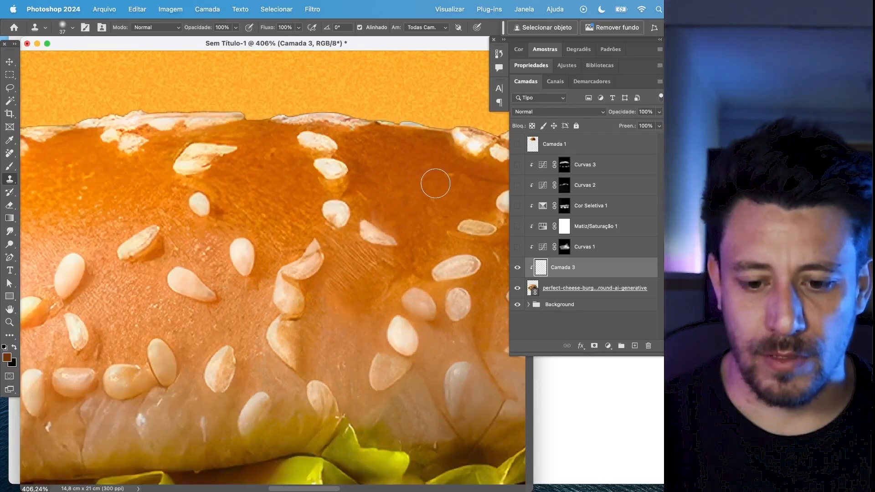
- Clone clean bun texture over the thin crack on the bun's left side and show the five adjustment layers again
scroll(445, 176, "down", 5)
scroll(444, 176, "left", 5)
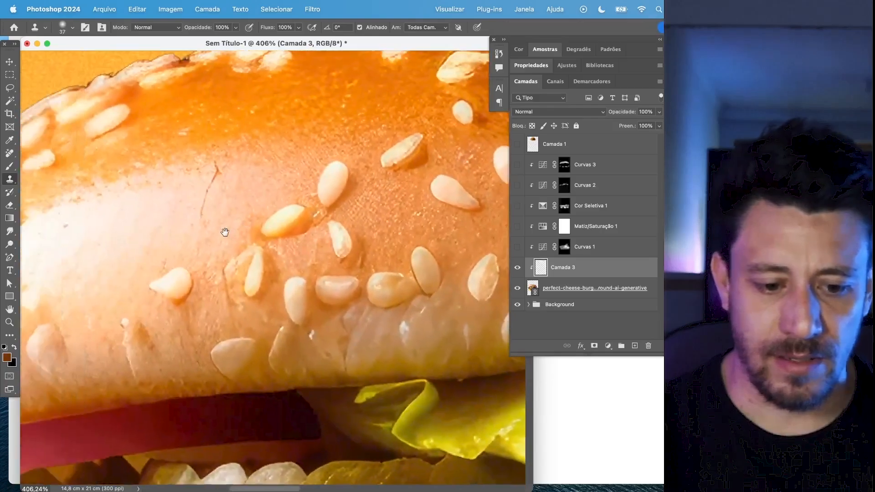
left_click(175, 206, "alt")
mouse_move(210, 215)
left_mouse_down()
mouse_move(205, 199)
mouse_move(223, 167)
left_mouse_up()
scroll(208, 234, "down", 3)
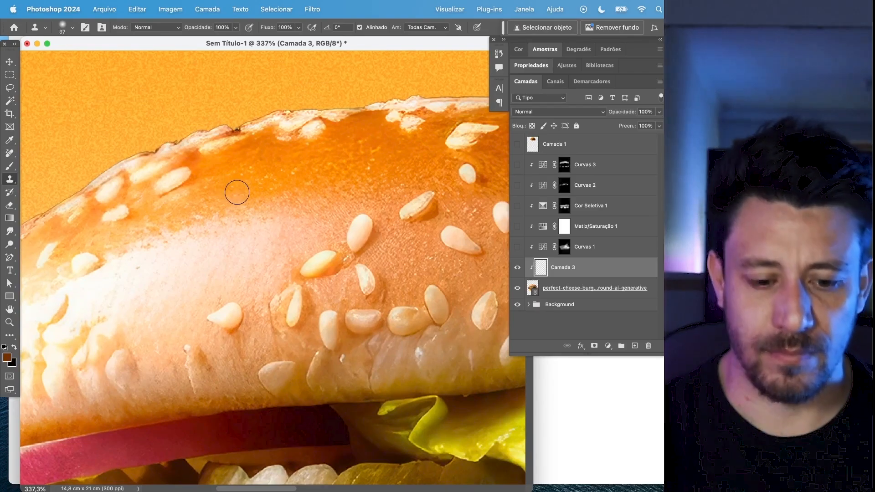
scroll(294, 228, "down", 2)
scroll(294, 228, "down", 5)
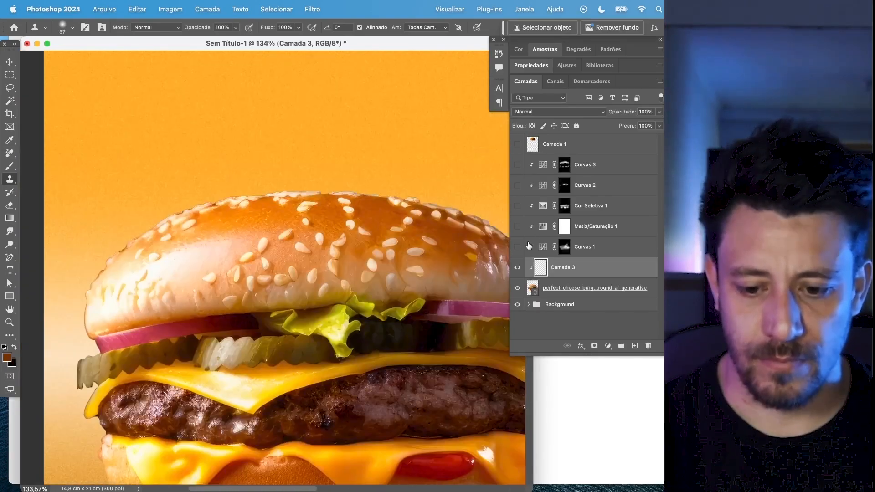
left_click_drag(518, 249, 519, 168)
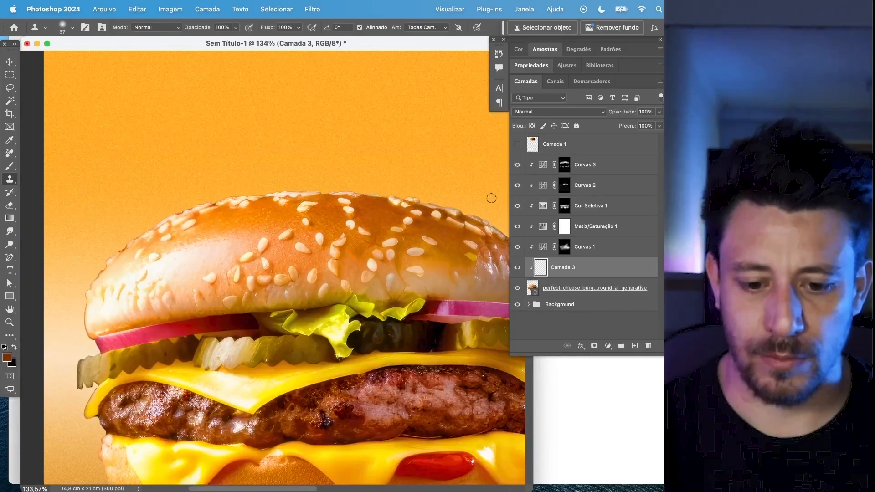
- Group the burger photo together with its clipped retouching layer and all five adjustment layers
scroll(364, 322, "down", 2)
scroll(364, 321, "down", 1)
left_click_drag(274, 334, 304, 292)
left_click(564, 164)
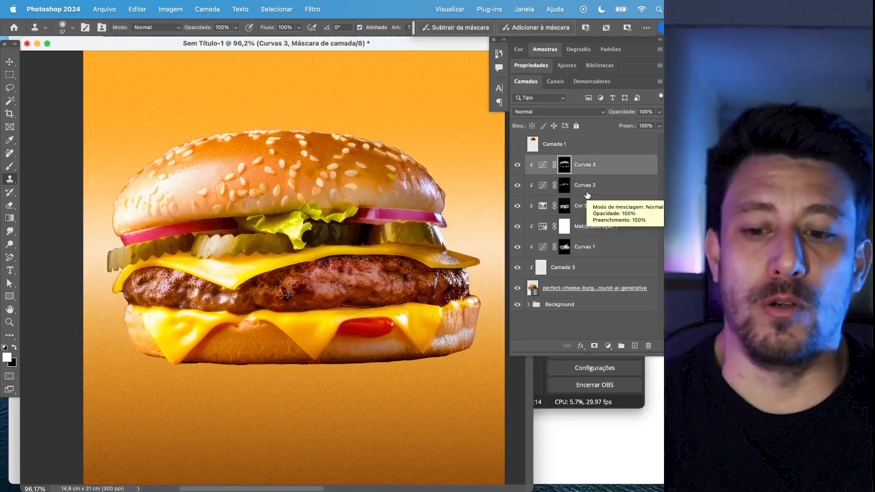
left_click(611, 288, "shift")
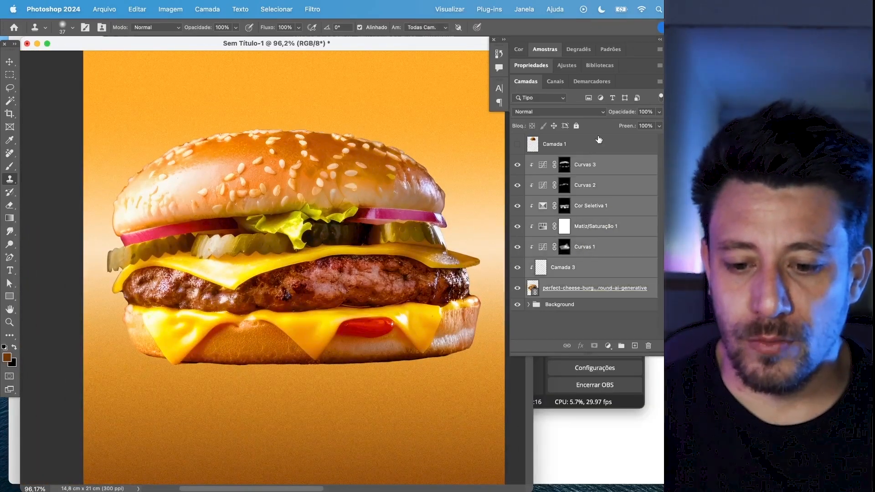
key("super+g")
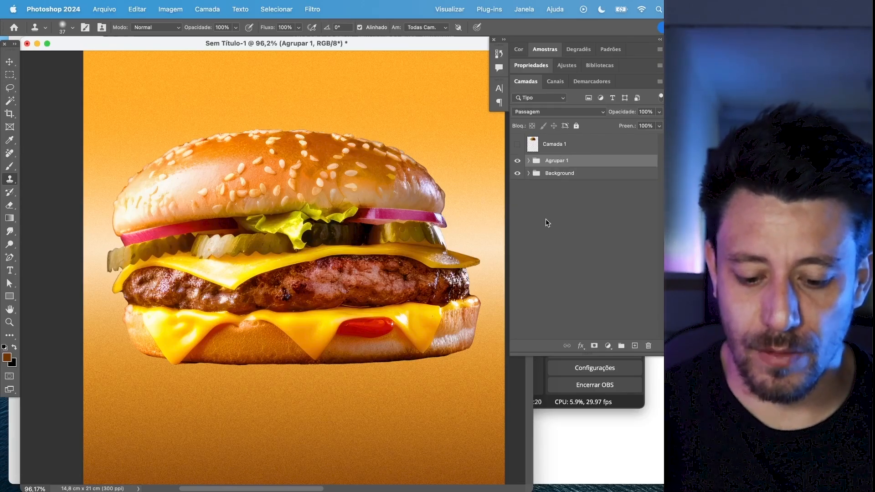
- Duplicate the burger group and convert the copy into a smart object
key("super+j")
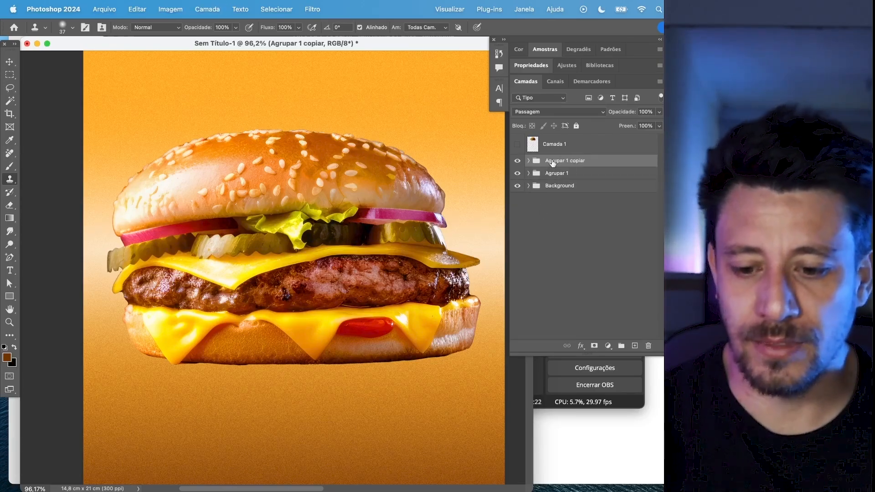
right_click(553, 161)
left_click(572, 317)
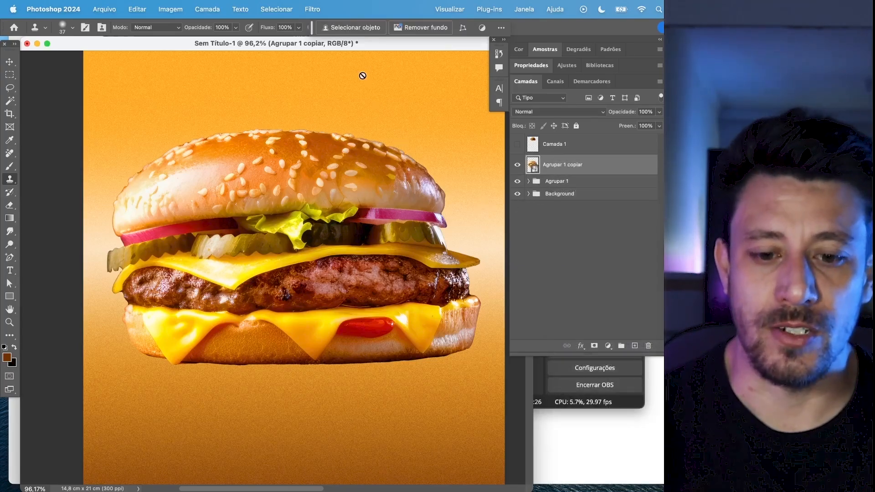
- Apply the Alta Frequência filter with a 4,0-pixel radius to the smart object and set its blend mode to Sobrepor
left_click(314, 10)
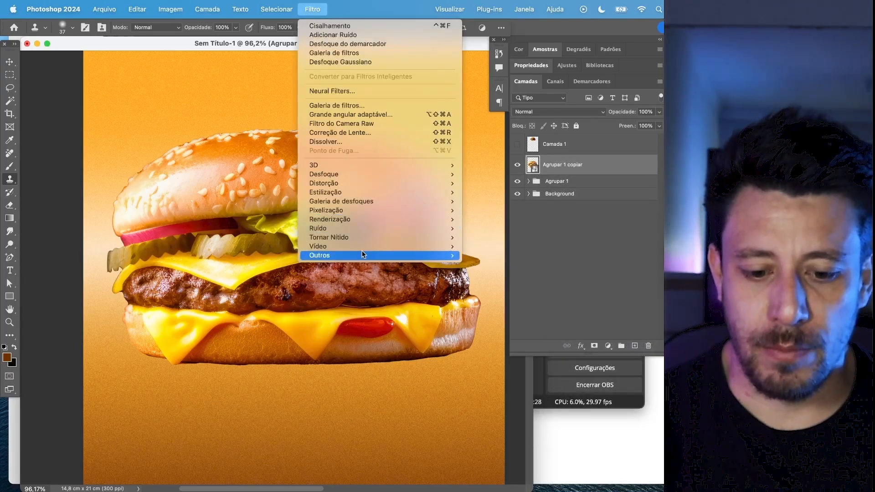
mouse_move(343, 255)
left_click(508, 255)
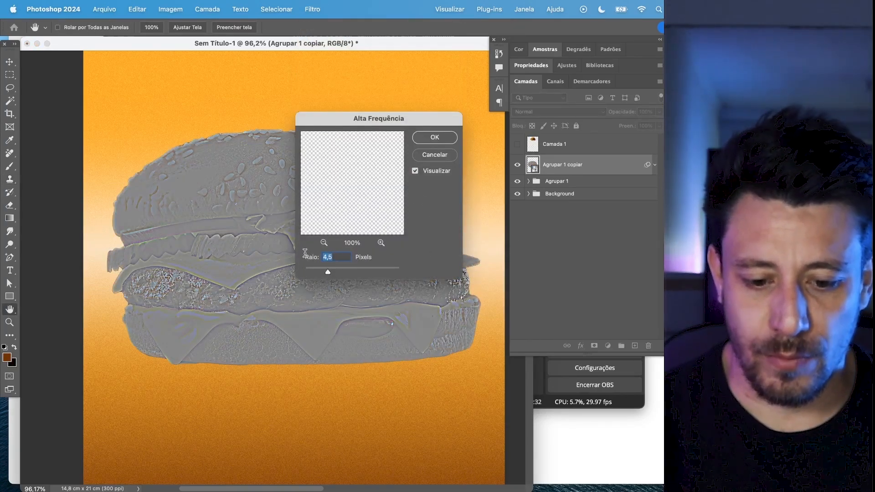
left_click_drag(305, 256, 297, 256)
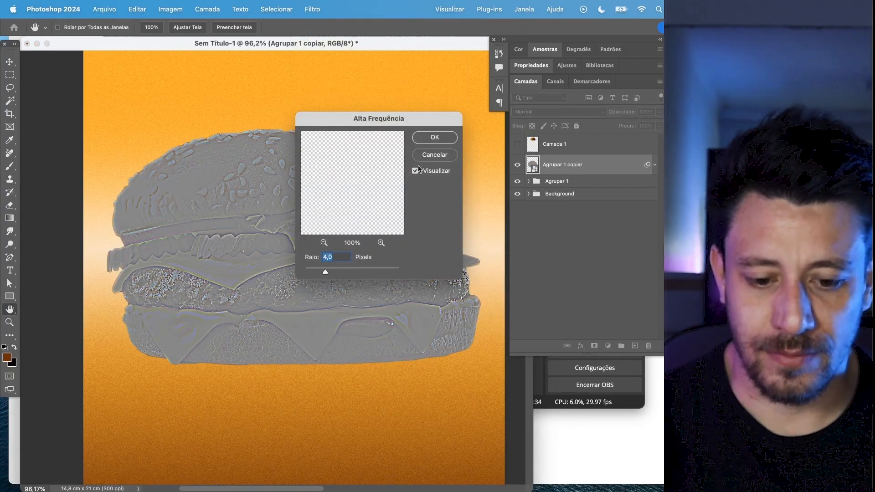
left_click(439, 139)
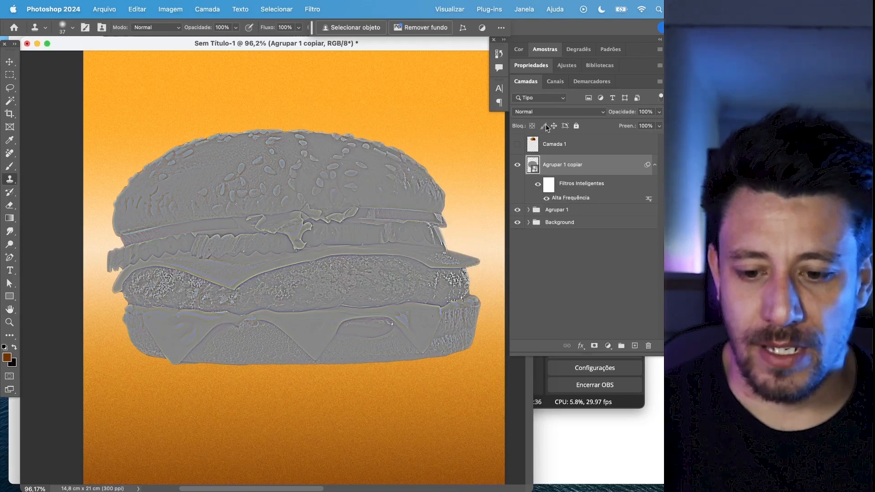
left_click(533, 113)
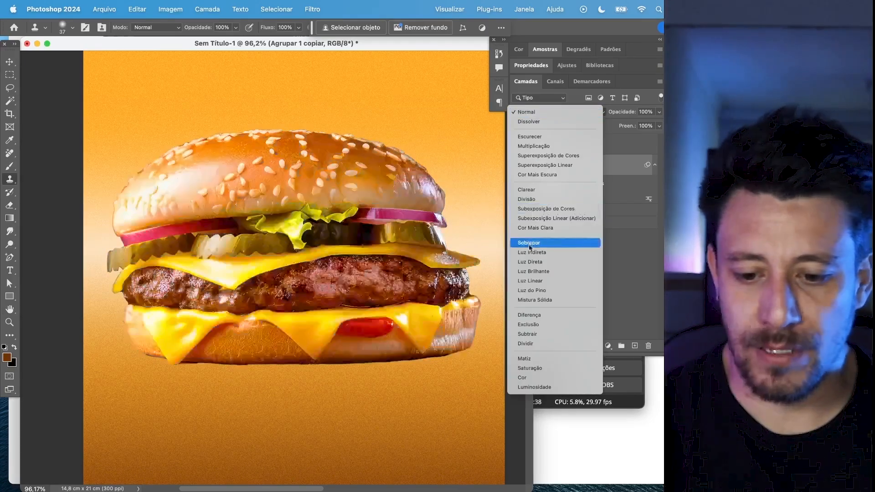
left_click(528, 243)
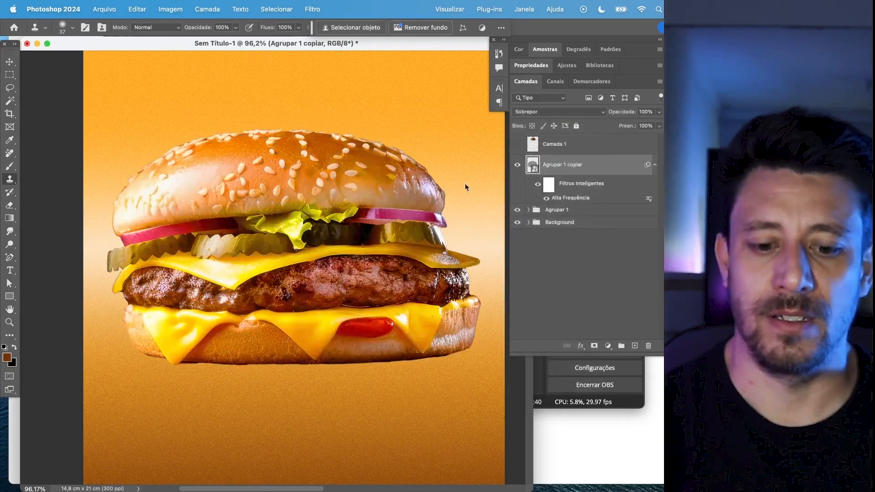
- Examine the sharpening up close on the lettuce, patty, cheese and bun, comparing it with the sharpening layer hidden
key("z")
left_click_drag(307, 212, 358, 205)
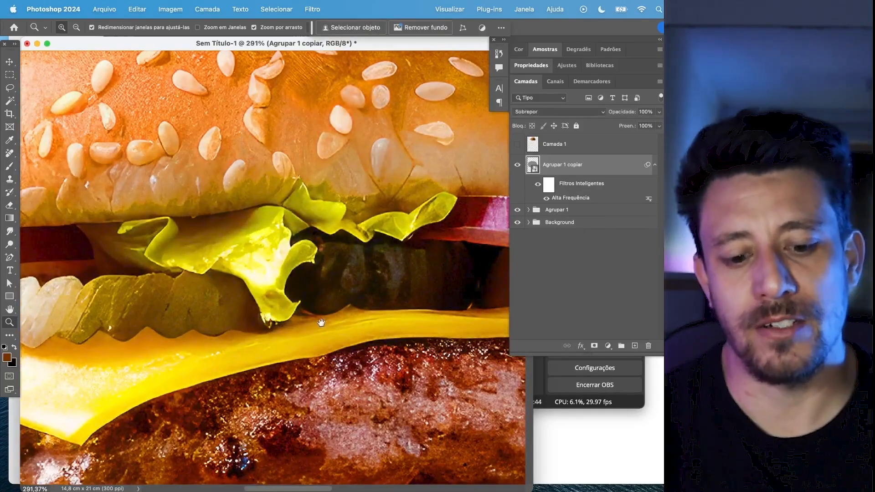
scroll(318, 318, "down", 5)
left_click_drag(361, 272, 258, 333)
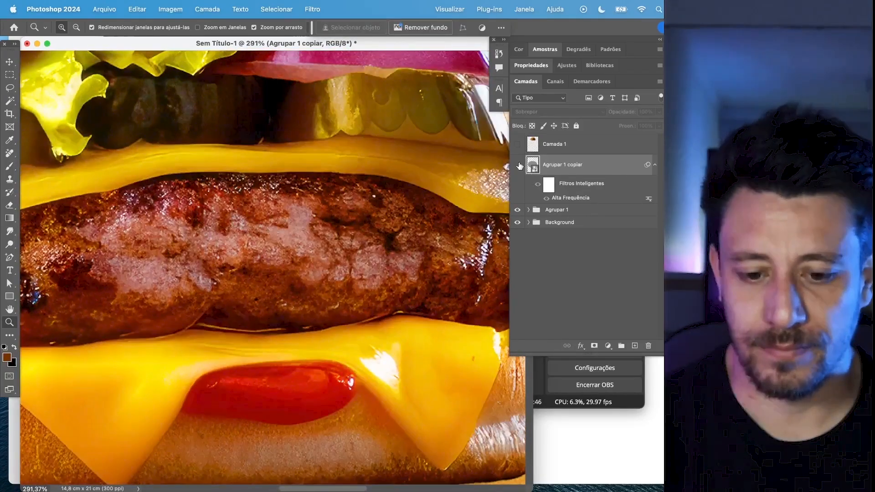
left_click_drag(405, 130, 355, 272)
scroll(355, 271, "down", 10)
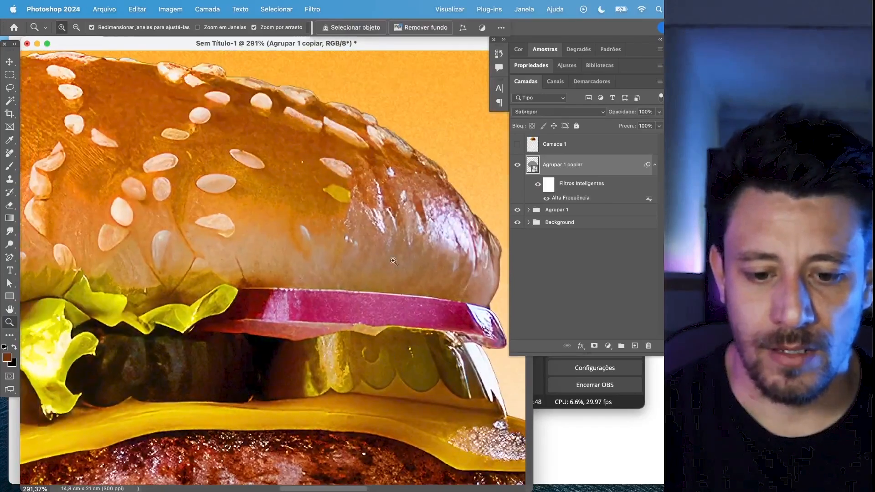
scroll(334, 243, "up", 5)
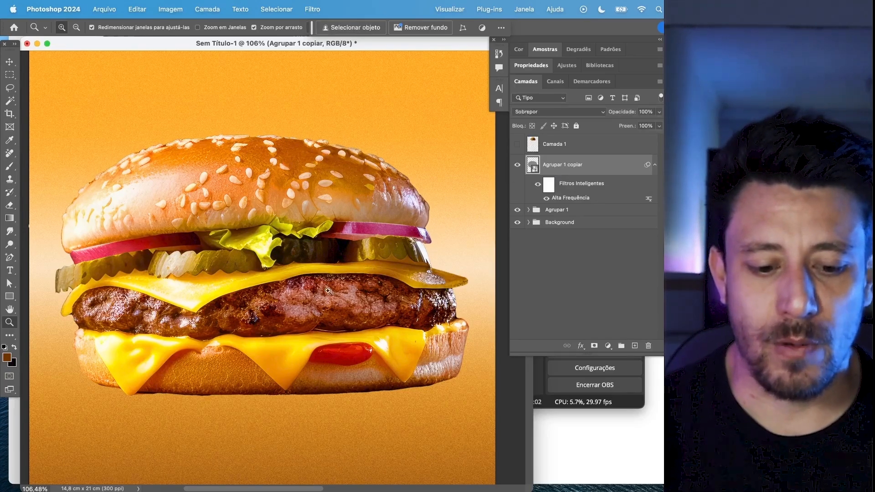
left_click_drag(328, 300, 340, 269)
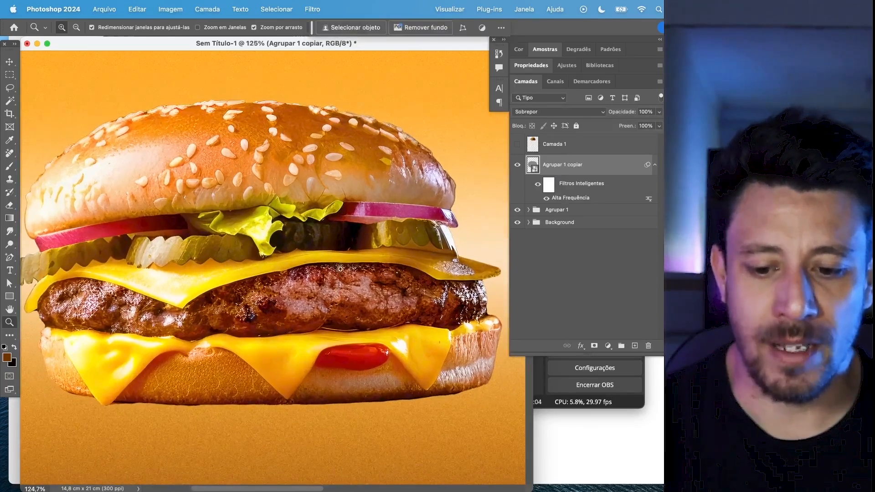
left_click(304, 10)
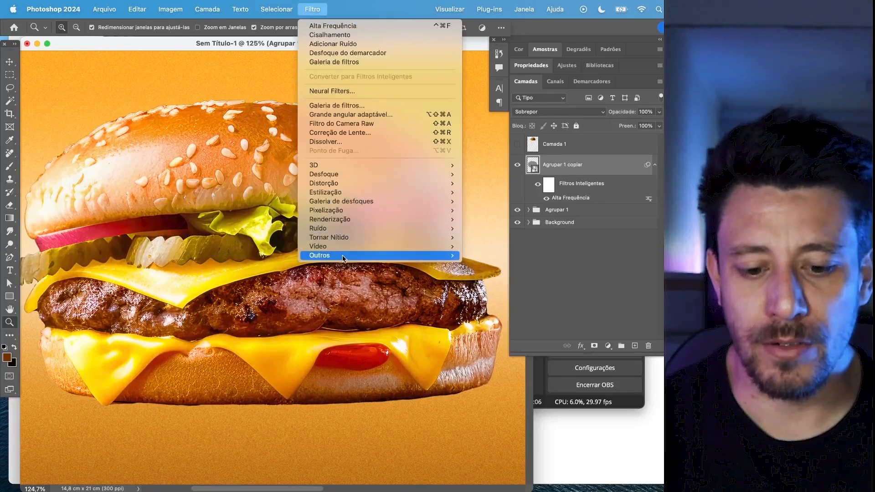
mouse_move(402, 258)
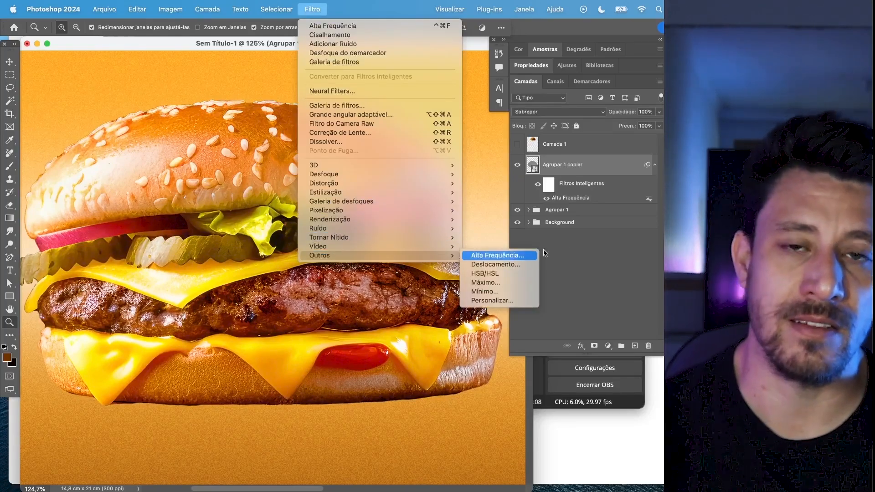
left_click(590, 177)
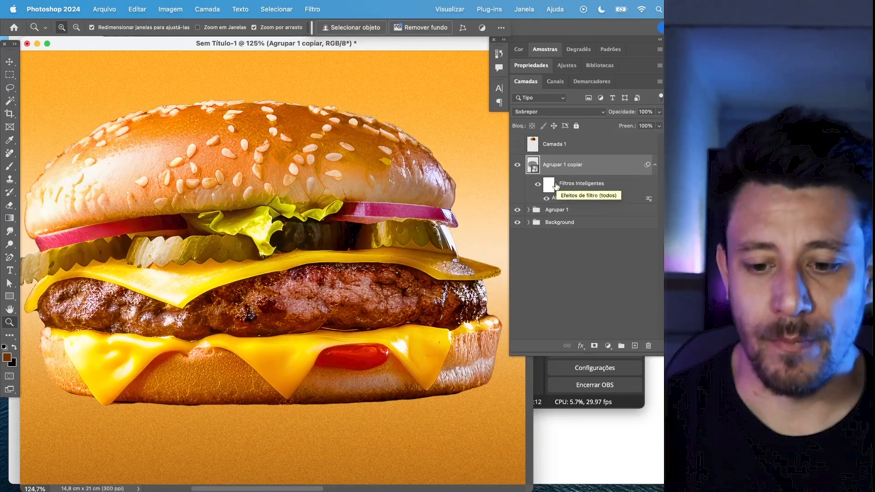
- Try larger radius values in the sharpening layer's Alta Frequência filter, including 553,2 and 9,5 pixels
double_click(587, 200)
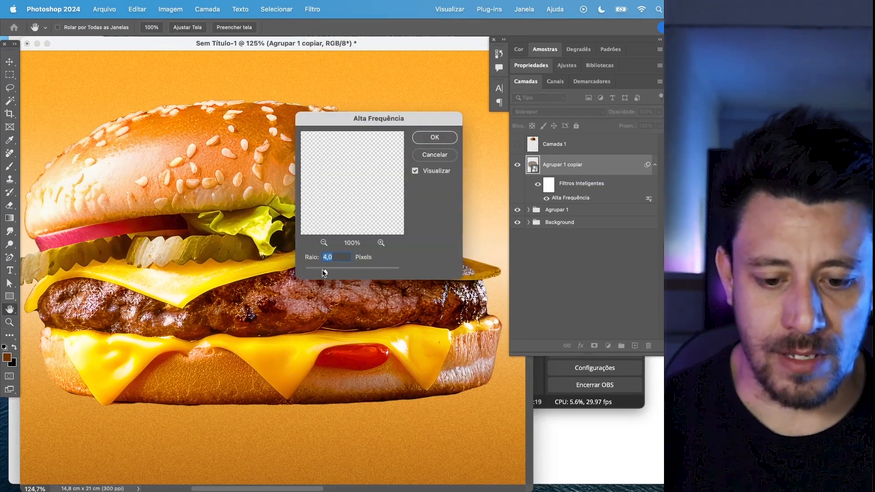
left_click_drag(359, 268, 390, 268)
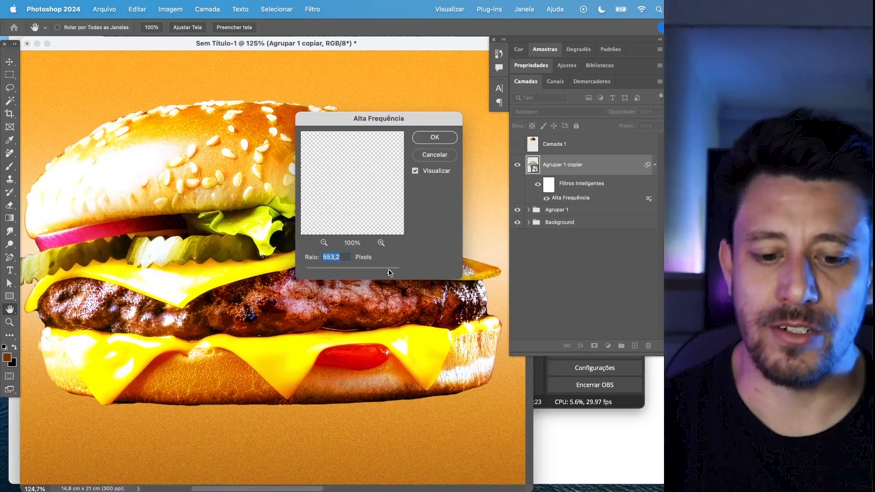
type("6")
key("Tab")
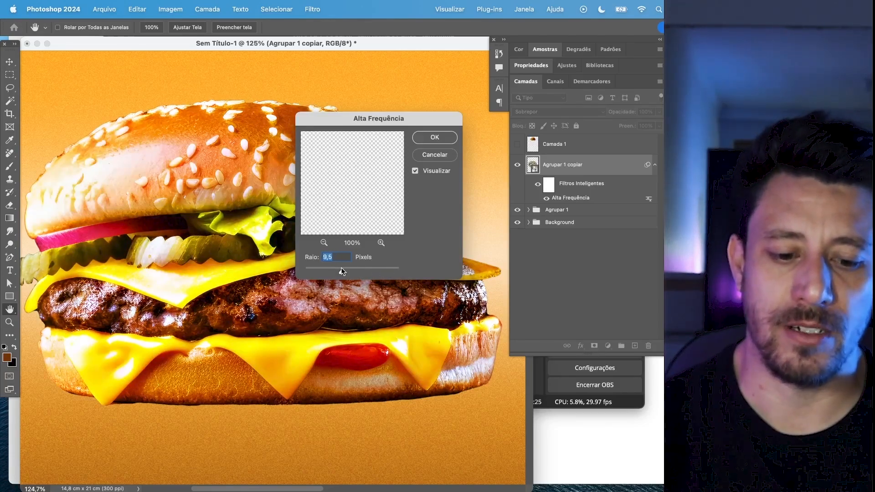
left_click(436, 157)
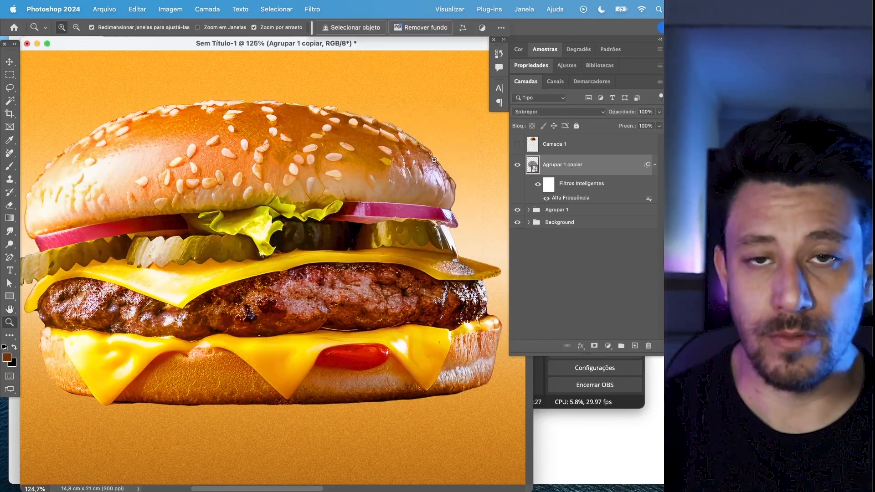
- Move the sharpening smart object into the burger group, above its topmost Curves adjustment, and collapse the group
key("super+0")
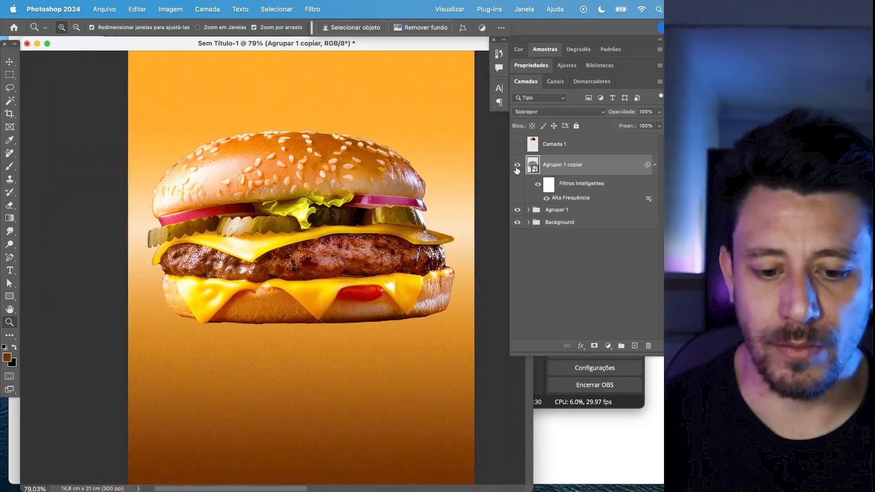
left_click(528, 210)
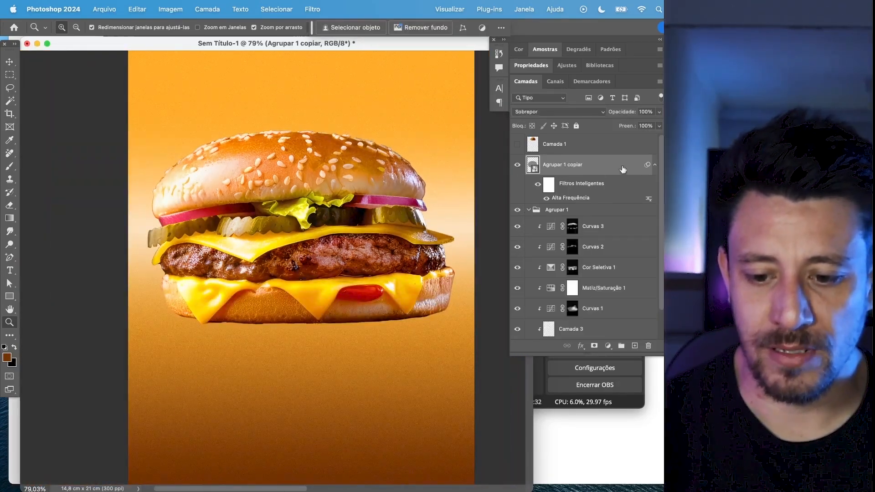
left_click(655, 165)
left_click_drag(592, 172, 592, 194)
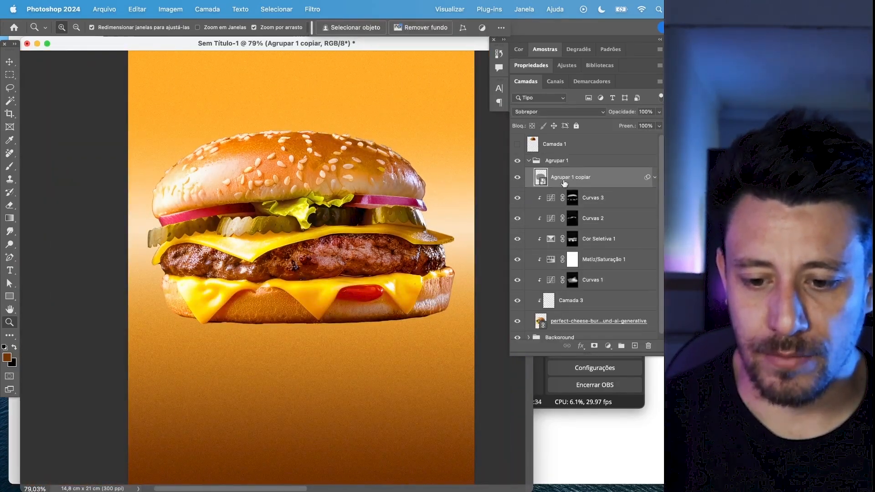
left_click(528, 161)
- Rename the burger group as Lanche
left_click_drag(353, 199, 337, 226)
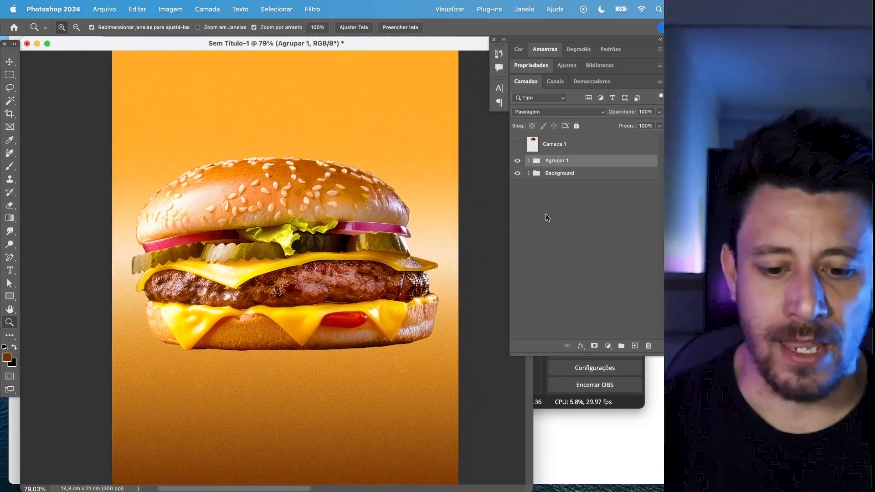
left_click(555, 173)
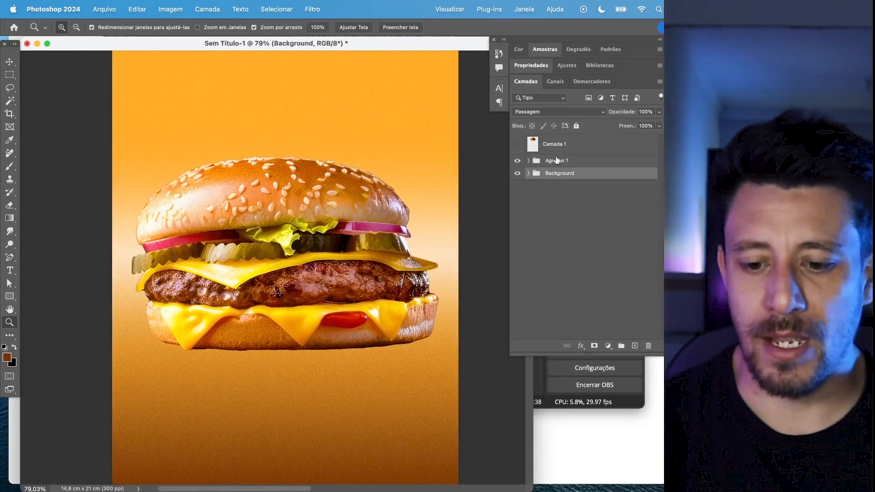
double_click(556, 159)
type("Lanche")
key("Return")
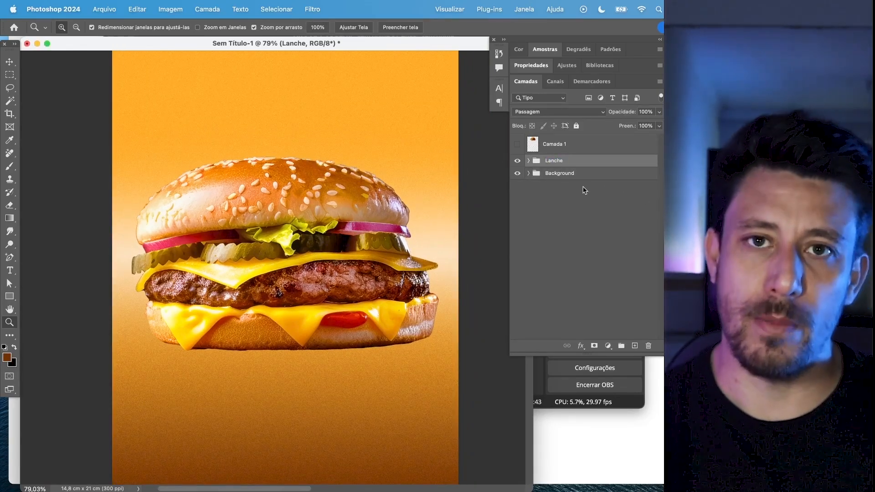
- Create a new group named Sombra between the Lanche and Background groups and collapse it
left_click(569, 179)
left_click(621, 345)
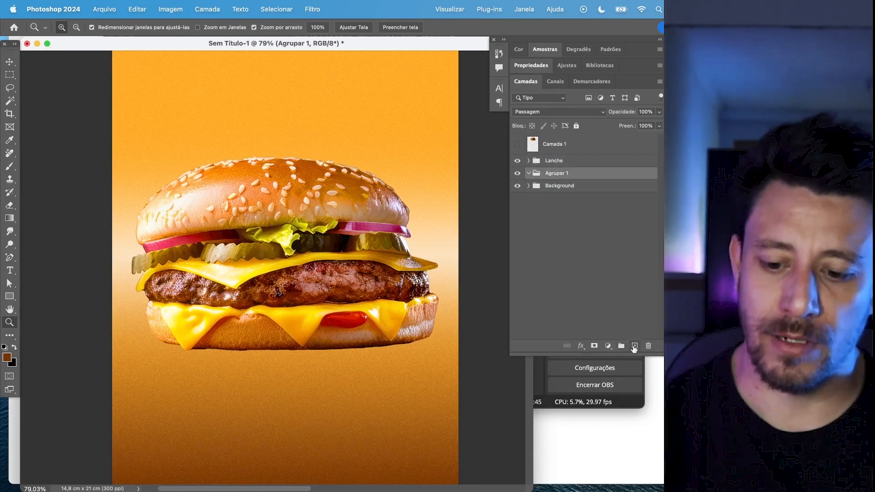
double_click(561, 174)
type("So")
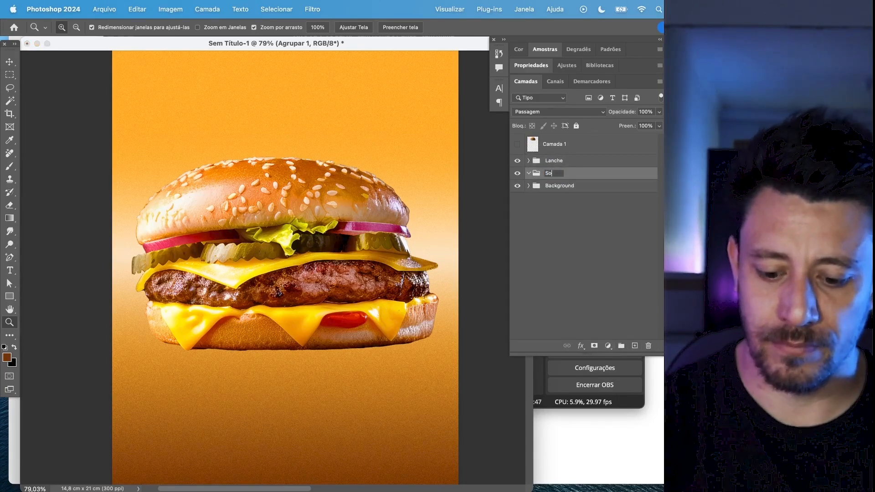
type("mbra")
key("Return")
left_click(528, 173)
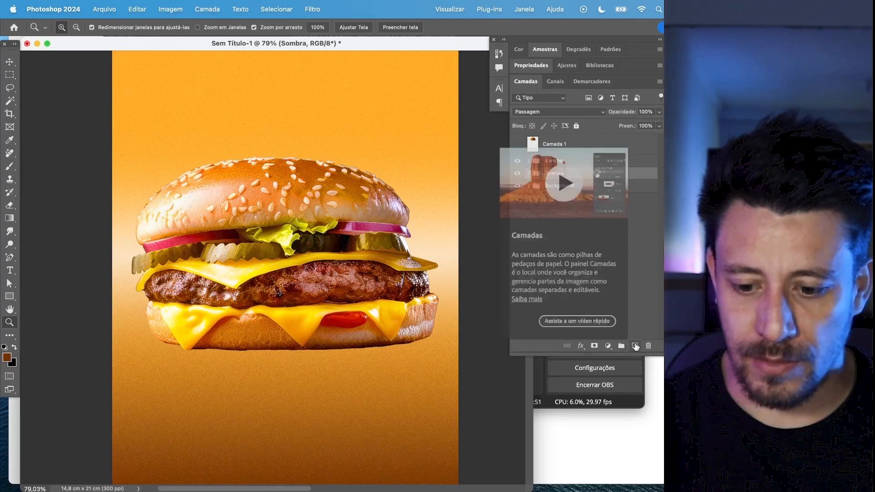
- Add an empty layer directly above the Sombra group and activate the Brush tool
left_click(608, 346)
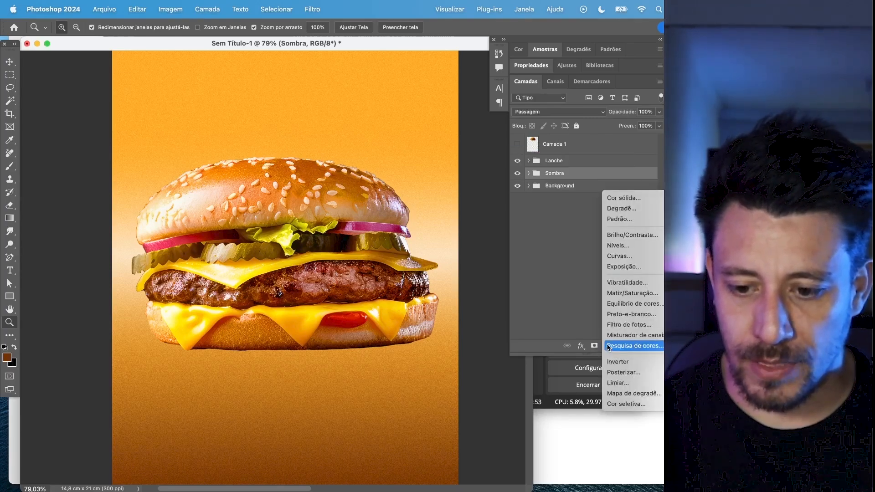
left_click(569, 305)
left_click(634, 346)
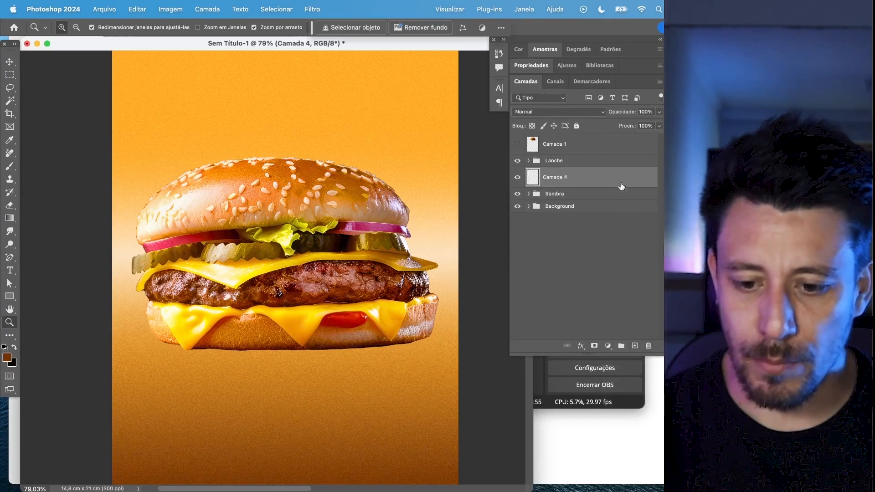
left_click(10, 167)
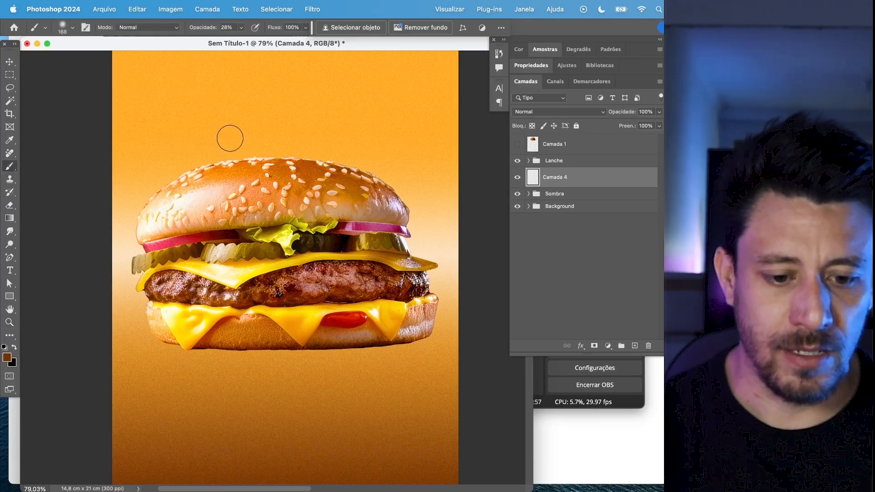
- Set the brush size to 326 px and the foreground colour to dark brown 521e00
left_click(68, 26)
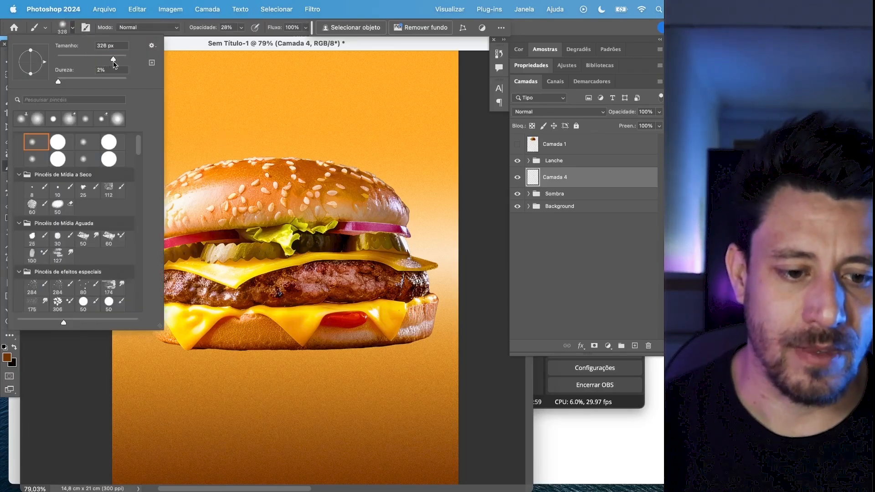
key("Escape")
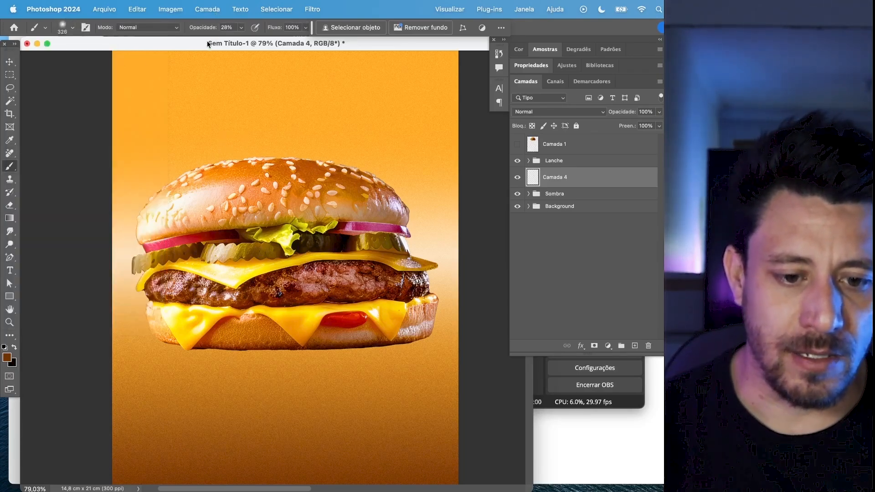
left_click(8, 359)
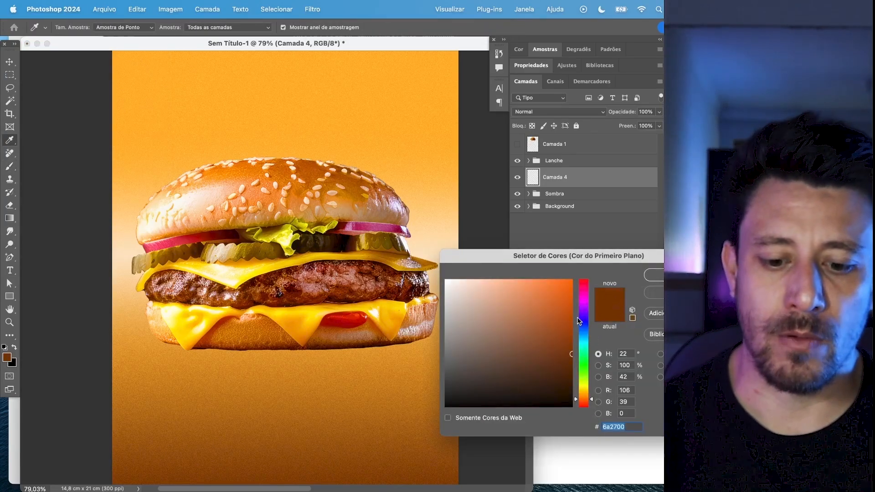
left_click_drag(570, 359, 572, 368)
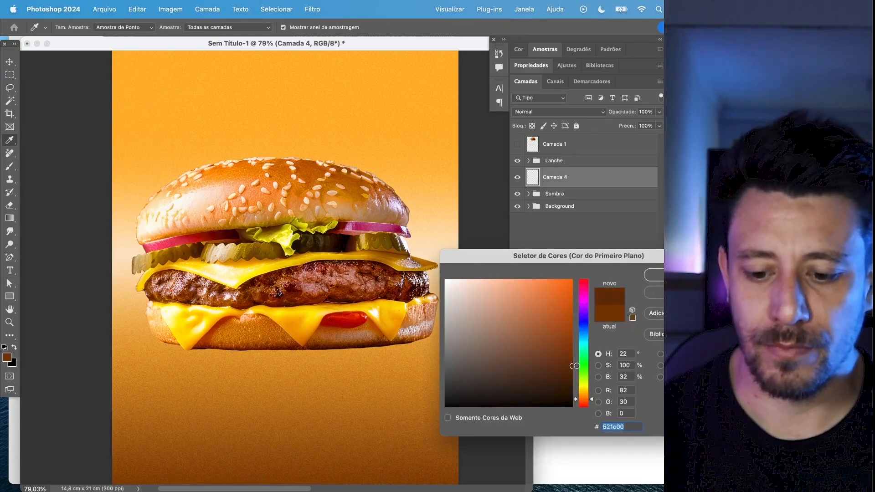
left_click(654, 275)
left_click(284, 113)
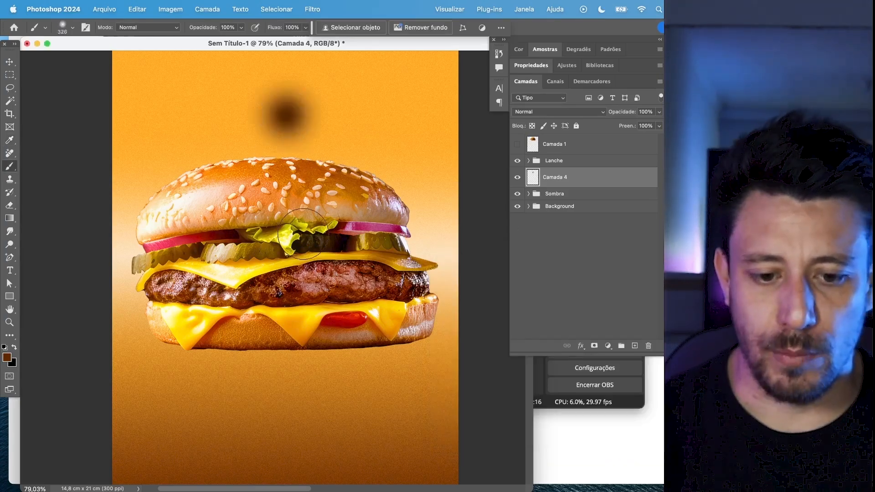
key("ctrl+t")
left_click_drag(341, 65, 435, 99)
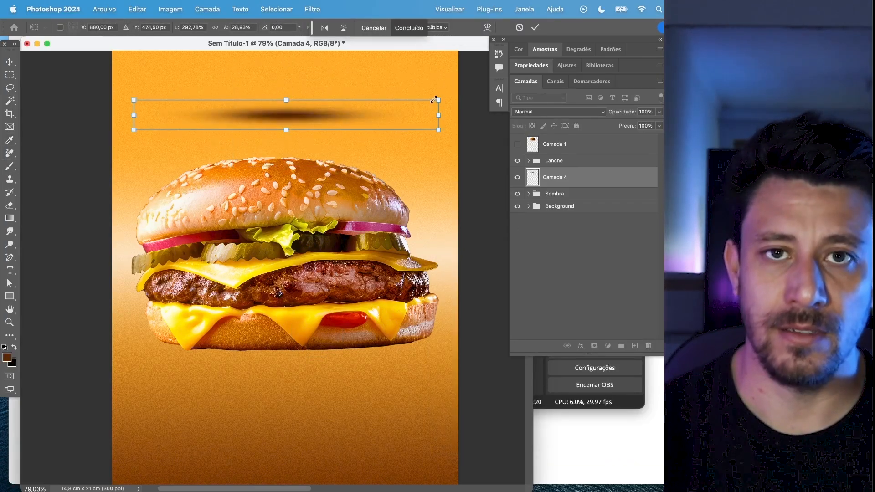
key("Escape")
key("ctrl+z")
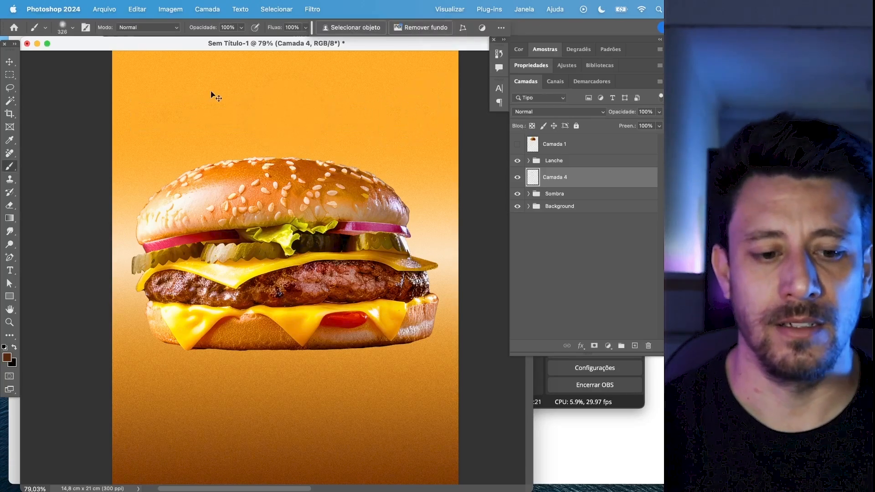
- Set the brush to a flattened elliptical tip, 47% hardness and 427 px size, and paint one dab above the burger
left_click(61, 26)
left_click_drag(100, 81, 90, 81)
left_click_drag(31, 73, 31, 65)
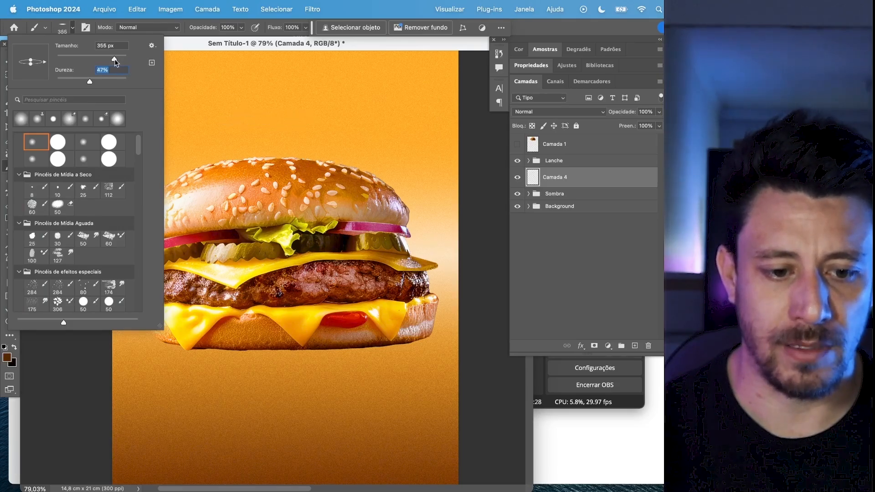
left_click_drag(114, 62, 120, 62)
left_click(281, 113)
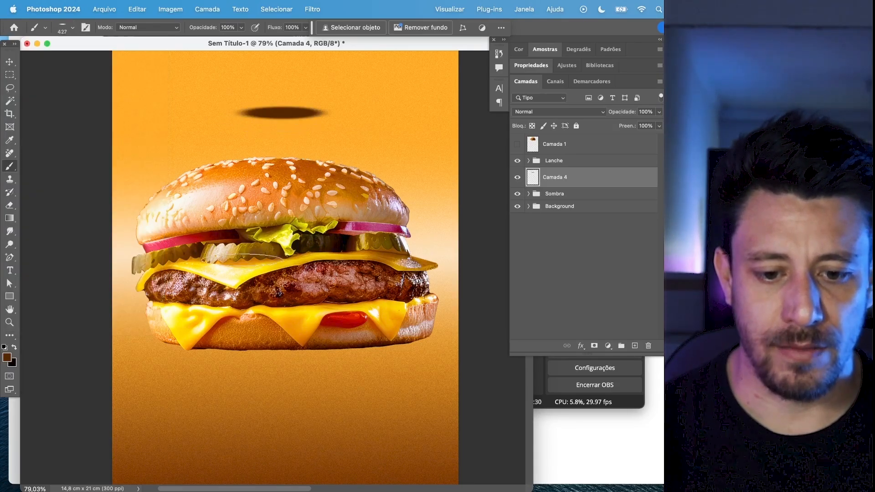
- Transform the brown dab into a wide, thin contact shadow directly beneath the burger's bottom bun
key("super+t")
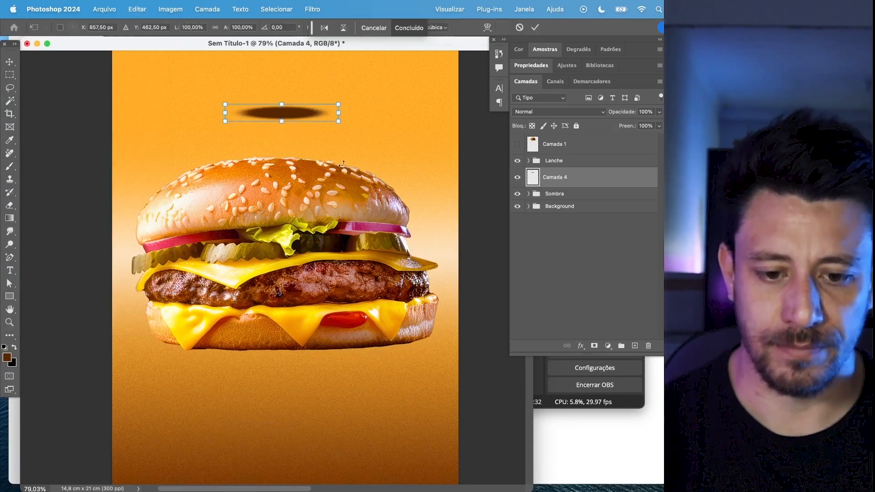
left_click_drag(329, 122, 333, 345)
left_click_drag(286, 310, 308, 328)
left_click_drag(454, 345, 486, 341)
left_click_drag(411, 339, 411, 333)
key("Return")
- Set the contact shadow layer's blend mode to Multiplicação
key("b")
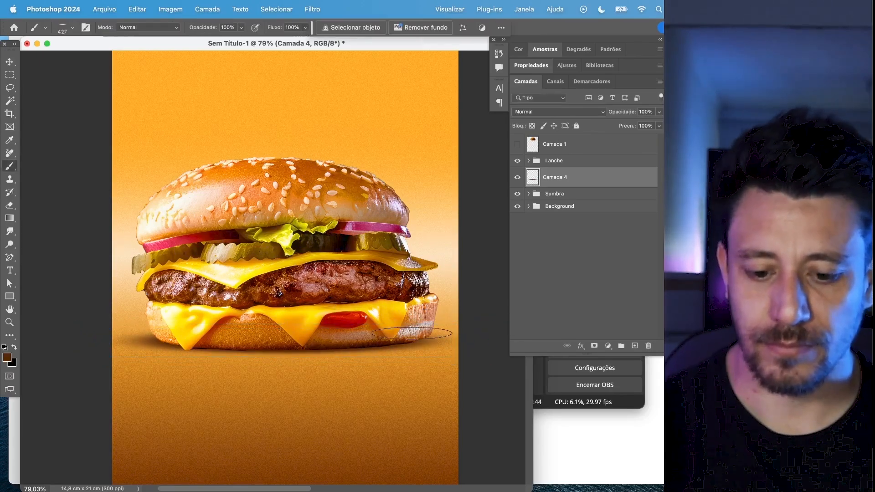
left_click(546, 112)
left_click(550, 146)
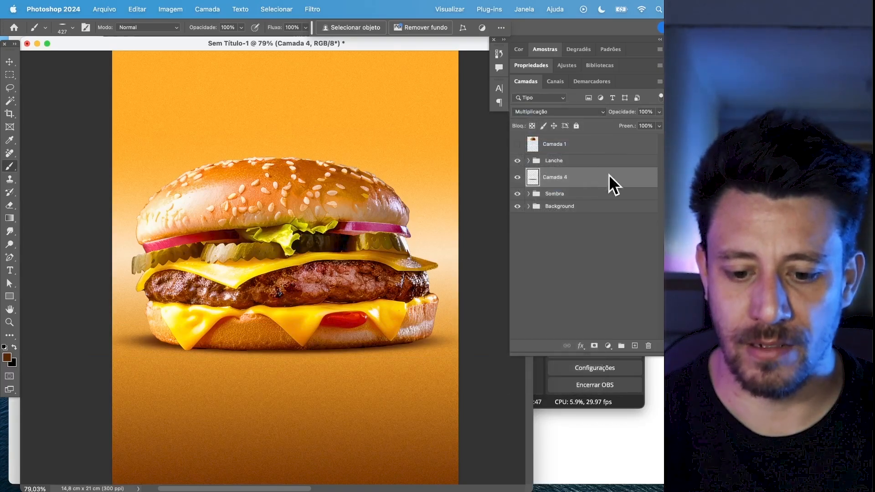
- Lower the fill of the shadow layer Camada 4 to 72% and compare the burger with and without it
left_click(659, 126)
left_click_drag(658, 137, 645, 138)
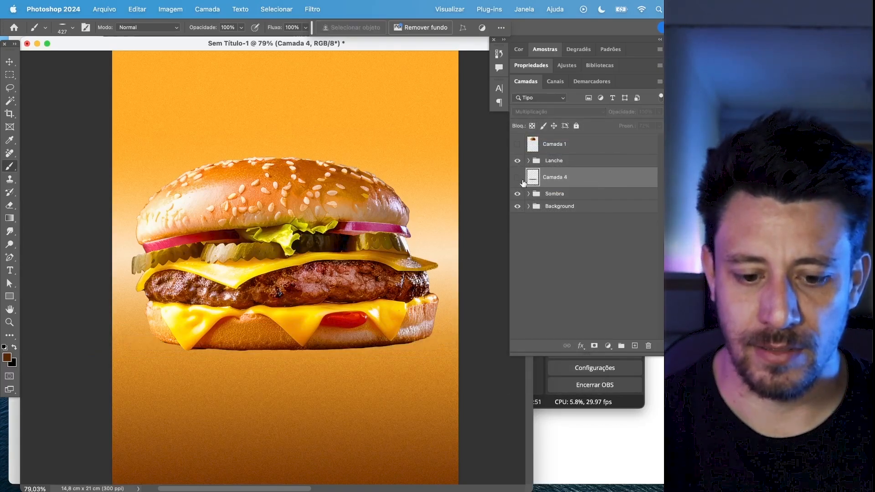
scroll(395, 284, "down", 5)
scroll(396, 284, "up", 4)
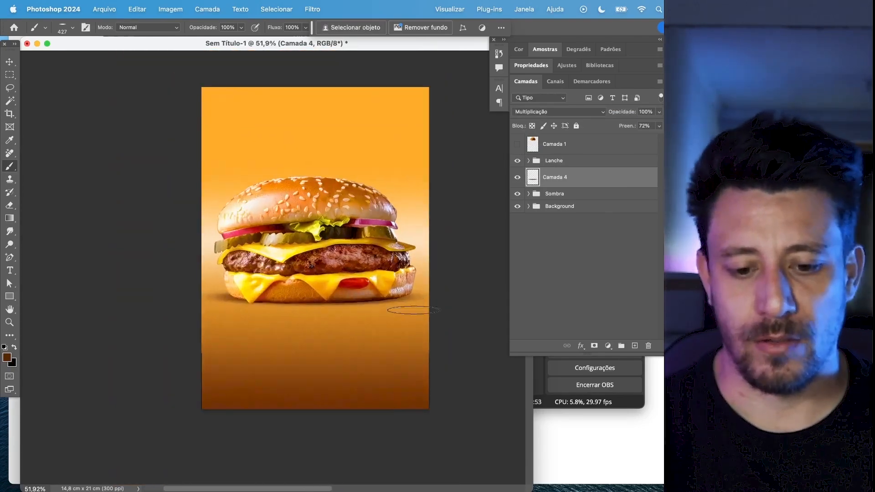
scroll(326, 311, "up", 1)
- Move the Lanche group, the Camada 4 layer and the Sombra group down together on the canvas
key("v")
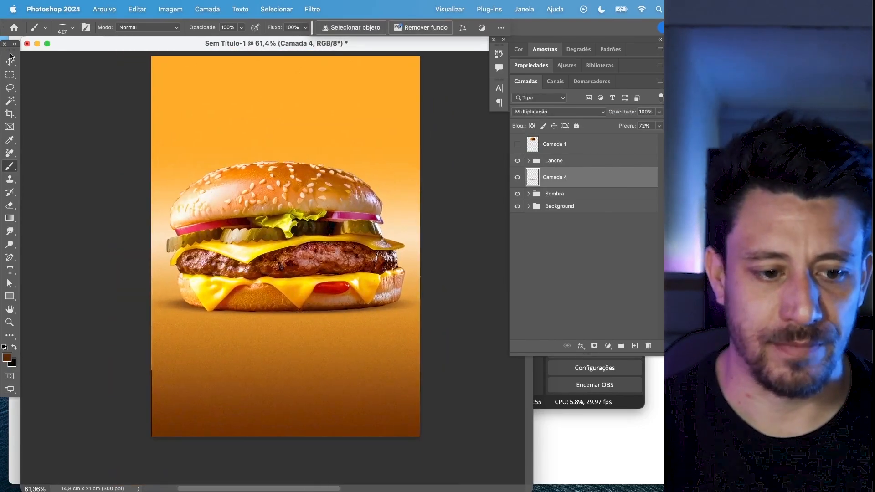
left_click(558, 161)
left_click(559, 177, "super")
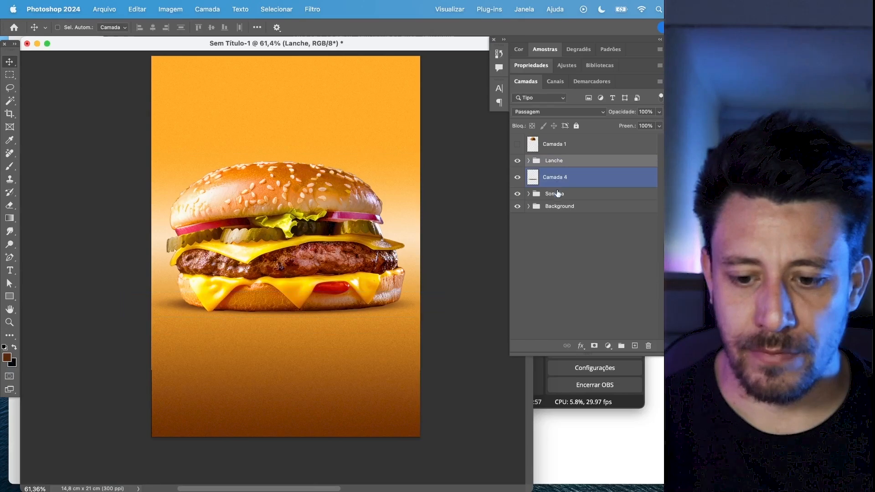
left_click(559, 194, "super")
left_click_drag(328, 246, 330, 274)
- Place Camada 4 inside the Sombra group and save the document as Aula-Final2.psd with maximum compatibility
left_click(554, 177)
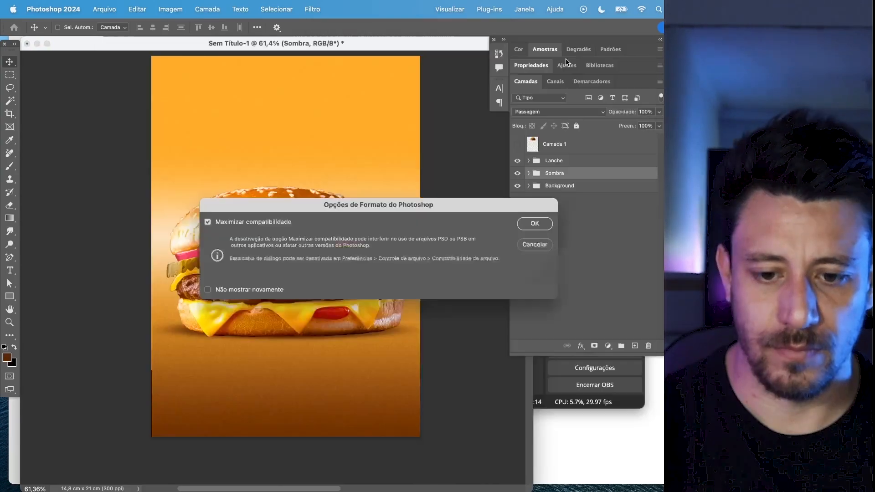
key("Return")
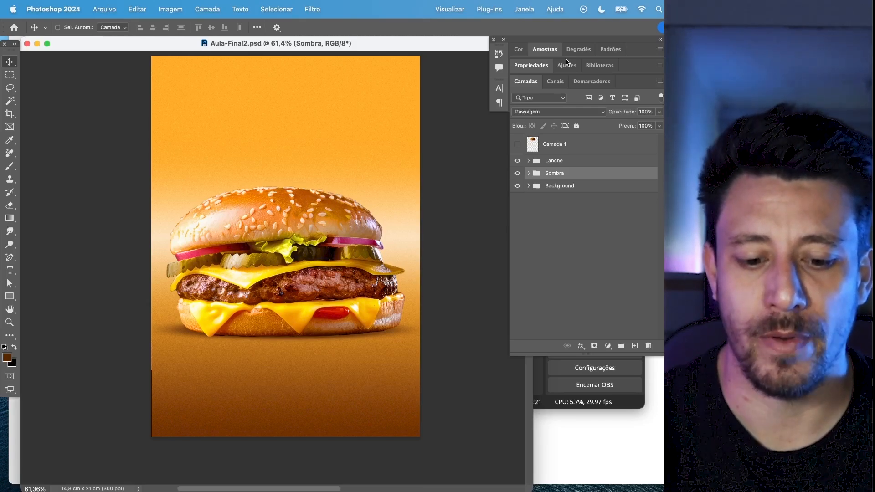
- Switch to the Aula final folder in Finder, preview french-fries-levitate-white-background.jpg and open it in Photoshop
left_click(561, 365)
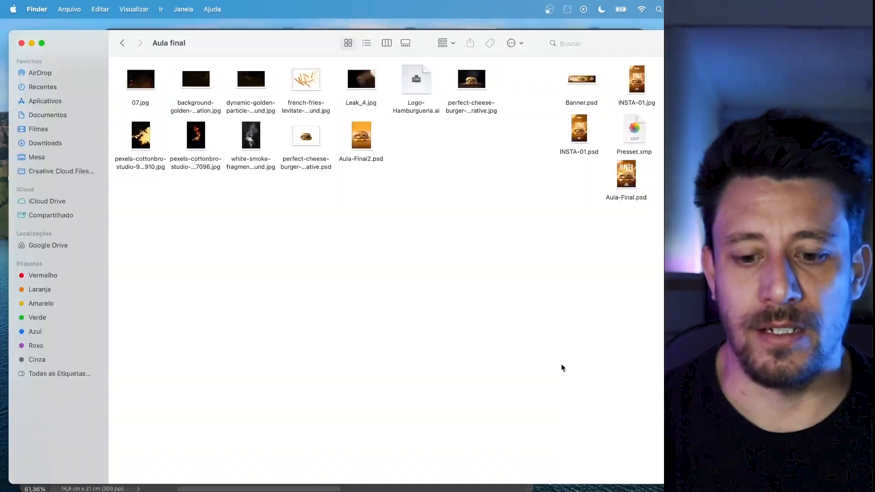
left_click(302, 86)
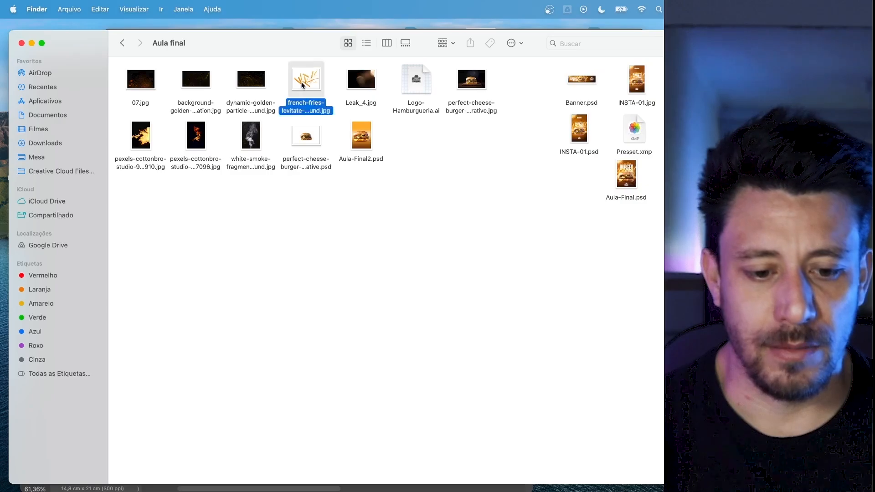
left_click(363, 85)
left_click(305, 93)
key("space")
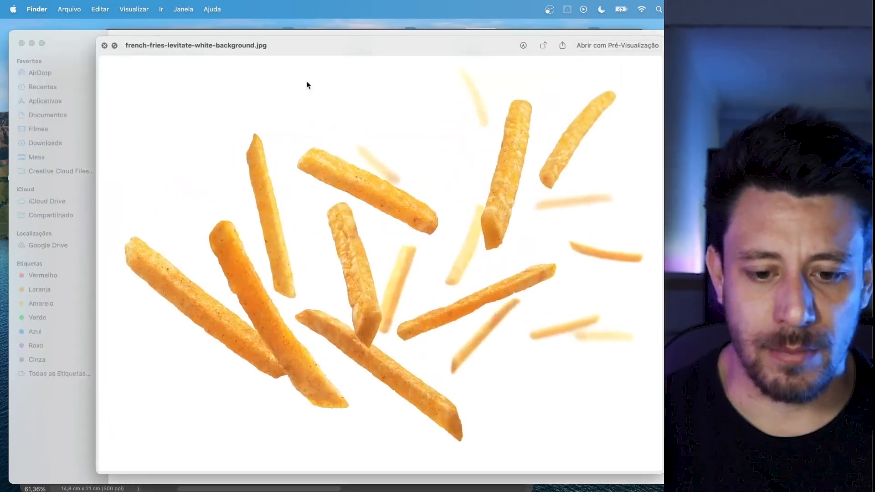
key("space")
double_click(308, 84)
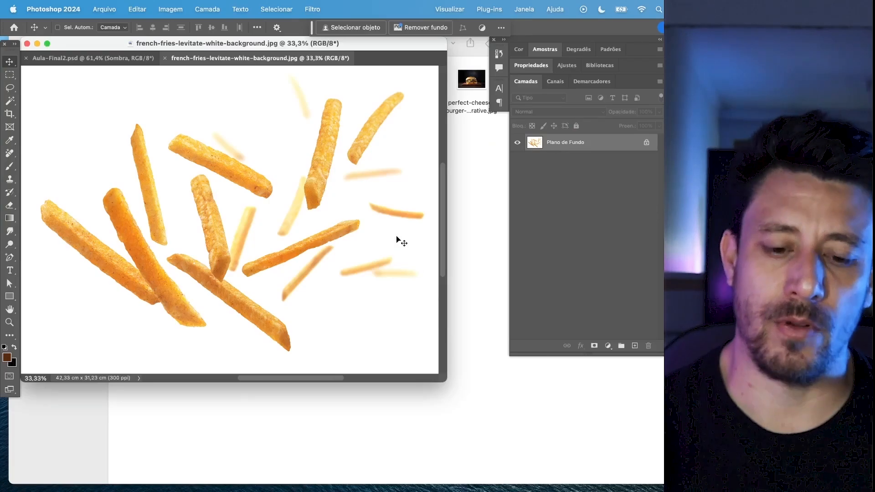
- Mask the fries from their white background using a subject selection and copy the masked layer into Aula-Final2.psd below the Lanche group
left_click(276, 9)
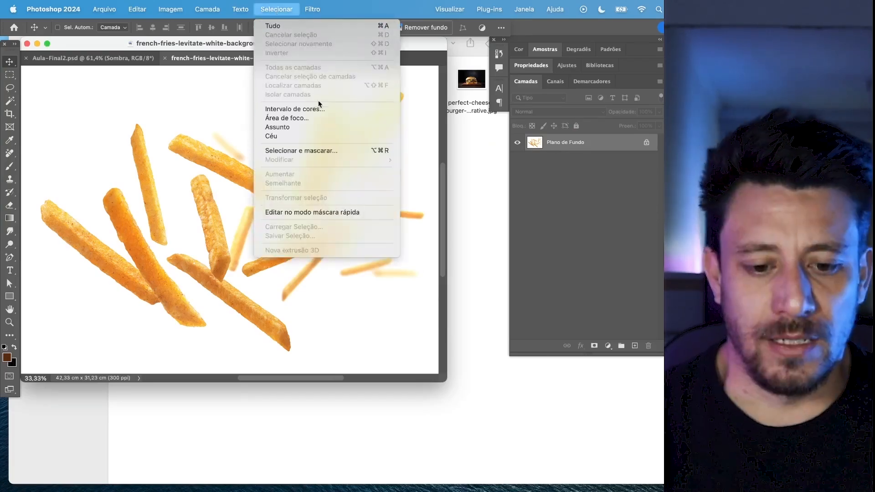
left_click(318, 130)
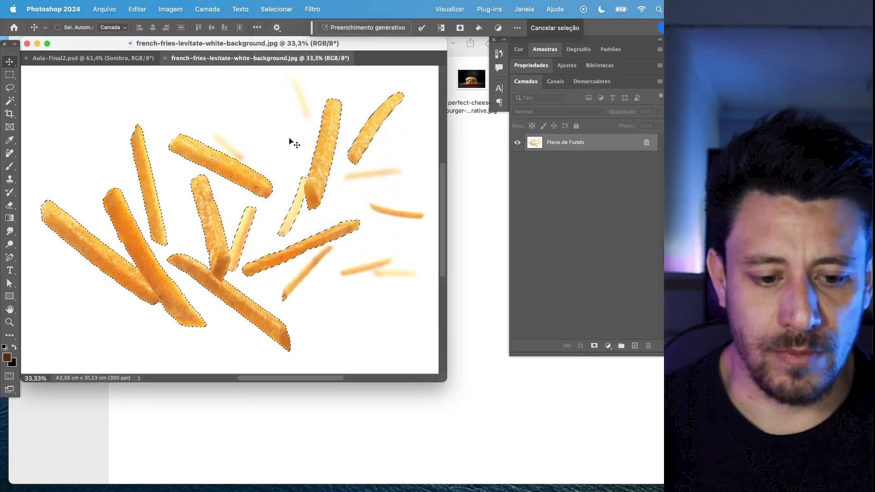
left_click(594, 345)
left_click_drag(427, 172, 288, 164)
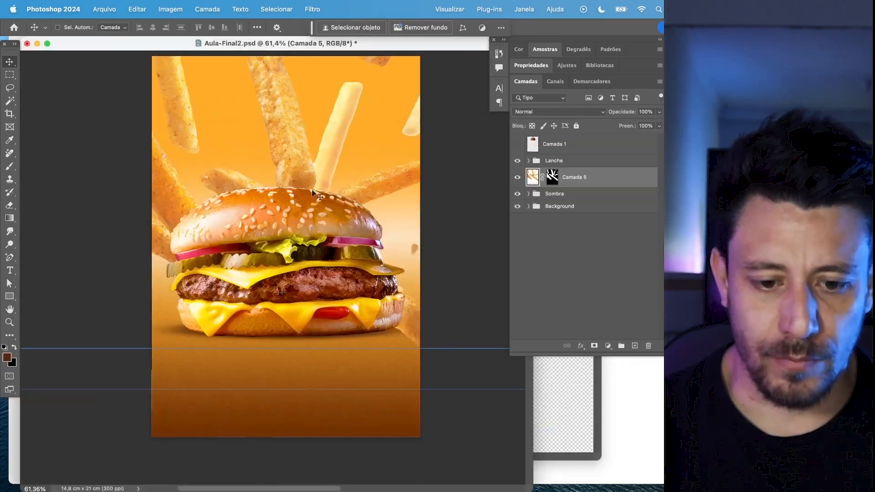
- Scale the fries layer down to about 52.5% and position it behind the upper part of the burger
key("super+t")
left_click_drag(456, 374, 321, 257)
left_click_drag(209, 186, 341, 280)
key("Return")
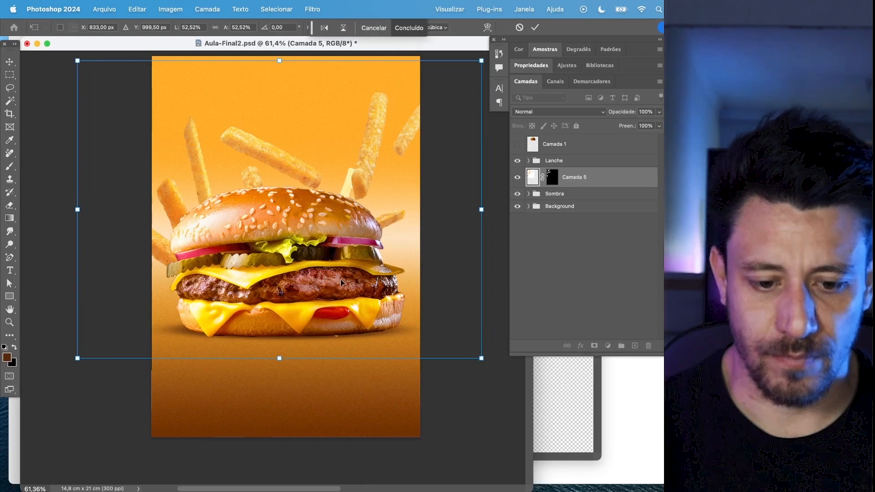
- Paint out the pale fry just above the top bun on the fries layer's mask with a 28 px black brush
left_click(552, 177)
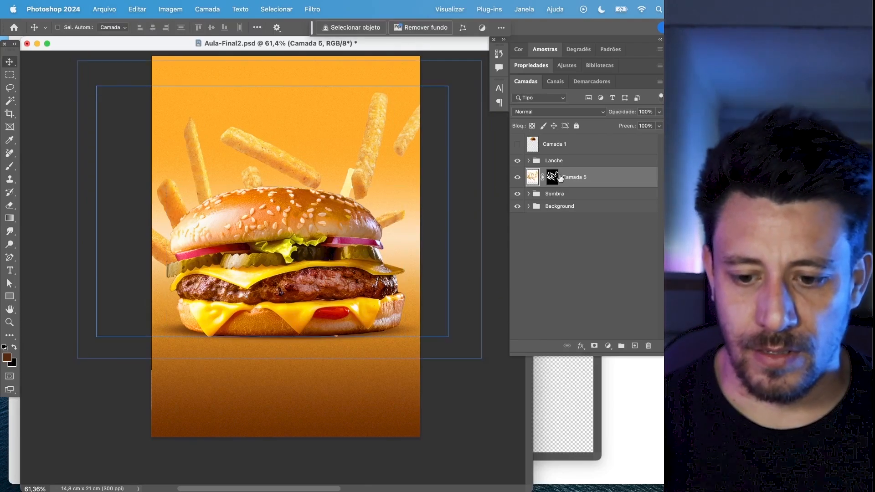
scroll(371, 185, "up", 5)
scroll(372, 185, "up", 5)
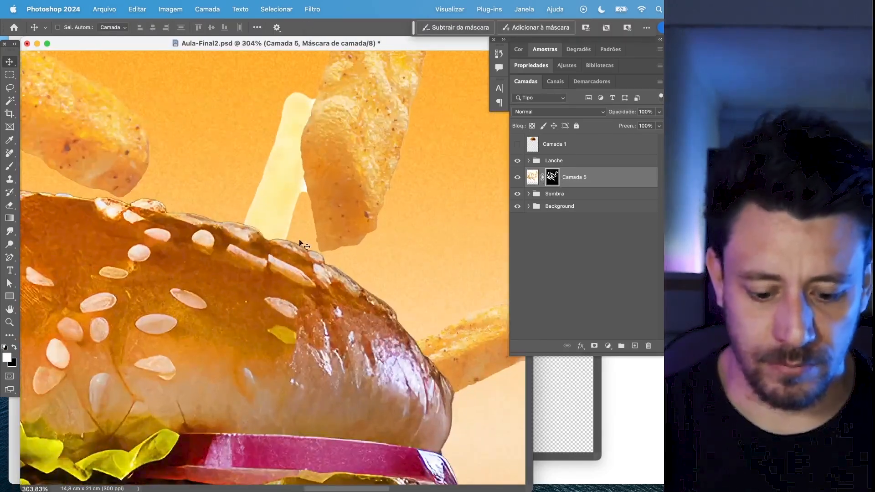
key("b")
left_click(62, 28)
left_click_drag(61, 59, 66, 59)
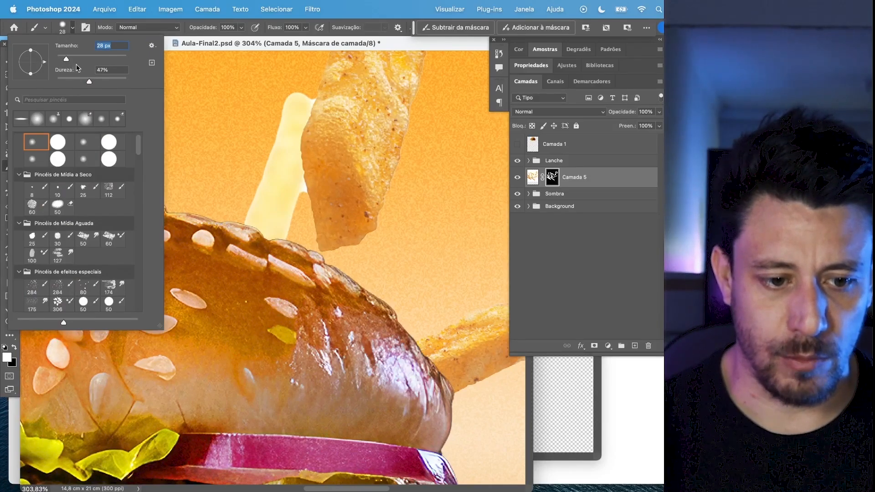
left_click(239, 207)
key("x")
mouse_move(248, 220)
left_mouse_down()
mouse_move(248, 207)
mouse_move(269, 191)
mouse_move(285, 220)
mouse_move(298, 196)
mouse_move(293, 182)
left_mouse_up()
- Rotate the fries layer clockwise and reposition it so the fries fan out above and beside the burger
key("ctrl+0")
key("ctrl+t")
left_click_drag(360, 81, 412, 114)
mouse_move(344, 169)
left_mouse_down()
mouse_move(333, 218)
mouse_move(335, 202)
left_mouse_up()
key("Return")
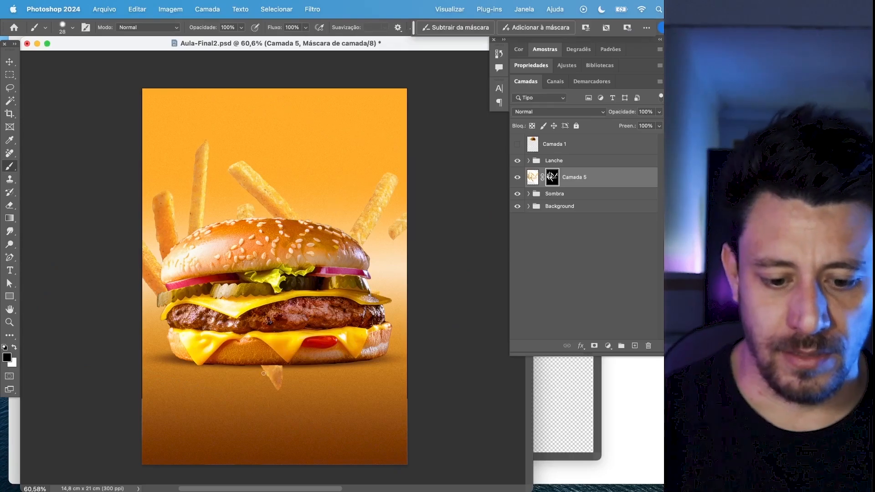
- Paint out the fry tip below the burger on the fries layer's mask with a 116 px brush
left_click(63, 28)
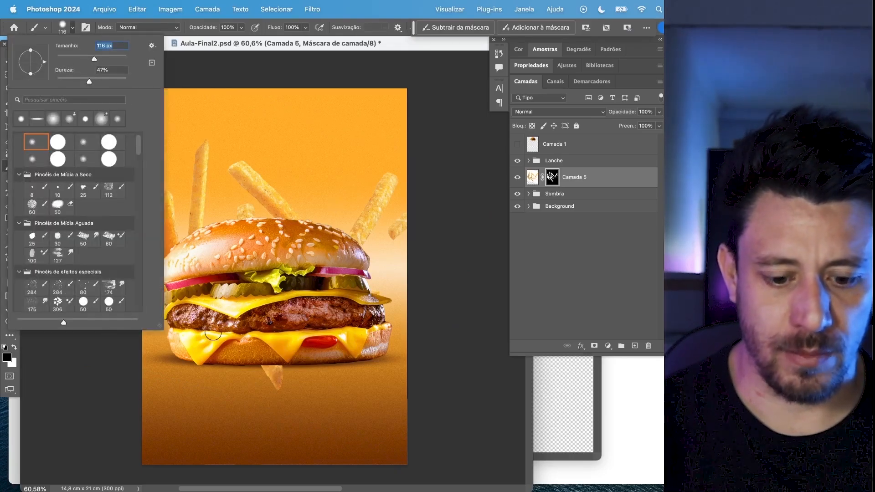
key("Return")
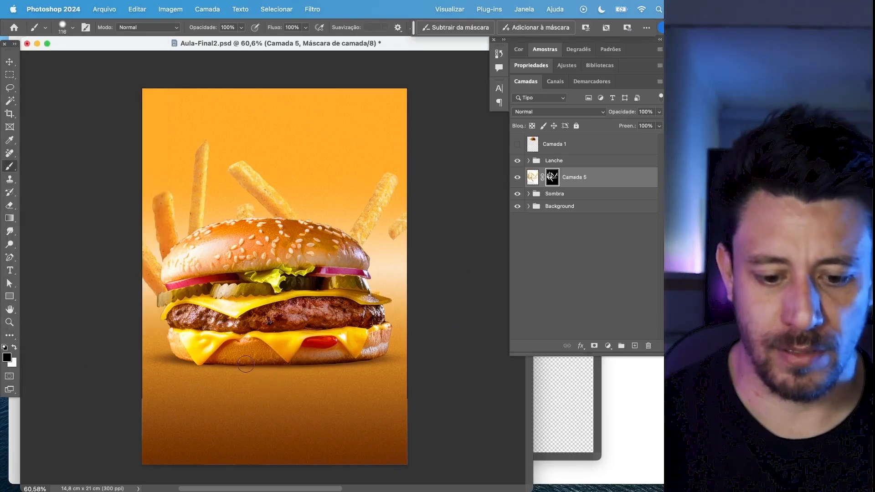
key("v")
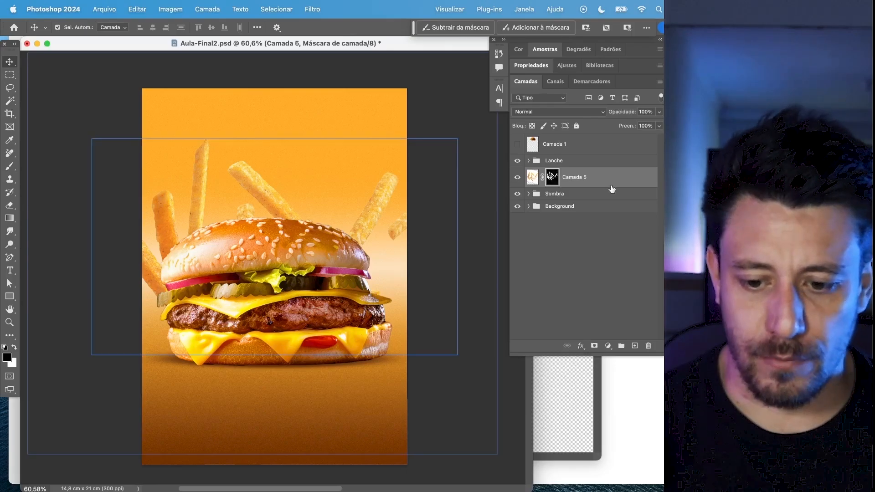
- Duplicate the masked fries layer and delete the layer mask of the original Camada 5
key("ctrl+j")
left_click(534, 200)
right_click(554, 197)
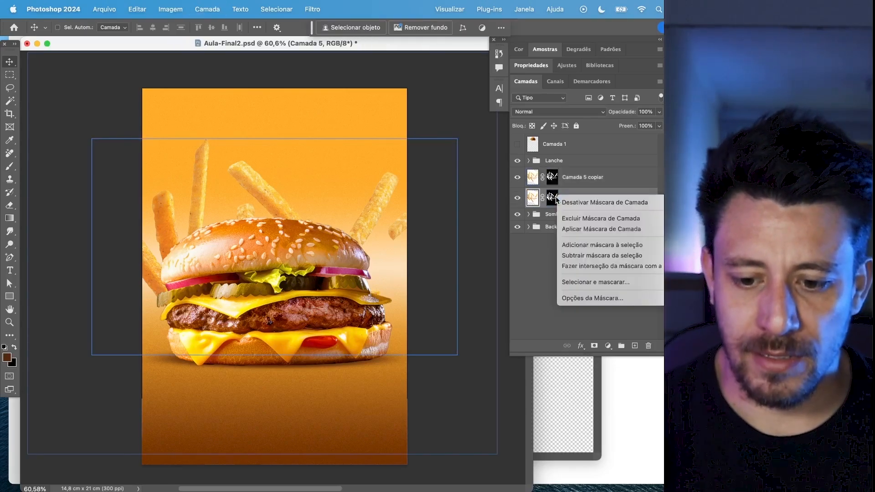
left_click(587, 228)
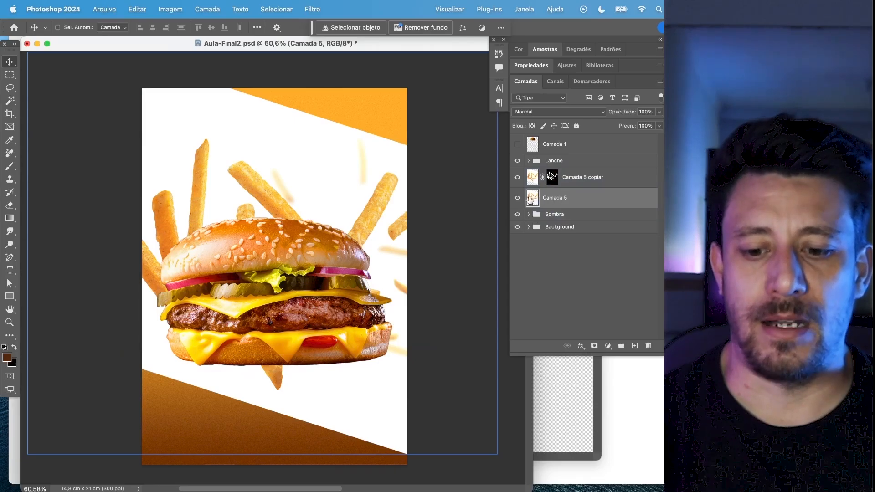
- Set the unmasked Camada 5 layer to the Multiplicação blend mode and compare the image with it hidden and shown
left_click(534, 111)
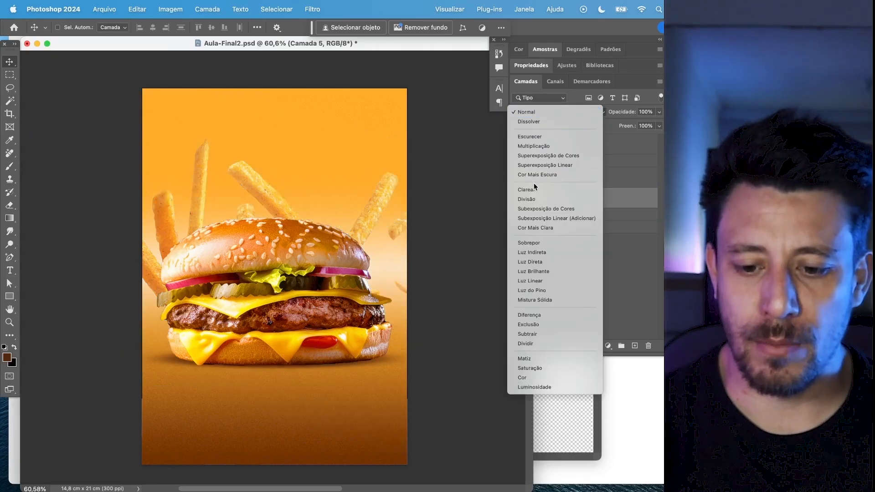
left_click(534, 146)
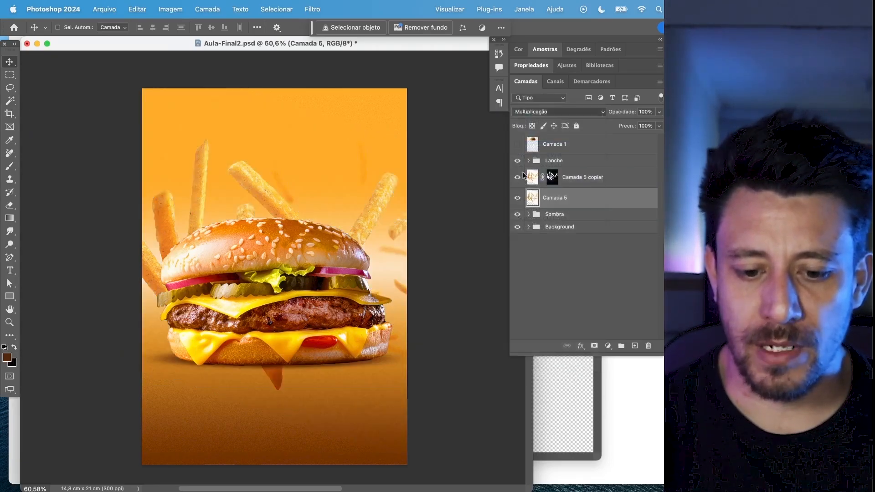
left_click(517, 198)
left_click(518, 198)
- Add a layer mask to Camada 5 and paint out the fry tip under the bottom bun in black
key("z")
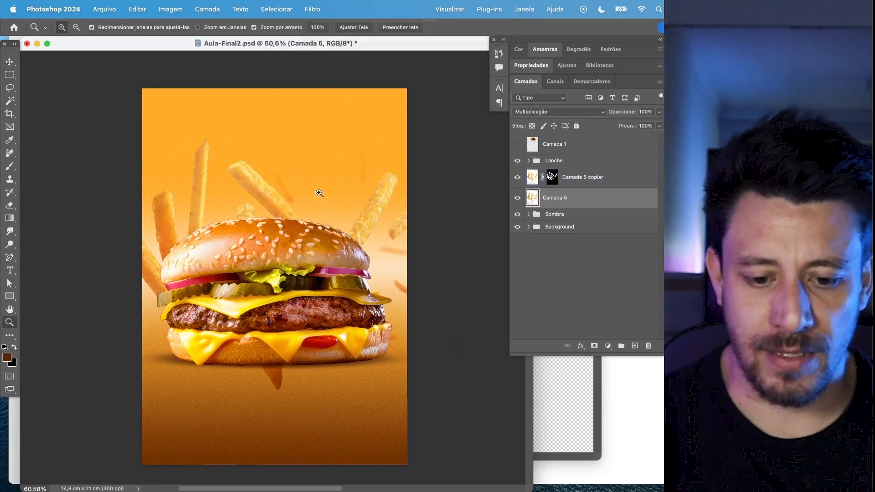
left_click_drag(319, 191, 365, 177)
scroll(355, 186, "down", 5)
scroll(355, 187, "right", 5)
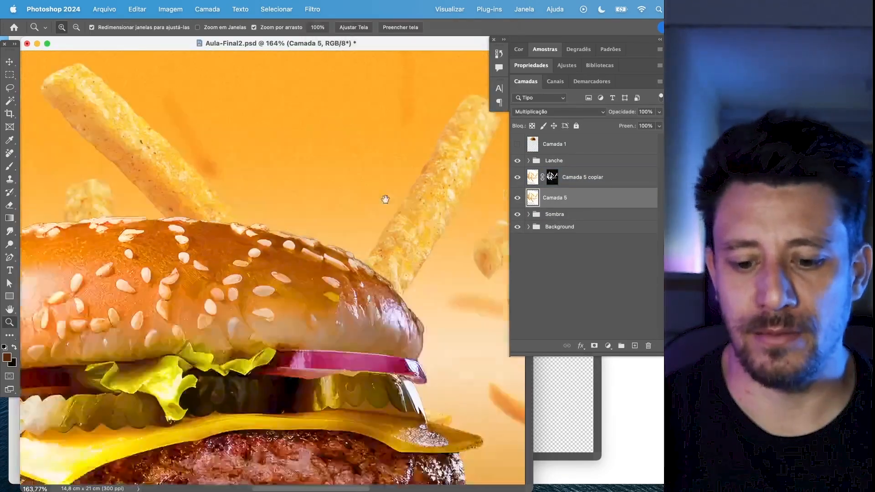
left_click_drag(400, 301, 359, 312)
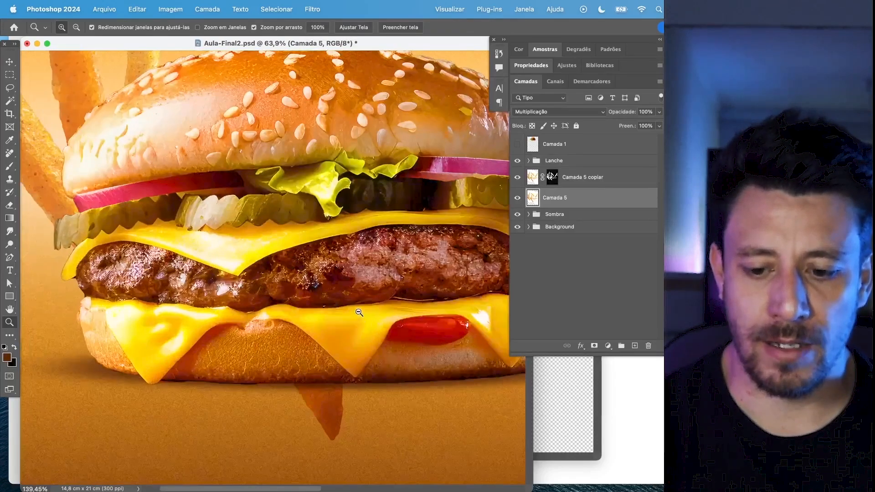
left_click(595, 346)
key("b")
mouse_move(332, 438)
left_mouse_down()
mouse_move(312, 433)
mouse_move(332, 405)
left_mouse_up()
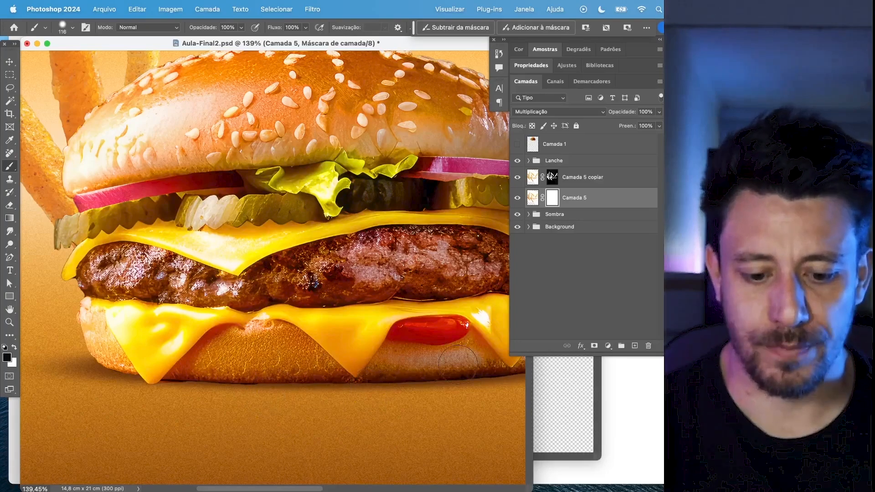
scroll(458, 365, "down", 5)
scroll(363, 292, "right", 3)
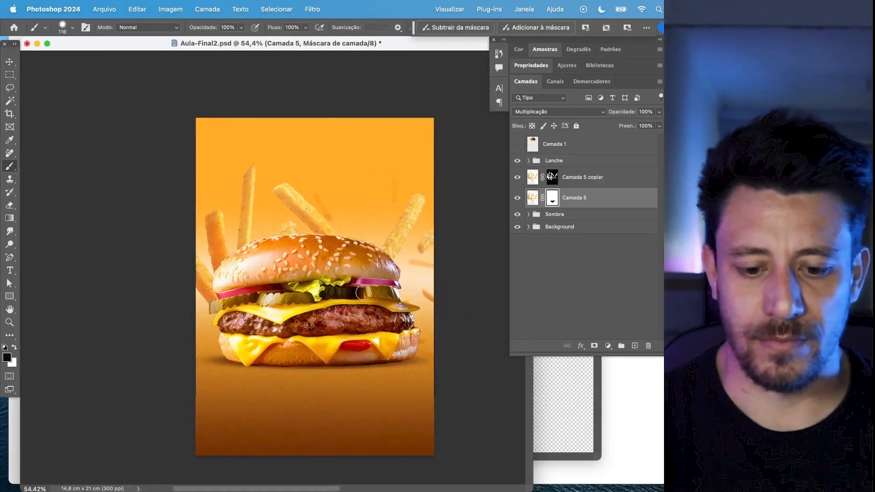
scroll(321, 295, "up", 2)
- Close the french-fries-levitate-white-background.jpg document without saving it
left_click(579, 399)
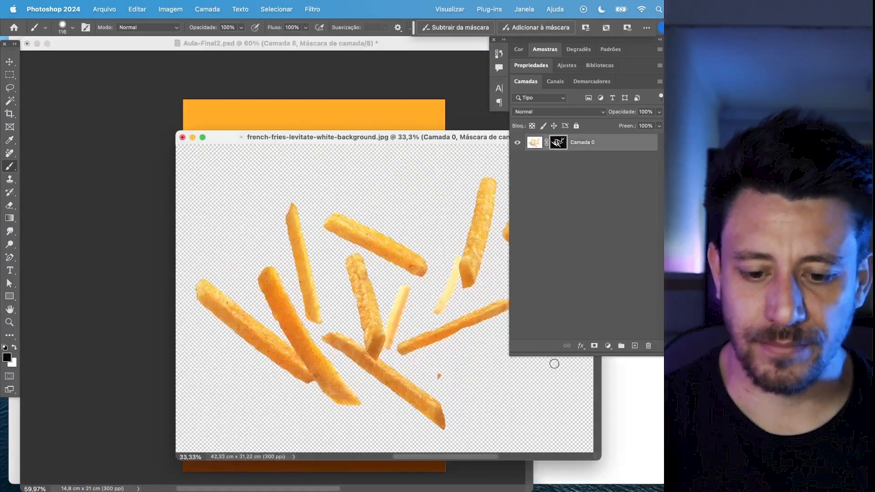
left_click(182, 141)
left_click(397, 211)
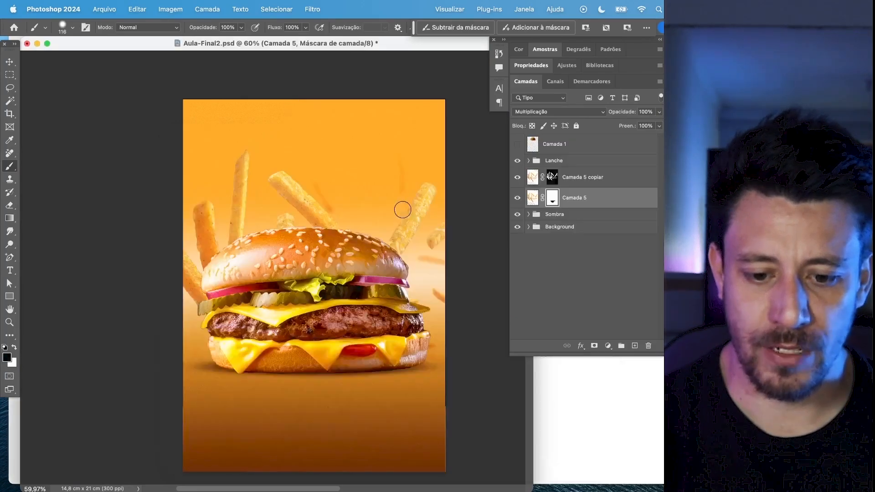
- Place the white-smoke-fragments-black-background image from the Aula final folder in Finder into the Photoshop poster
left_click(573, 377)
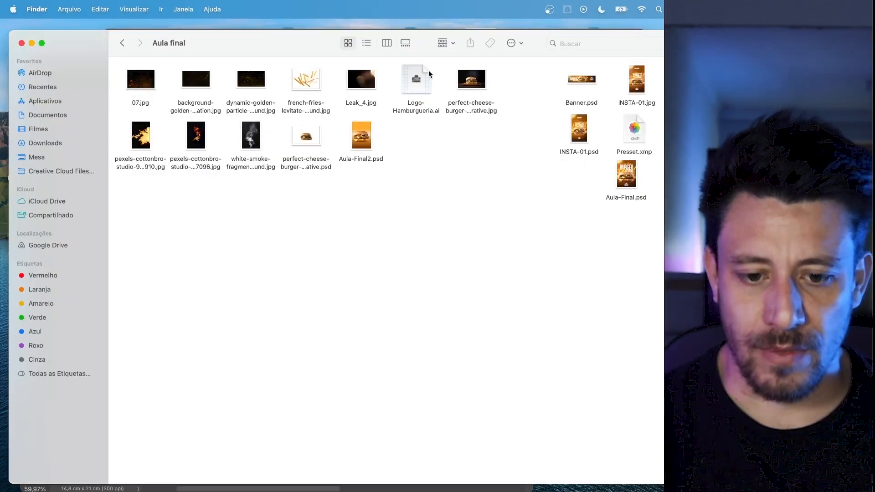
left_click(251, 138)
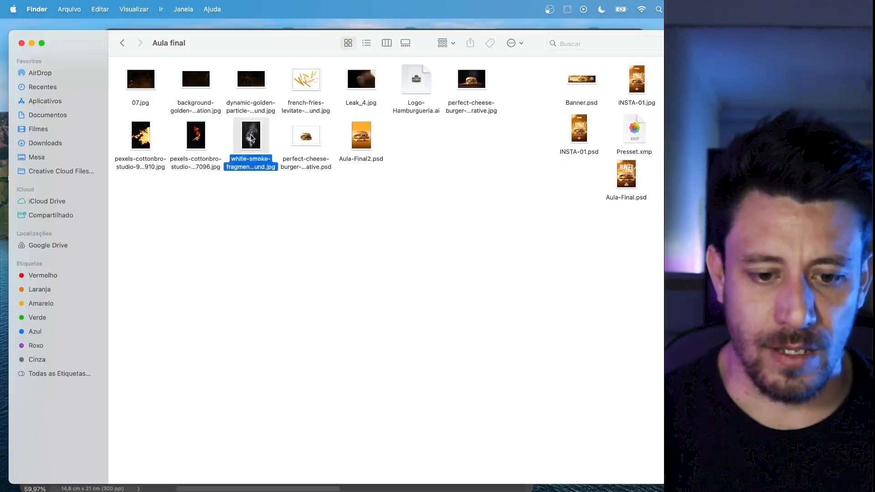
left_click_drag(258, 135, 314, 178)
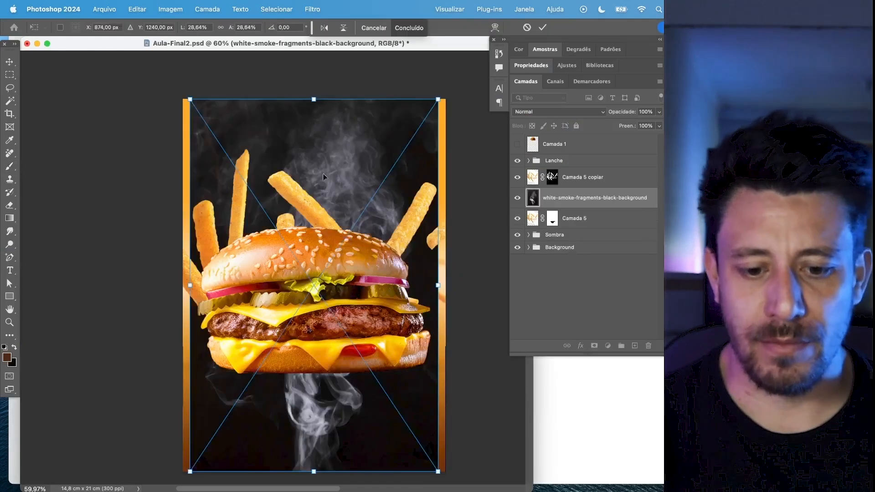
key("Return")
- Move the smoke layer above the Lanche group and set its blend mode to Divisão
left_click_drag(577, 198, 576, 155)
left_click(564, 112)
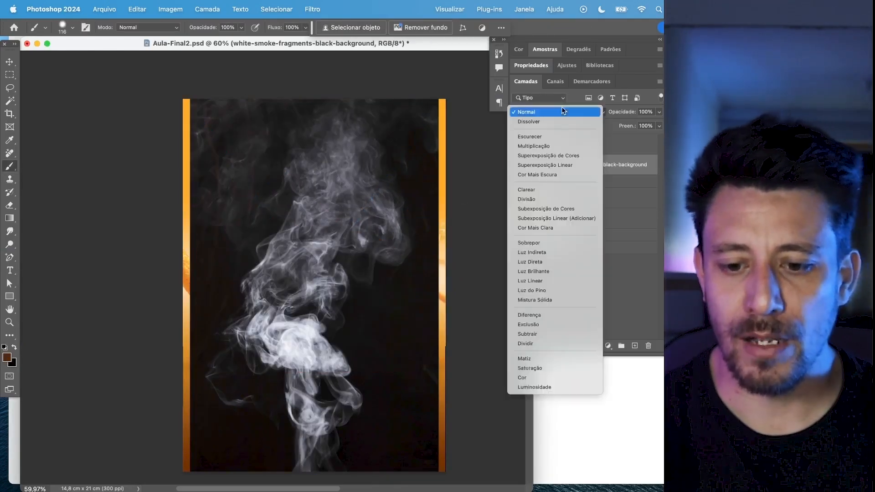
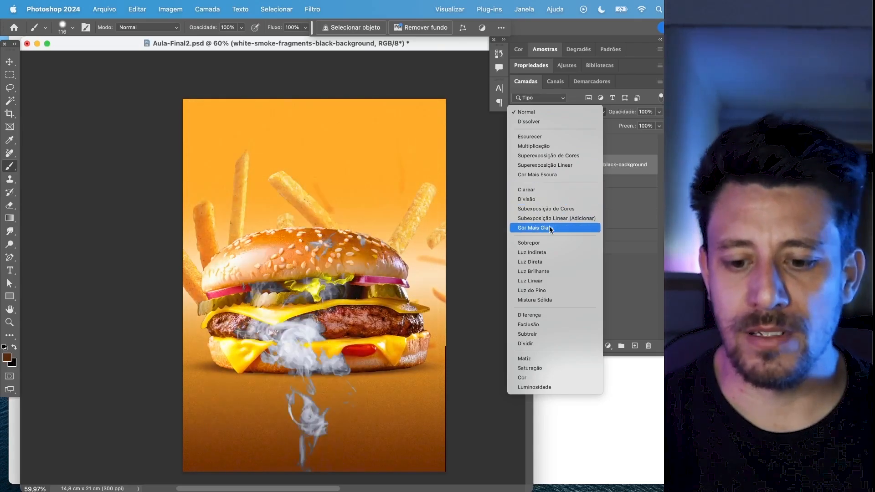
left_click(534, 199)
- Enlarge and rotate the smoke and position it along the left side of the burger
key("ctrl+t")
left_click_drag(383, 268, 475, 186)
left_click_drag(217, 252, 225, 152)
left_click_drag(354, 236, 245, 243)
key("super+z")
left_click_drag(144, 256, 211, 382)
left_click_drag(378, 228, 192, 266)
left_click_drag(360, 201, 326, 138)
left_click_drag(222, 255, 177, 268)
key("Return")
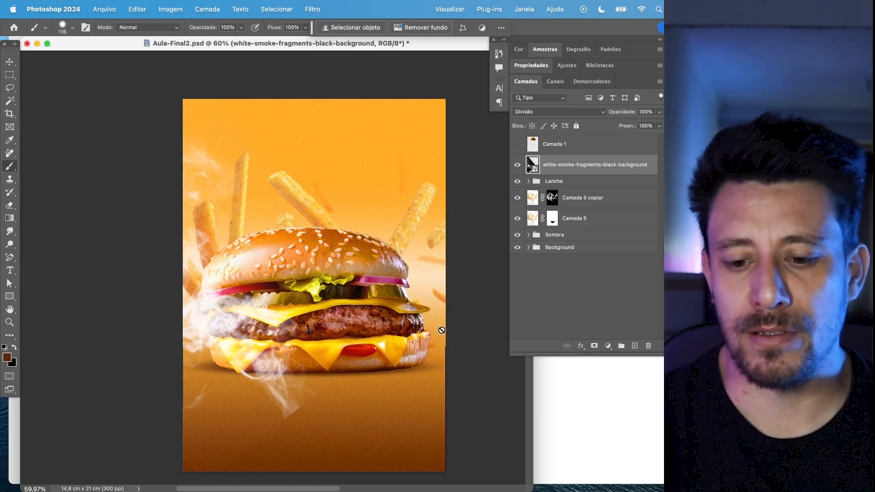
- Add a layer mask to the smoke layer and fade the smoke off the burger with a black-to-transparent gradient
left_click(594, 345)
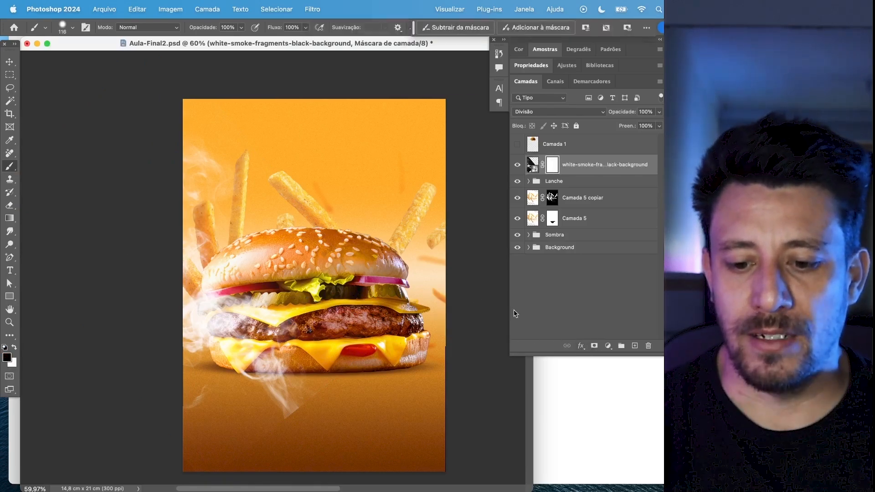
left_click(16, 221)
left_click(46, 218)
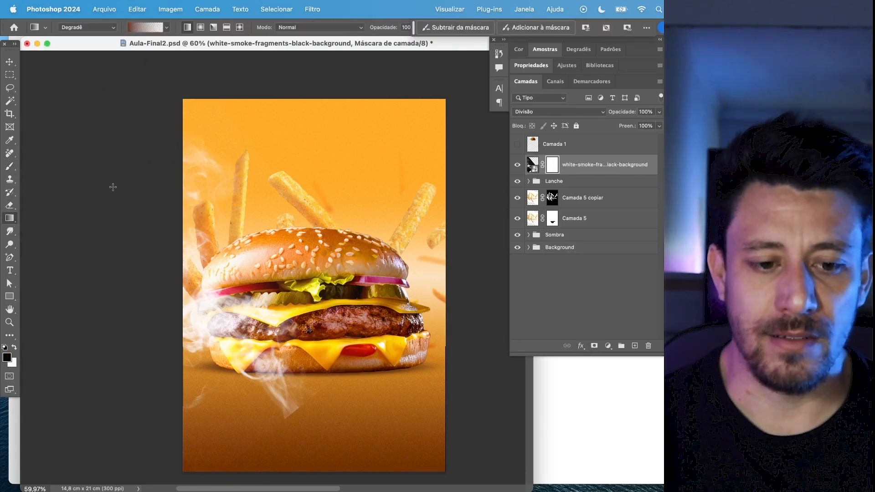
left_click(143, 26)
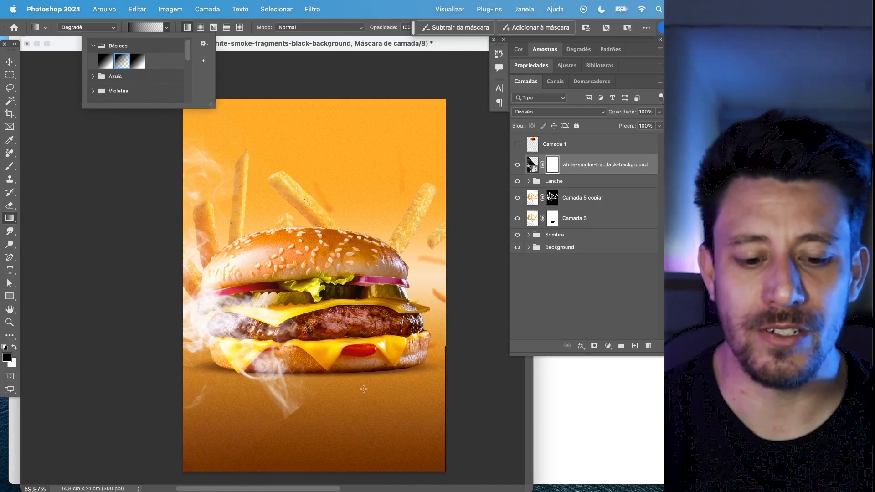
left_click_drag(260, 383, 176, 279)
left_click_drag(290, 303, 155, 296)
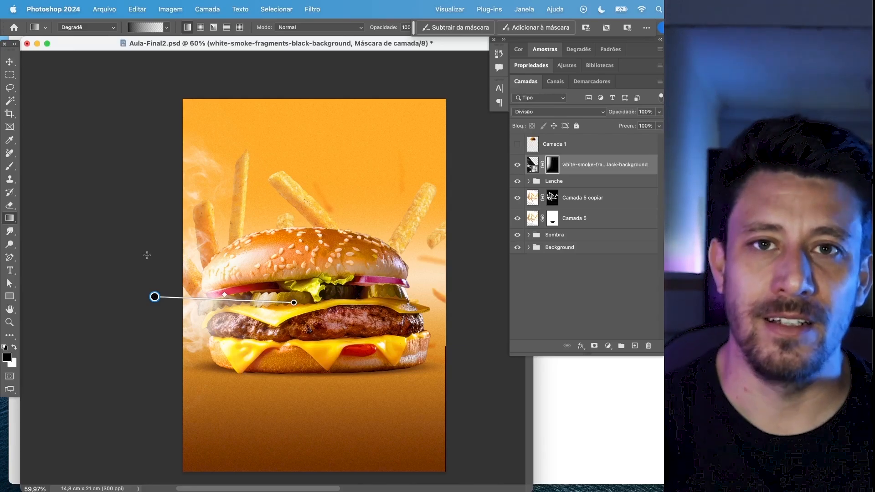
- Duplicate the smoke layer, flip the copy horizontally, and rotate and position it along the burger's right side
left_click(6, 61)
key("super+j")
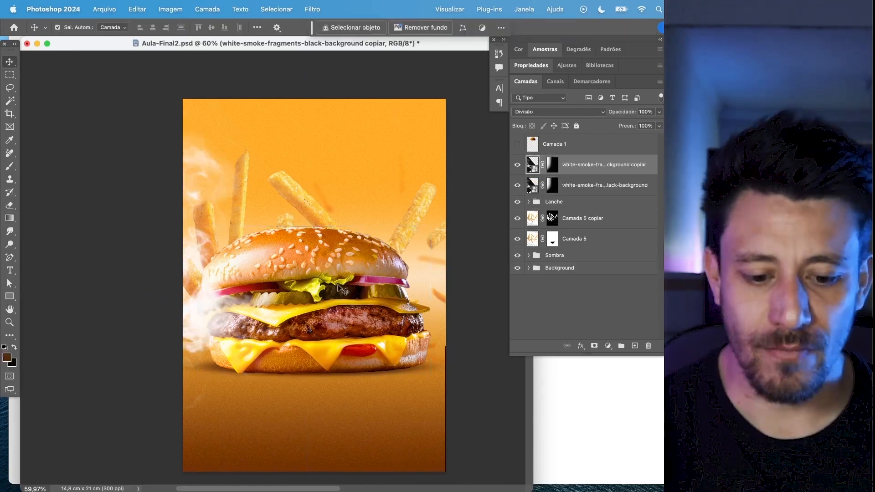
key("super+t")
right_click(227, 236)
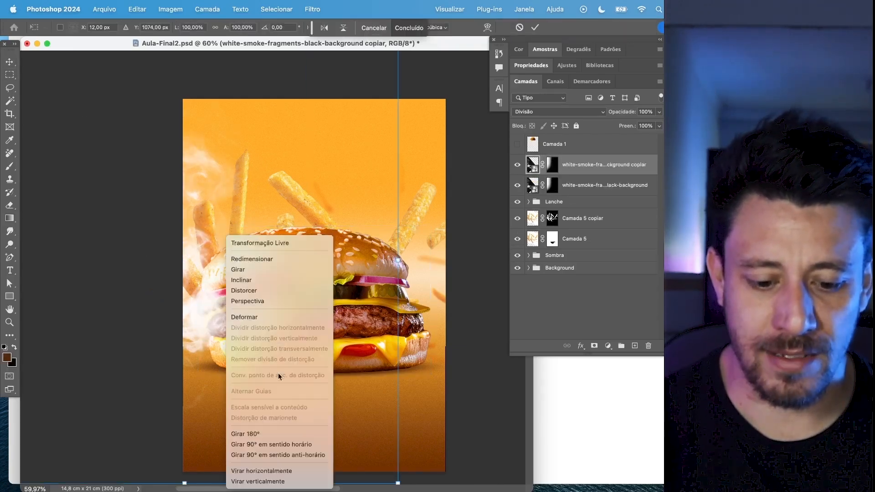
left_click(273, 471)
left_click_drag(263, 277, 473, 211)
left_click_drag(194, 218, 242, 316)
left_click_drag(349, 253, 359, 287)
key("Return")
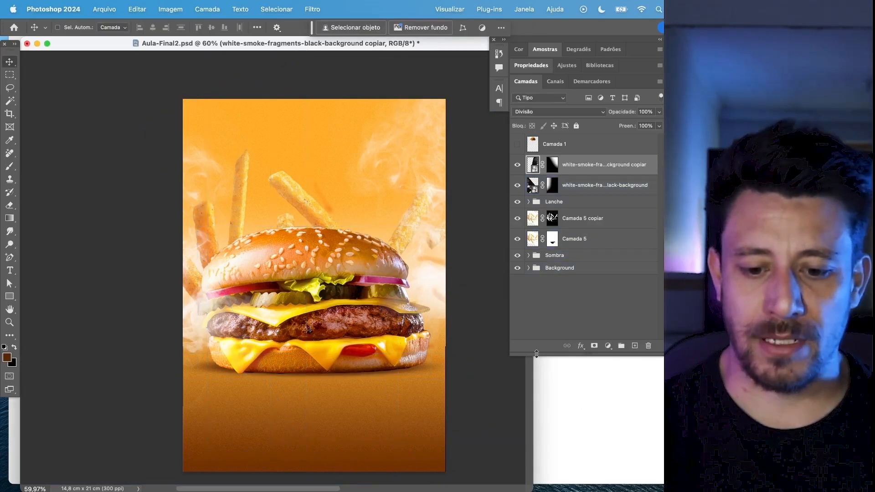
- Place the pexels-cottonbro-studio-9666910 fire image from Finder, rotated 90° and positioned over the poster's upper half
left_click(557, 392)
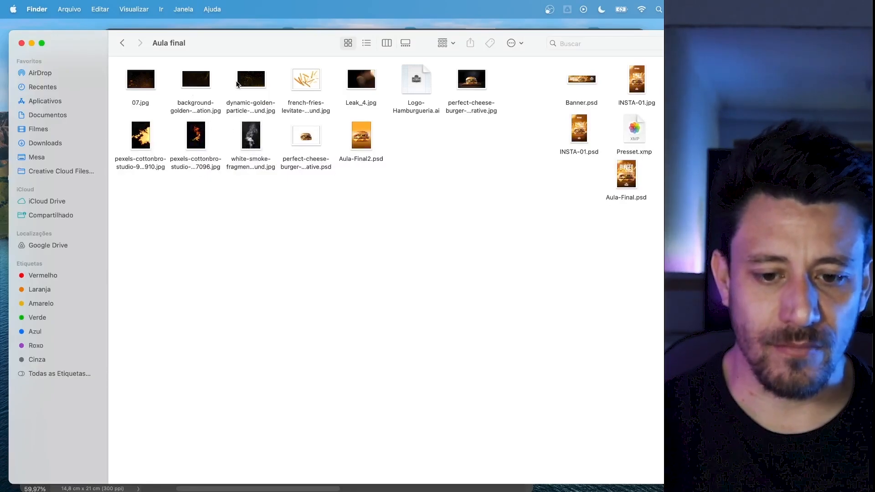
left_click_drag(144, 140, 287, 226)
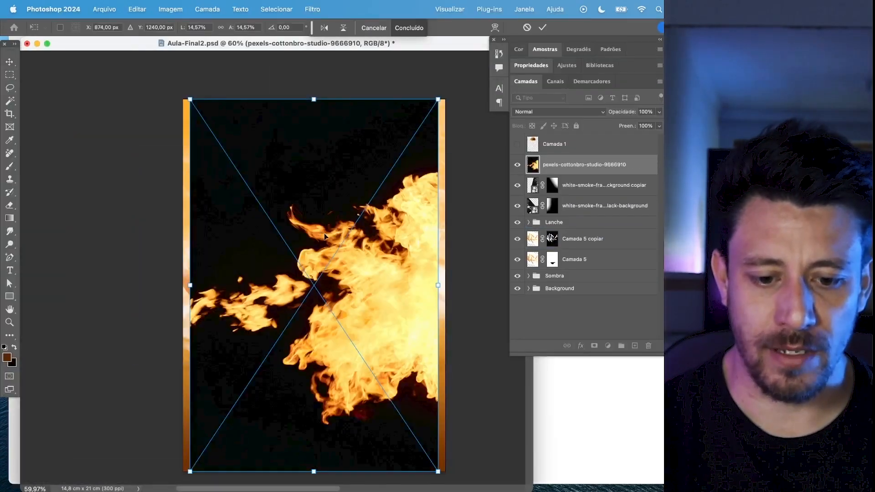
left_click_drag(248, 65, 460, 241)
left_click_drag(369, 307, 370, 204)
key("Return")
- Move the fire layer below Camada 5, set its blend mode to Clarear, and reposition the flames behind the fries
left_click_drag(583, 164, 588, 264)
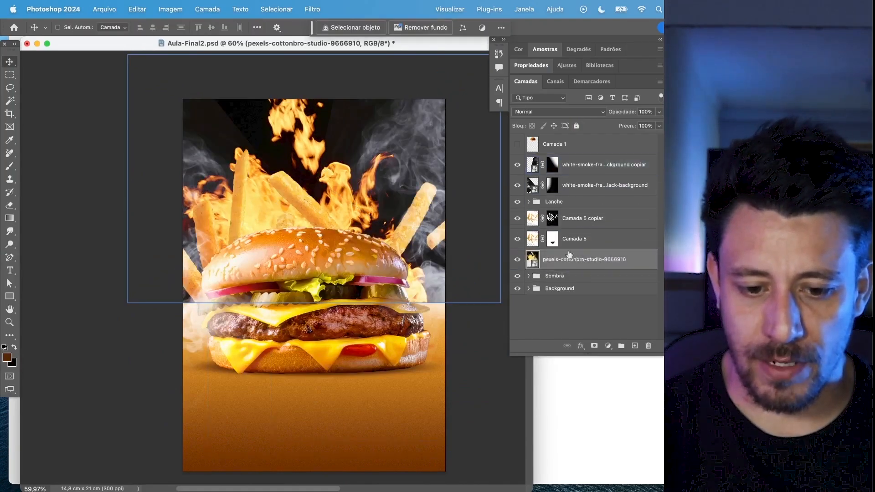
left_click(519, 112)
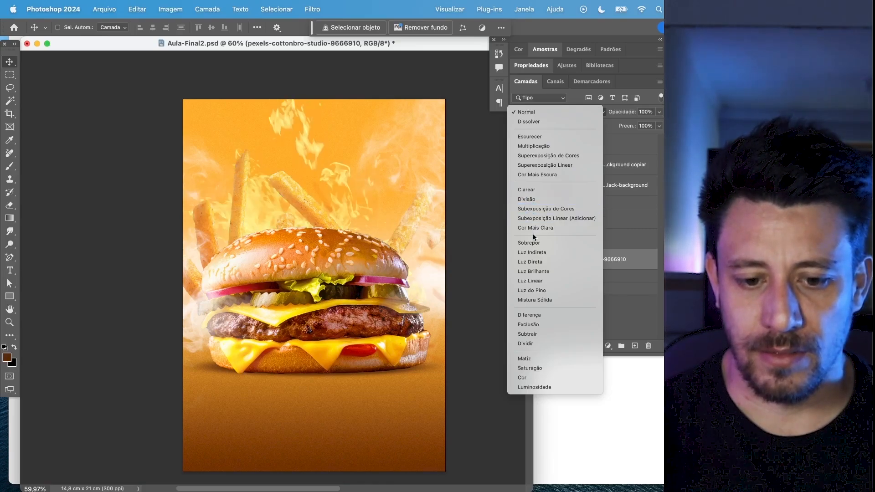
left_click(535, 188)
key("super+t")
left_click_drag(337, 245, 320, 234)
key("Return")
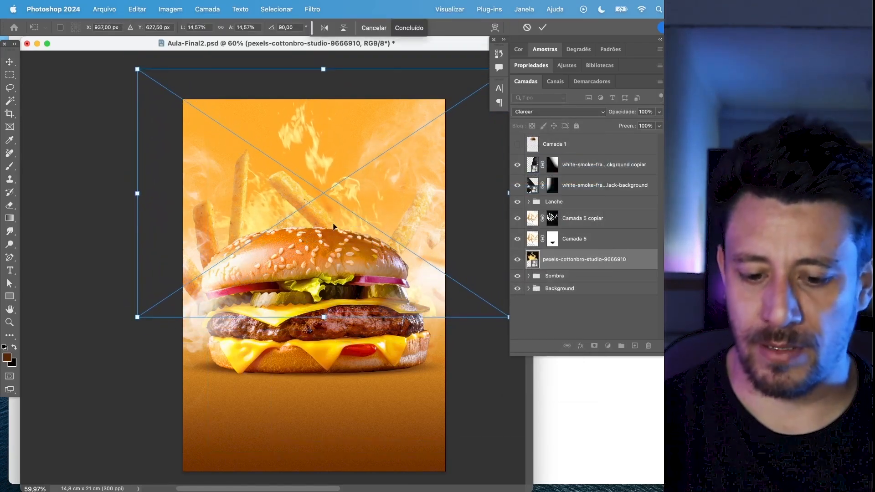
- Mask the fire layer with a gradient that fades its lower part, and nudge the flames behind the fries
left_click(594, 345)
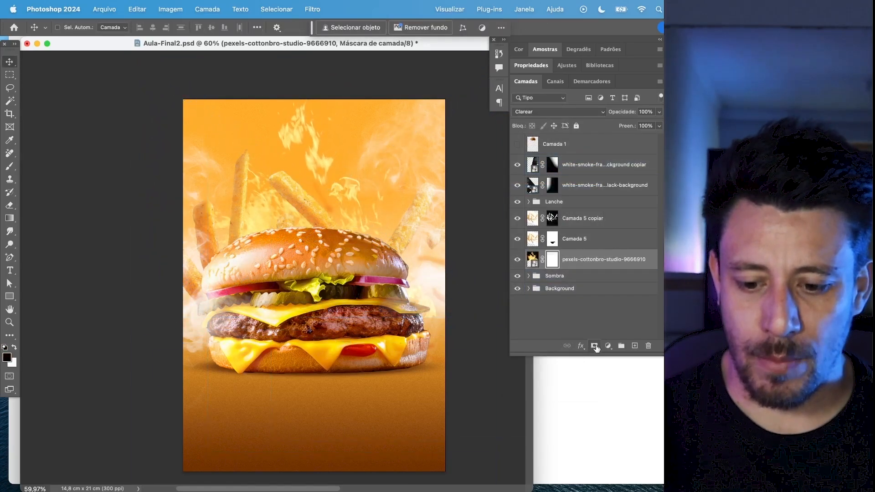
left_click(10, 218)
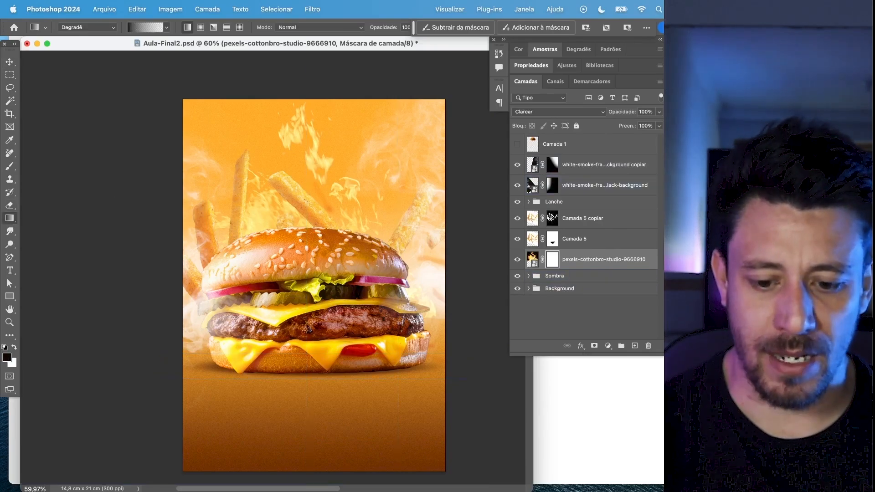
left_click_drag(358, 331, 339, 199)
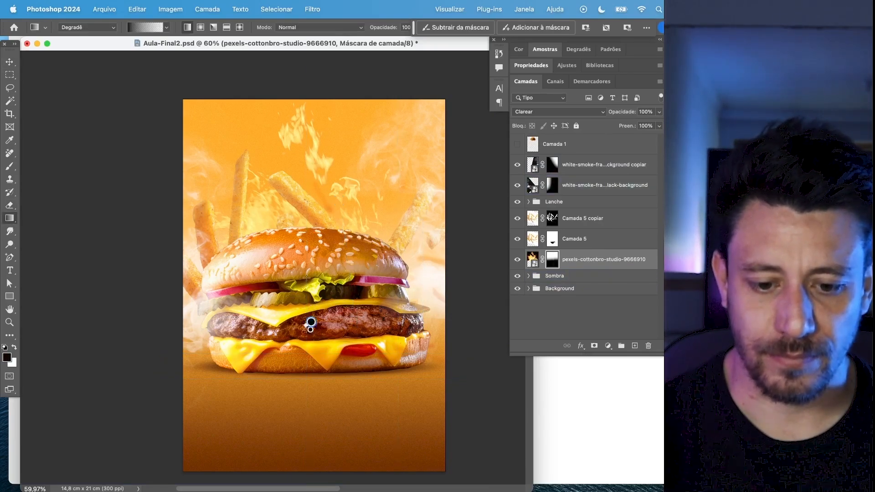
key("v")
left_click_drag(289, 186, 300, 203)
left_click(410, 433, "super")
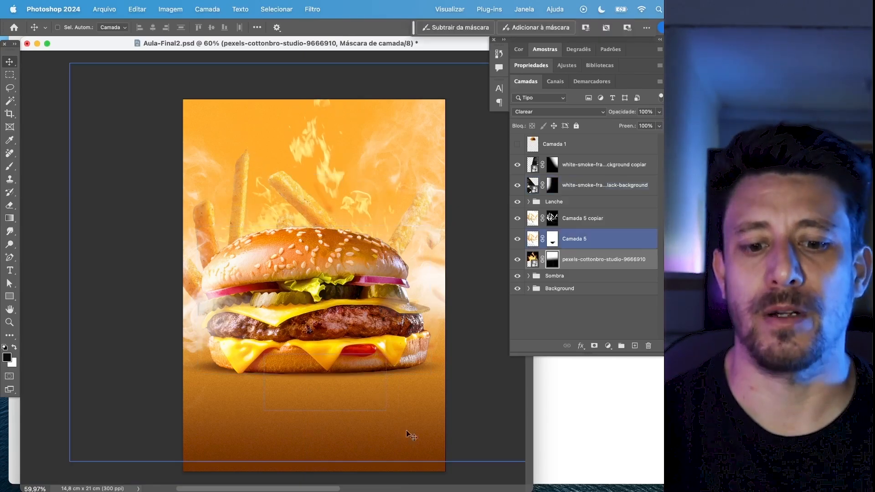
- Preview the golden particle images in Finder and place dynamic-golden-particle-flowing-dust-background into the Photoshop poster
left_click(575, 402)
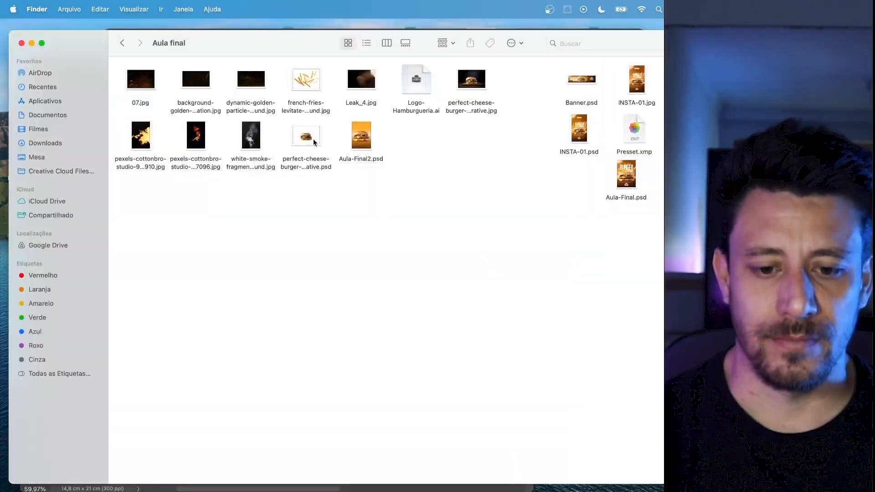
left_click(253, 75)
key("space")
key("space")
key("Left")
key("space")
key("Left")
key("Right")
key("Right")
key("space")
left_click_drag(253, 75, 319, 212)
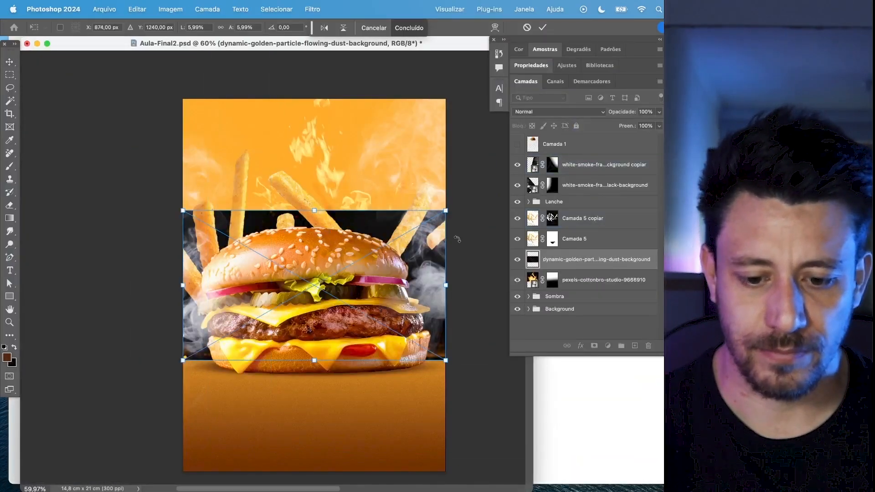
- Move the golden particle layer to the top of the layer stack and set its blend mode to Divisão
left_click_drag(581, 251, 579, 145)
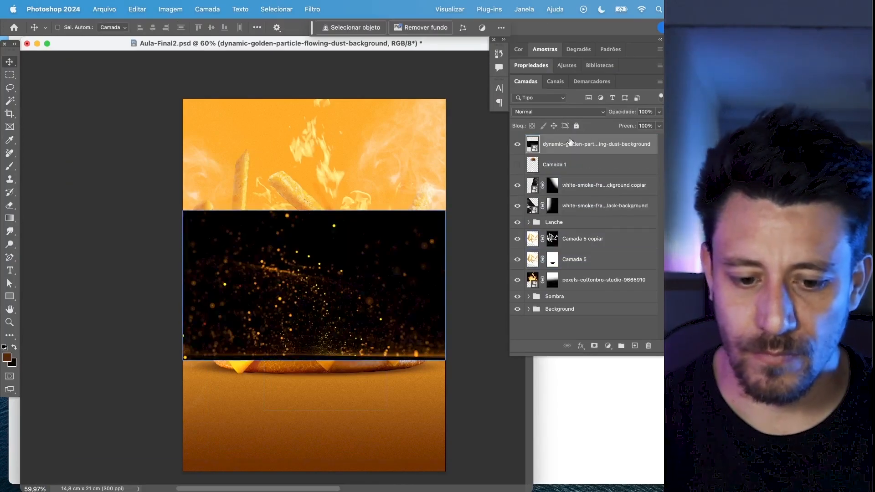
left_click(557, 112)
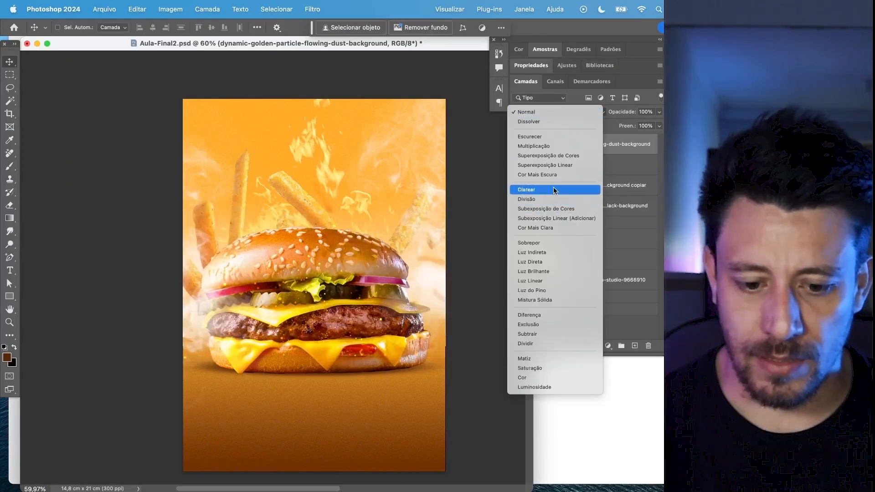
left_click(554, 200)
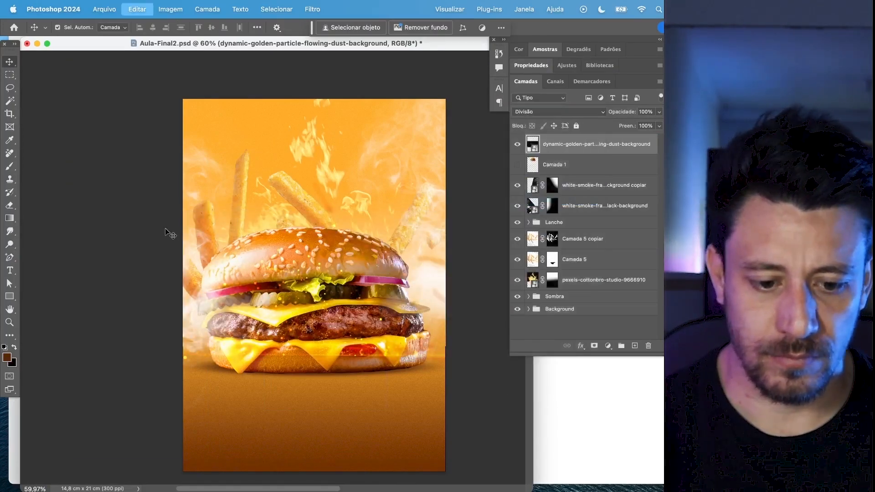
- Scale the golden particle layer up to 11,16% and move it up over the fries
key("ctrl+t")
left_click_drag(182, 209, 73, 138)
left_click_drag(339, 355, 336, 211)
key("Return")
- Move the golden particle layer directly below Camada 5 and shift the particles slightly down
left_click_drag(588, 145, 585, 269)
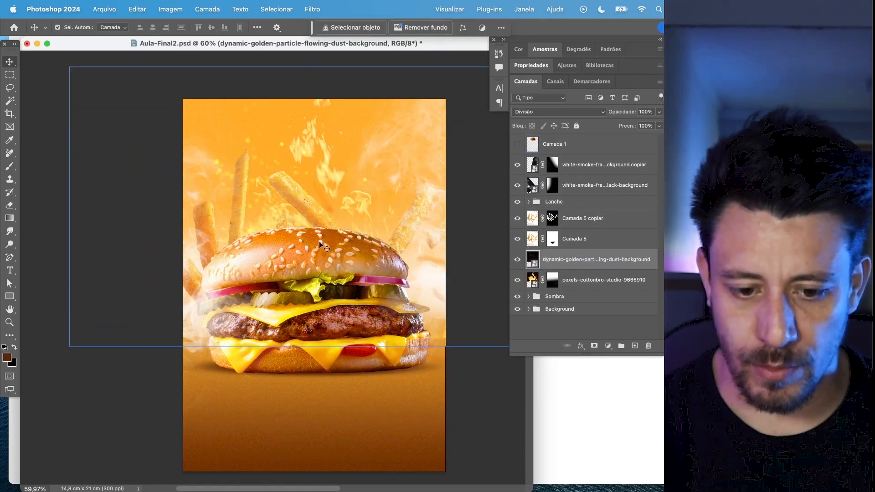
key("ctrl+t")
left_click_drag(339, 214, 340, 233)
key("Return")
- Move the golden particle layer between the Lanche group and Camada 5 copiar, and shift the particles slightly up
left_click_drag(572, 265, 560, 208)
key("ctrl+t")
mouse_move(360, 255)
left_mouse_down()
mouse_move(362, 285)
mouse_move(360, 242)
left_mouse_up()
key("Return")
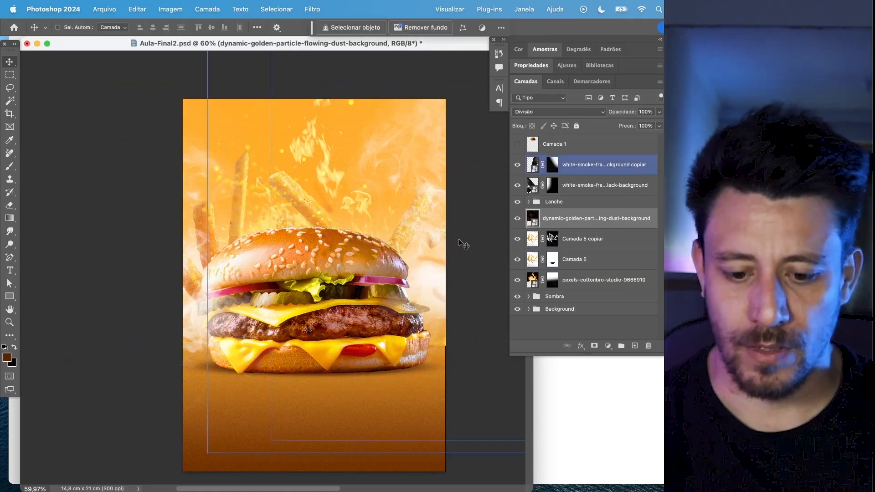
- Set the particle layer's blend mode to Subexposição Linear (Adicionar), then scale it to 6,90% and position it behind the top bun
left_click(559, 114)
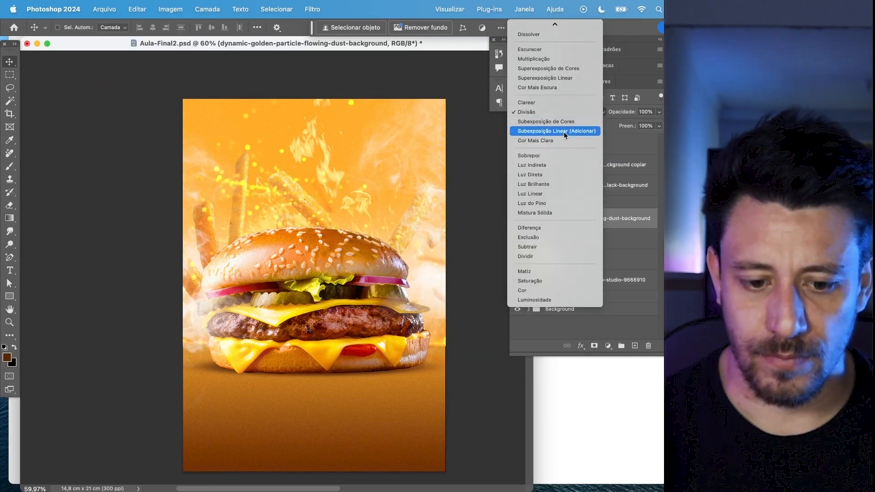
left_click(565, 132)
key("ctrl+t")
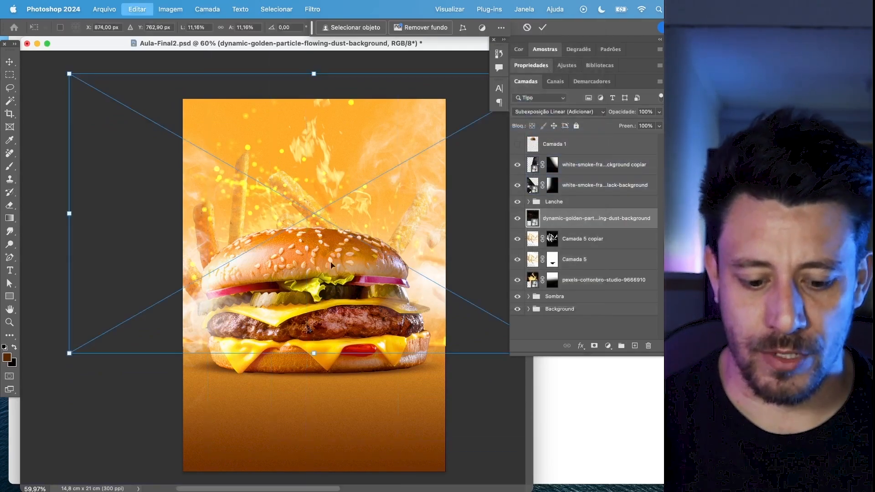
left_click_drag(71, 77, 163, 132)
left_click_drag(280, 213, 278, 235)
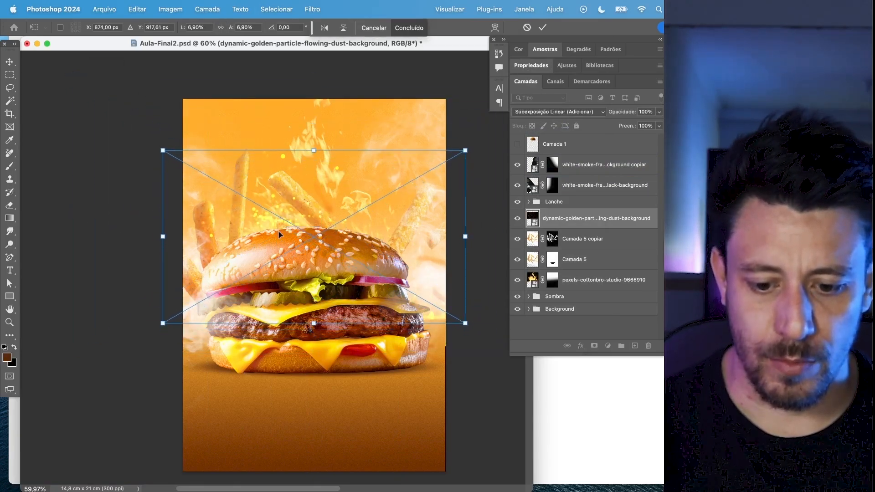
key("Return")
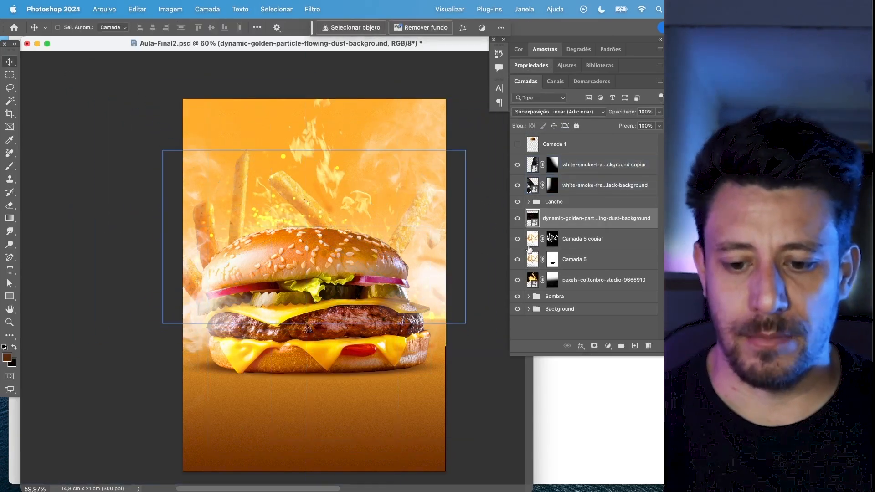
- Add a layer mask to the golden particle layer and fade its right and lower edges with gradients
left_click(595, 346)
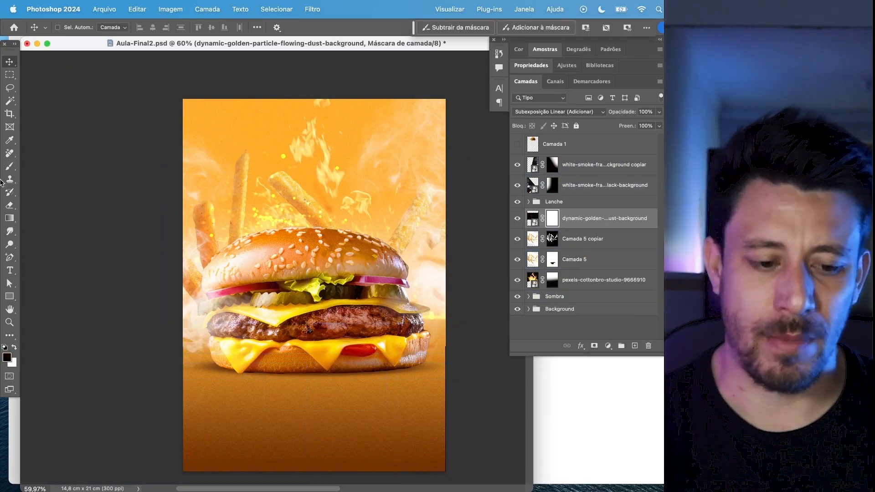
key("g")
left_click_drag(466, 329, 306, 302)
left_click_drag(456, 274, 354, 277)
left_click_drag(293, 355, 308, 236)
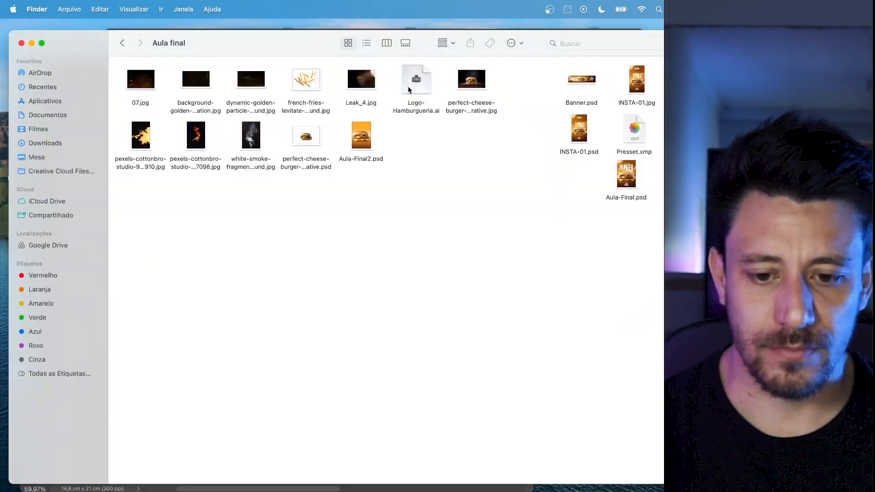
- Place the Logo-Hamburgueria.ai file as an embedded object in the poster, accepting the default page crop
left_click_drag(414, 78, 347, 236)
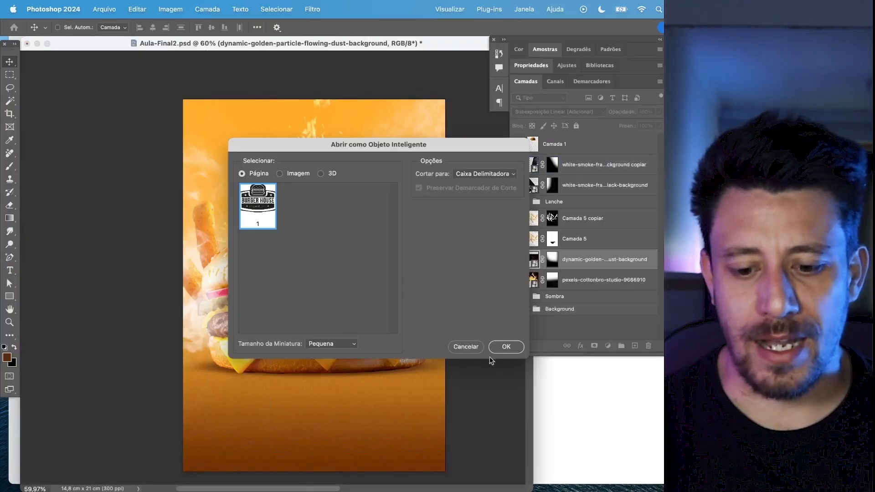
left_click(478, 346)
left_click(105, 9)
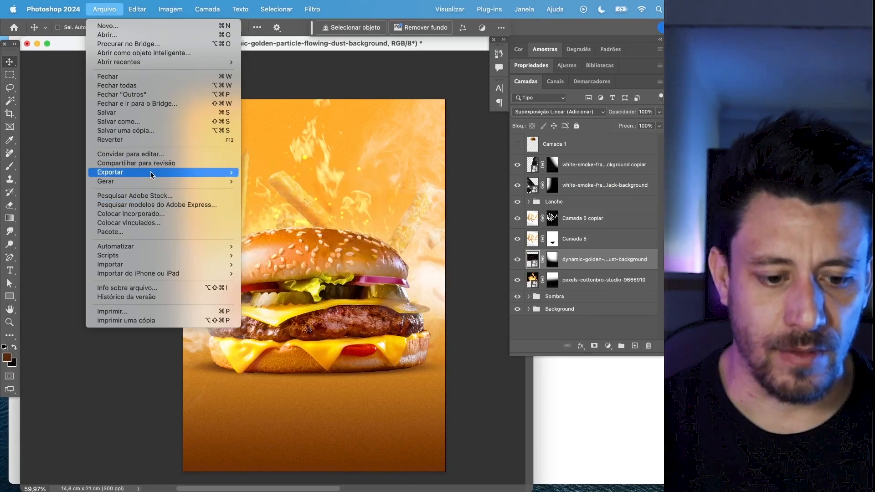
left_click(153, 223)
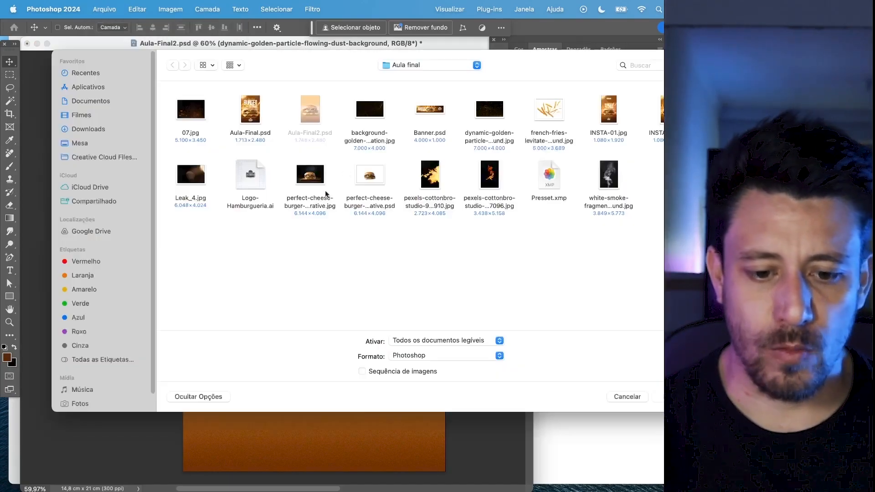
double_click(257, 181)
left_click(506, 347)
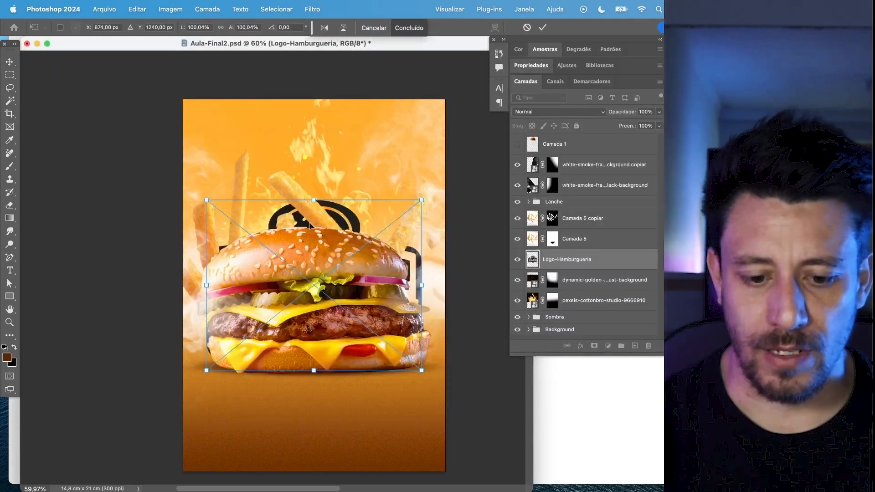
key("Return")
- Move the Logo-Hamburgueria layer to the top of the stack, then shrink the logo and center it below the burger
left_click_drag(588, 245, 575, 137)
key("ctrl+t")
left_click_drag(420, 200, 339, 391)
key("Return")
- Apply a white color overlay (Sobreposição de Cor) to the logo and shift it slightly down
double_click(616, 145)
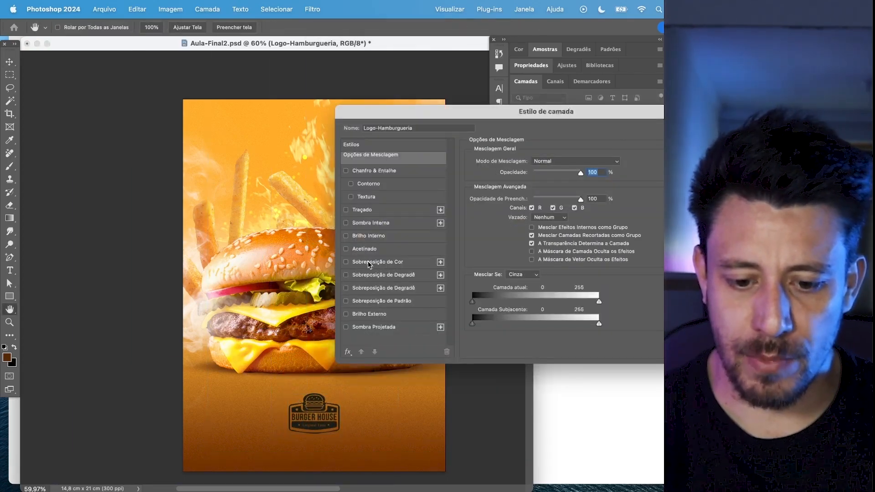
left_click(386, 262)
left_click(623, 163)
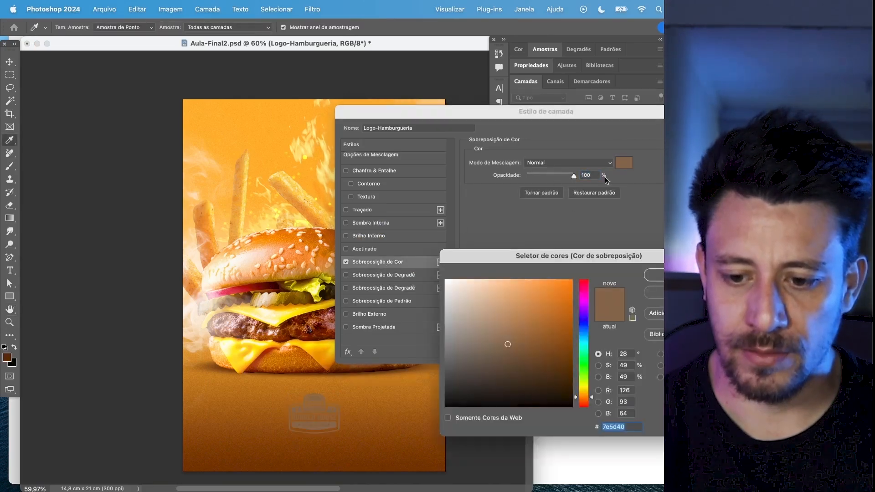
left_click(447, 282)
key("Return")
key("Return")
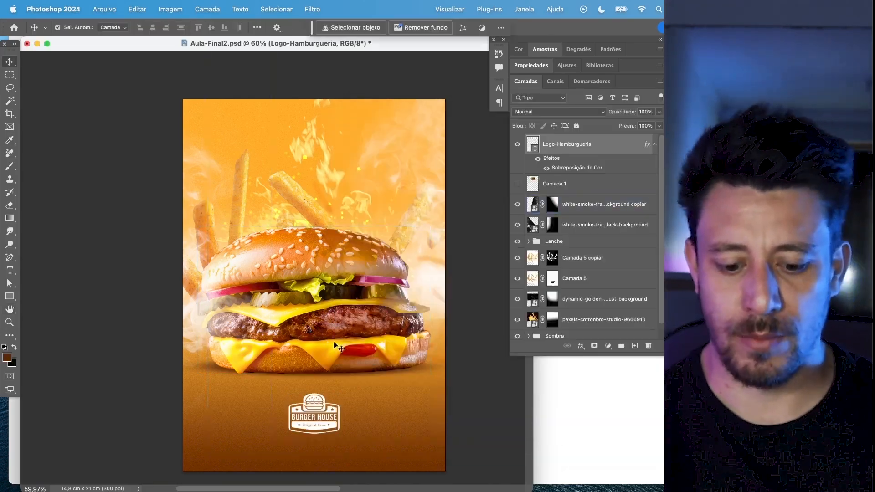
key("super+t")
key("Return")
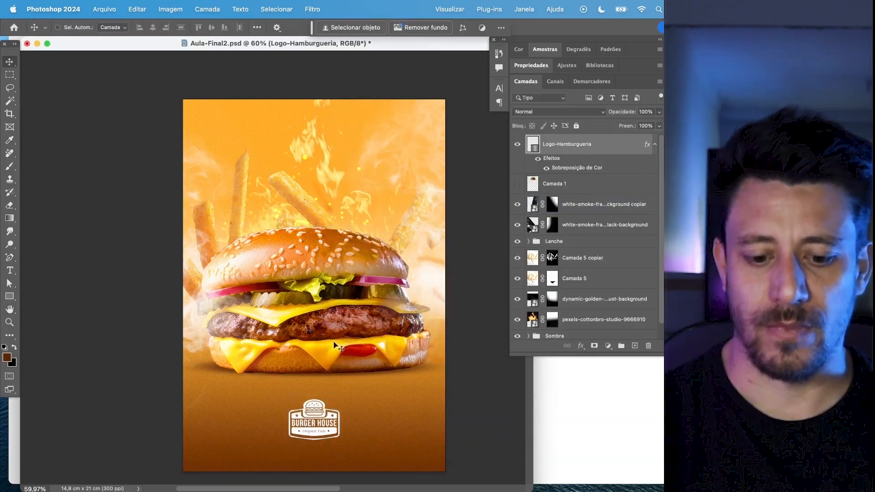
- Add the text "O MELHOR" above the burger in white Headliner No. 45
left_click(550, 243)
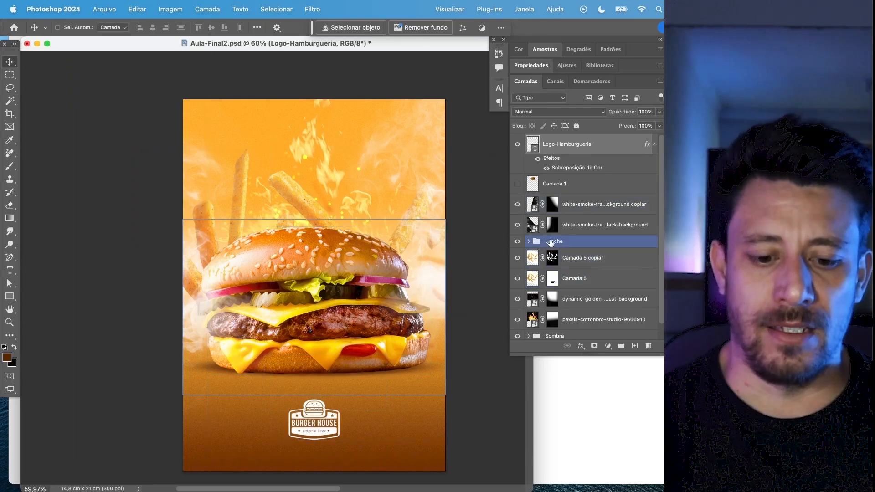
left_click(591, 166)
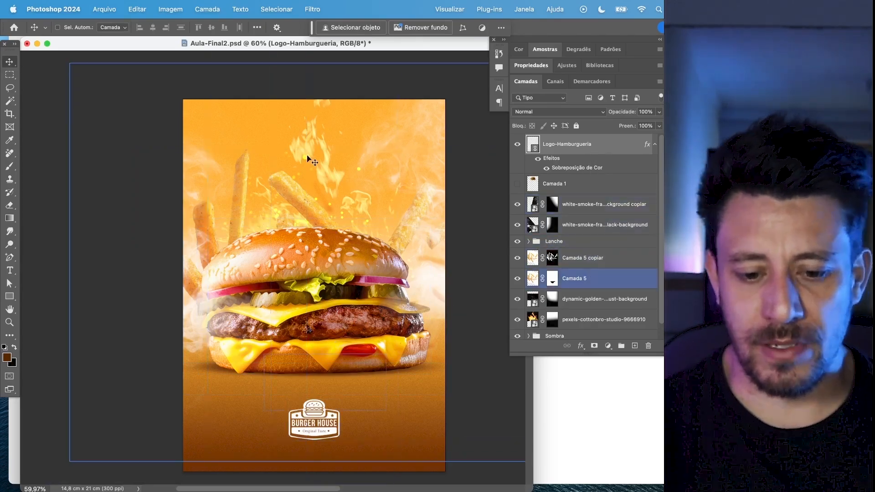
left_click(586, 401)
double_click(365, 148)
type("O")
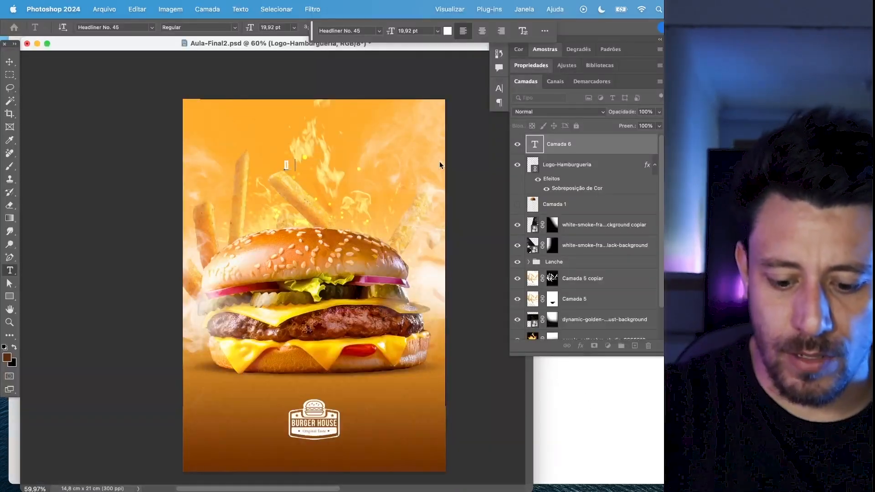
type(" MELHOR")
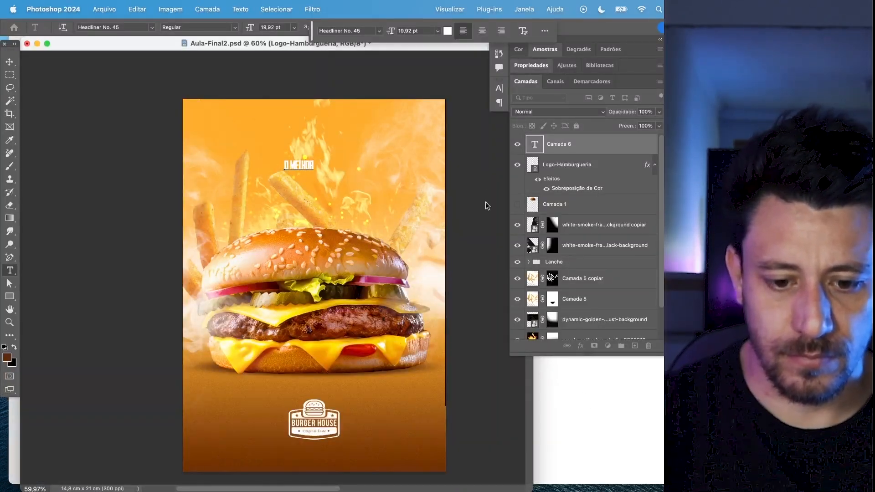
- Enlarge the "O MELHOR" text to 102,12 pt and position it in the upper part of the poster
left_click(9, 61)
key("ctrl+t")
left_click_drag(314, 171, 365, 238)
key("Return")
- Duplicate the "O MELHOR" line directly below itself and change the copy's text to "burguer"
key("t")
triple_click(358, 218)
type("burguer")
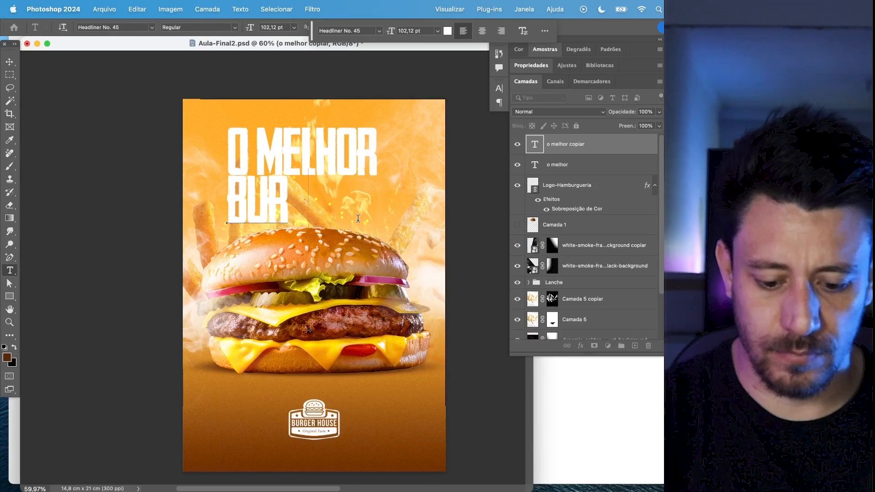
left_click(10, 62)
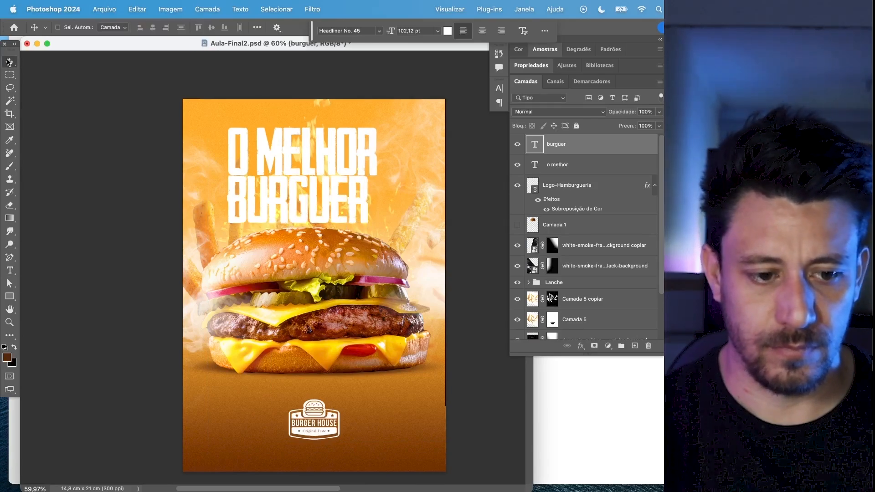
- Duplicate the "burguer" line below itself and change the copy's text to "da cidade"
left_click_drag(338, 196, 337, 240)
key("t")
triple_click(337, 240)
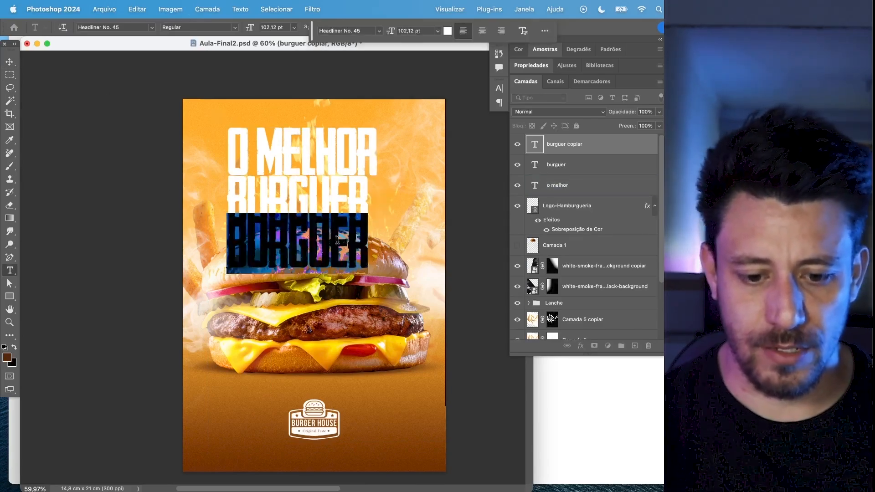
type("da cidade")
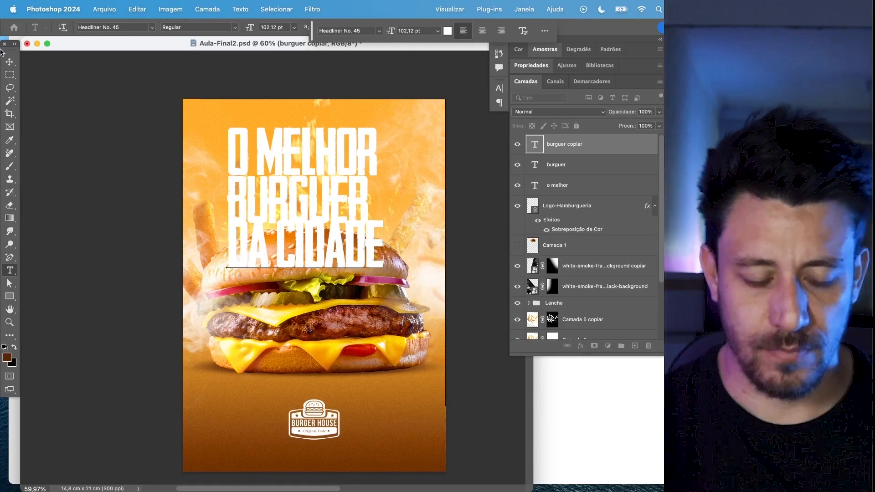
left_click(9, 62)
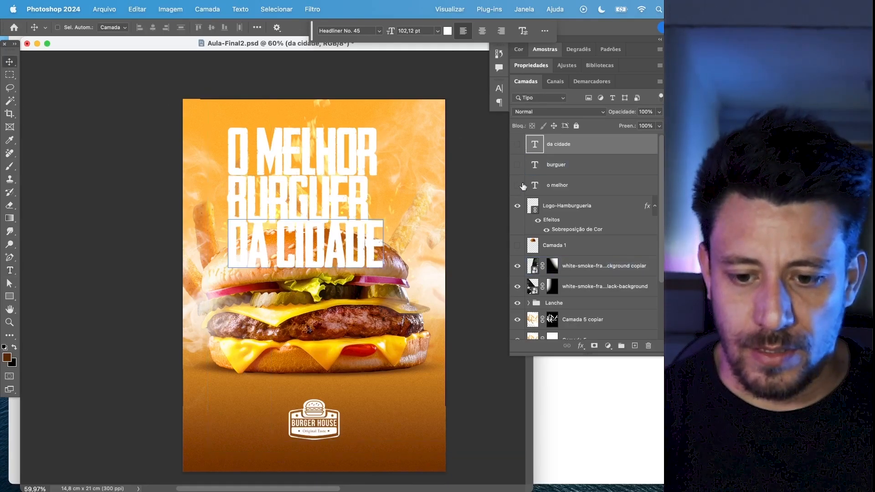
- Hide the "o melhor" and "da cidade" layers, then enlarge "burguer" to 124 pt and position it just above the top bun
left_click_drag(517, 144, 518, 186)
left_click(517, 164)
left_click(556, 164)
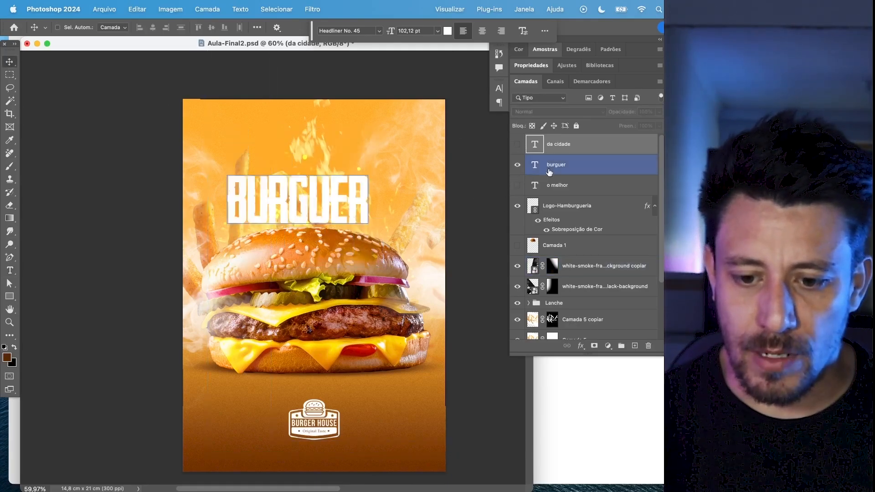
key("ctrl+t")
left_click_drag(358, 192, 401, 162)
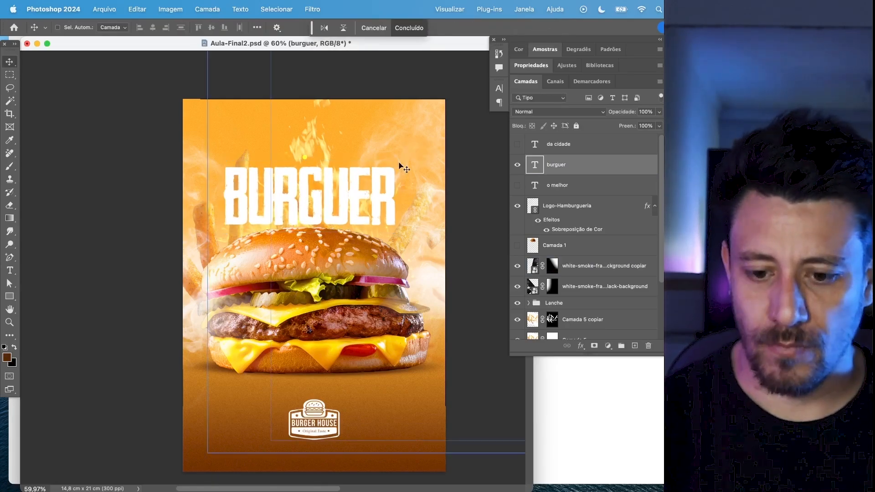
key("Return")
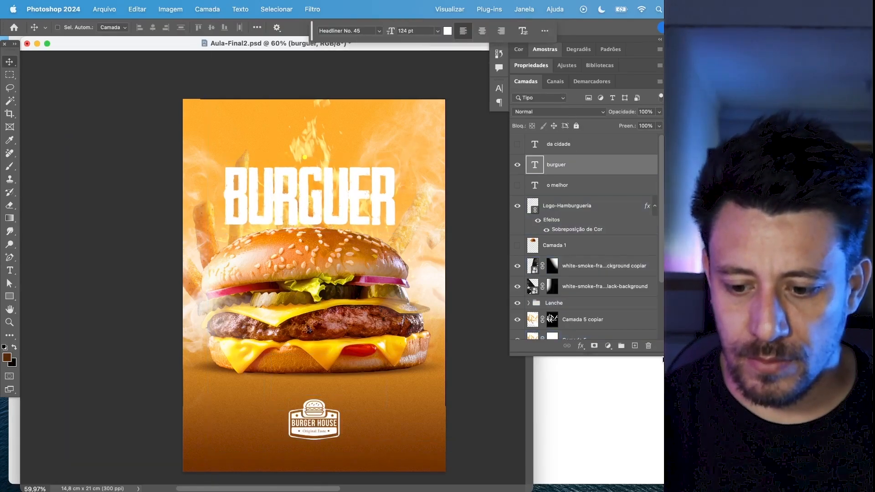
- Move the "burguer" text layer between Camada 5 copiar and Camada 5, and nudge the word slightly right and down
left_click_drag(659, 366, 661, 452)
left_click_drag(592, 169, 589, 309)
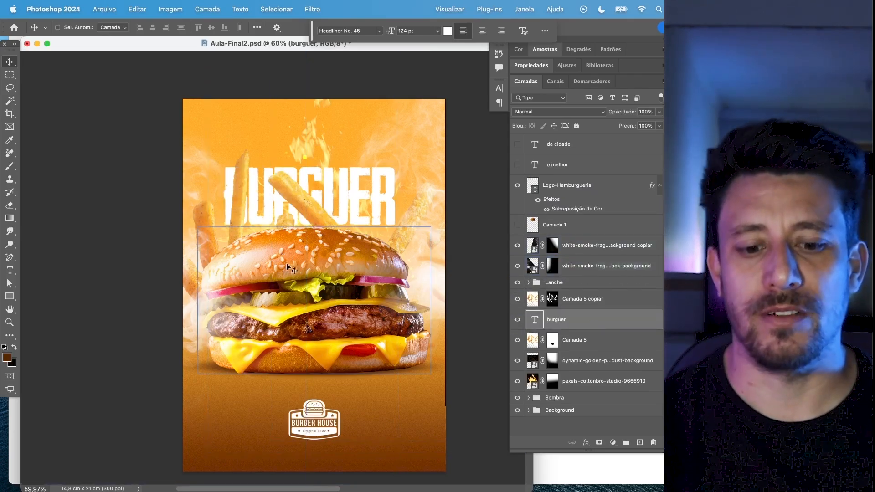
mouse_move(337, 221)
left_mouse_down()
mouse_move(335, 214)
mouse_move(340, 223)
left_mouse_up()
- Scale both fries layers, Camada 5 and Camada 5 copiar, to 88,76%, rotate them 12,56° and reposition them around the BURGUER text
left_click(586, 338)
left_click(586, 299, "super")
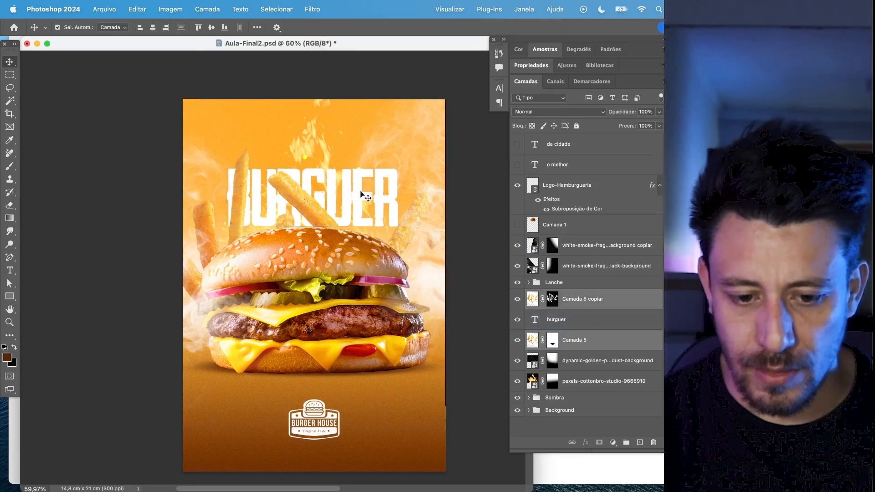
key("super+t")
left_click_drag(57, 137, 126, 94)
left_click_drag(261, 205, 260, 204)
left_click_drag(32, 406, 60, 389)
mouse_move(228, 286)
left_mouse_down()
mouse_move(217, 316)
mouse_move(217, 286)
left_mouse_up()
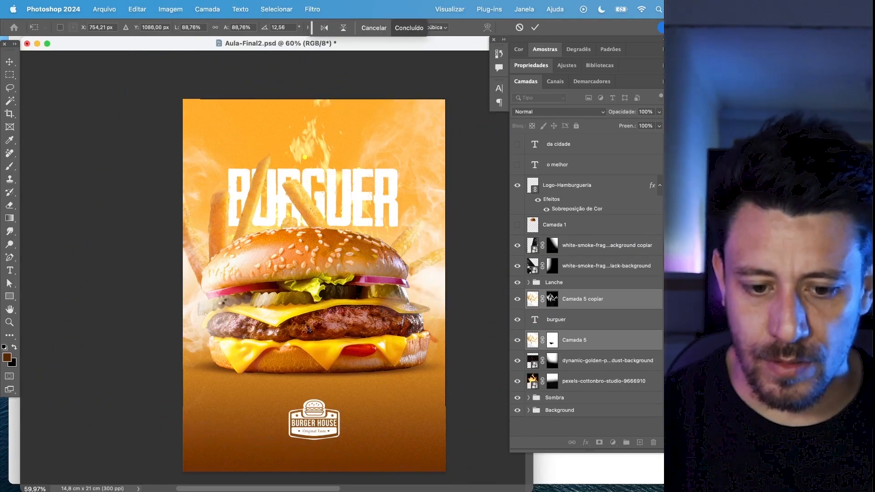
- Compare the poster with and without the "burguer" text and examine up close where the fries overlap its letters
left_click(529, 320)
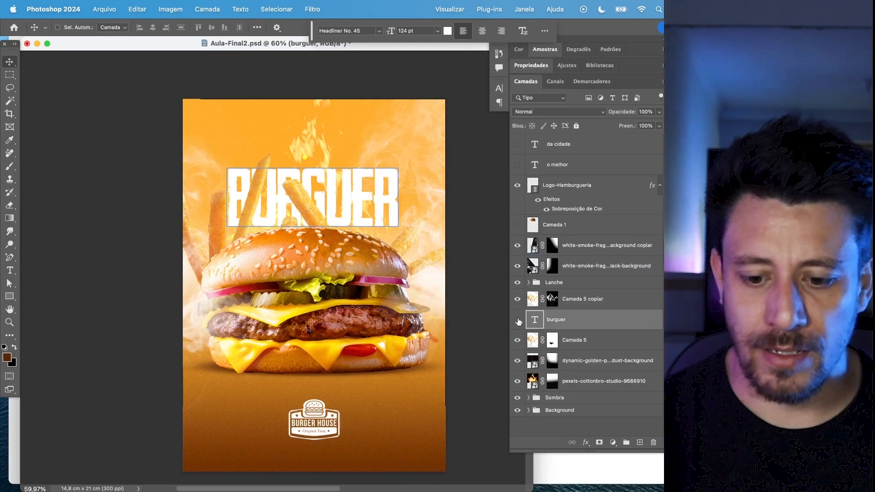
left_click(518, 321)
left_click(518, 321)
left_click(258, 199, "super")
scroll(257, 199, "up", 1)
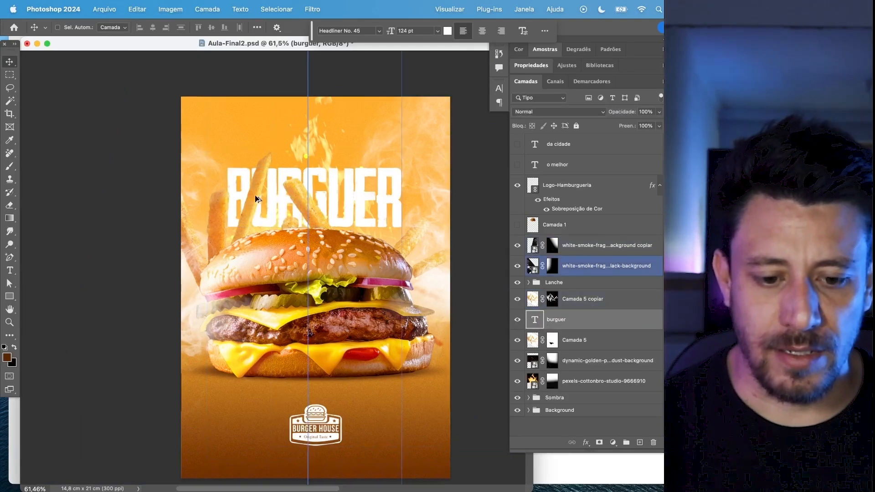
scroll(257, 199, "up", 3)
left_click(332, 182, "super")
left_click(310, 180, "super")
left_click(278, 180, "super")
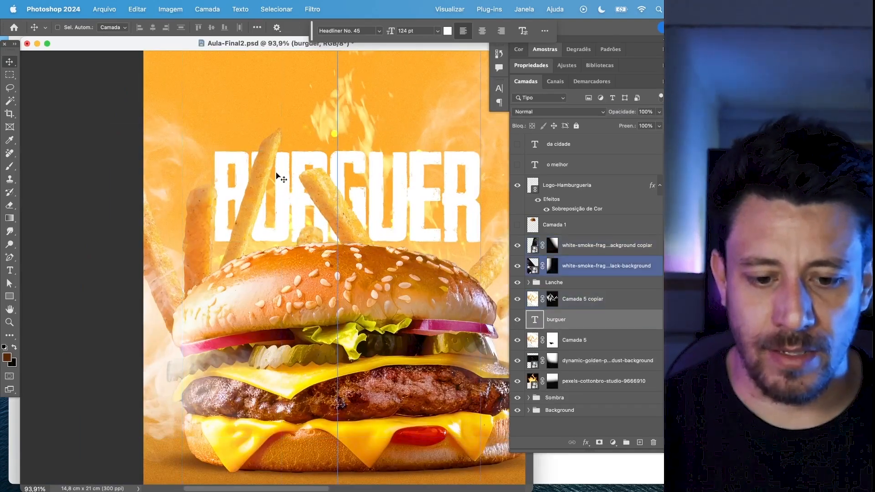
left_click(243, 233, "super")
- Load the BURGUER letters as a selection and brush the Camada 5 copiar mask to tuck the left fry behind the letters
left_click(567, 324)
left_click_drag(551, 304, 537, 322)
left_click(537, 321, "super")
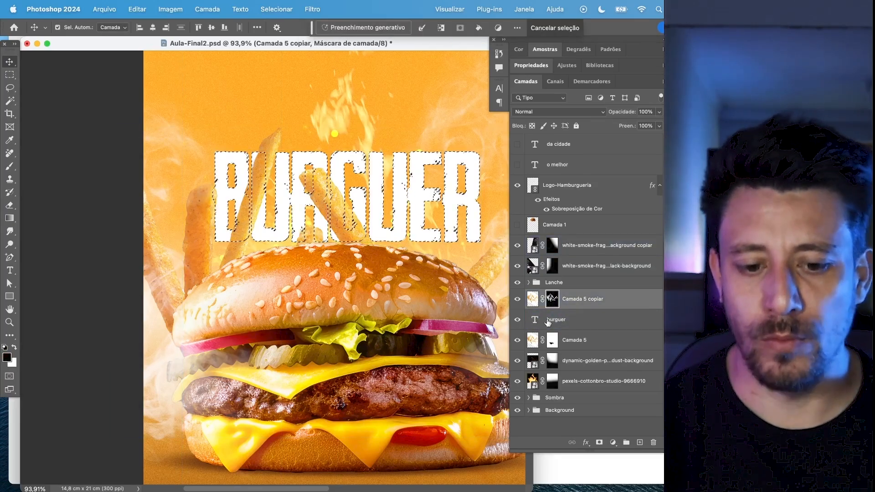
scroll(237, 218, "up", 2)
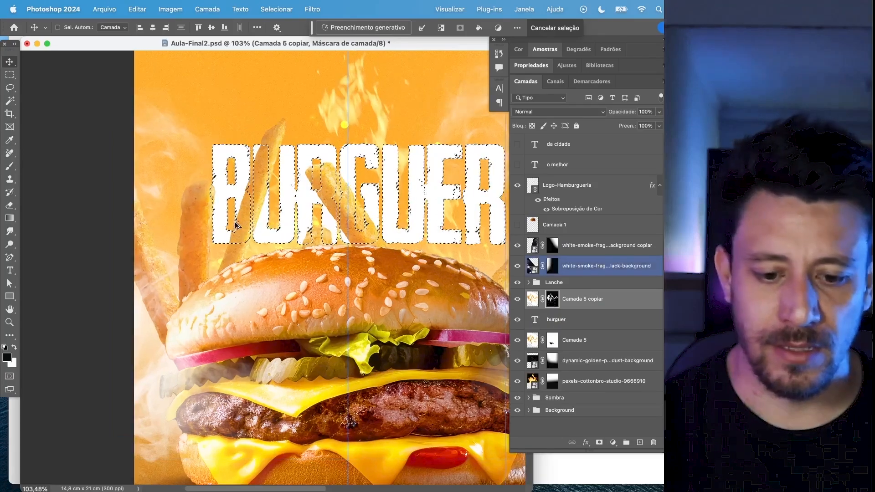
key("b")
mouse_move(241, 220)
left_mouse_down()
mouse_move(250, 178)
mouse_move(258, 234)
mouse_move(260, 144)
mouse_move(266, 174)
mouse_move(238, 246)
mouse_move(252, 185)
mouse_move(245, 165)
mouse_move(256, 219)
mouse_move(307, 233)
left_mouse_up()
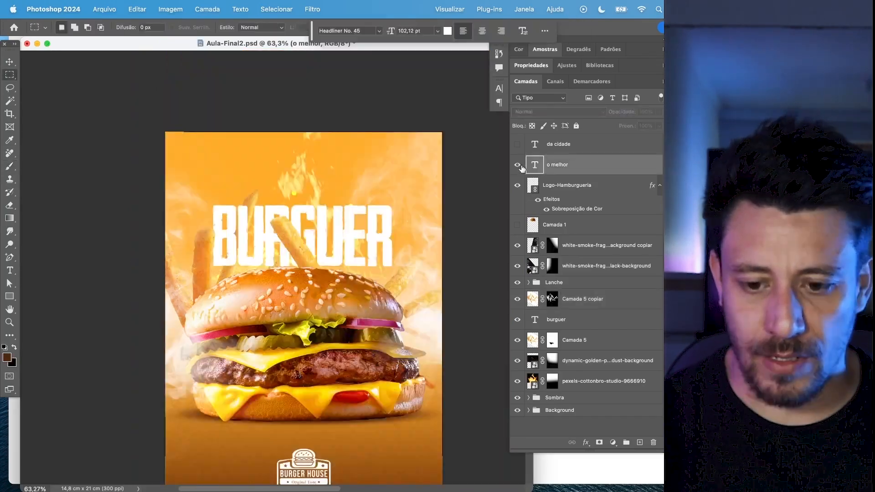
- Show the "o melhor" layer and shrink its text to 59,47 pt, aligned above the left end of BURGUER
left_click(518, 165)
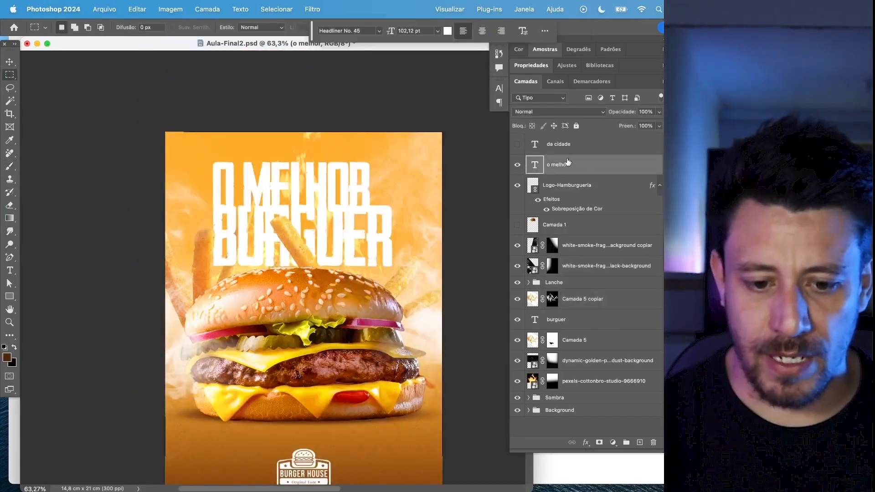
key("super+t")
left_click_drag(371, 152, 294, 192)
key("Return")
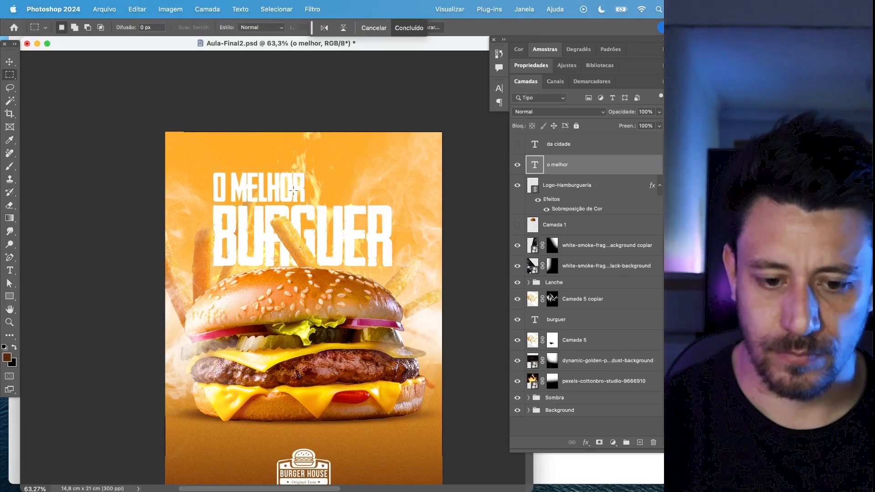
- Show the "da cidade" layer, shrink its text to 46,6 pt and align it below the right end of BURGUER
left_click(517, 144)
left_click(559, 144)
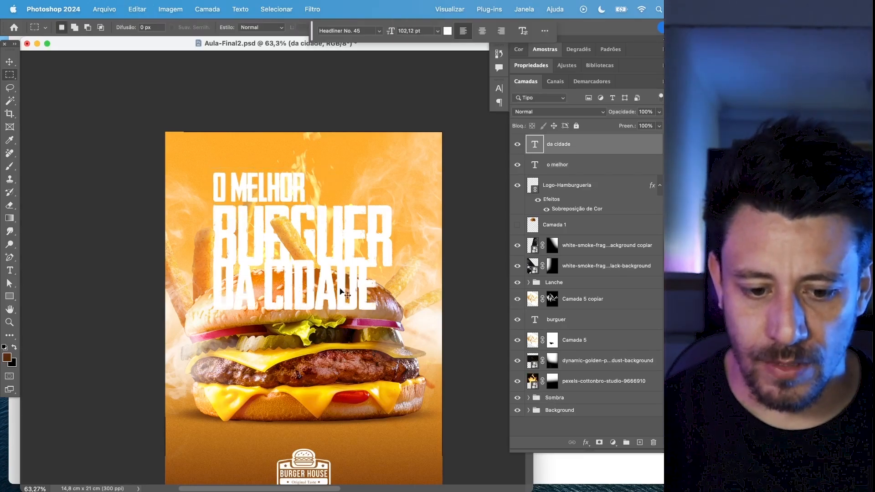
key("super+t")
left_click_drag(209, 318, 275, 279)
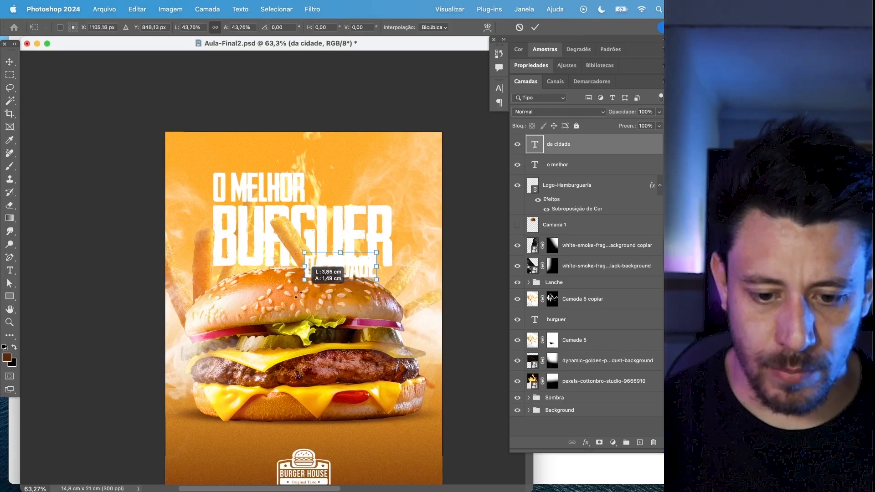
left_click_drag(355, 276, 385, 292)
key("Return")
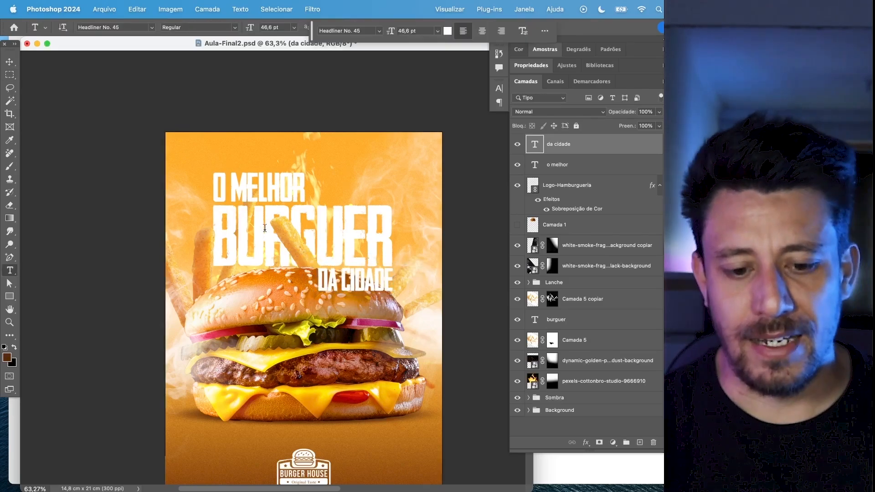
- Recolour the "o melhor" text to the dark orange-brown #994600
double_click(535, 165)
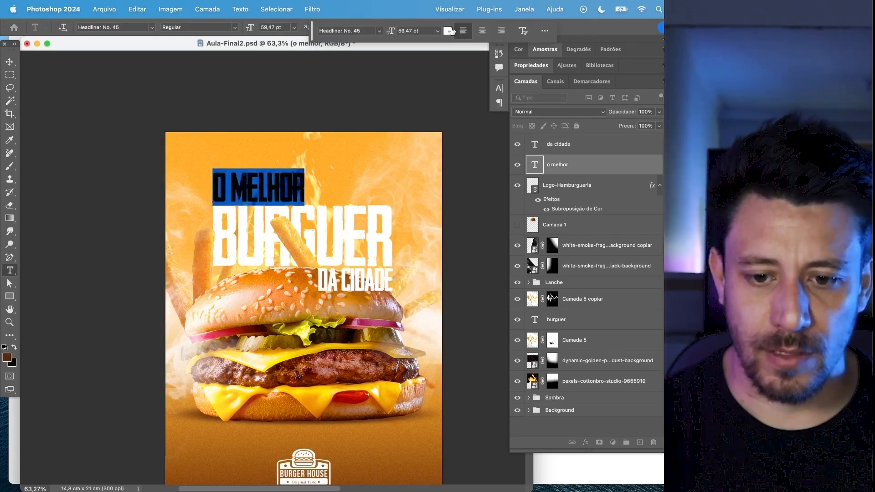
left_click(448, 31)
left_click(301, 275)
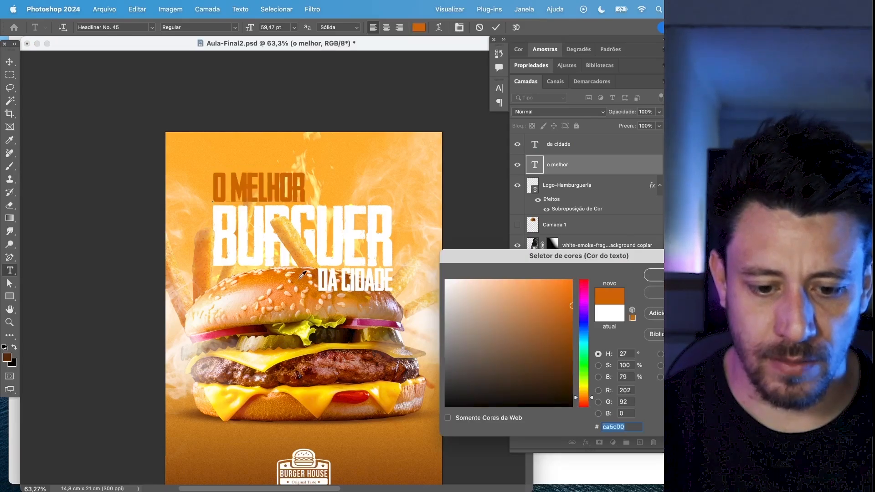
left_click_drag(554, 304, 579, 330)
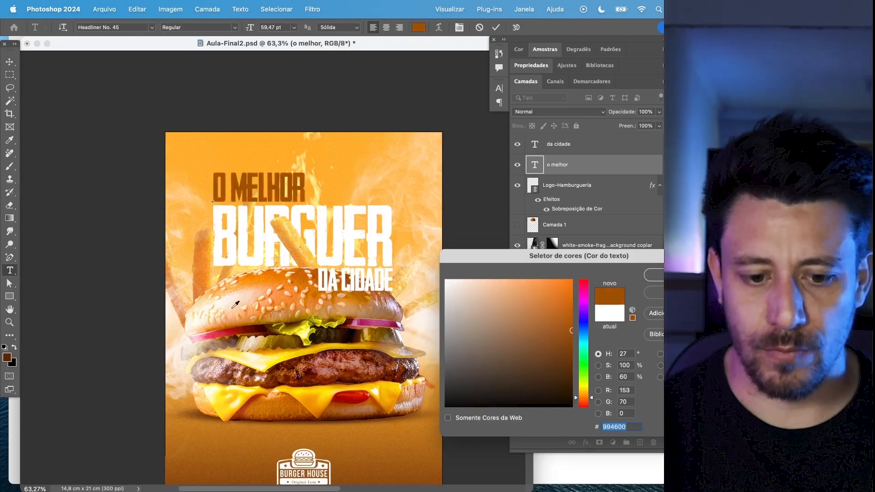
left_click(655, 275)
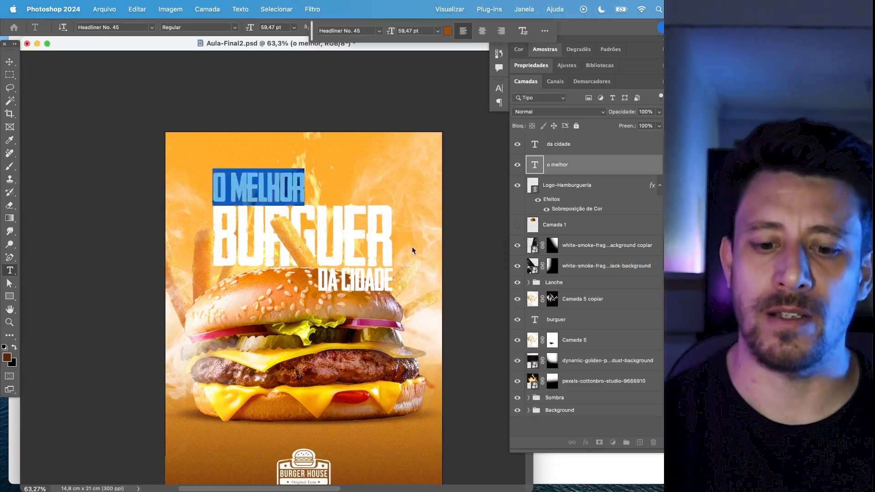
- Change the font of the "o melhor" text to Amithen Regular
left_click(379, 31)
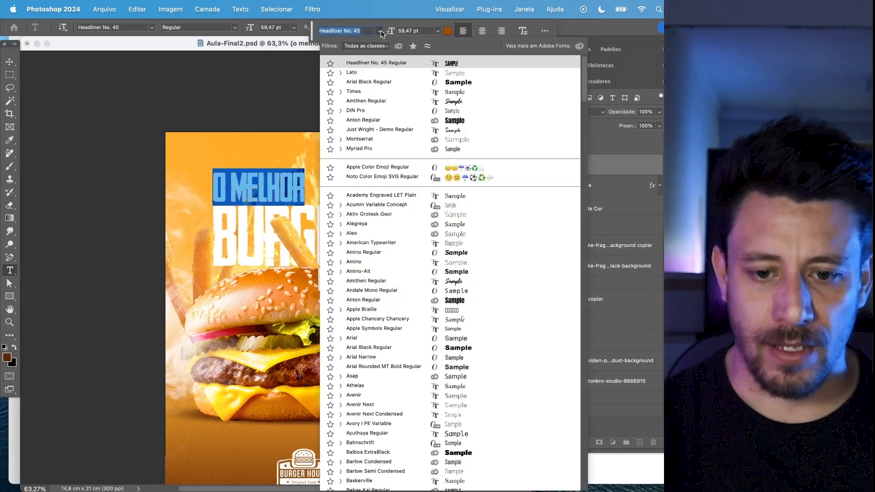
left_click(465, 102)
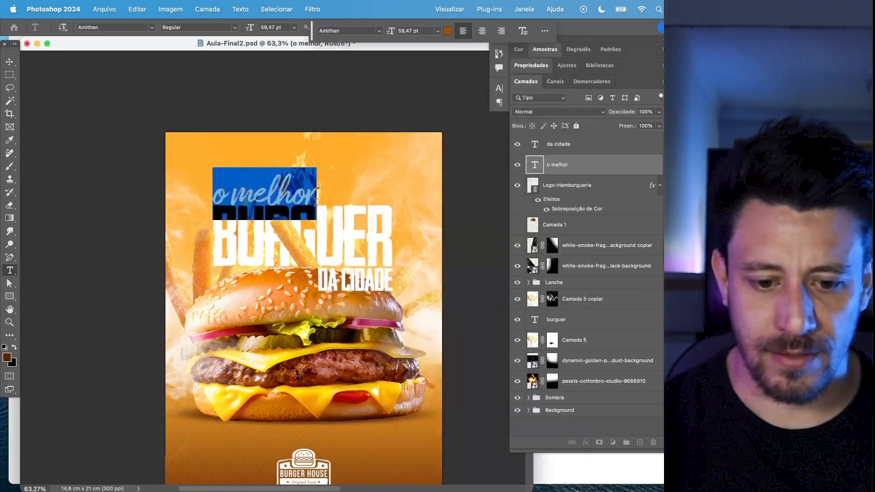
left_click(223, 189)
- Enlarge the "o melhor" text to 80,91 pt, tilt it slightly upward and centre it over the top edge of BURGUER
left_click(9, 61)
key("super+t")
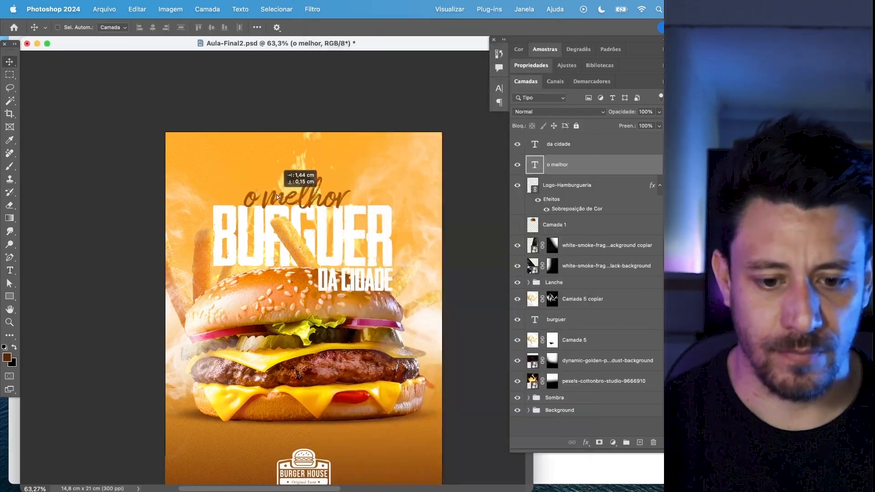
left_click_drag(353, 222, 403, 207)
key("Return")
key("super+t")
key("Return")
- Add the tagline "Ingredientes frescos, sabor incomparável." in all-caps DIN Pro Condensed Medium, 9,87 pt, with 200 tracking, above the logo
key("t")
scroll(292, 273, "down", 5)
scroll(291, 273, "right", 2)
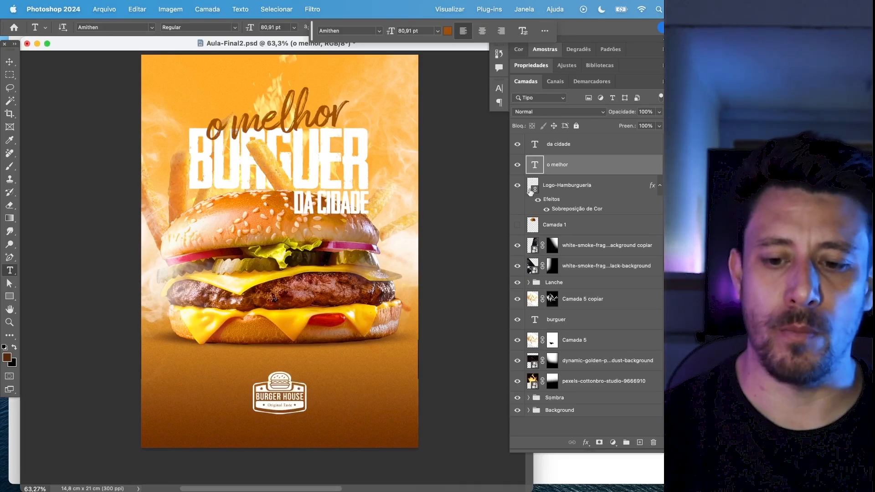
left_click(567, 151)
left_click(191, 364)
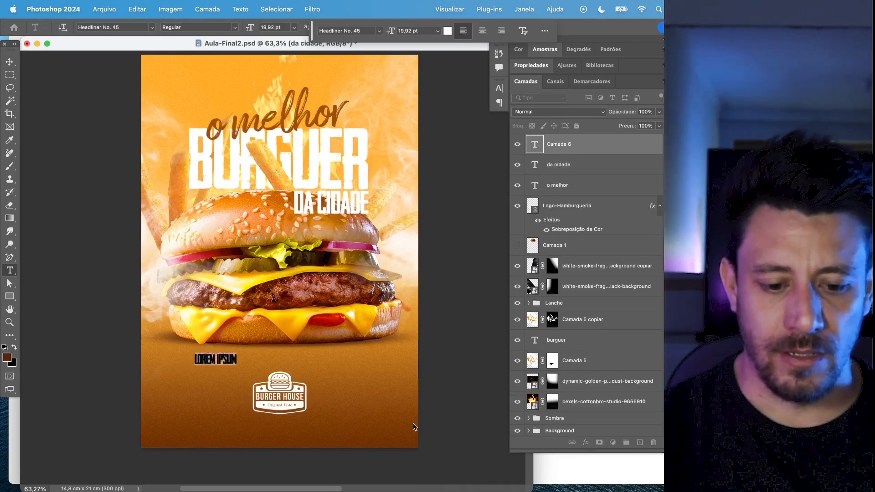
type("INGREDIENTES FRESCOS, SABOR INCOMPARÁVEL.")
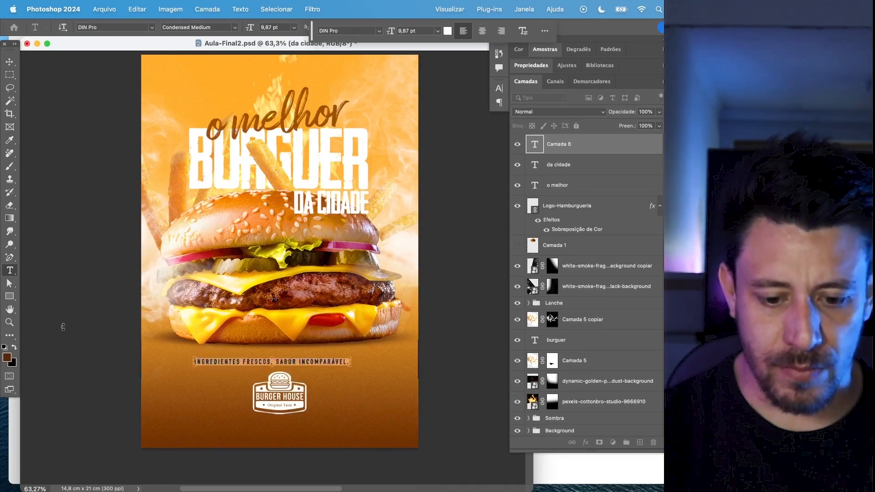
key("super+t")
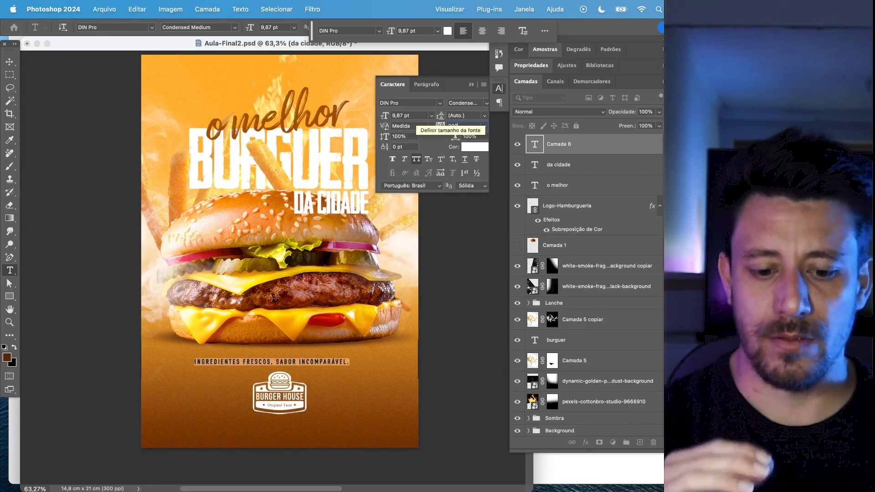
key("super+Return")
- Enlarge the tagline to 12,78 pt and centre it between the burger and the logo
key("v")
left_click_drag(330, 319, 339, 306)
key("super+t")
left_click_drag(357, 341, 385, 334)
key("Return")
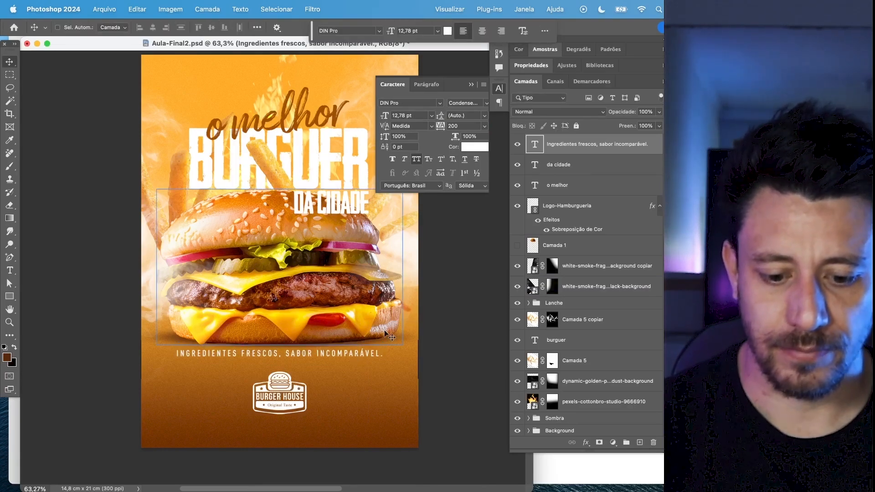
- Warp the tagline with the Arco style at a curvature of -8 and nudge it up towards the burger
key("super+t")
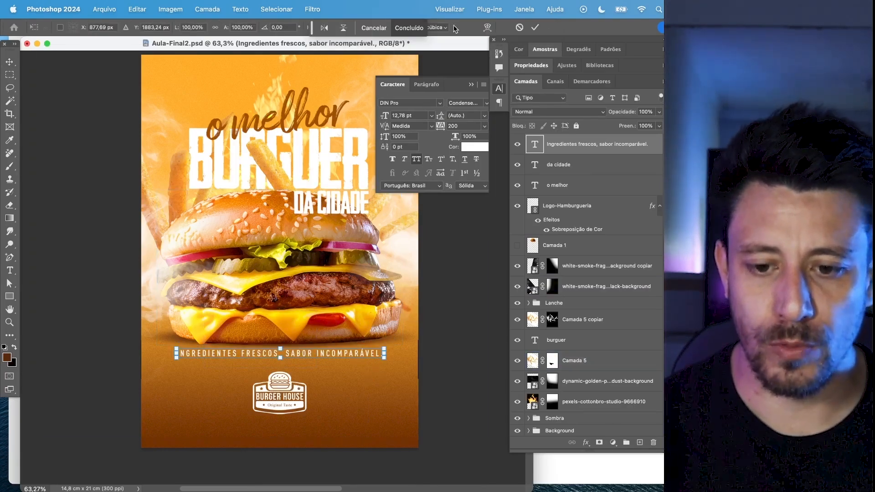
left_click(494, 29)
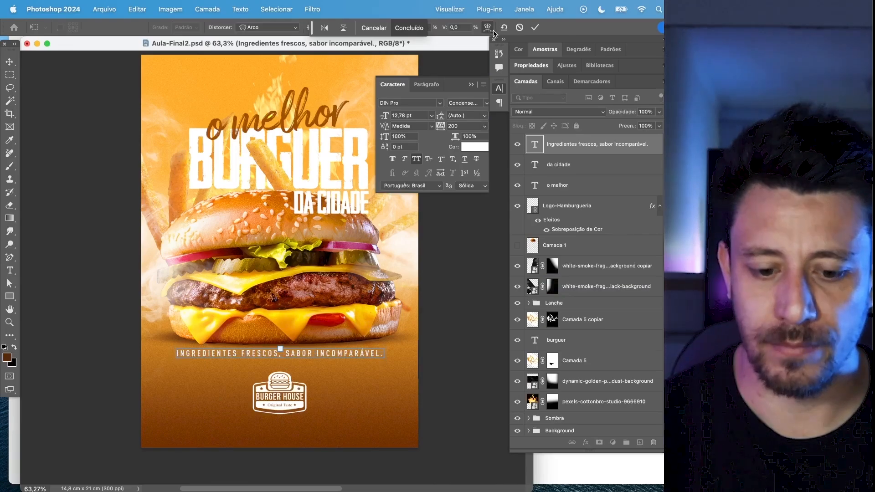
left_click(269, 28)
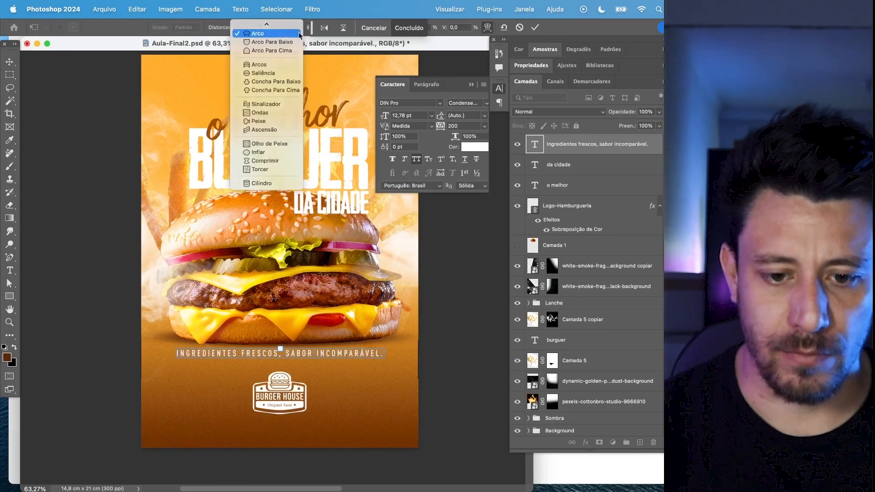
left_click(287, 35)
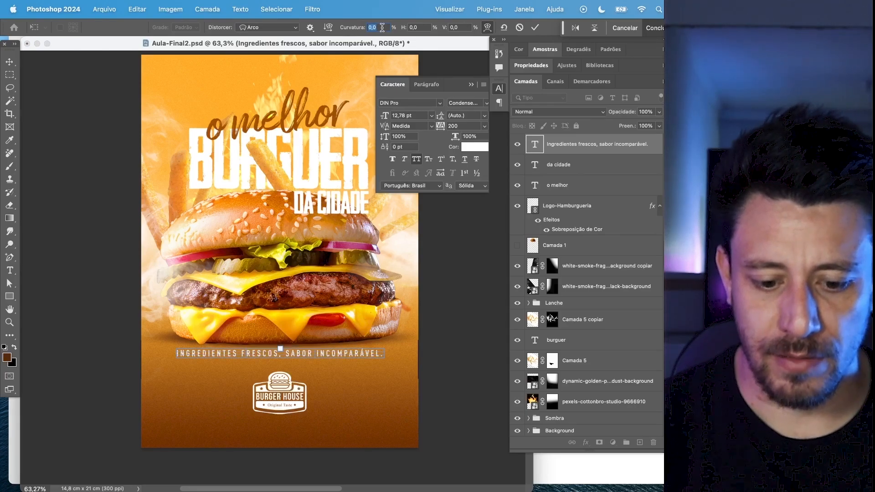
key("Down")
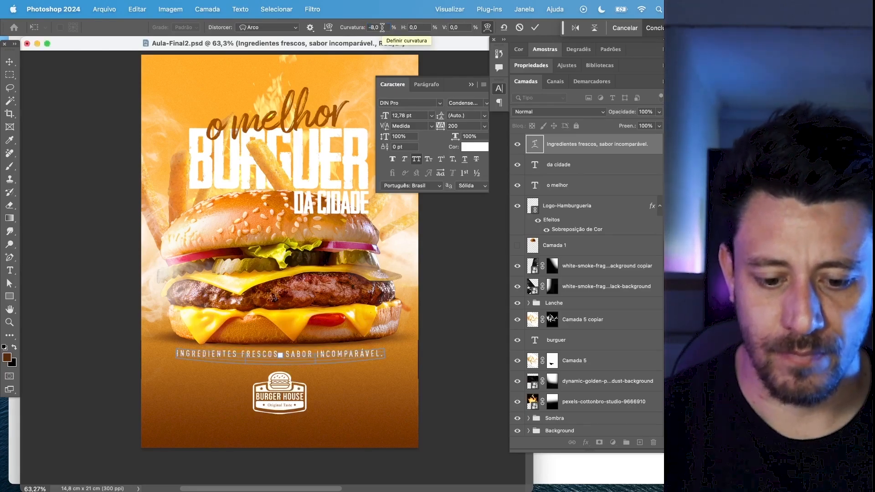
key("Return")
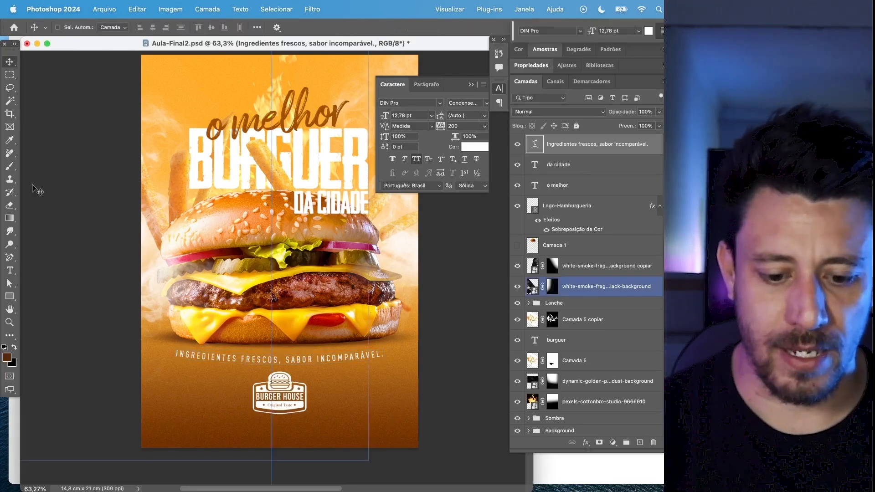
key("shift+Up")
key("shift+Up")
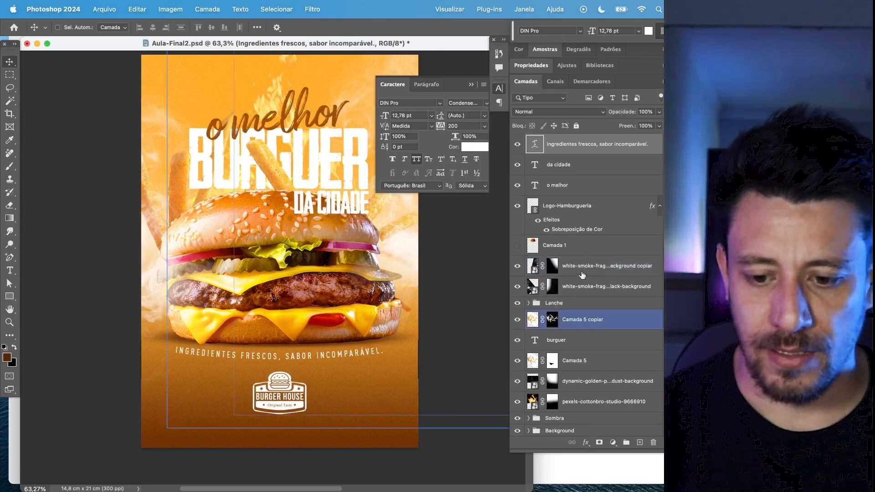
- Scale the Logo-Hamburgueria layer down slightly, keeping it centred beneath the tagline
left_click(565, 211)
key("super+t")
left_click_drag(310, 372, 308, 374)
key("Return")
- Scale down the Lanche and Sombra groups together with the "da cidade" and "o melhor" texts by about 5%
left_click(569, 248)
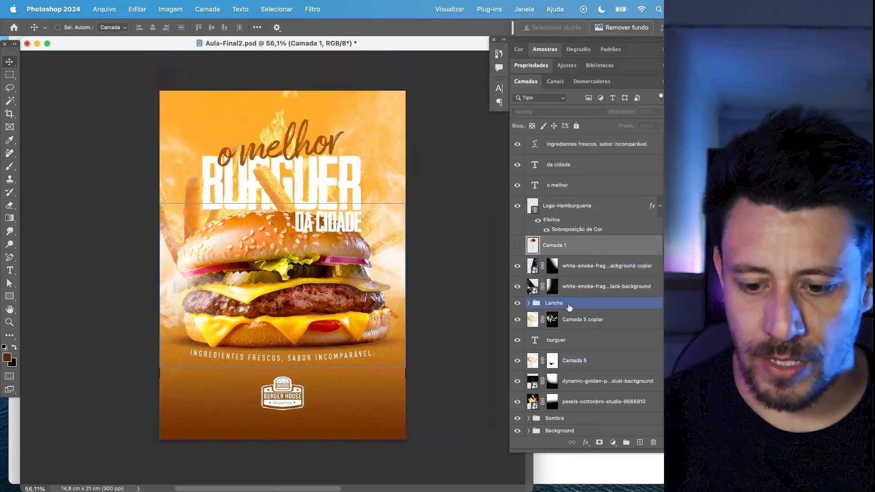
left_click(546, 303)
left_click(518, 303)
left_click(518, 303)
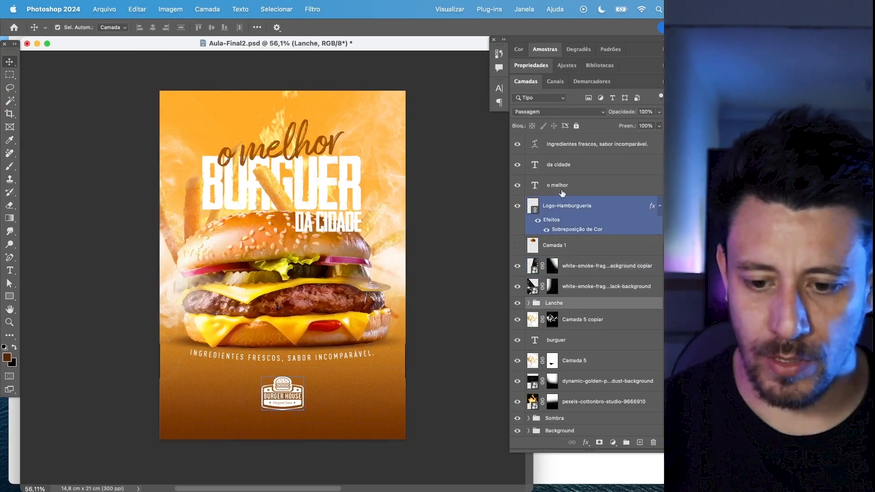
left_click(575, 184, "super")
left_click(576, 165, "super")
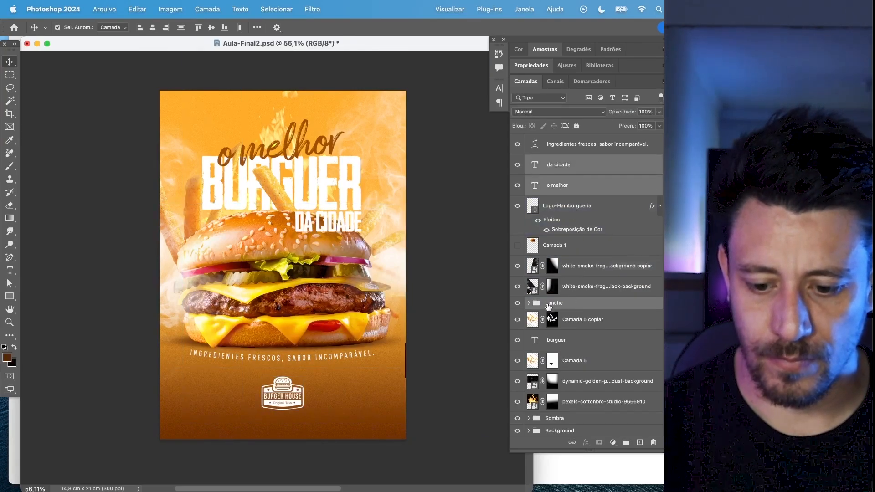
left_click(554, 418, "super")
key("super+t")
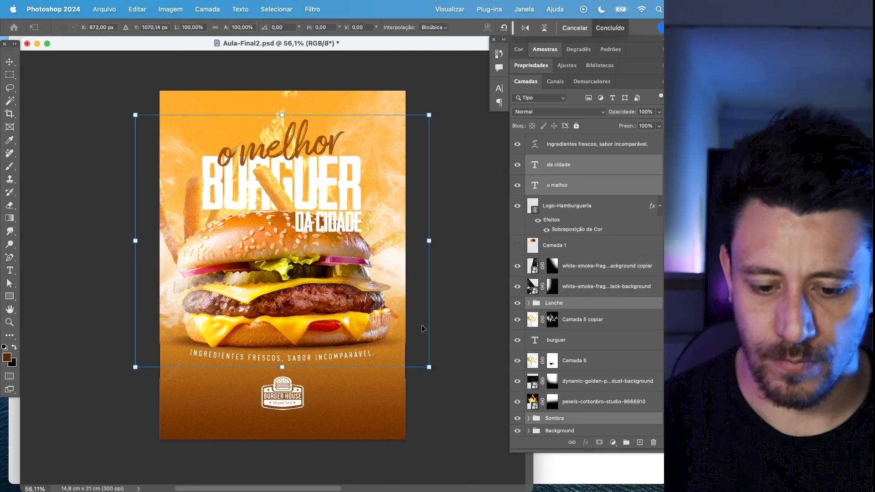
left_click_drag(429, 367, 423, 358)
key("Return")
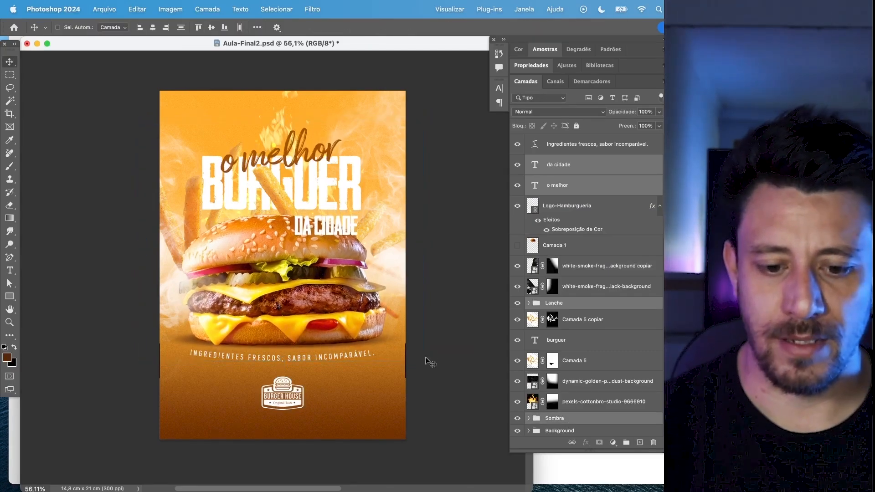
- Move all the layers down slightly on the poster and nudge the logo back up a little
key("super+alt+a")
left_click_drag(313, 264, 314, 275)
left_click(585, 168)
left_click(575, 187, "super")
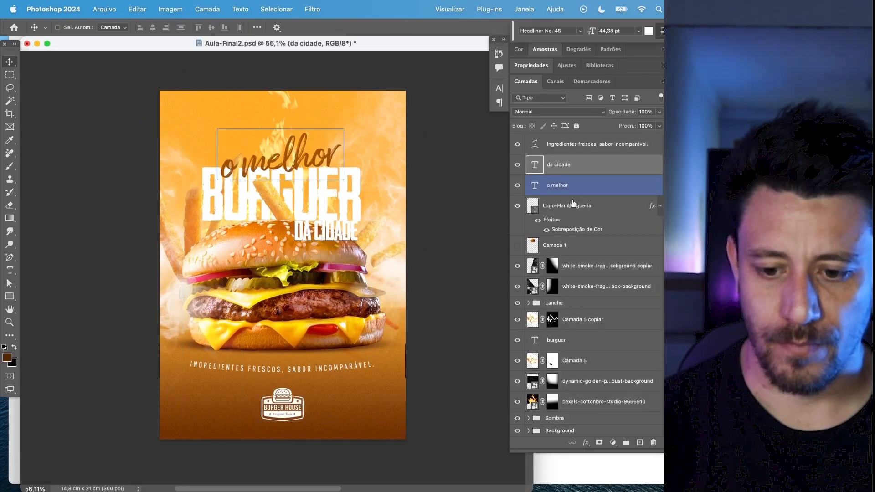
left_click(573, 204)
key("Up")
key("Up")
key("Up")
key("Up")
key("Up")
key("Up")
key("Up")
key("Up")
key("Up")
key("Up")
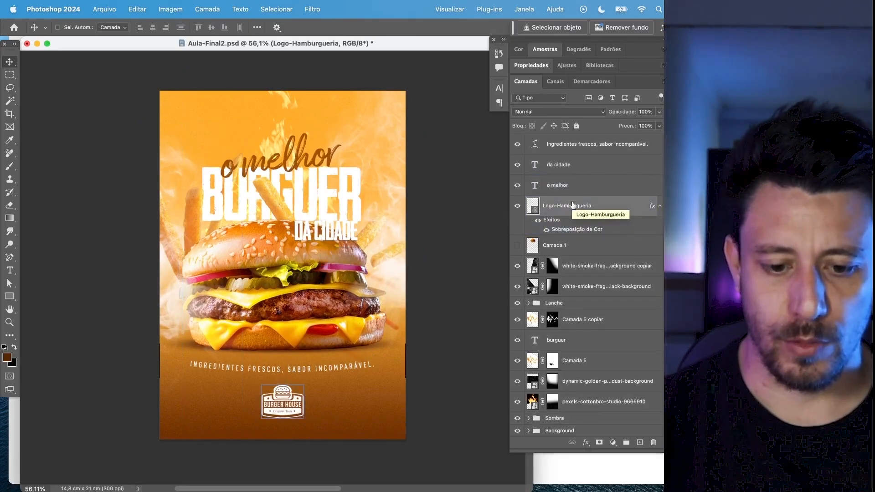
- Group the tagline, "da cidade", "o melhor" and Logo-Hamburgueria layers and name the group "Informações"
scroll(297, 434, "up", 2)
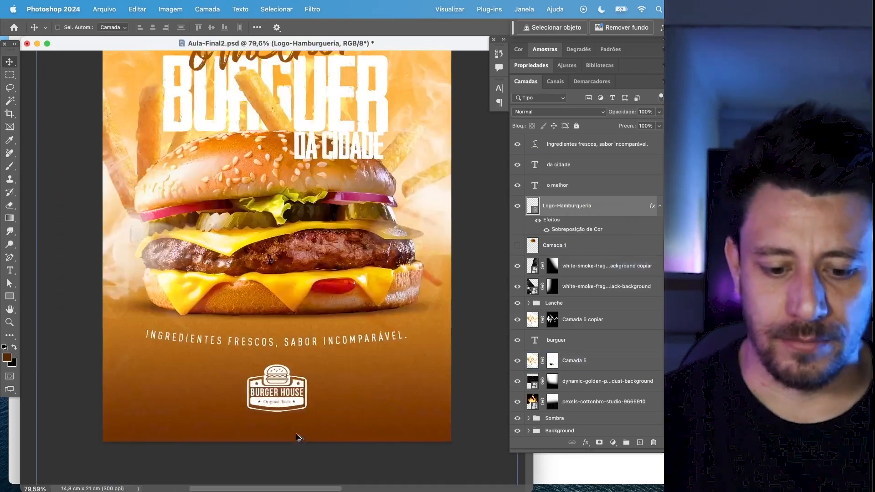
scroll(299, 438, "down", 3)
scroll(298, 437, "up", 3)
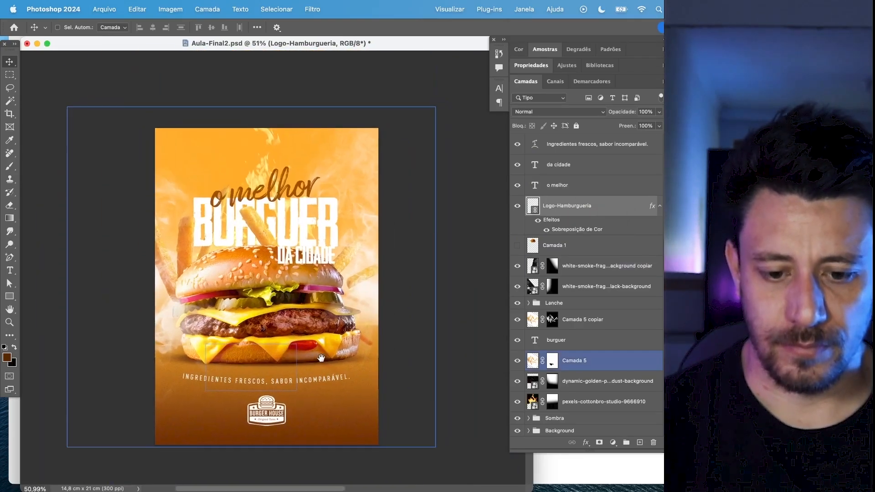
left_click(585, 146)
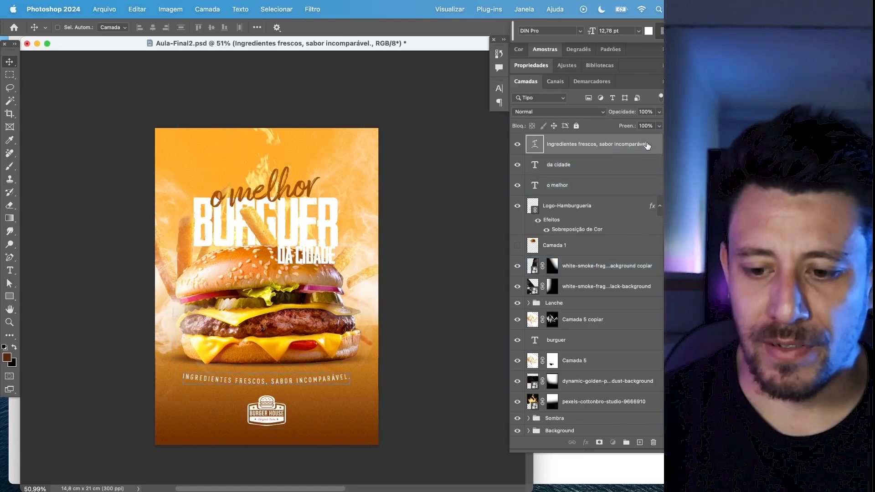
left_click(587, 206, "shift")
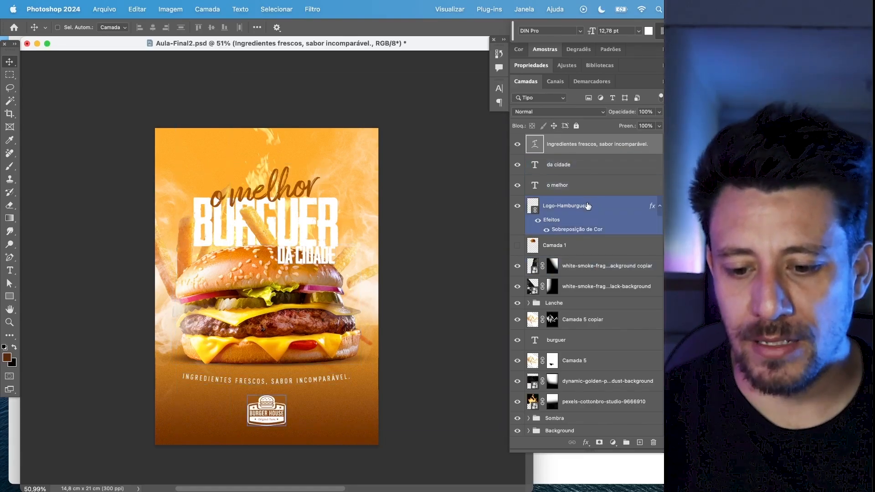
key("super+g")
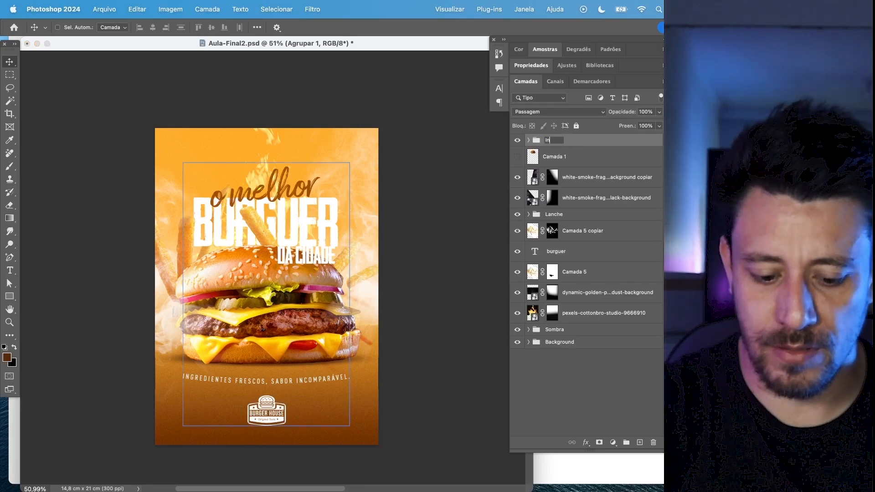
type("s")
key("Return")
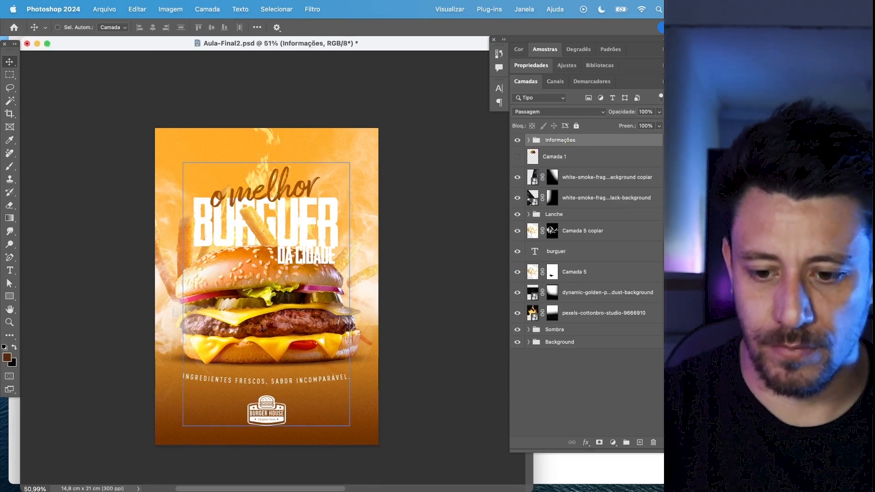
- Delete the hidden Camada 1 layer and group the two white-smoke layers under the name "Funaça"
left_click(545, 157)
key("BackSpace")
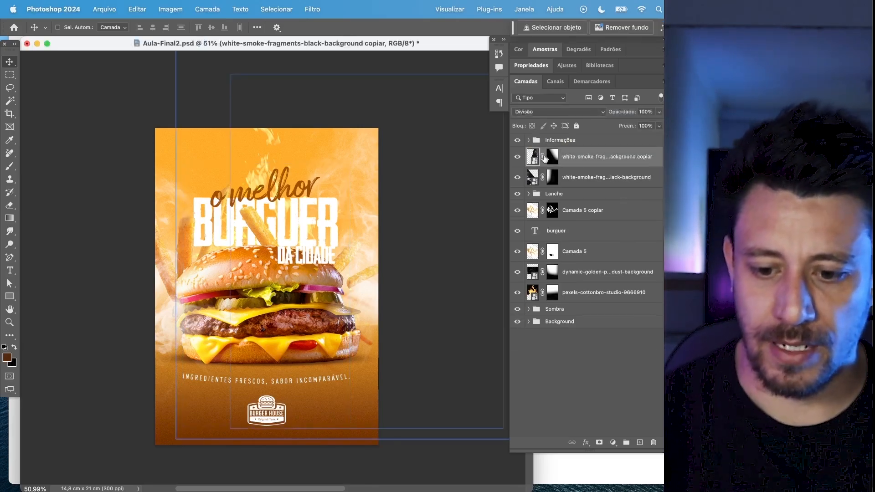
left_click(588, 176, "shift")
key("super+g")
double_click(556, 153)
type("Funa")
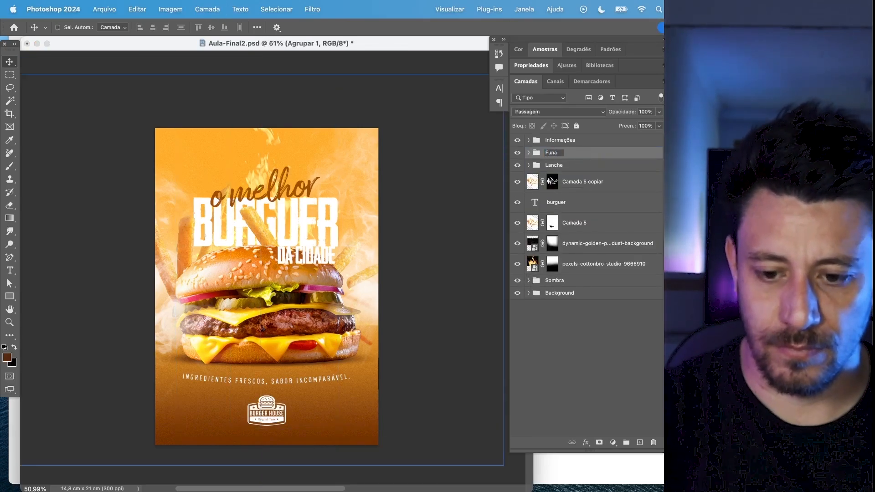
type("ça")
key("Return")
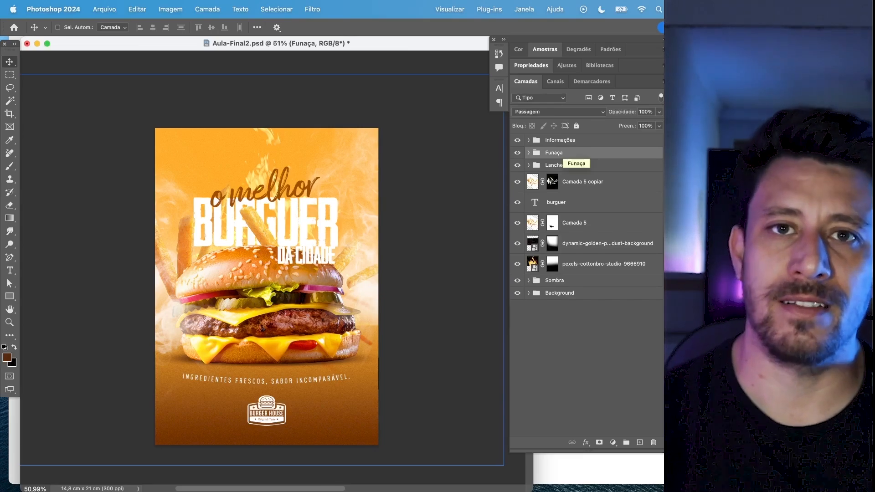
- Create a new empty layer and place it directly below the Informações group
left_click(574, 269)
key("alt+shift+super+n")
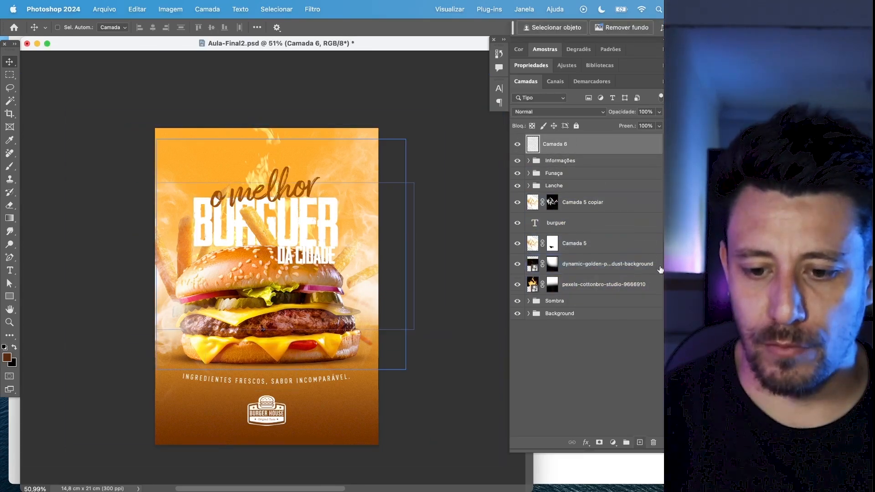
left_click_drag(556, 145, 566, 167)
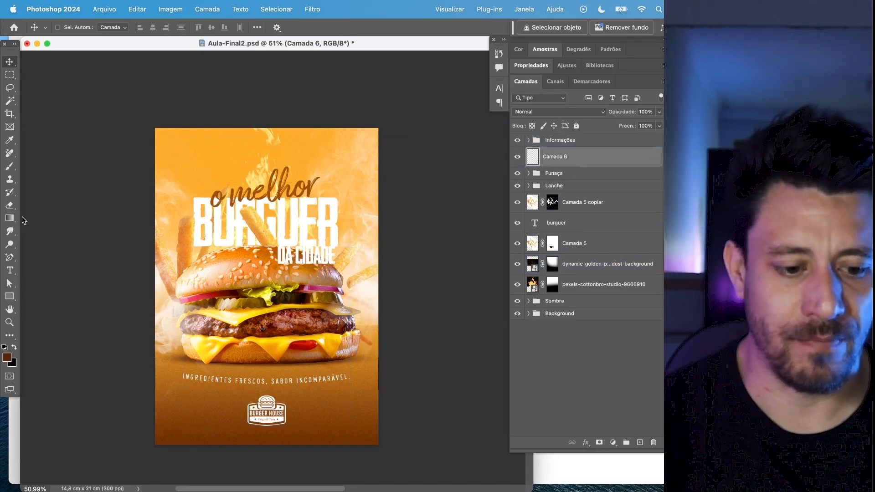
- Draw a linear gradient in dark brown #4d1c00 fading to transparent, from the poster's lower-left corner up towards the burger
left_click(9, 218)
left_click(146, 29)
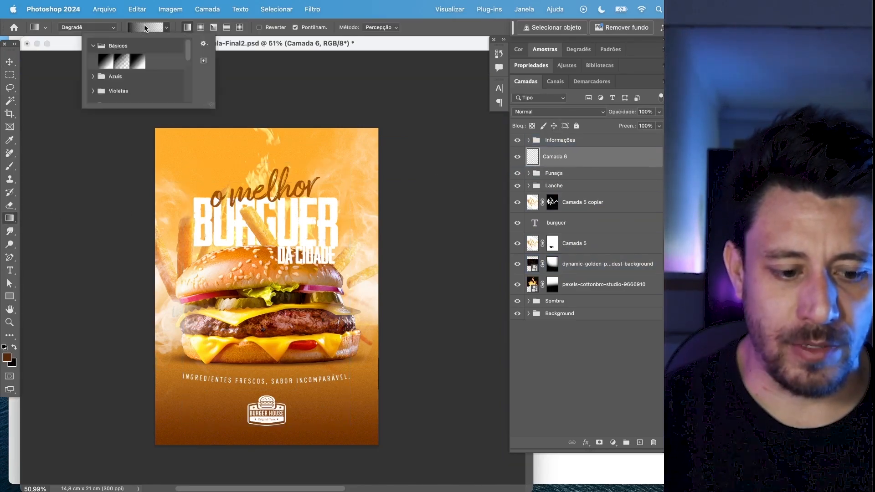
left_click(6, 358)
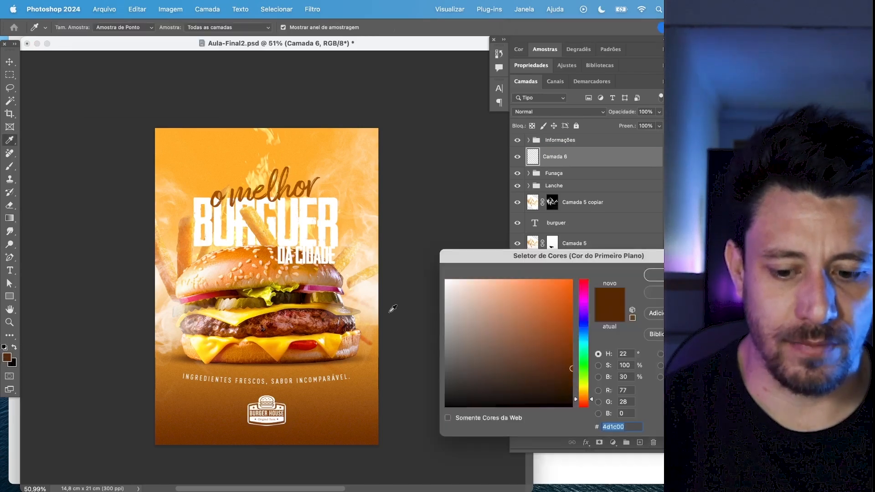
key("Return")
left_click_drag(162, 465, 224, 357)
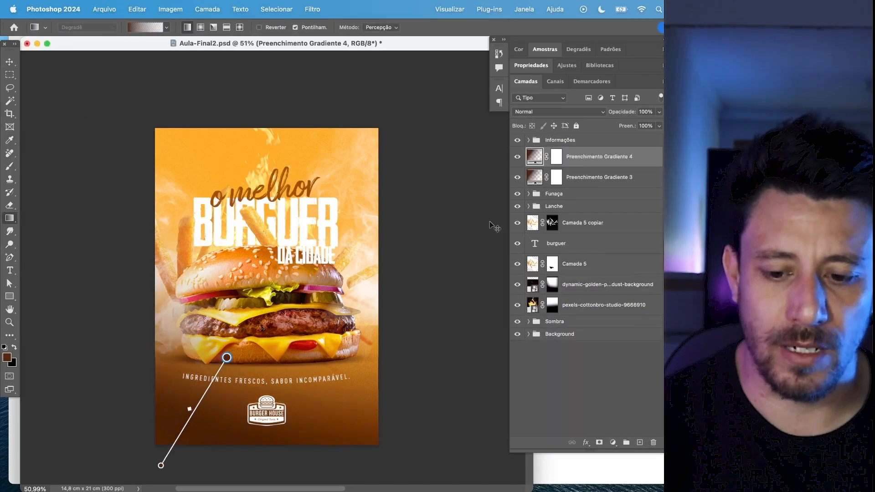
- Set the lower-left gradient to Multiplicação, redraw it up to mid-burger, and draw a matching gradient from the lower-right corner on Camada 6
left_click(541, 176)
key("alt+shift+m")
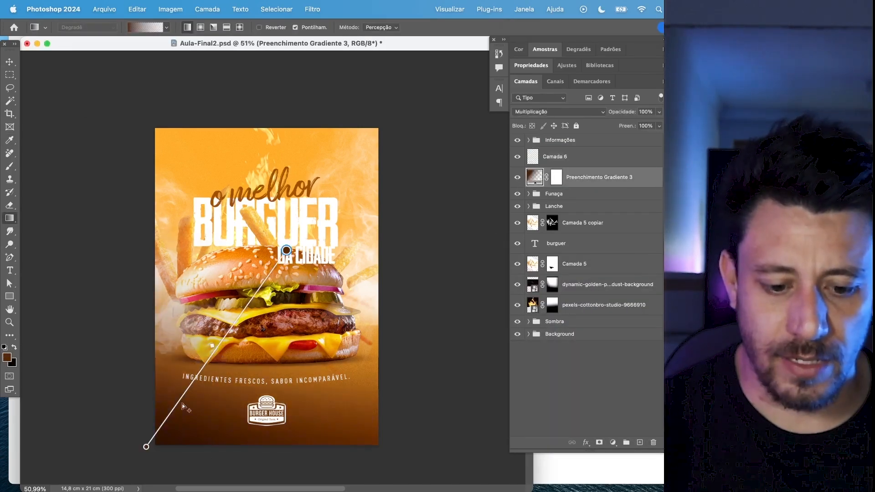
left_click_drag(132, 461, 251, 286)
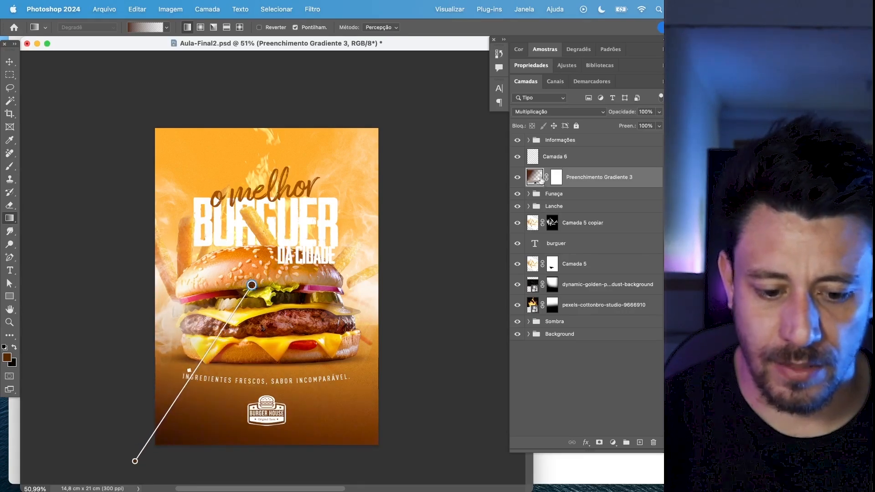
left_click(595, 154)
left_click_drag(400, 458, 272, 292)
- Add another brown gradient on a new layer from the poster's upper-left corner to its middle, in Multiplicação blend mode
left_click(588, 184)
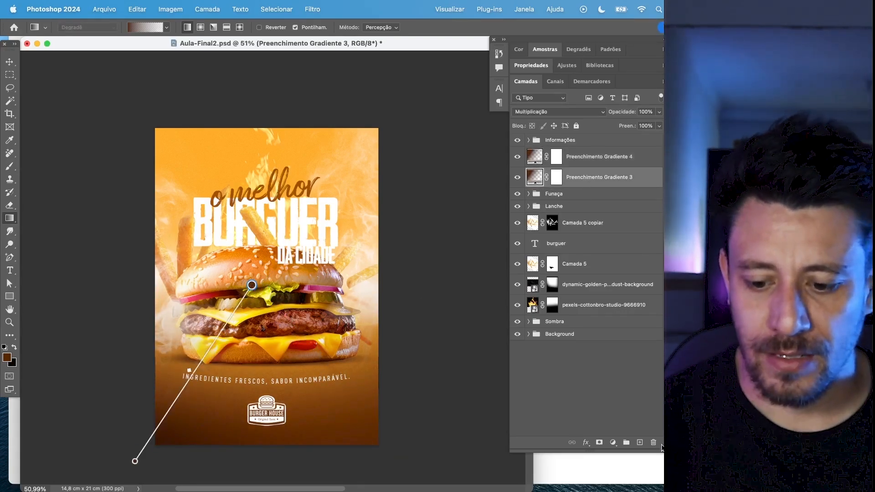
left_click(640, 442)
left_click_drag(138, 90, 285, 297)
left_click(531, 111)
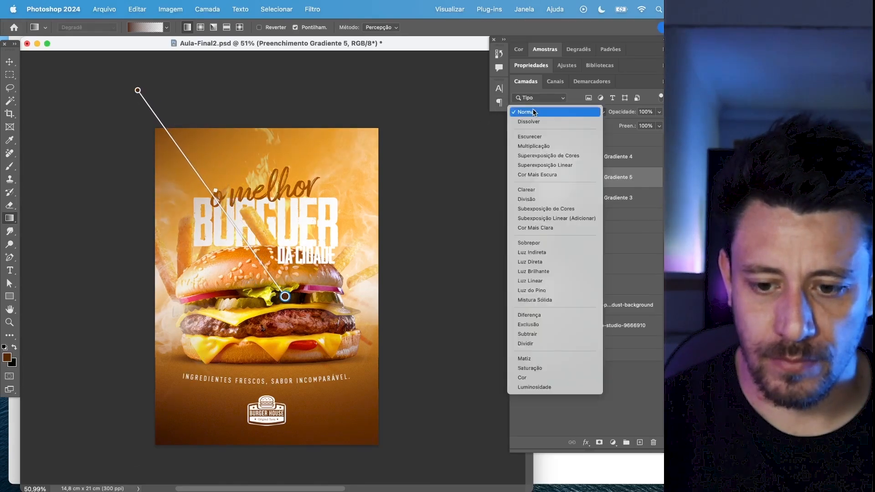
left_click(543, 144)
- Set the blend mode of the lower-right gradient layer to Multiplicação
left_click(583, 158)
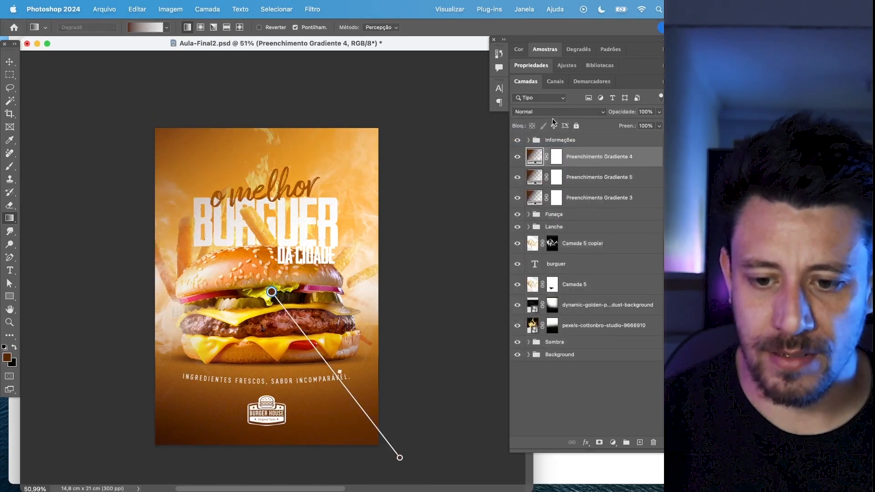
left_click(538, 111)
left_click(543, 146)
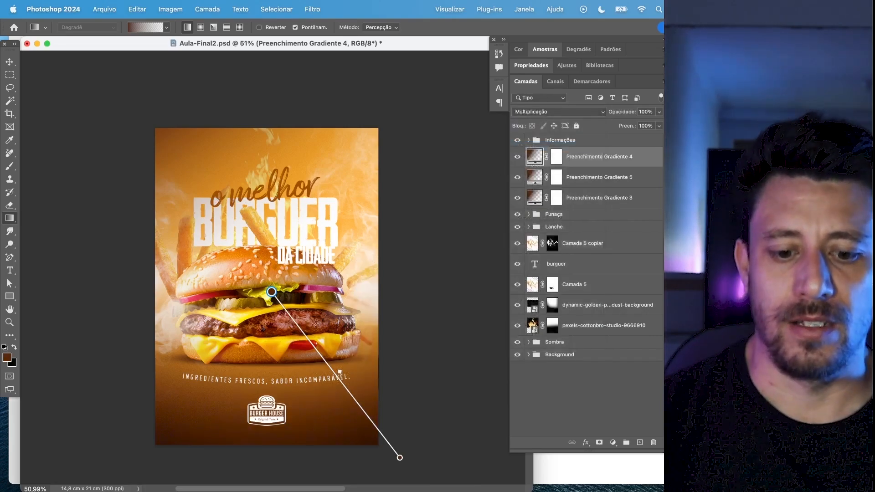
- Compare the poster with the gradient layers hidden and shown, and delete the upper-left gradient layer
left_click(514, 158)
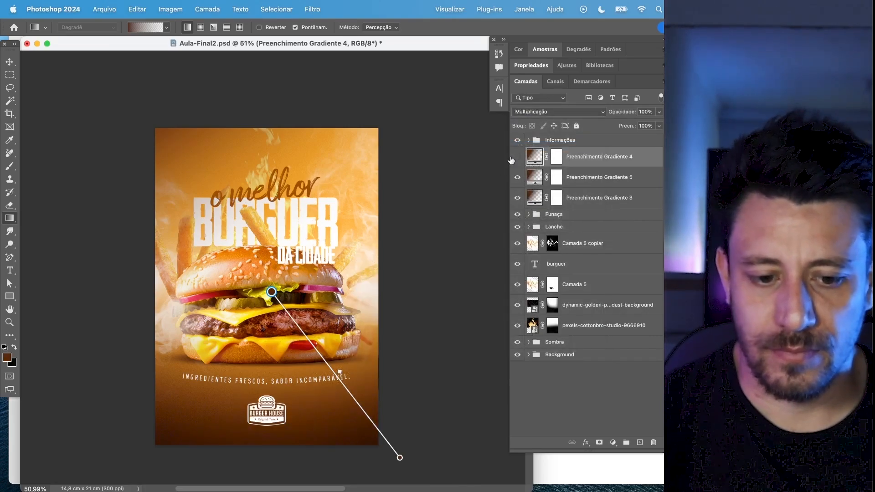
left_click(518, 177)
left_click(524, 179)
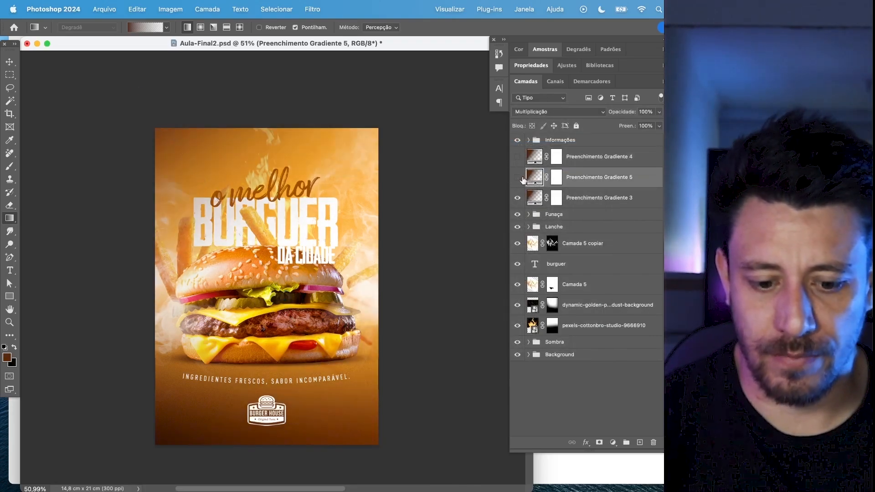
left_click(517, 157)
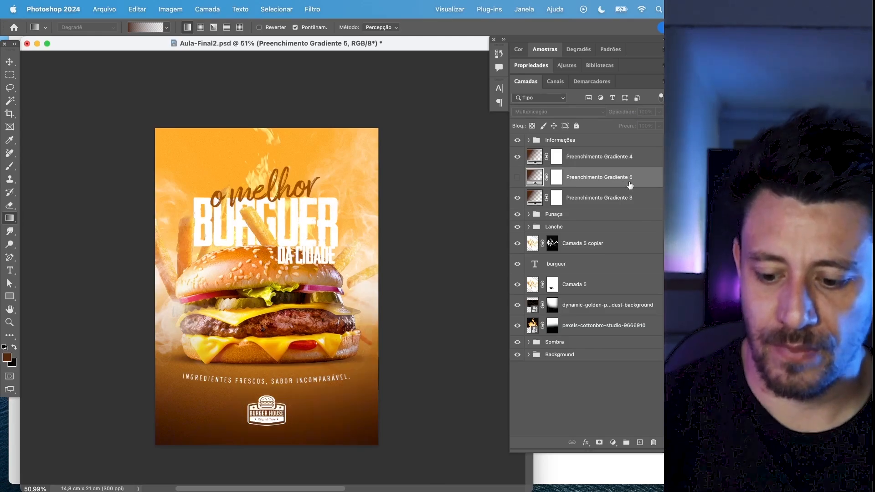
key("Delete")
- Copy Leak_4.jpg from the Aula final folder in Finder and paste it into the poster document in Photoshop
key("super+Tab")
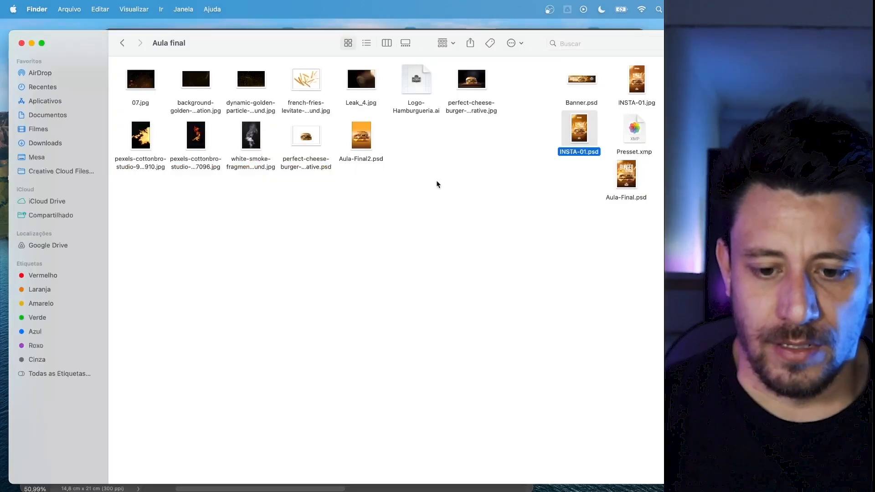
left_click(369, 88)
key("super+Tab")
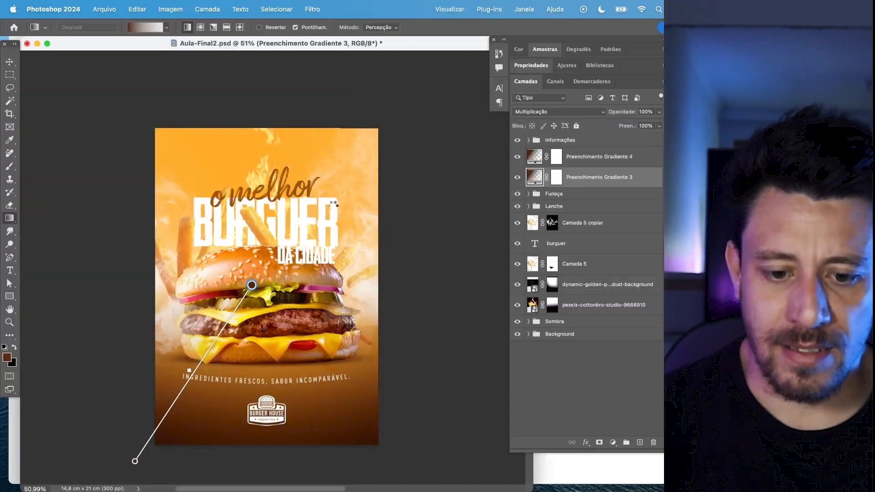
key("super+v")
- Rotate the Leak_4 image by -90°, flip it horizontally, and enlarge it to about 48% so it covers the whole poster
left_click_drag(414, 248, 239, 133)
right_click(283, 281)
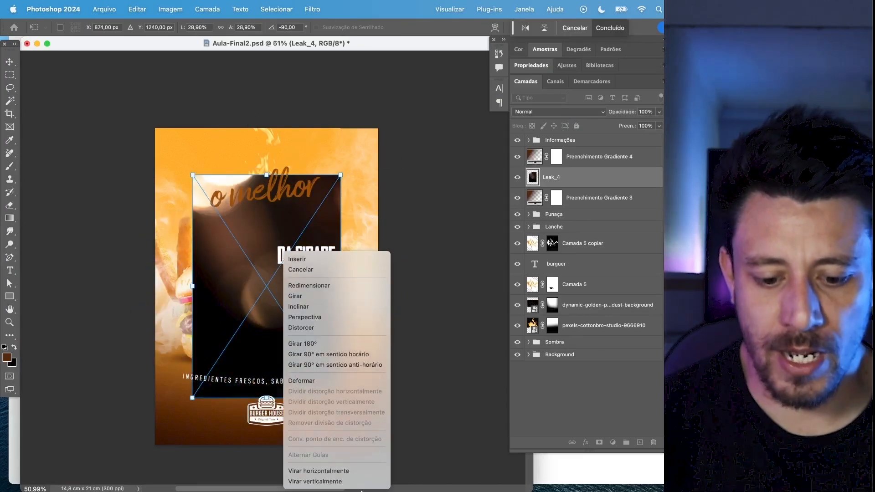
left_click(359, 470)
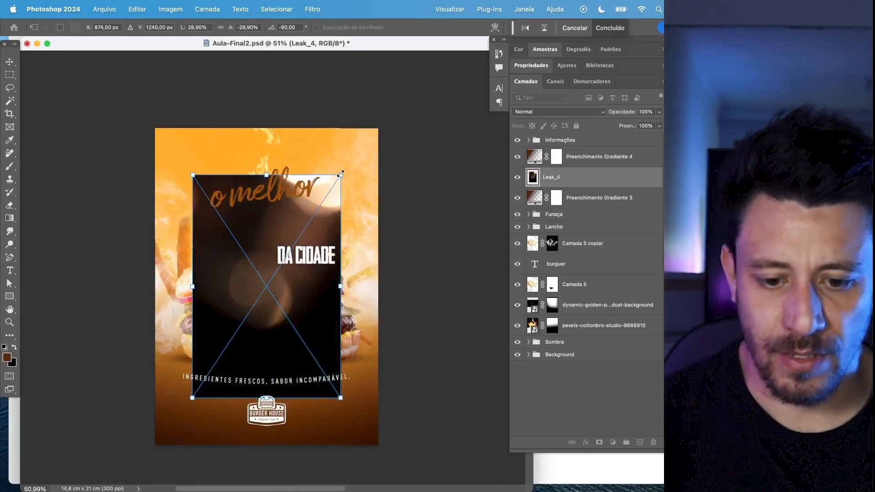
left_click_drag(341, 174, 413, 114)
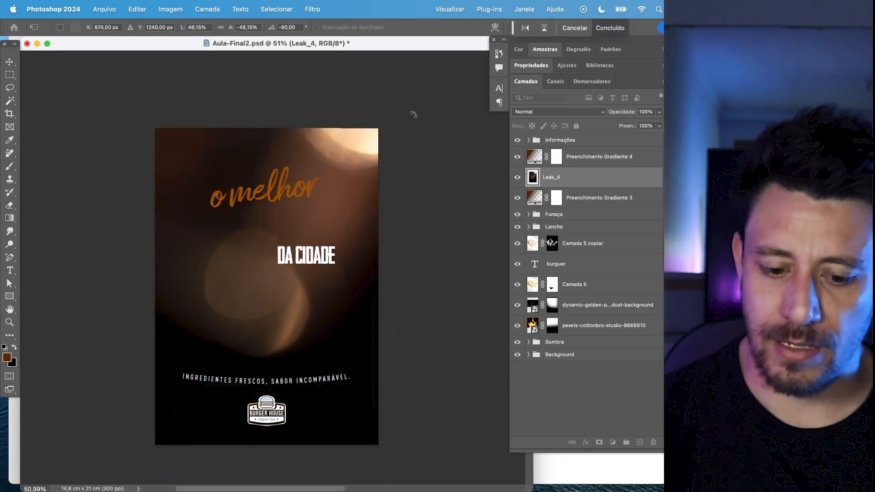
key("g")
- Move the Leak_4 layer above the Informações group and set its blend mode to Subexposição de Cores
left_click_drag(587, 178, 586, 138)
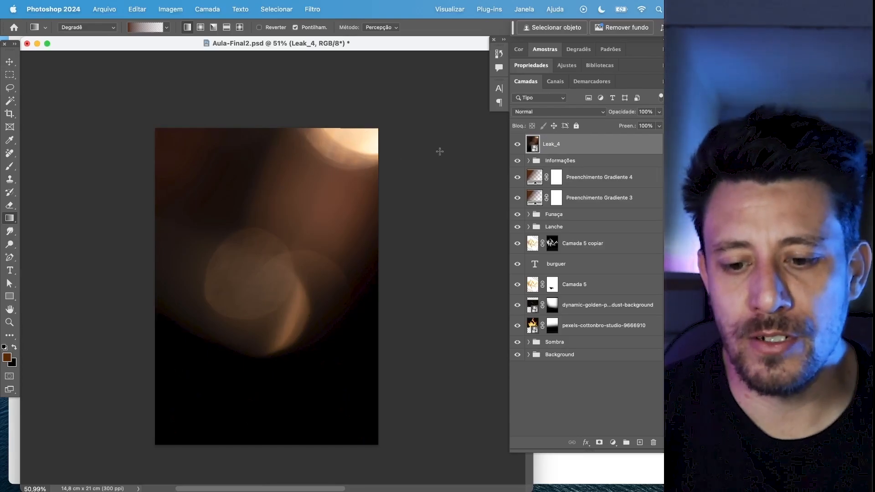
left_click(530, 111)
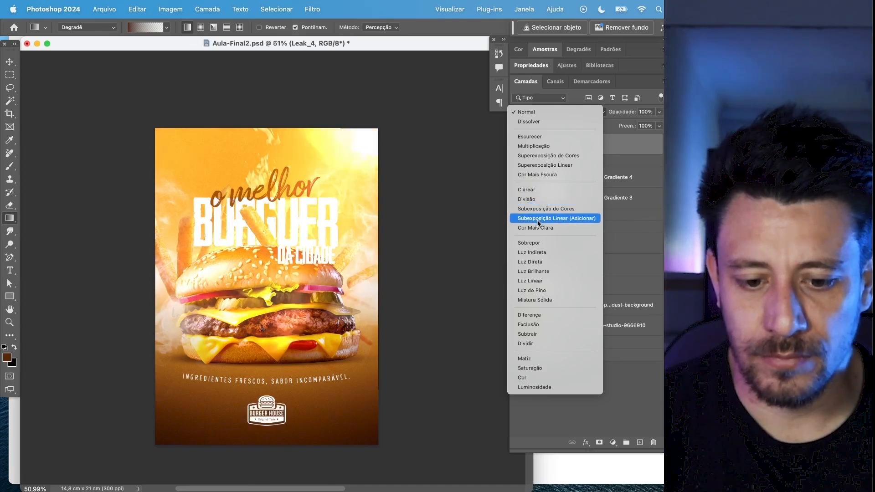
left_click(539, 202)
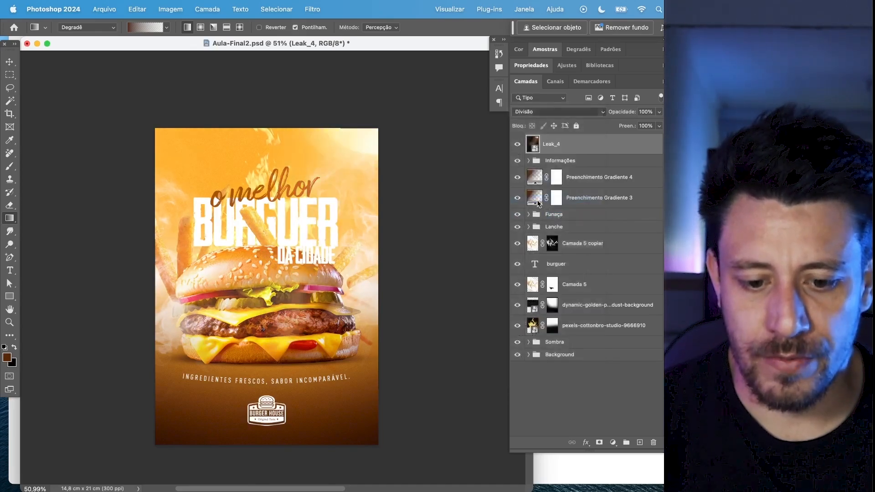
left_click(532, 119)
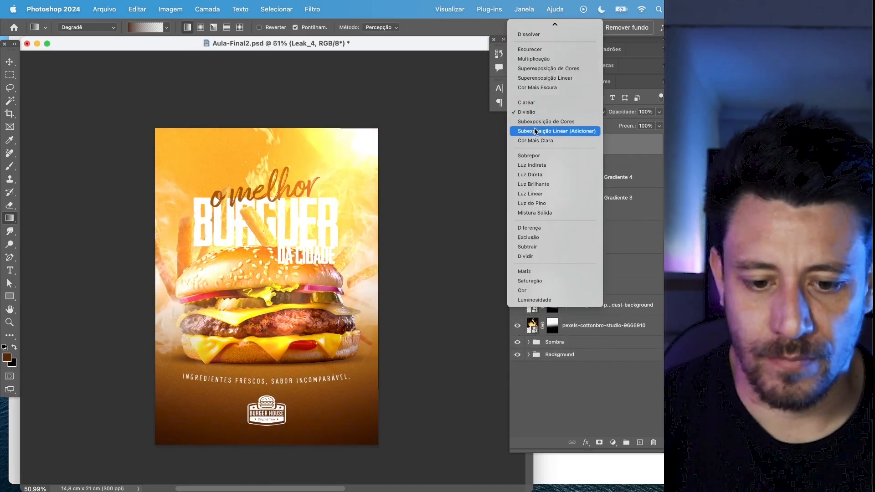
left_click(536, 121)
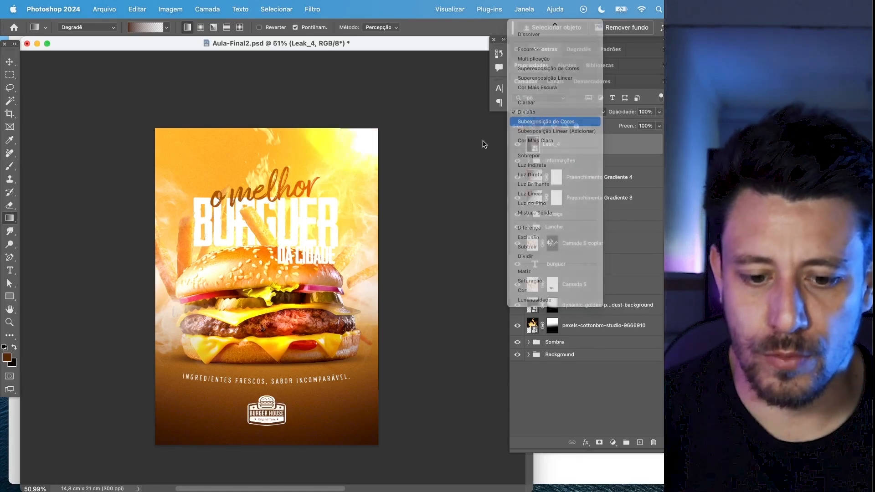
- Enlarge the Leak_4 light leak slightly and reposition it so its glow sits at the poster's upper-right corner
key("ctrl+t")
mouse_move(317, 223)
left_mouse_down()
mouse_move(365, 179)
mouse_move(324, 210)
left_mouse_up()
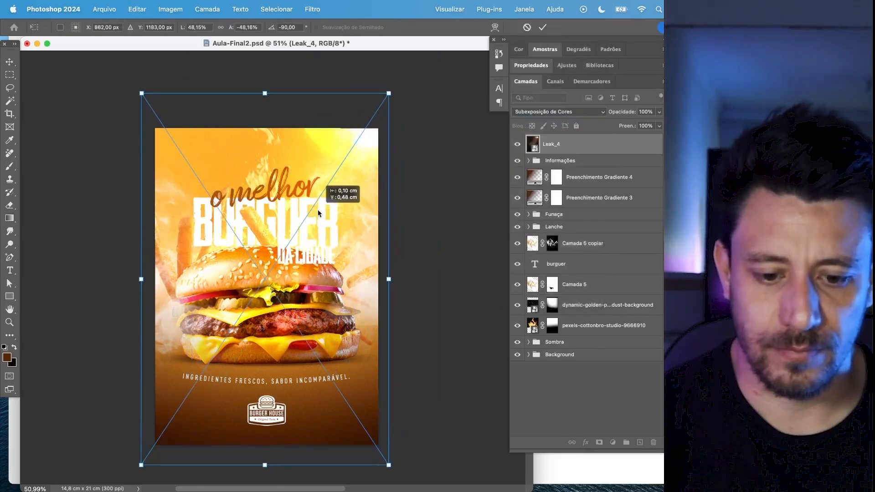
left_click_drag(387, 93, 419, 81)
left_click_drag(343, 193, 333, 212)
key("Return")
key("g")
- Lower the Leak_4 layer's fill to 64%, shift it slightly up and right, and check its effect on the burger
left_click(659, 126)
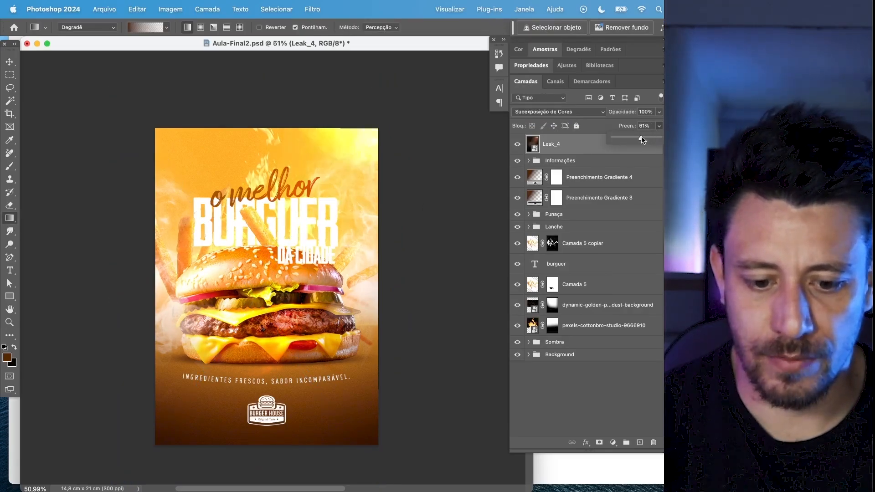
key("v")
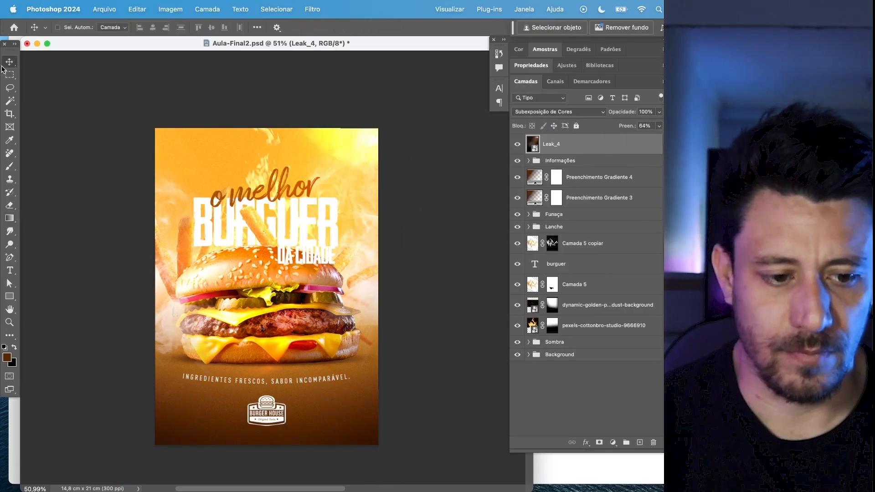
left_click_drag(266, 232, 276, 223)
scroll(293, 366, "up", 8)
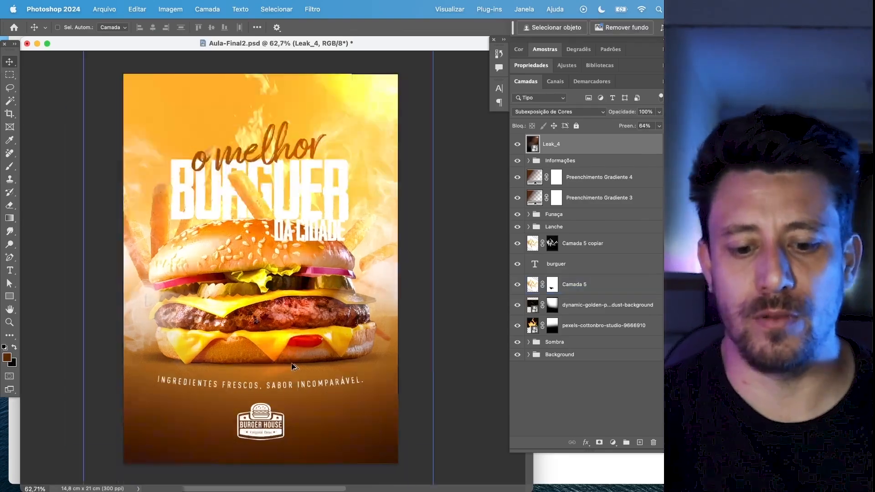
left_click(518, 146)
left_click(518, 146)
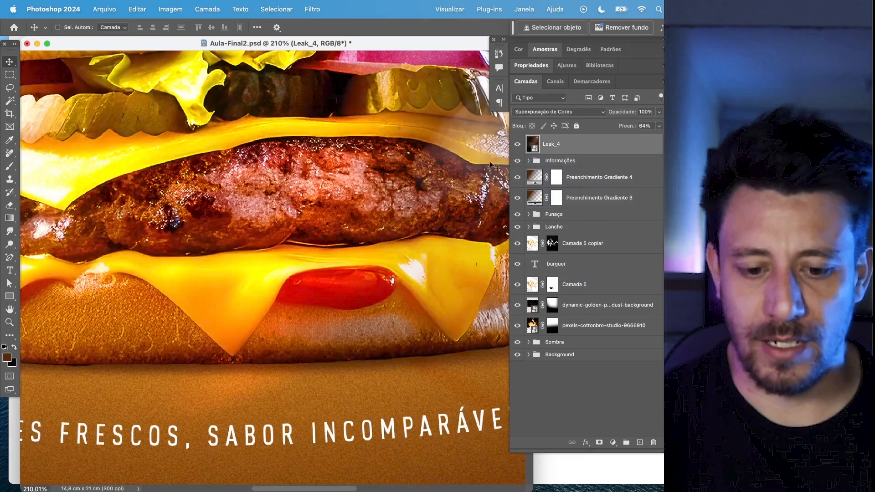
scroll(298, 294, "down", 8)
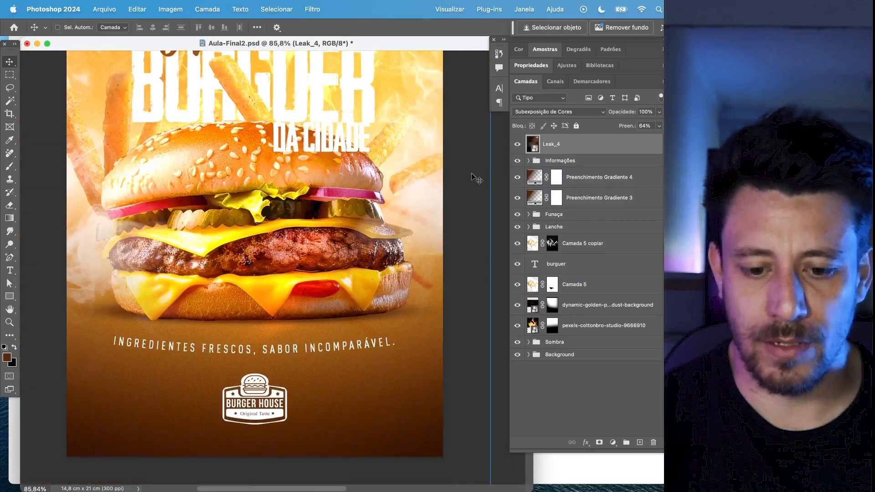
- Set the Leak_4 layer's blend mode to Divisão and its fill to 100%
left_click(519, 112)
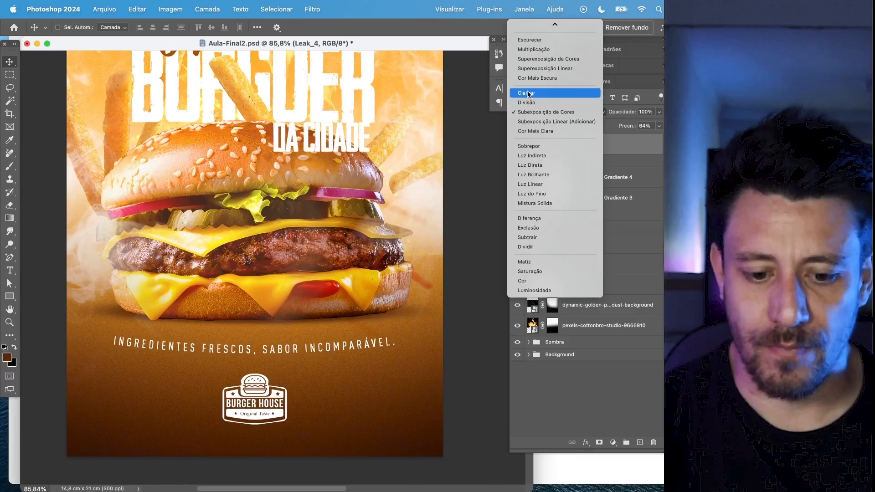
left_click(527, 103)
left_click(653, 125)
type("100")
key("Return")
left_click(528, 112)
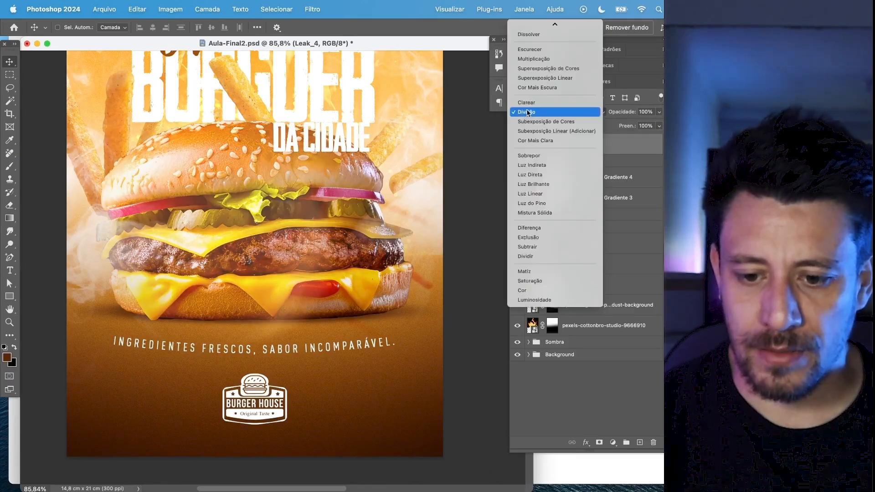
left_click(531, 112)
scroll(381, 272, "down", 5)
scroll(380, 272, "up", 4)
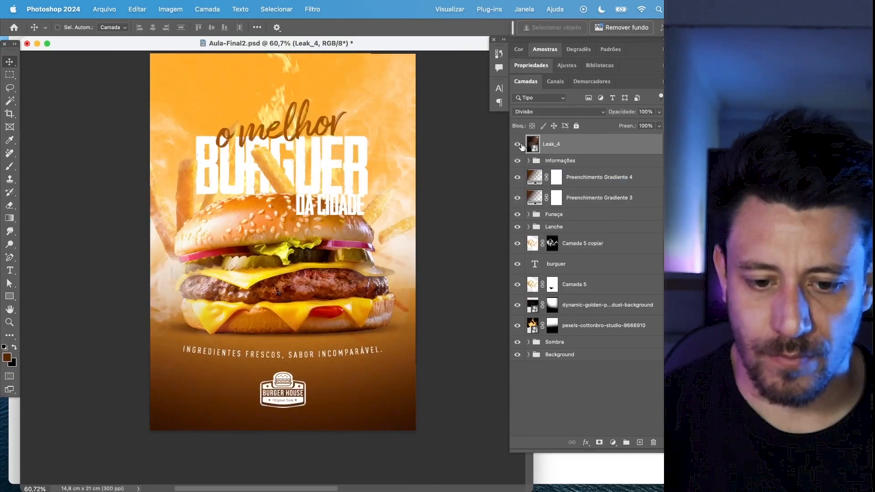
- Try the Subexposição Linear (Adicionar) blend mode on the Leak_4 layer and compare the poster with the layer hidden and shown
left_click(539, 111)
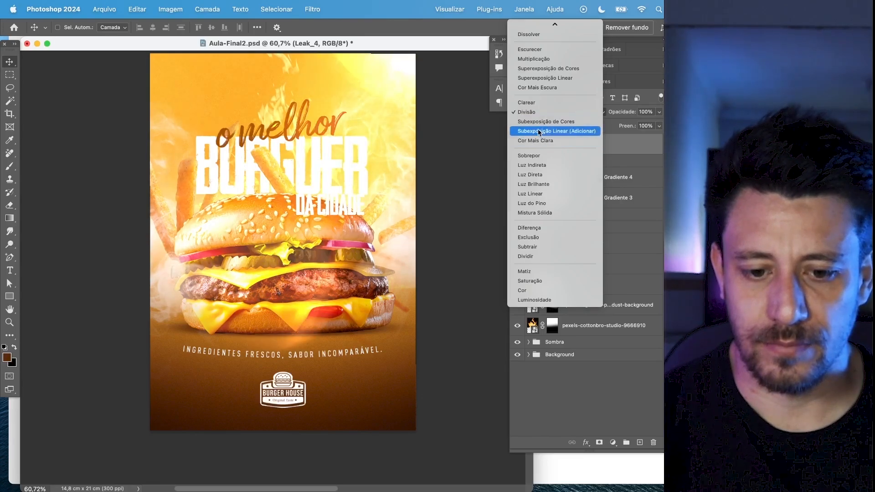
left_click(539, 131)
scroll(301, 259, "down", 2)
left_click(518, 144)
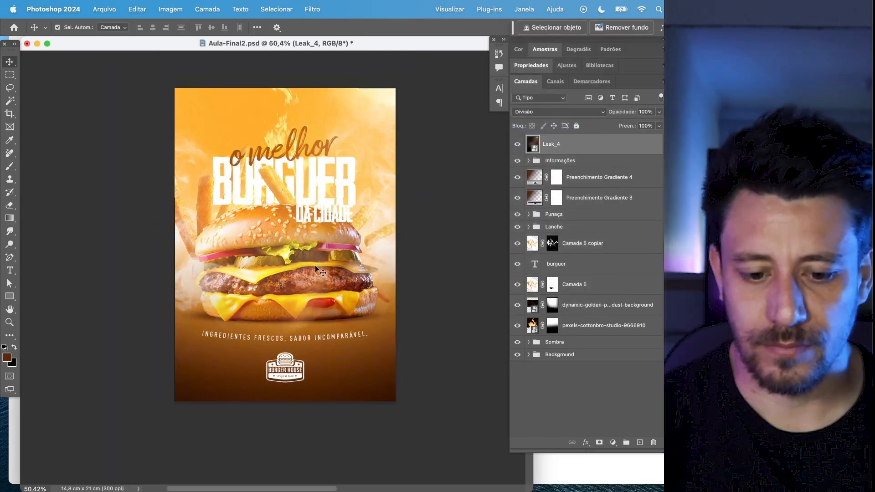
- Lower the Leak_4 layer's fill to 34% and shift the light leak about 2.24 cm right and 0.50 cm down
left_click(517, 145)
left_click(653, 128)
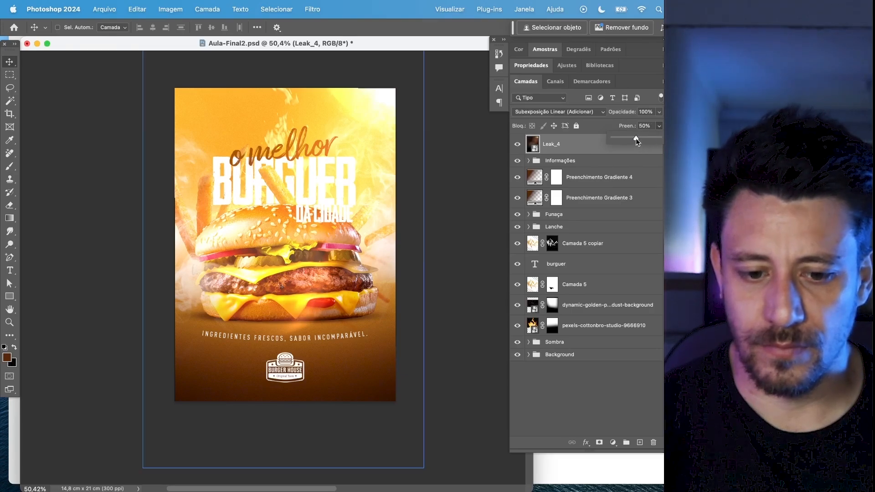
left_click_drag(635, 139, 627, 139)
left_click_drag(335, 170, 368, 177)
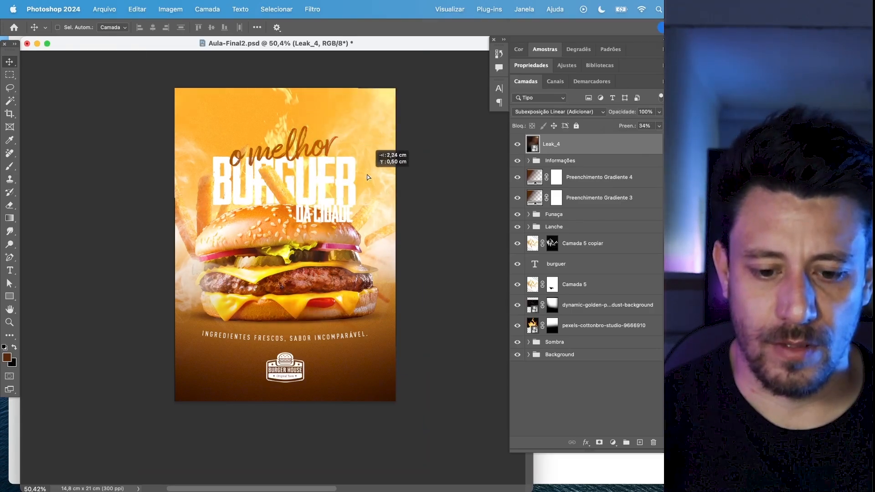
scroll(337, 329, "up", 1)
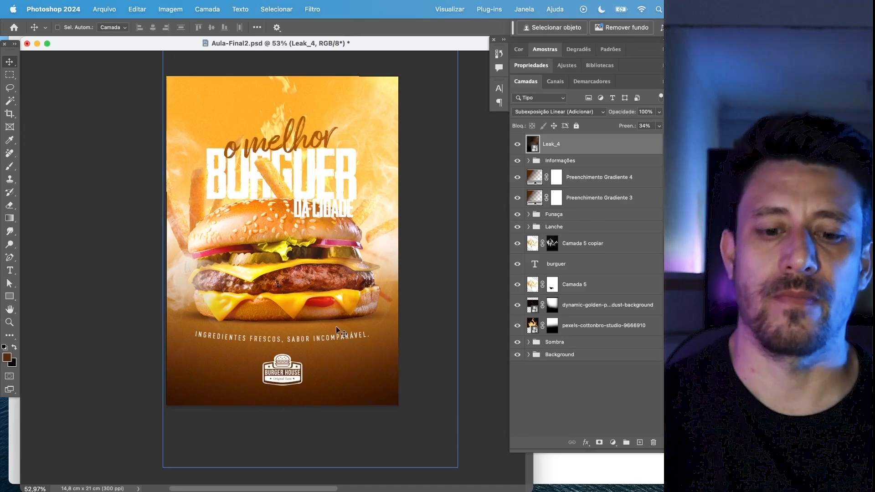
- Reorder the layers so Leak_4 sits directly below the Informações group and above Preenchimento Gradiente 4
left_click(549, 169)
left_click(550, 164)
scroll(565, 166, "down", 1)
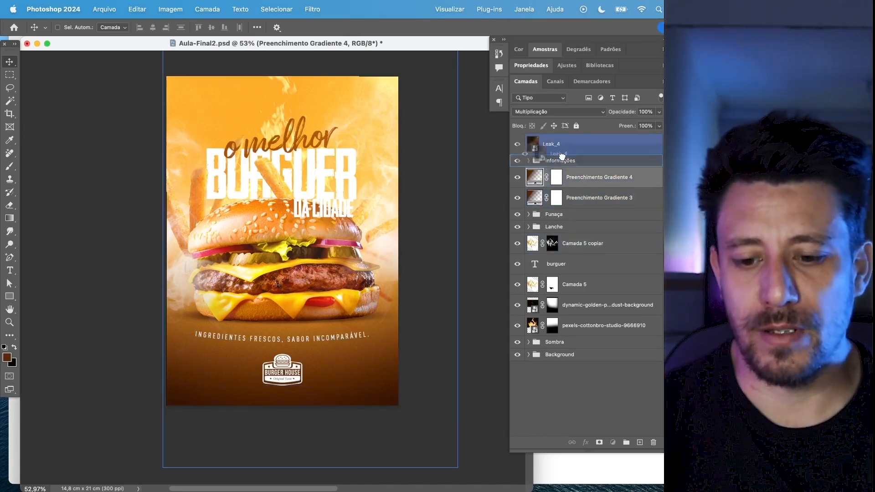
scroll(569, 157, "up", 1)
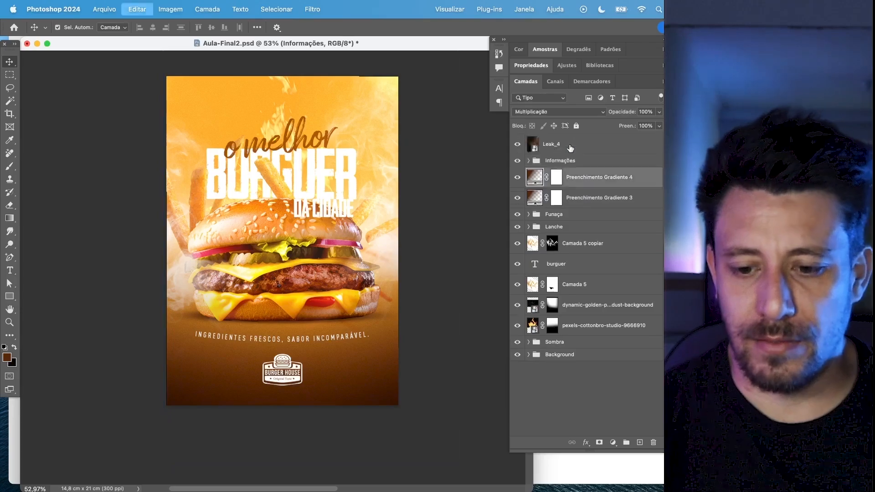
left_click(580, 158)
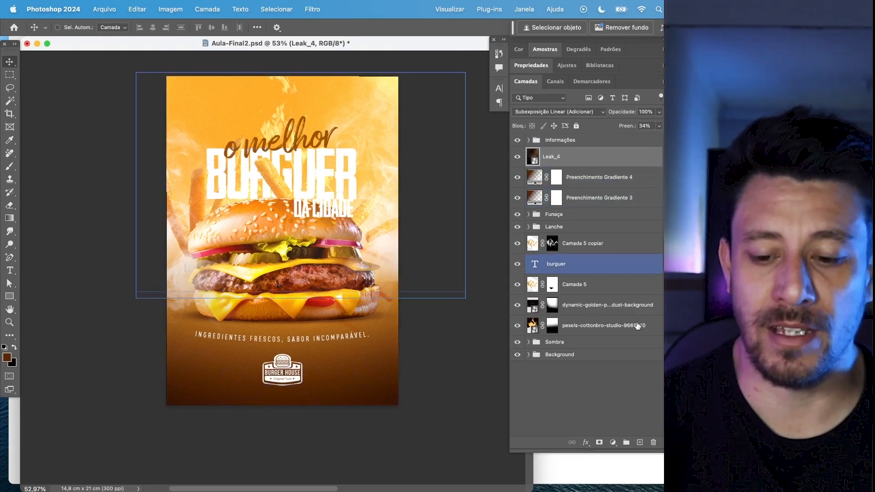
- Add a Pesquisa de cores adjustment layer above Leak_4 using the 3Strip.look LUT and compare the poster with and without it
left_click(611, 442)
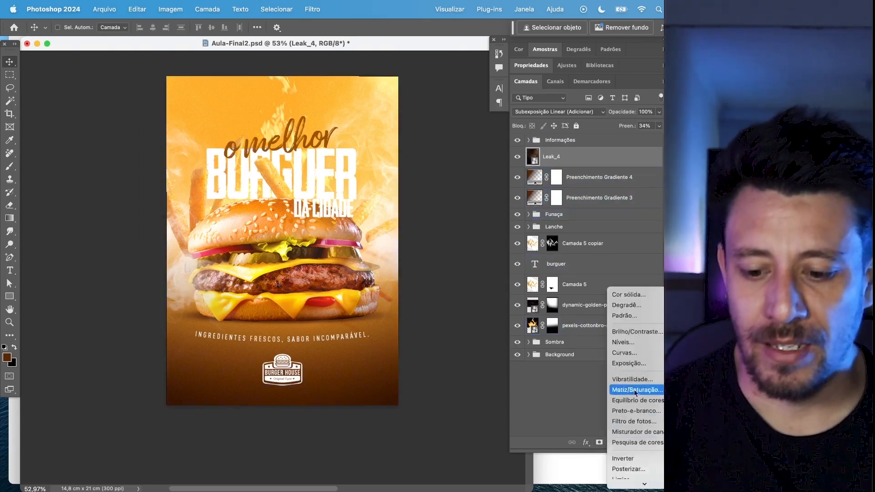
left_click(625, 443)
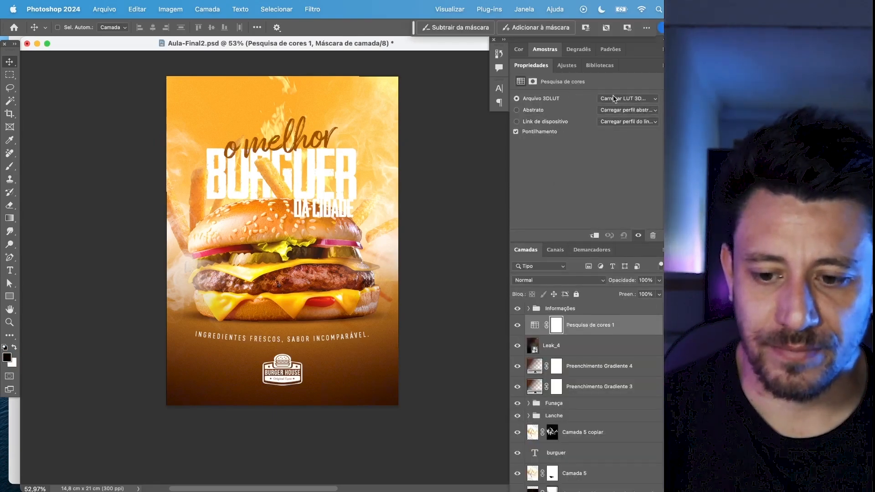
left_click(615, 99)
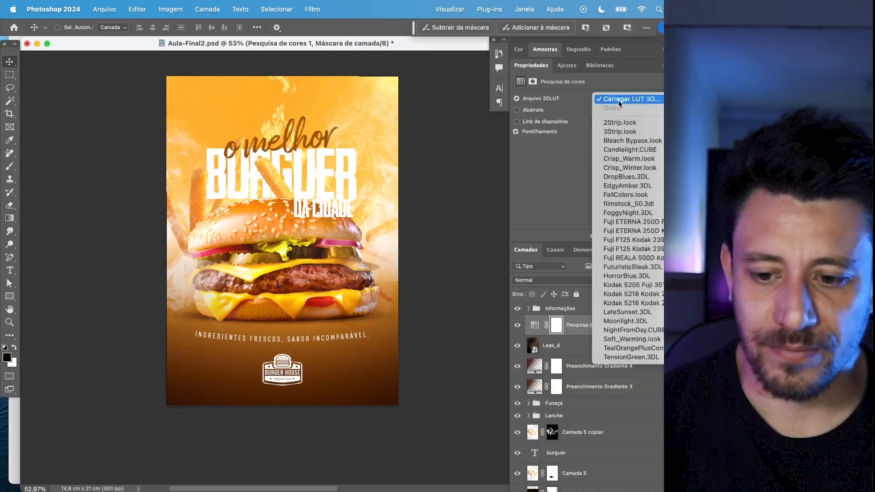
left_click(621, 131)
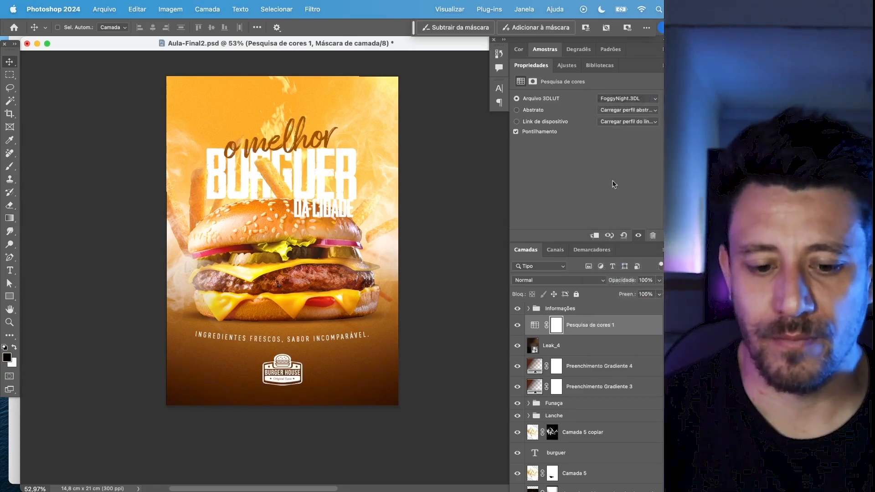
left_click(515, 325)
left_click(515, 325)
left_click(593, 345)
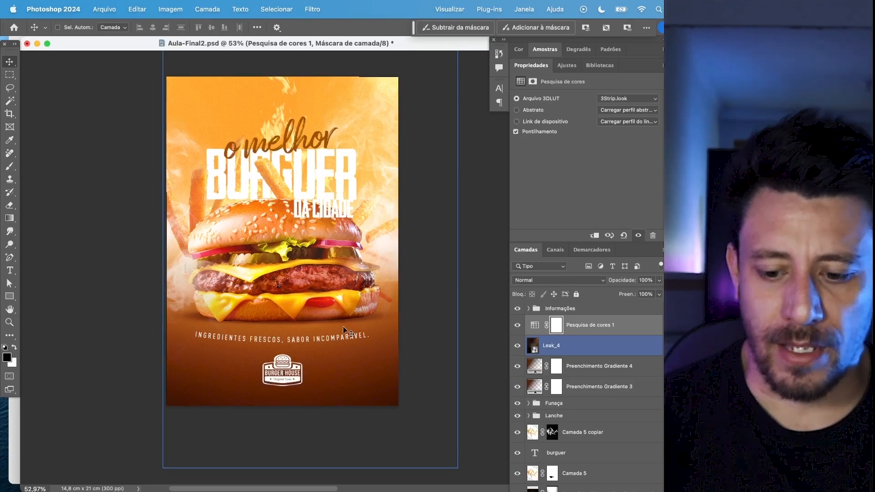
- Reduce the Pesquisa de cores 1 layer's fill to 70%, keeping the 3Strip.look LUT, and collapse its properties
left_click(659, 294)
left_click_drag(656, 304, 645, 308)
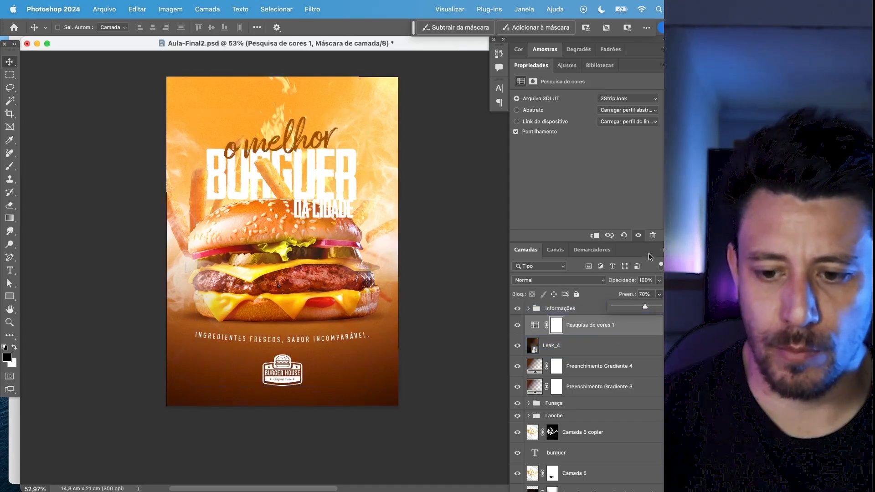
left_click(607, 102)
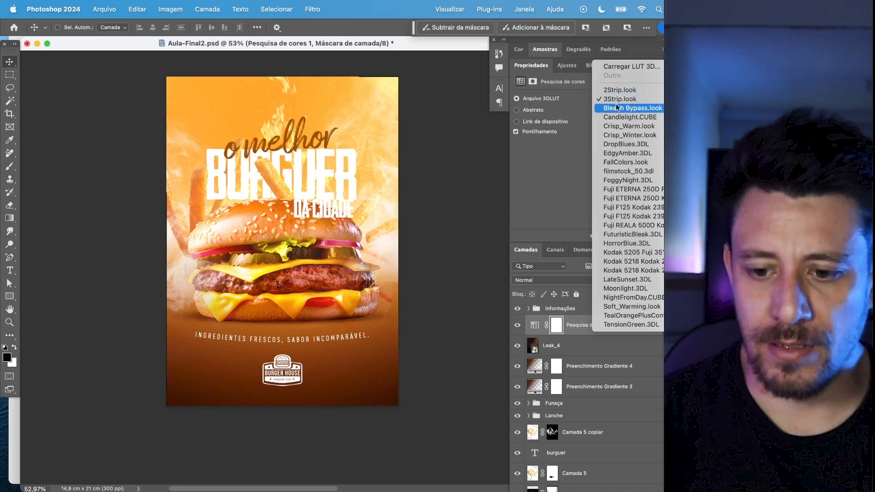
left_click(542, 66)
double_click(531, 65)
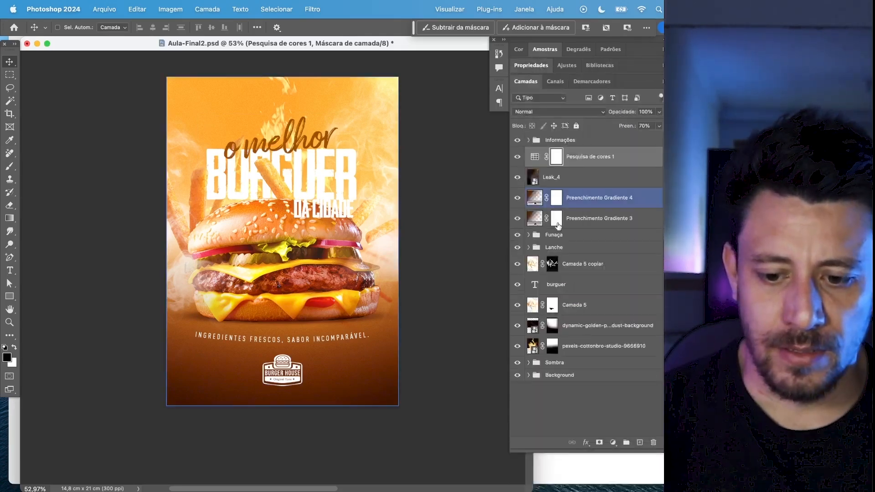
- Add a Curvas adjustment layer above Pesquisa de cores 1, shape a slightly darker contrast curve, and reduce the layer's fill to 38%
left_click(612, 443)
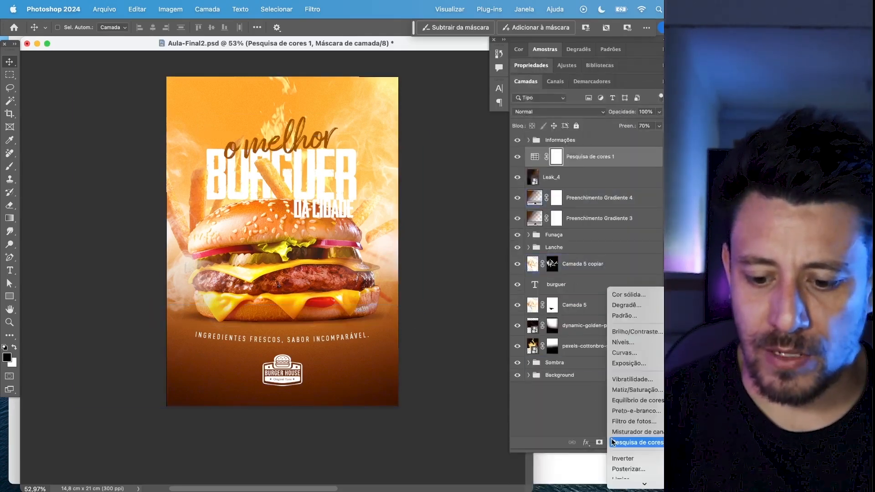
left_click(631, 353)
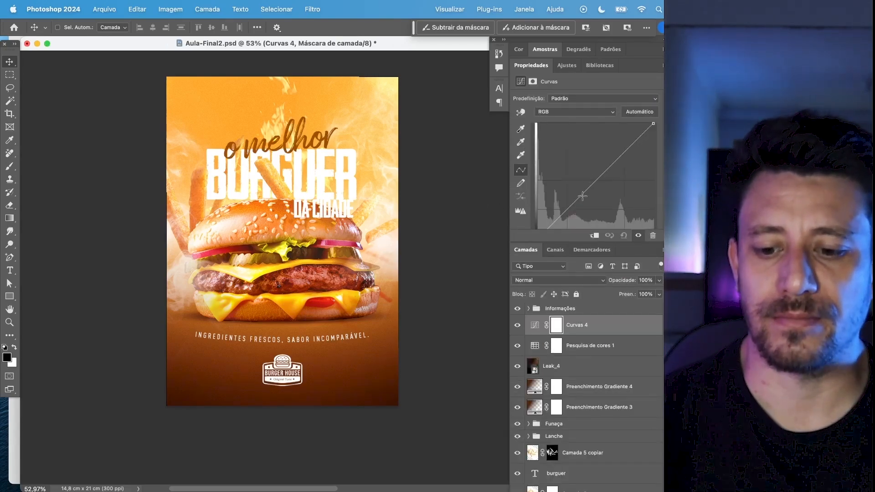
left_click_drag(614, 159, 618, 170)
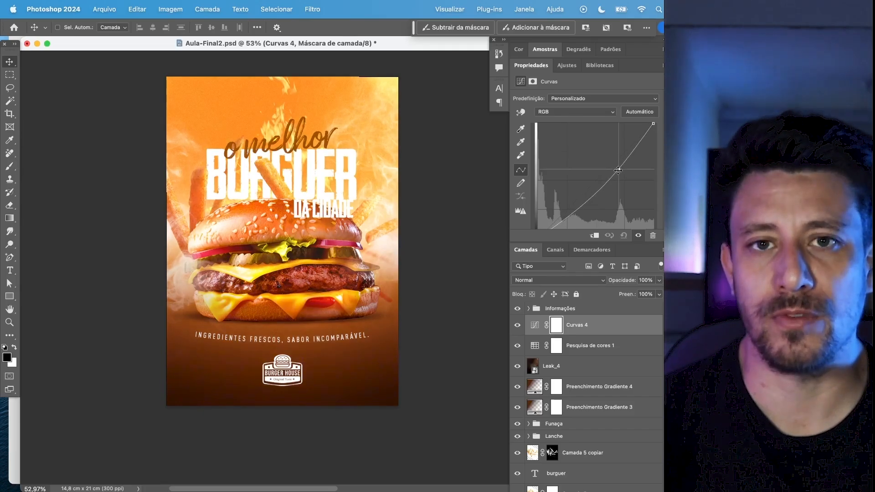
left_click_drag(567, 215, 563, 220)
left_click_drag(619, 170, 621, 166)
left_click(660, 294)
left_click_drag(639, 307, 631, 306)
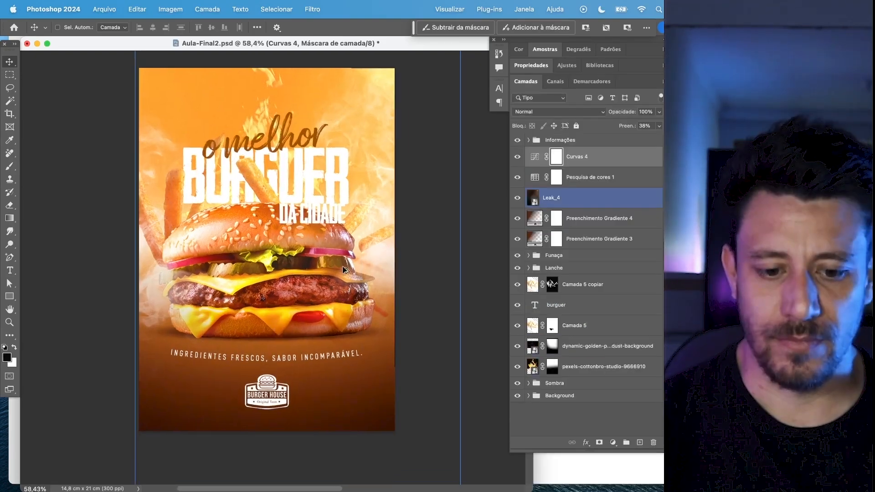
- Copy the whole poster merged, paste it as a new layer above the Informações group, and toggle its visibility to check it
scroll(366, 262, "up", 2)
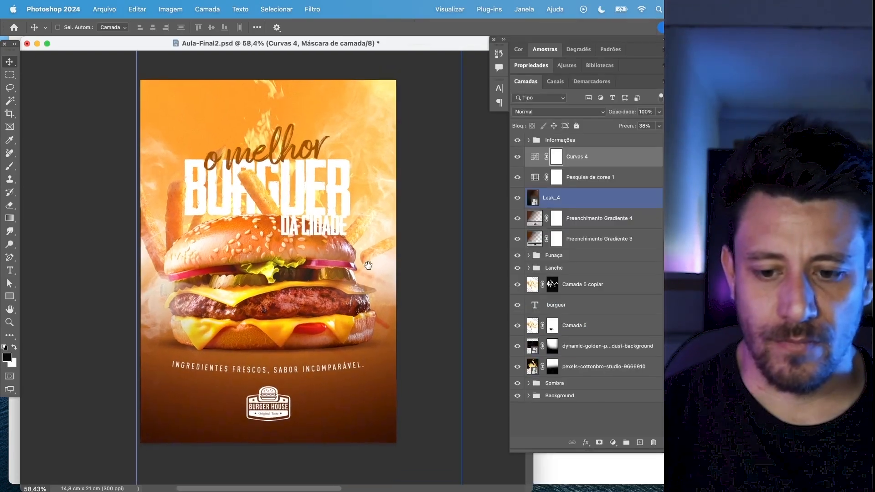
left_click(597, 143)
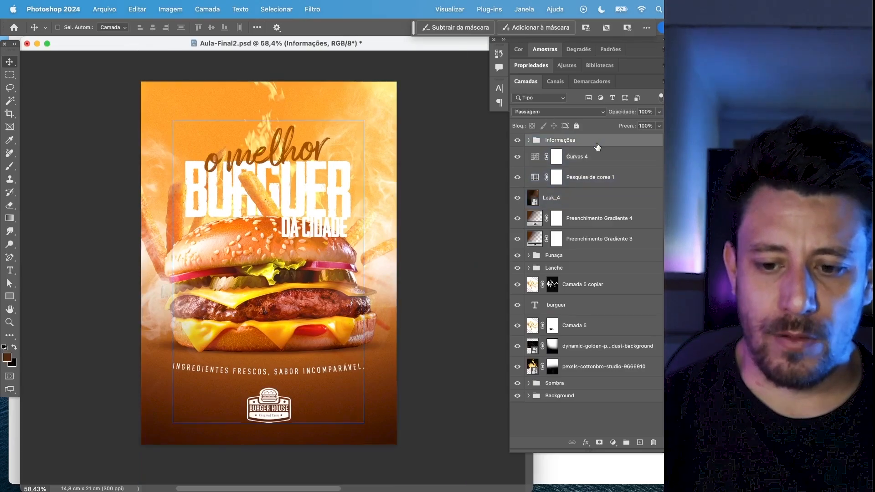
key("super+a")
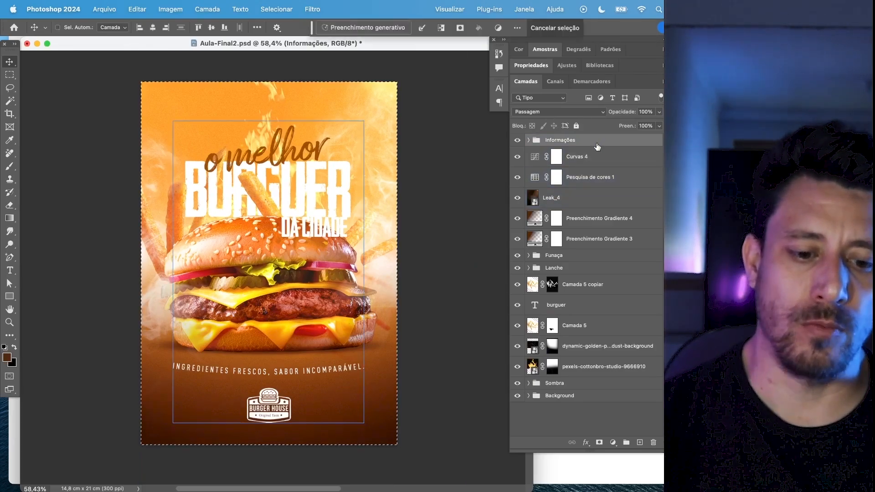
key("super+shift+c")
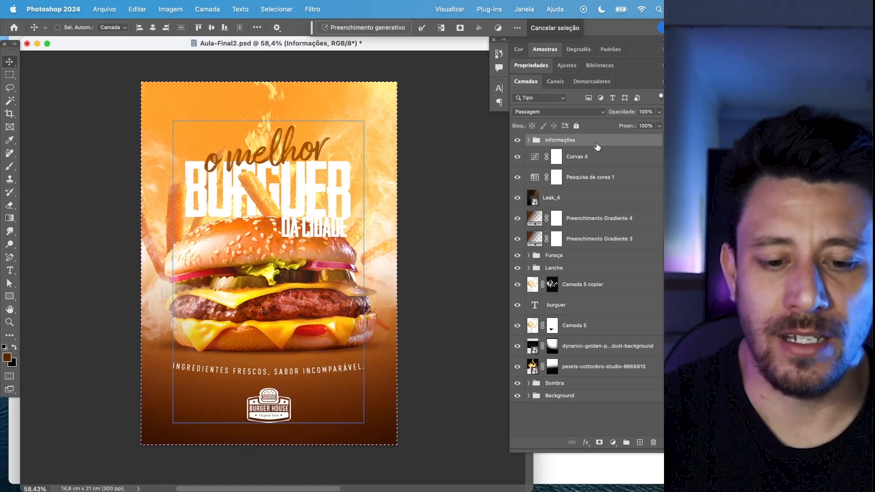
key("super+v")
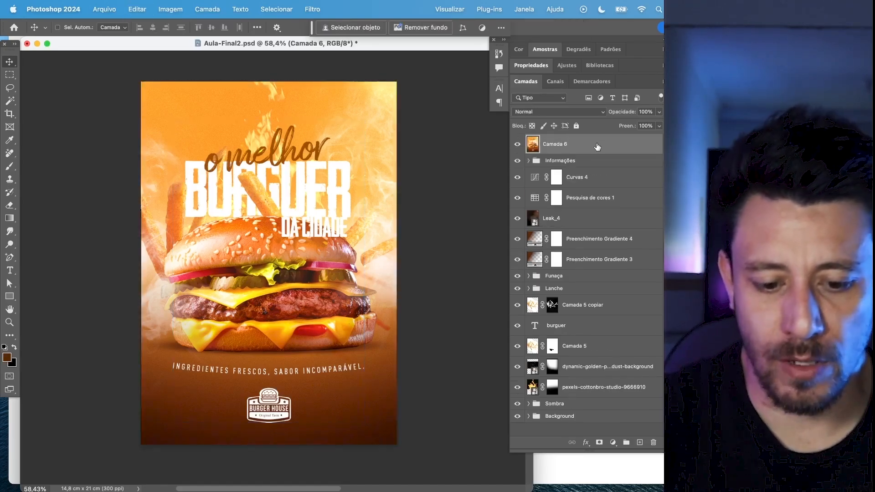
left_click(516, 145)
left_click(516, 145)
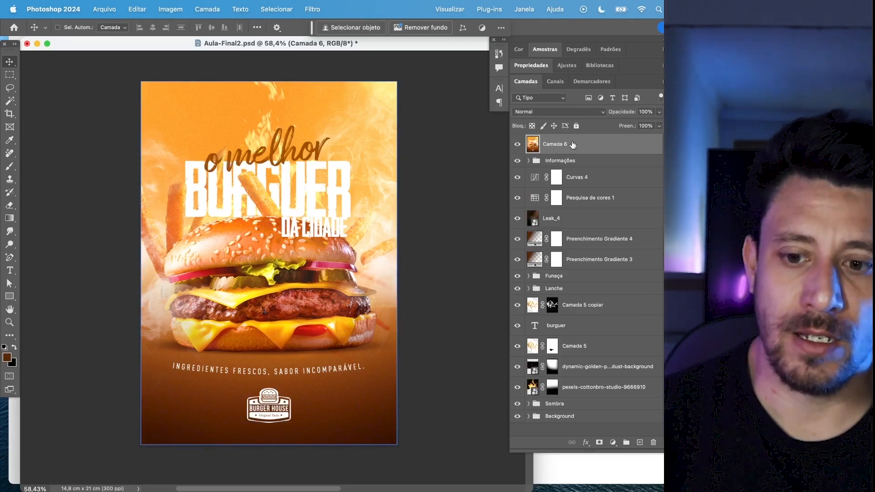
- Convert the merged Camada 6 layer to a smart object and open it in the Camera Raw filter
right_click(593, 142)
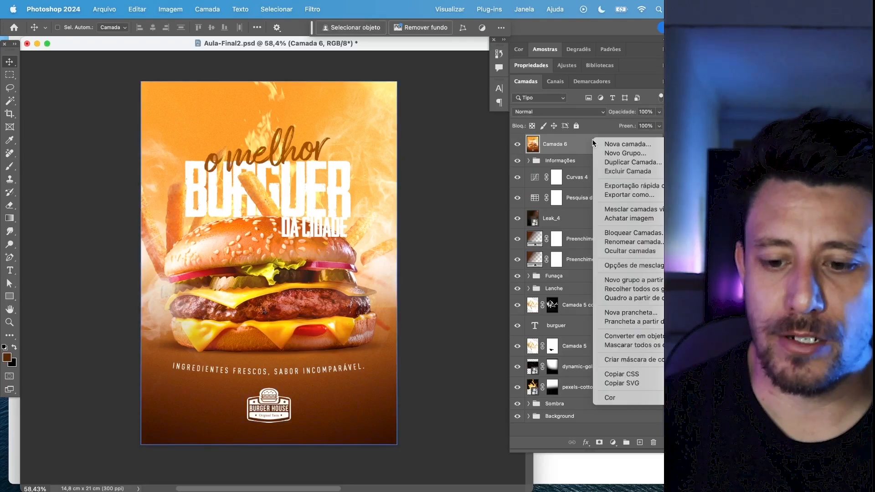
left_click(656, 337)
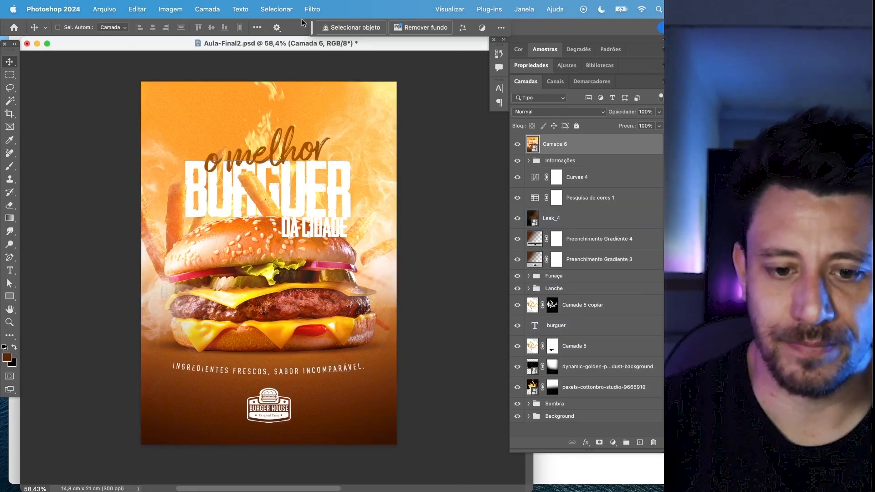
left_click(313, 9)
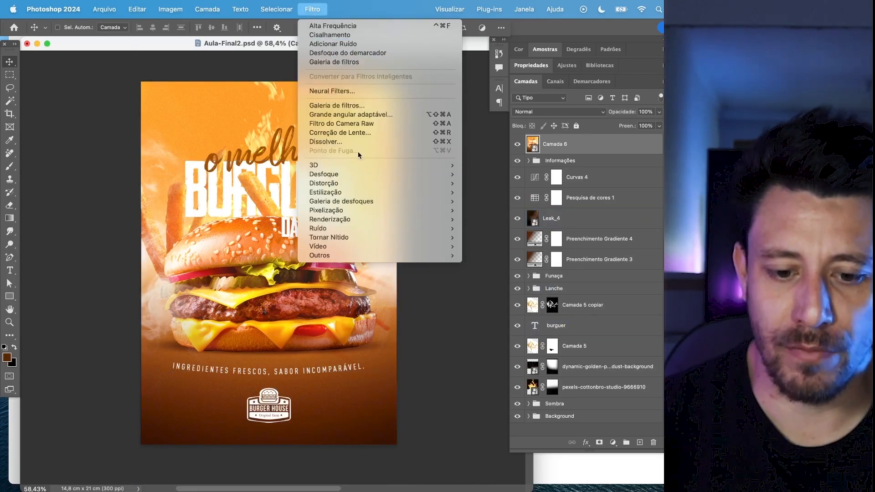
left_click(368, 126)
key("super+shift+a")
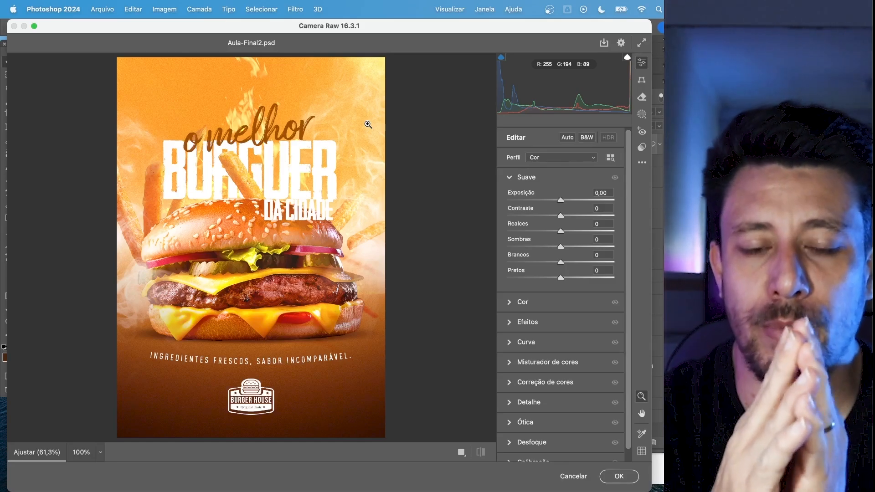
- Adjust the Suave tones to Exposição -0,45, Contraste +10, Realces +18, Sombras +25 and Brancos +58
mouse_move(560, 200)
left_mouse_down()
mouse_move(552, 201)
mouse_move(570, 216)
mouse_move(556, 201)
left_mouse_up()
left_click_drag(561, 262, 573, 233)
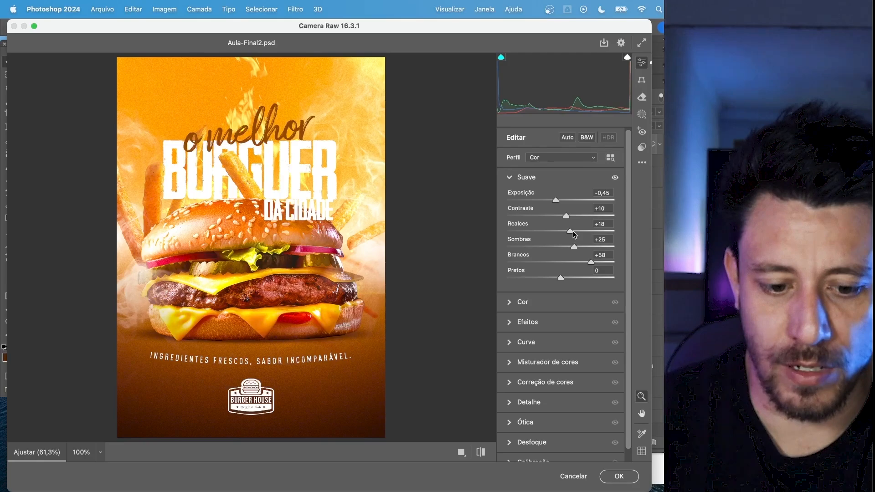
left_click(510, 177)
- Set the Efeitos values to Textura +53, Claridade +16, Desembaçar +23, Vinheta +1 and Granulado 17
left_click(528, 217)
left_click_drag(561, 240, 561, 284)
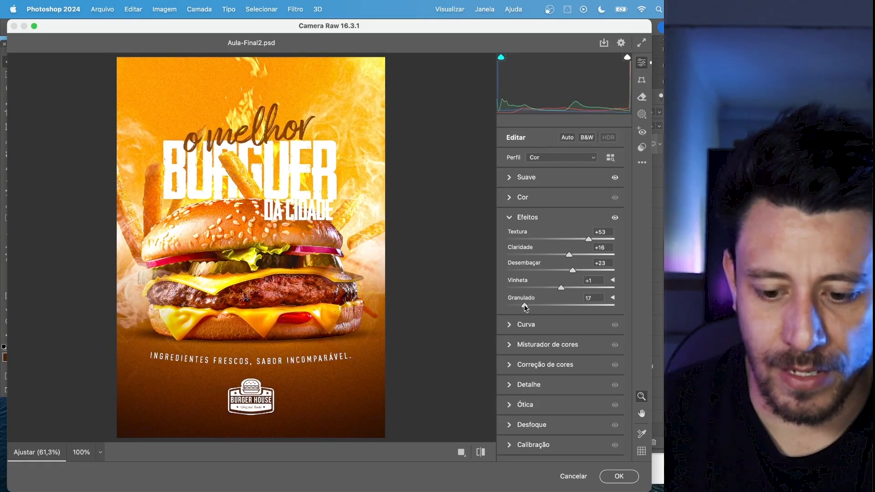
left_click(512, 219)
- Cool the poster's Temperatura to -16 and fine-tune its Vibração in the Cor settings
left_click(515, 201)
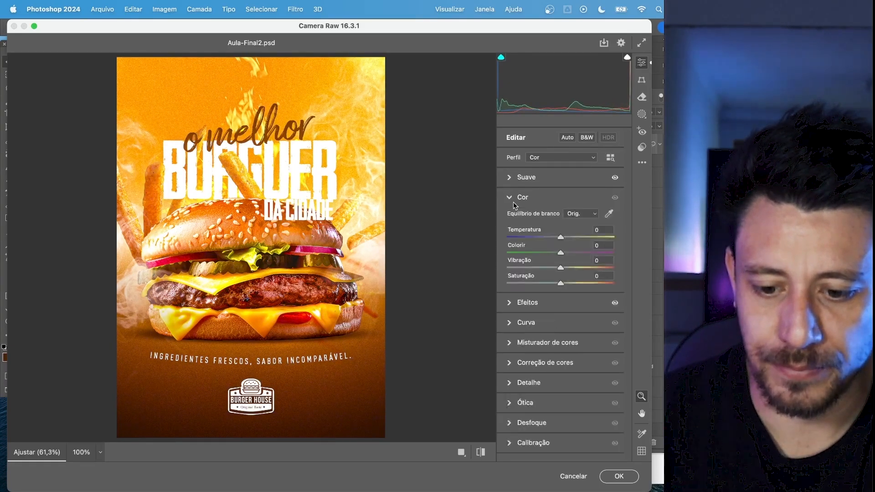
mouse_move(563, 240)
left_mouse_down()
mouse_move(535, 235)
mouse_move(553, 236)
left_mouse_up()
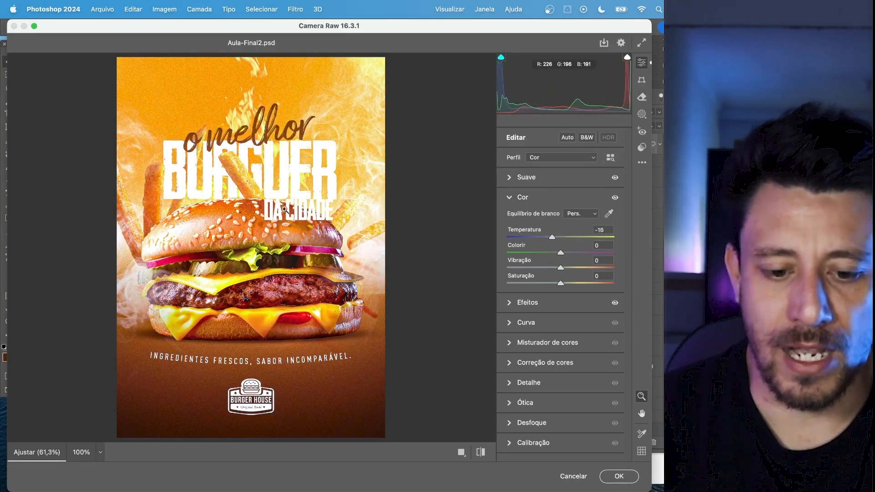
mouse_move(564, 270)
left_mouse_down()
mouse_move(557, 283)
mouse_move(565, 269)
left_mouse_up()
left_click(513, 201)
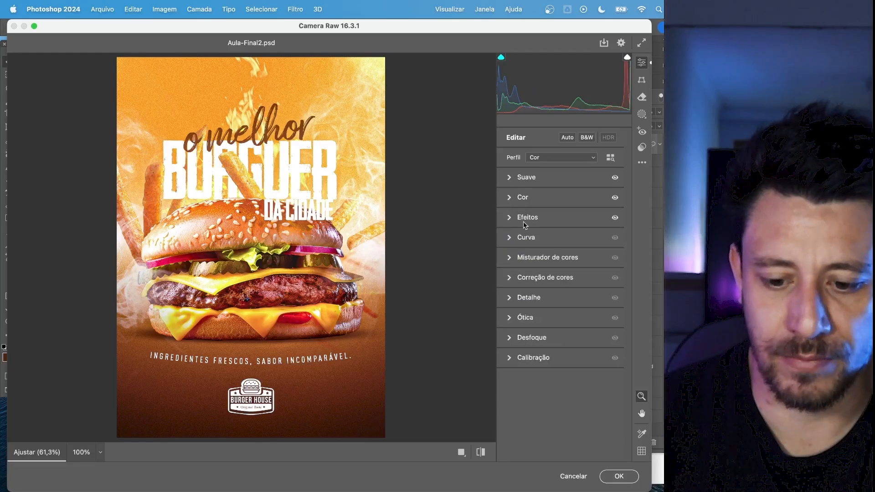
- In the Misturador de cores, shift the poster's oranges to Matiz -25, Saturação -3 and Luminescência -4
left_click(513, 283)
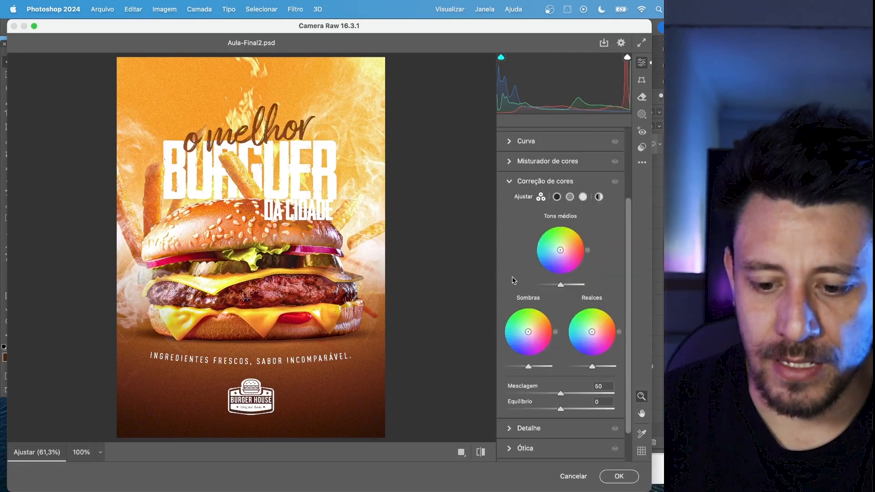
left_click(511, 187)
left_click(511, 260)
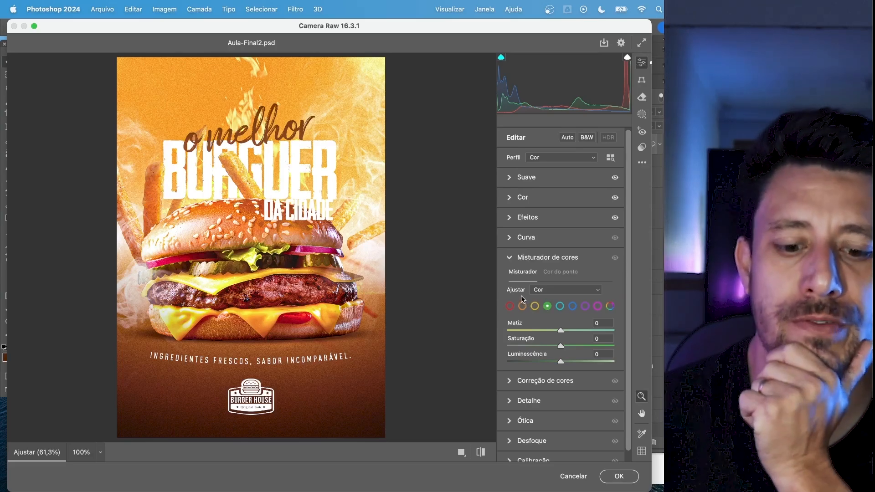
left_click(524, 308)
mouse_move(562, 331)
left_mouse_down()
mouse_move(585, 329)
mouse_move(547, 325)
mouse_move(582, 348)
mouse_move(543, 343)
mouse_move(568, 361)
mouse_move(552, 362)
mouse_move(559, 345)
mouse_move(550, 331)
left_mouse_up()
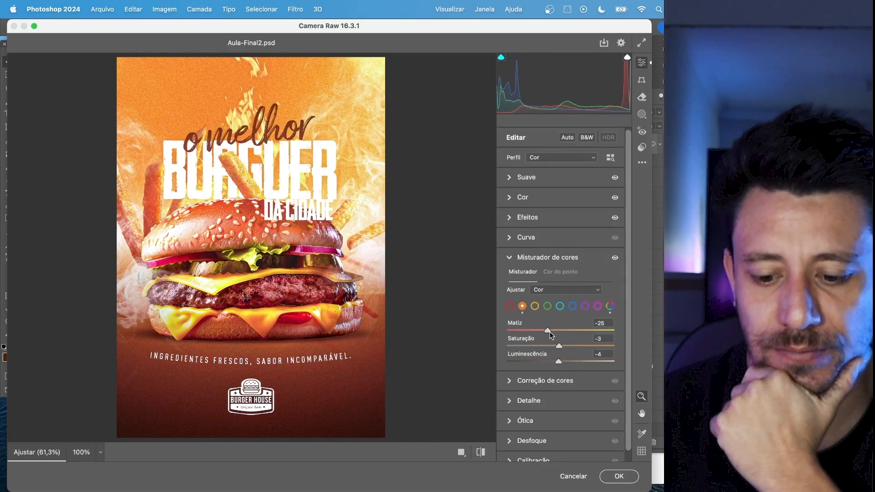
- Fine-tune the reds and yellows in the Misturador de cores and apply the Camera Raw filter to Camada 6
left_click(510, 305)
left_click_drag(560, 331, 562, 362)
left_click(536, 307)
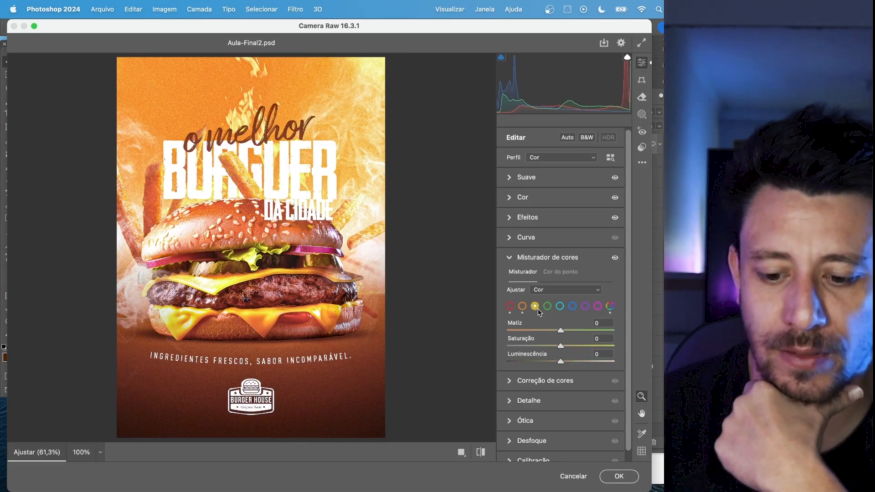
left_click_drag(561, 331, 572, 346)
key("Return")
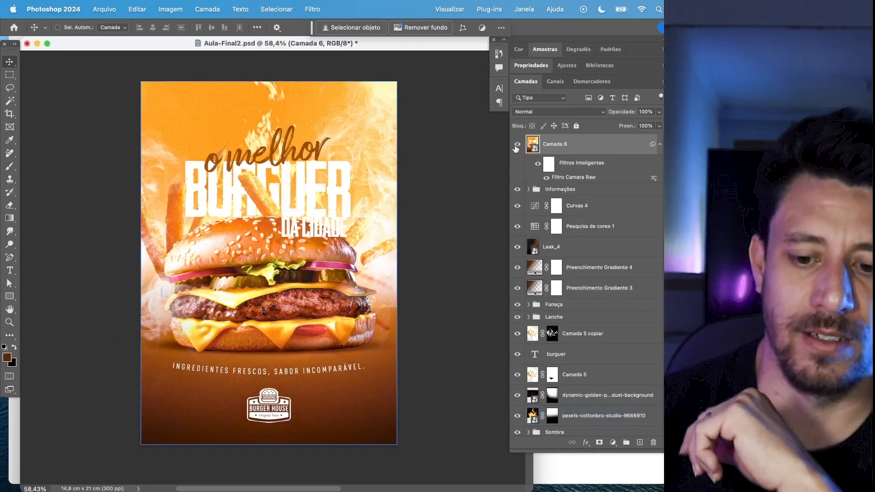
- Compare the poster with and without the filtered Camada 6, leave the layer visible and save the document
left_click(517, 144)
left_click(516, 145)
left_click(516, 145)
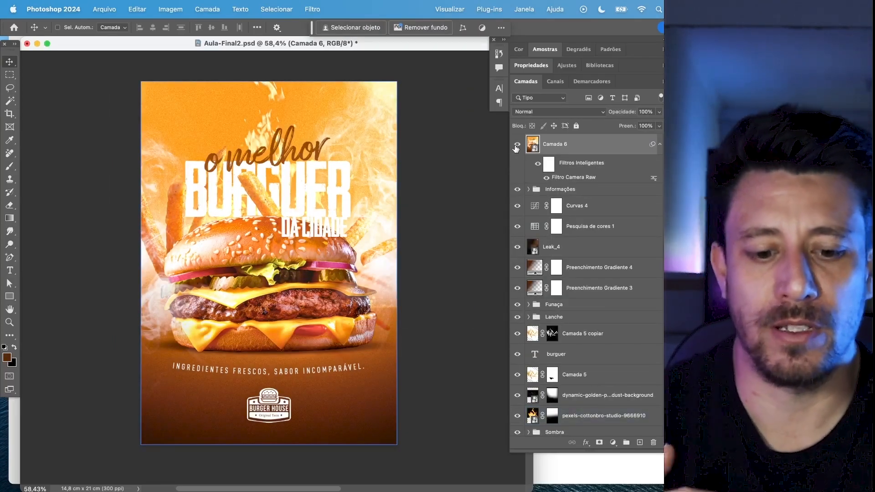
left_click(517, 145)
left_click(517, 145)
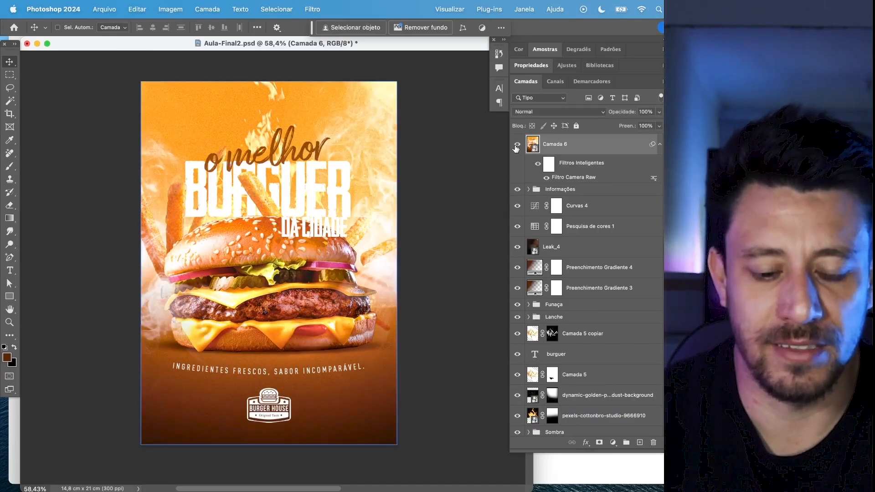
left_click(517, 145)
left_click(517, 145)
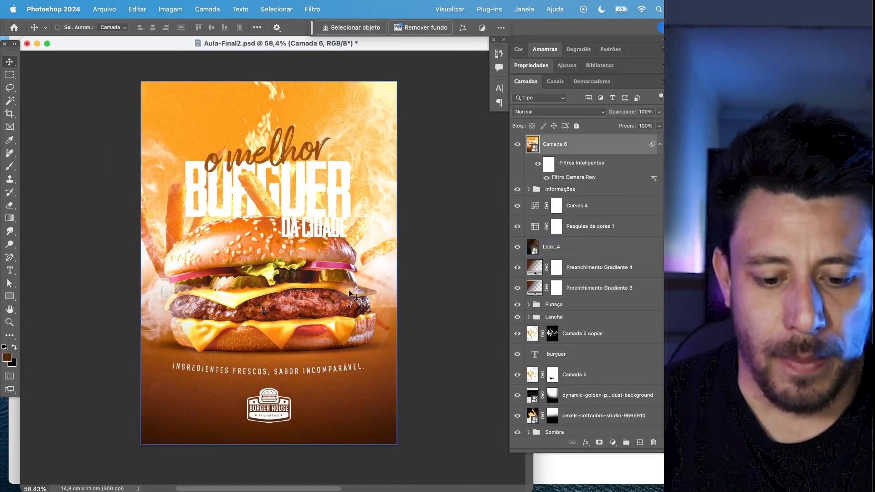
key("super+s")
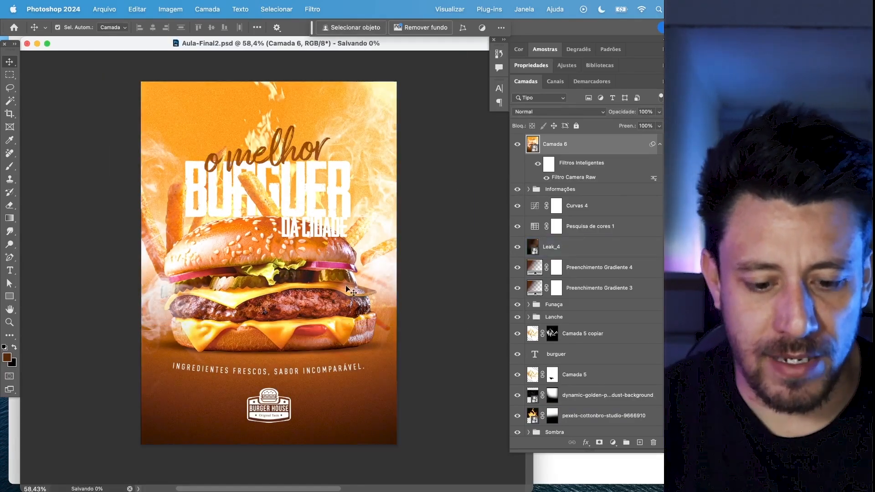
- Compare the poster's RGB colours with its CMYK proof preview, switching between the two several times
key("super+y")
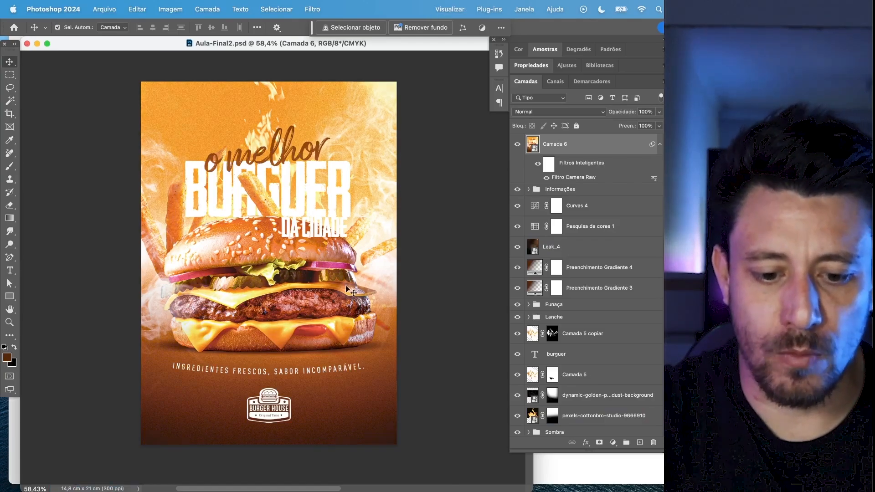
key("super+y")
key("super+y")
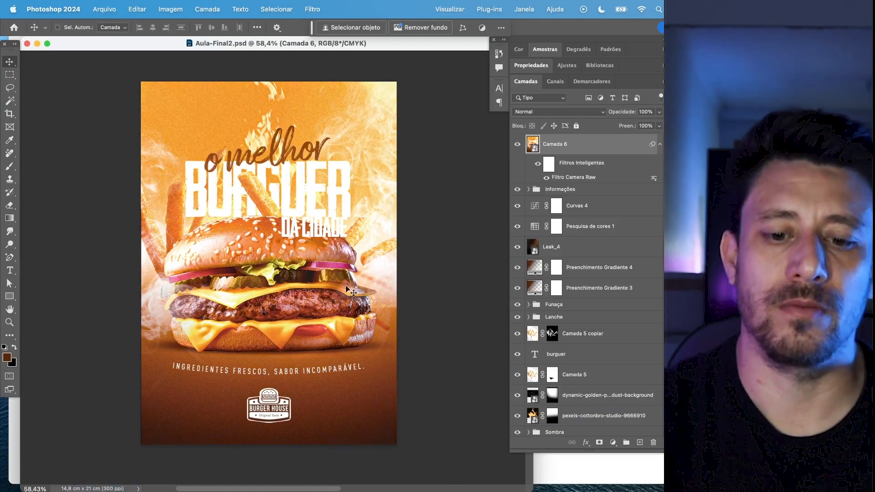
left_click(328, 148, "super")
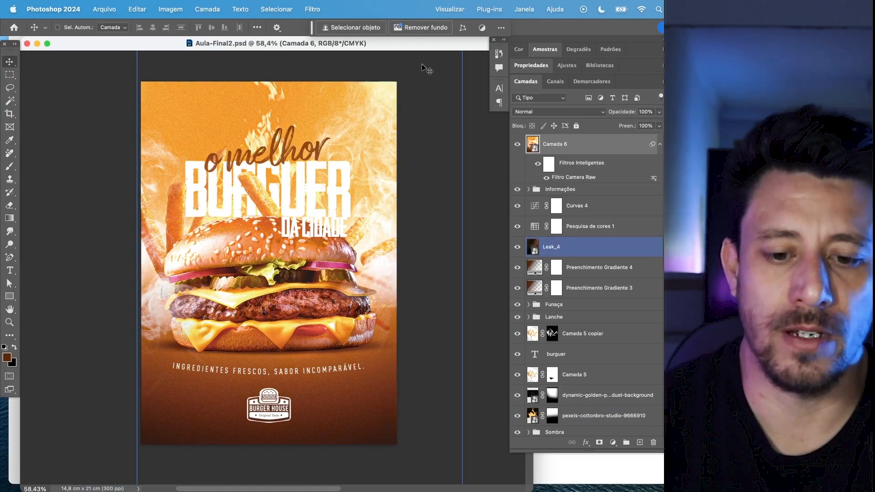
left_click(324, 52, "super")
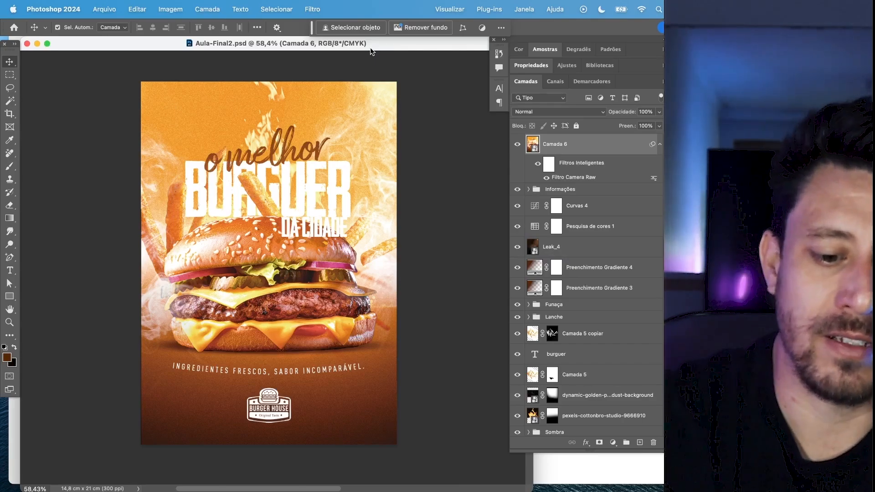
key("super+y")
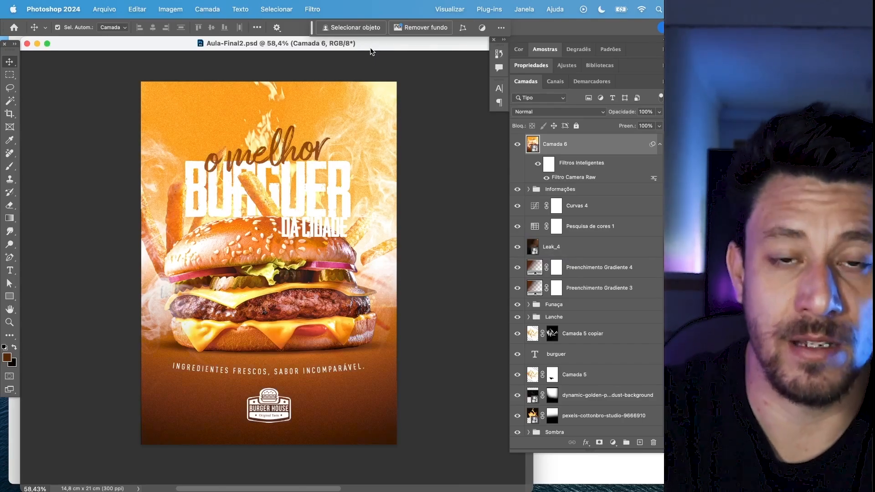
key("super+y")
key("super+y")
key("super+y")
key("super+y")
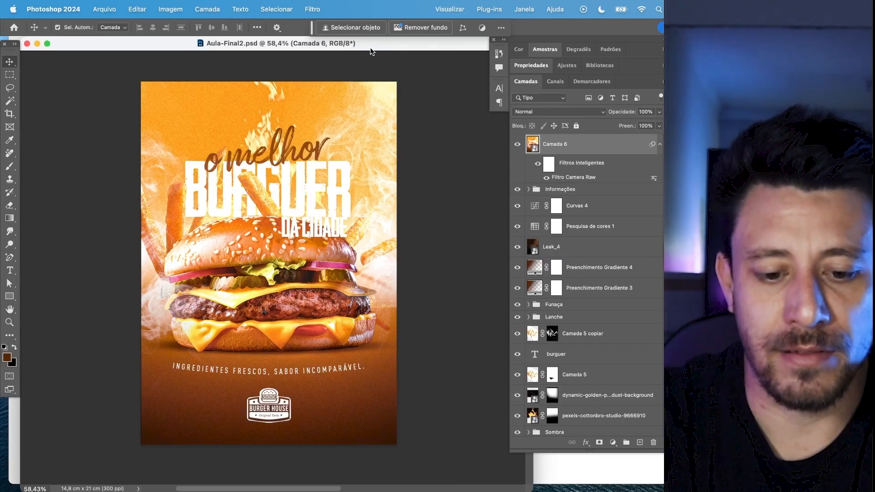
key("super+y")
key("super+y")
key("super+y")
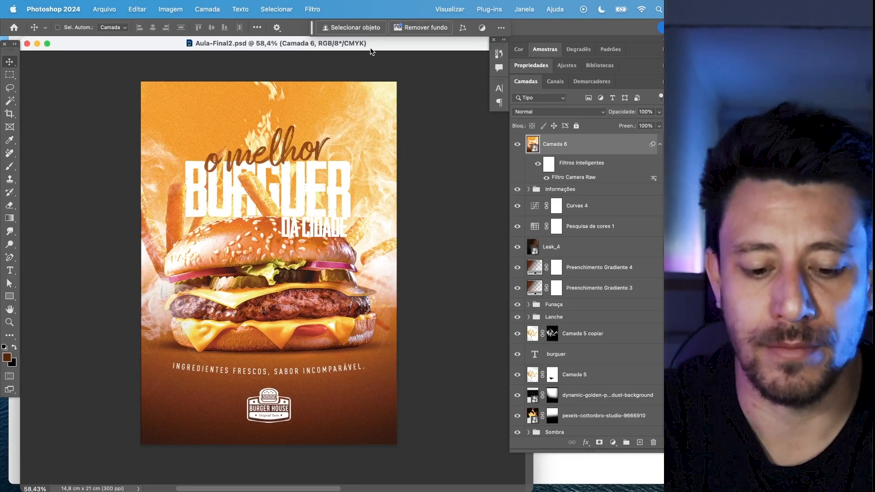
key("super+y")
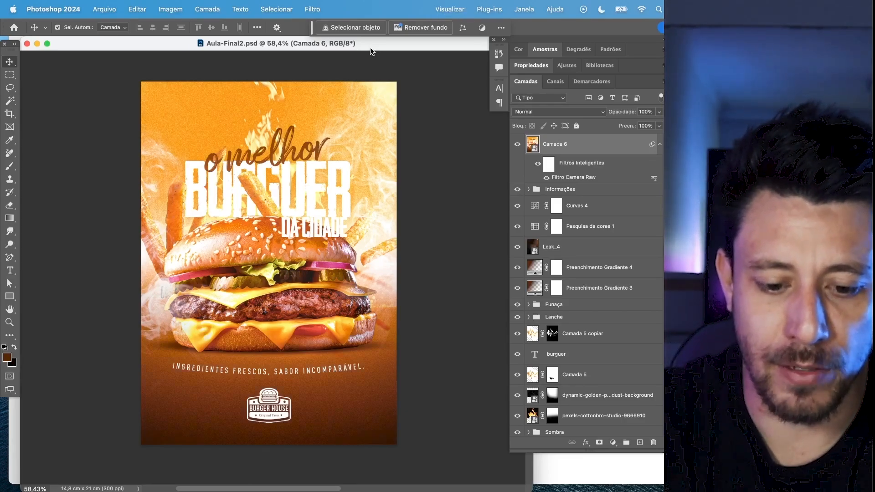
key("super+y")
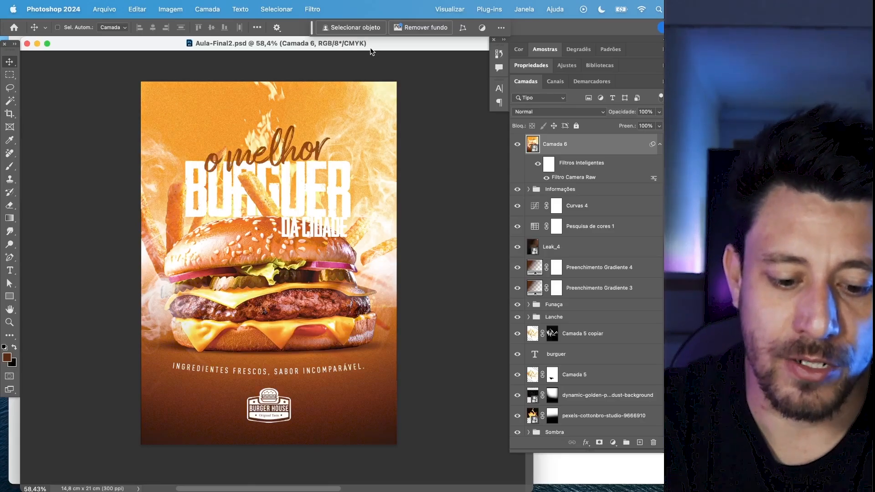